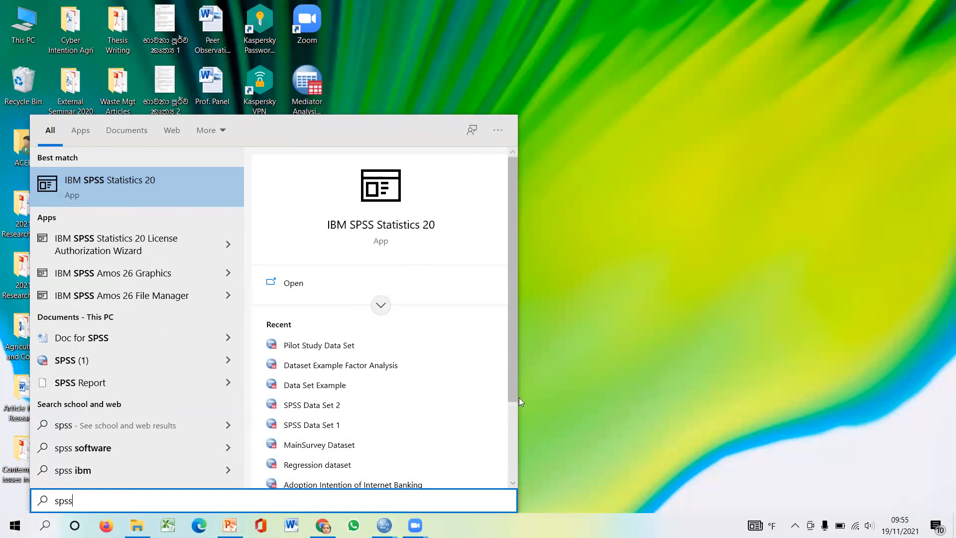
# - Switch to the untitled, empty IBM SPSS Statistics Data Editor window
pyautogui.click(384, 525)
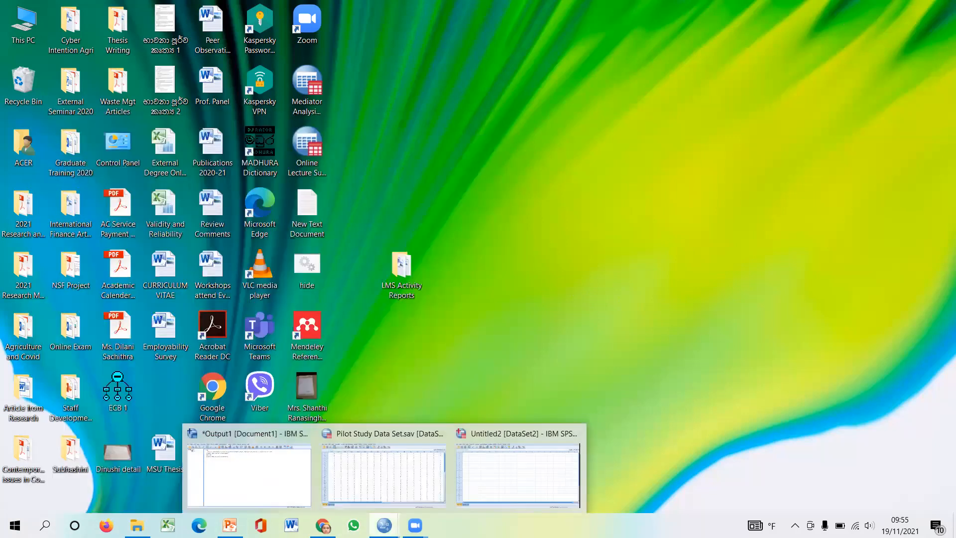
pyautogui.click(502, 484)
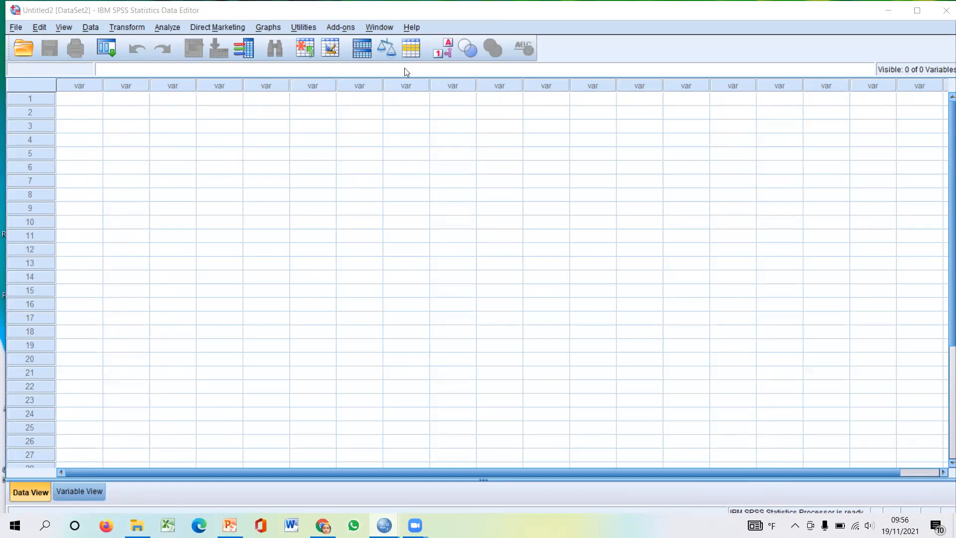
pyautogui.moveTo(30, 462)
pyautogui.mouseDown()
pyautogui.moveTo(6, 465)
pyautogui.moveTo(5, 530)
pyautogui.moveTo(100, 535)
pyautogui.moveTo(112, 449)
pyautogui.moveTo(8, 465)
pyautogui.mouseUp()
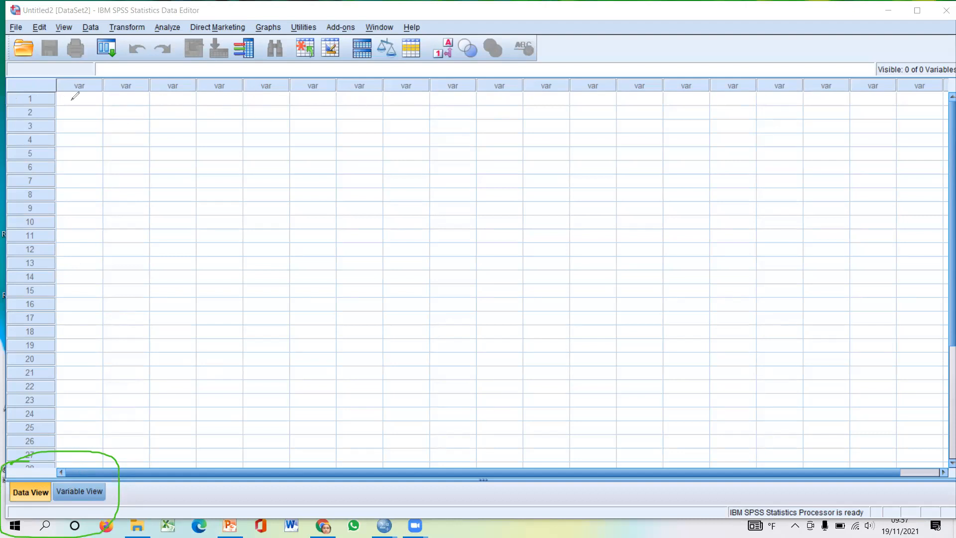
pyautogui.moveTo(97, 100); pyautogui.dragTo(298, 125)
pyautogui.moveTo(114, 148); pyautogui.dragTo(342, 151)
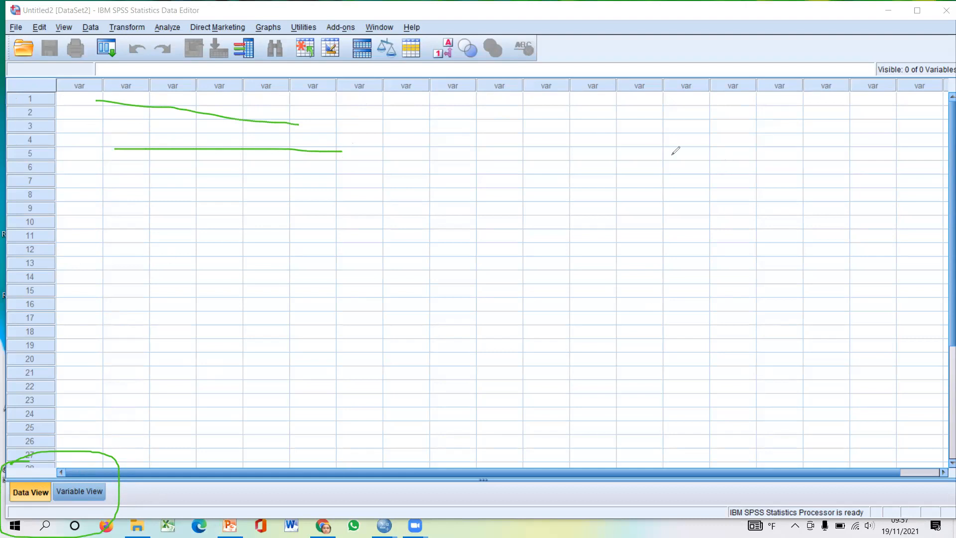
pyautogui.click(656, 120)
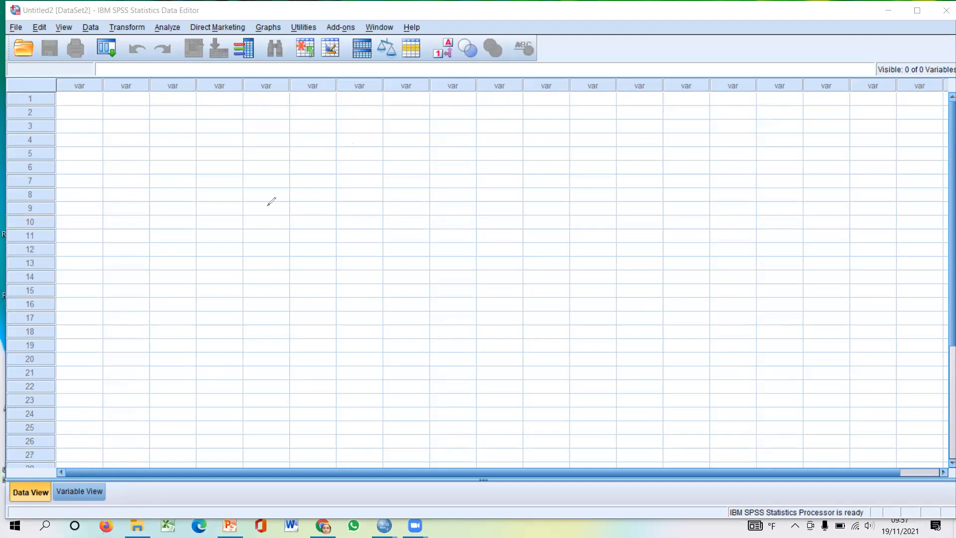
# - Show the Variable View and examine its attribute columns from Name to Role
pyautogui.click(80, 493)
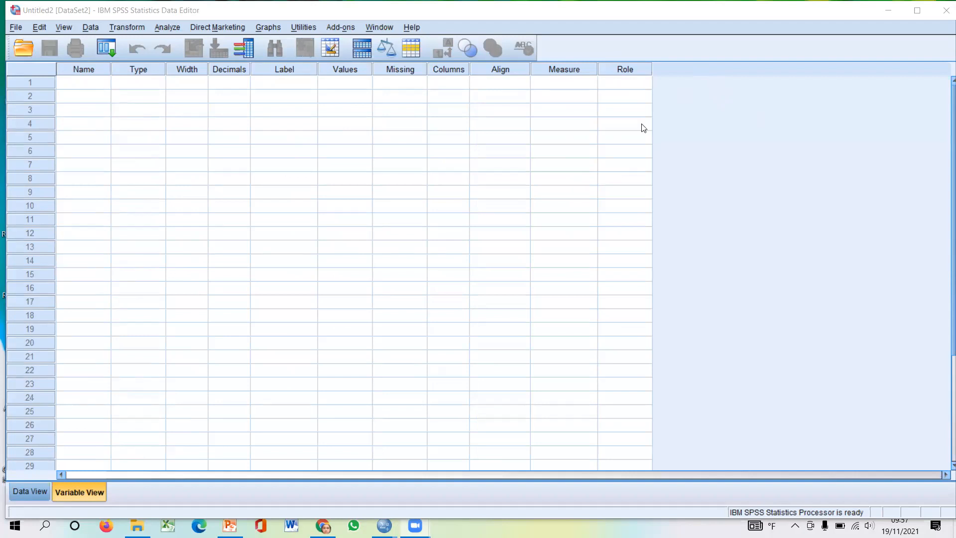
pyautogui.moveTo(82, 76); pyautogui.dragTo(82, 103)
pyautogui.moveTo(149, 76); pyautogui.dragTo(147, 106)
pyautogui.moveTo(188, 78); pyautogui.dragTo(186, 105)
pyautogui.moveTo(227, 78); pyautogui.dragTo(226, 114)
pyautogui.moveTo(292, 87); pyautogui.dragTo(291, 116)
pyautogui.moveTo(357, 78); pyautogui.dragTo(358, 118)
pyautogui.moveTo(401, 81); pyautogui.dragTo(401, 121)
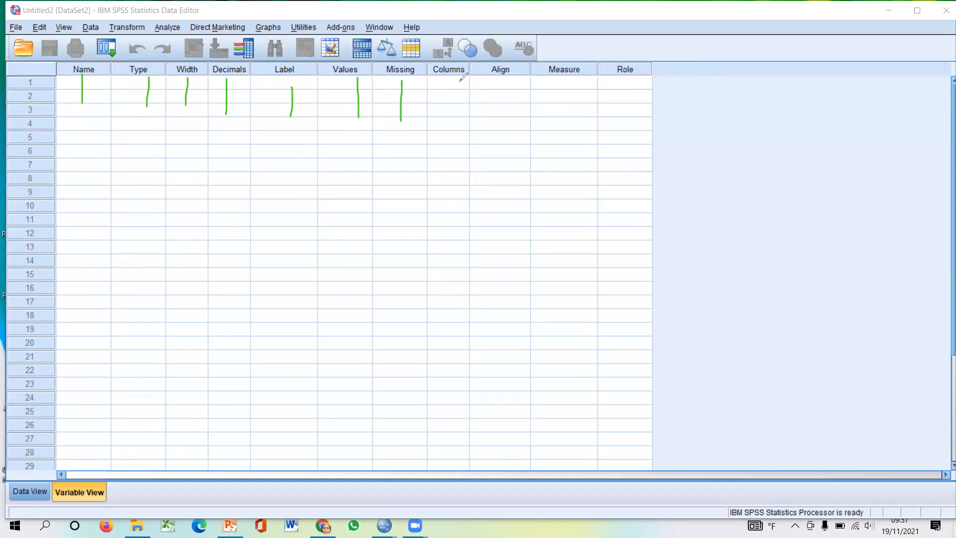
pyautogui.moveTo(457, 79); pyautogui.dragTo(454, 112)
pyautogui.moveTo(505, 84); pyautogui.dragTo(502, 112)
pyautogui.moveTo(559, 82); pyautogui.dragTo(558, 105)
pyautogui.moveTo(631, 83); pyautogui.dragTo(629, 102)
pyautogui.click(922, 164)
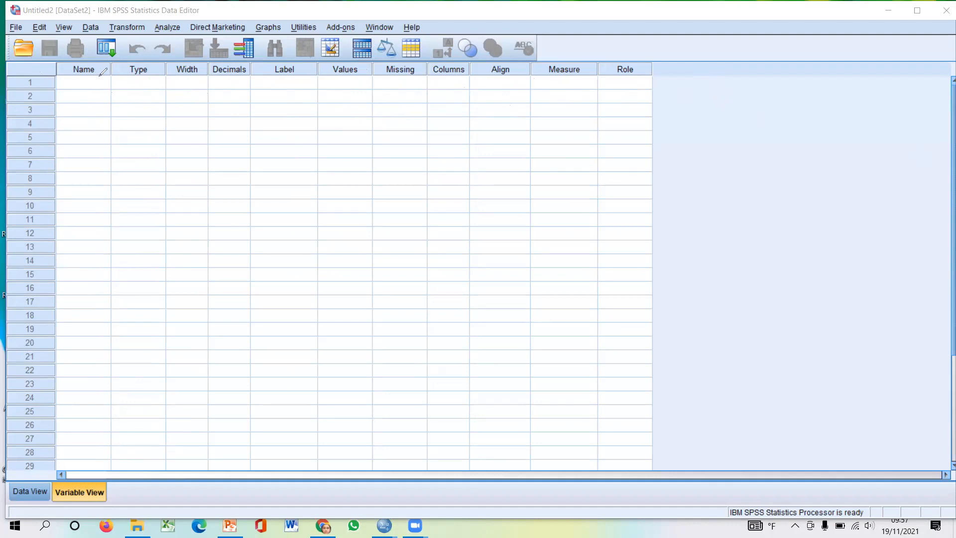
pyautogui.moveTo(47, 466)
pyautogui.mouseDown()
pyautogui.moveTo(45, 486)
pyautogui.moveTo(115, 529)
pyautogui.moveTo(50, 464)
pyautogui.mouseUp()
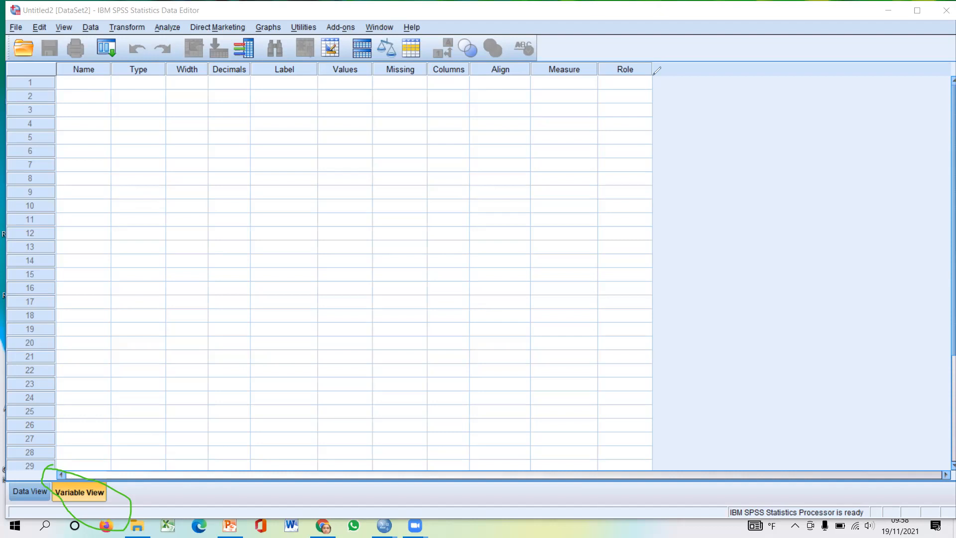
pyautogui.click(856, 153)
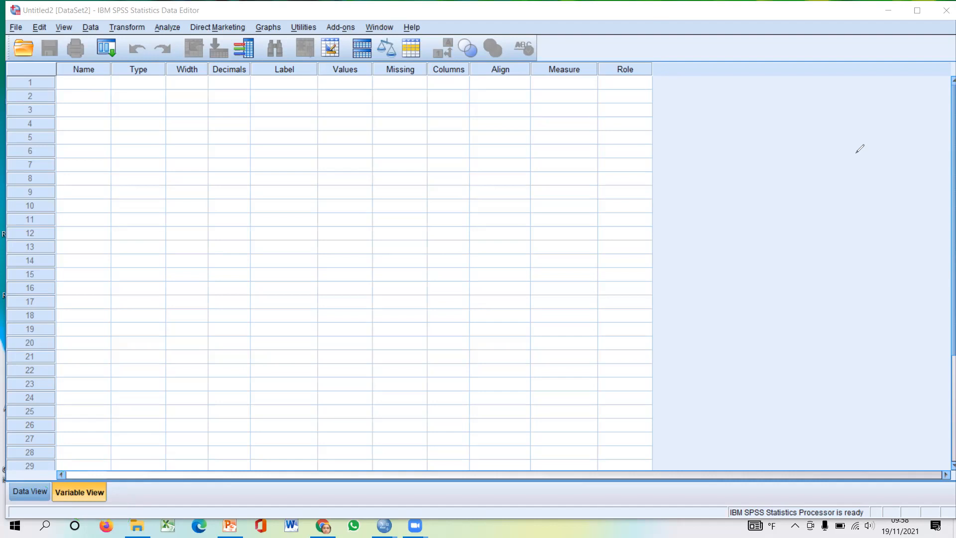
# - Alternate between the Data View and the Variable View to compare their layouts, ending in the Data View
pyautogui.click(24, 493)
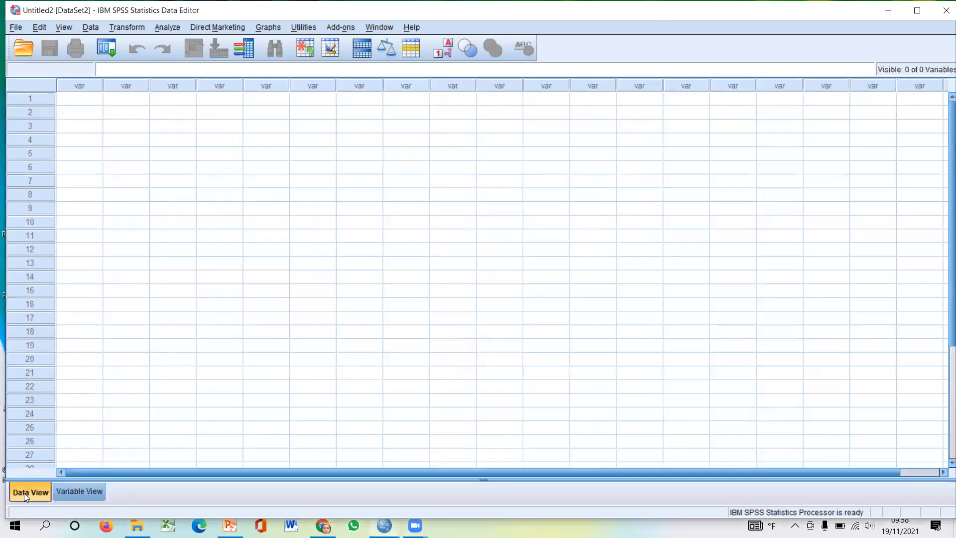
pyautogui.click(86, 492)
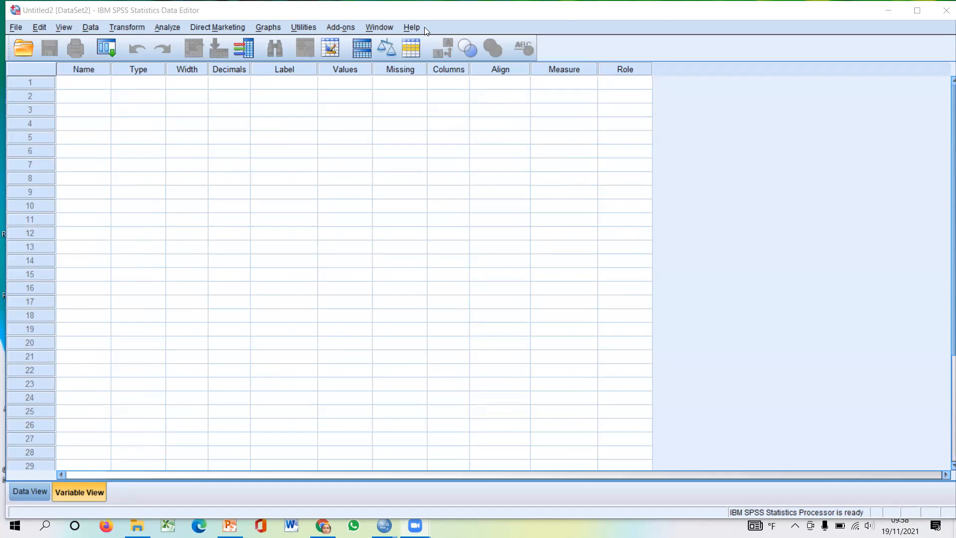
pyautogui.click(28, 491)
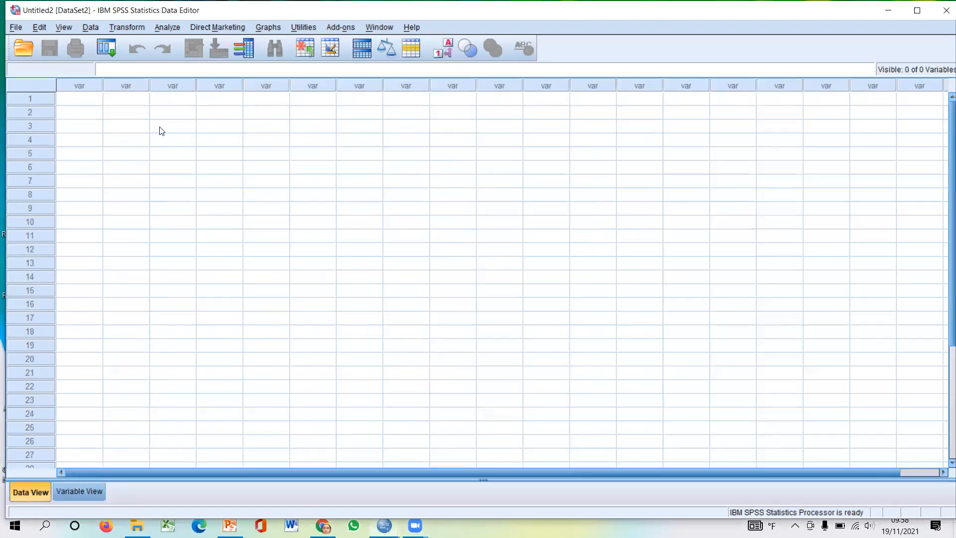
pyautogui.click(87, 491)
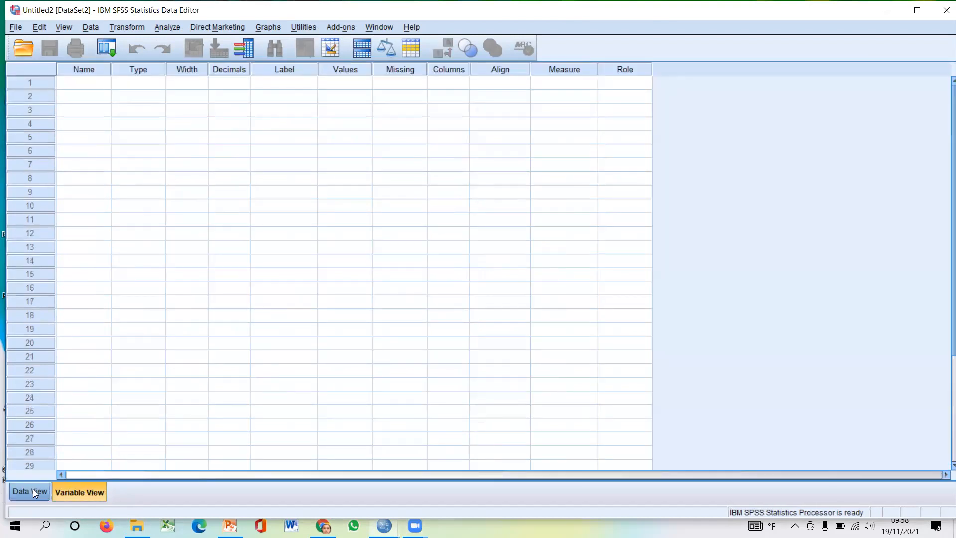
pyautogui.click(33, 489)
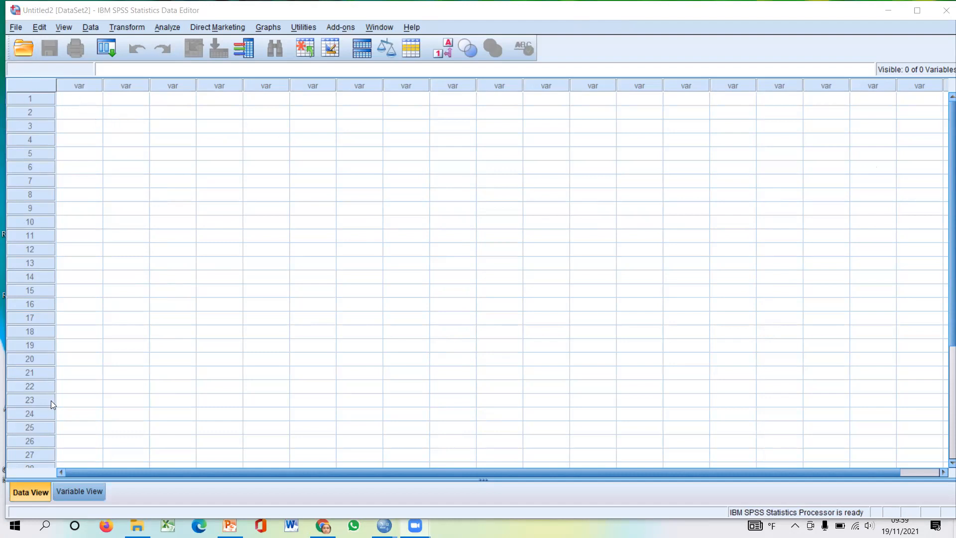
pyautogui.click(87, 490)
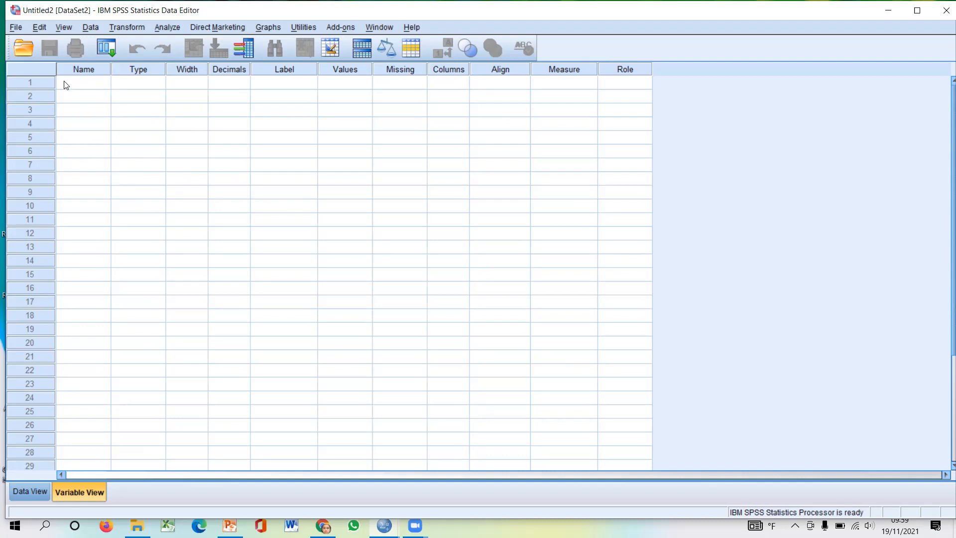
pyautogui.click(20, 486)
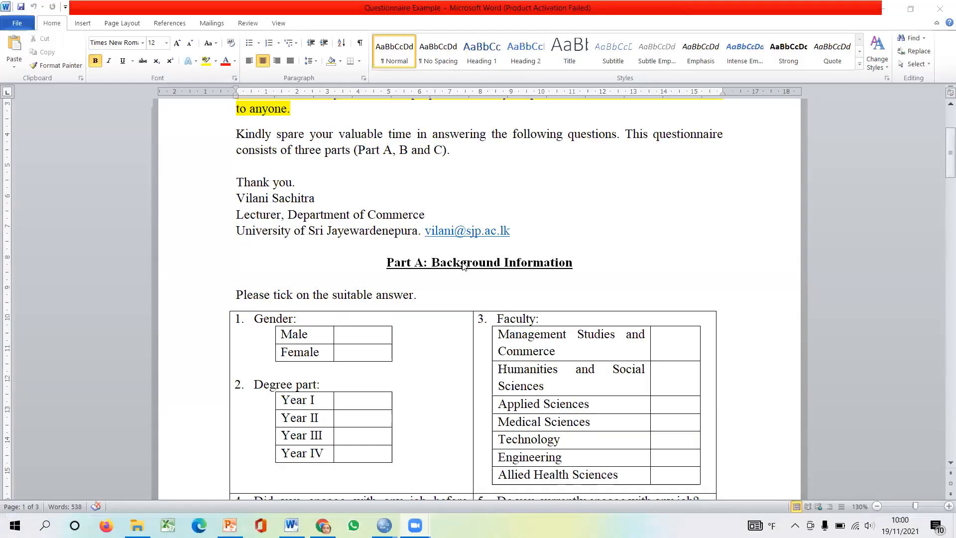
# - Switch to the Questionnaire Example document in Word and review its introduction and the Part A background questions
pyautogui.scroll(3, 463, 266)
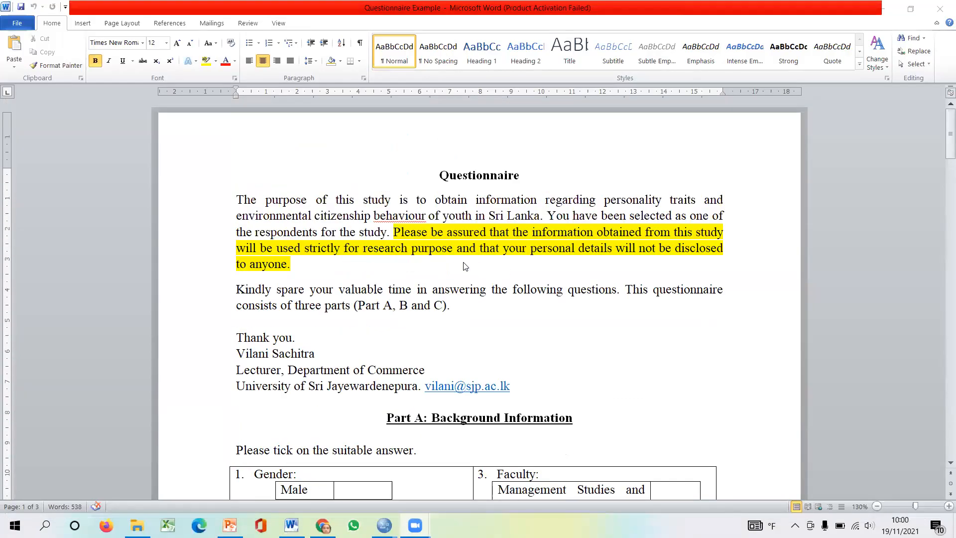
pyautogui.scroll(-1, 465, 266)
pyautogui.scroll(-5, 466, 263)
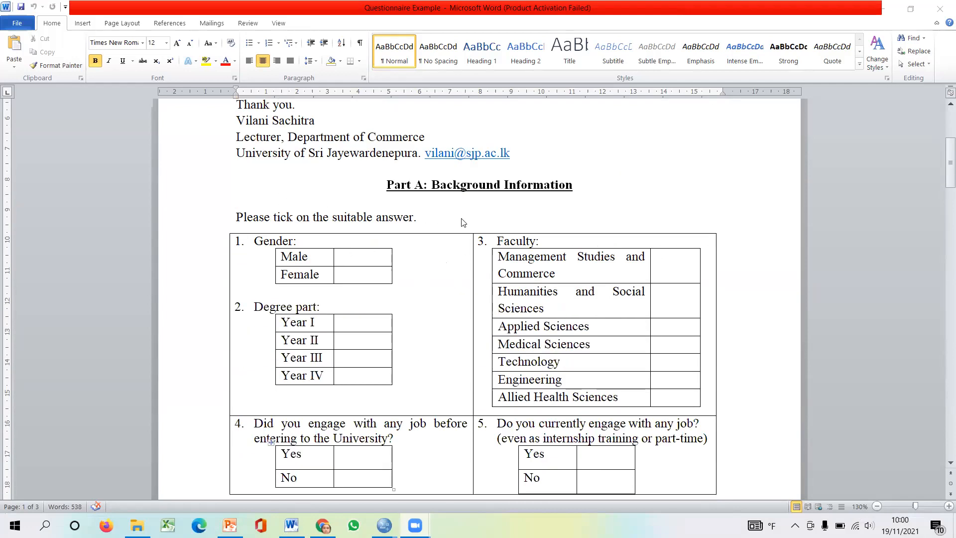
pyautogui.scroll(-3, 463, 222)
pyautogui.scroll(2, 466, 222)
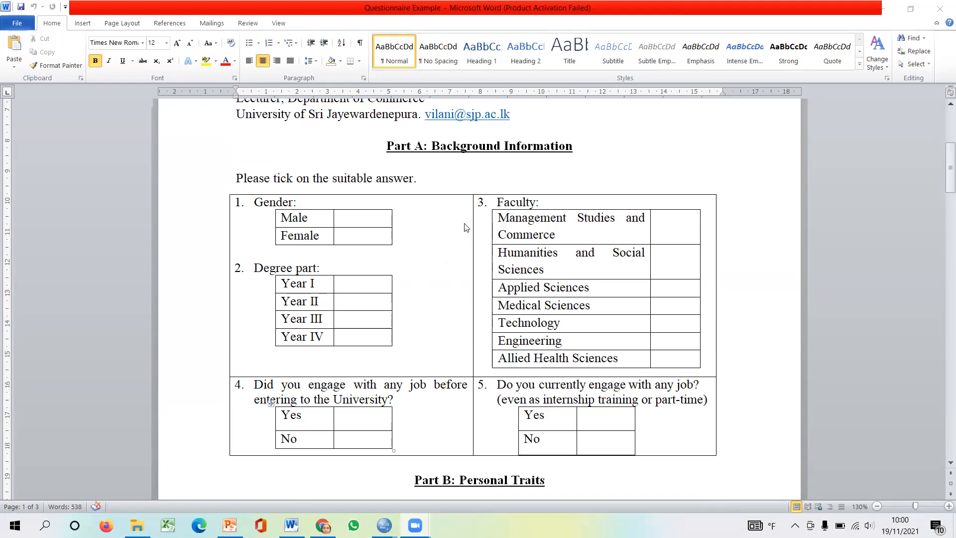
pyautogui.scroll(9, 465, 227)
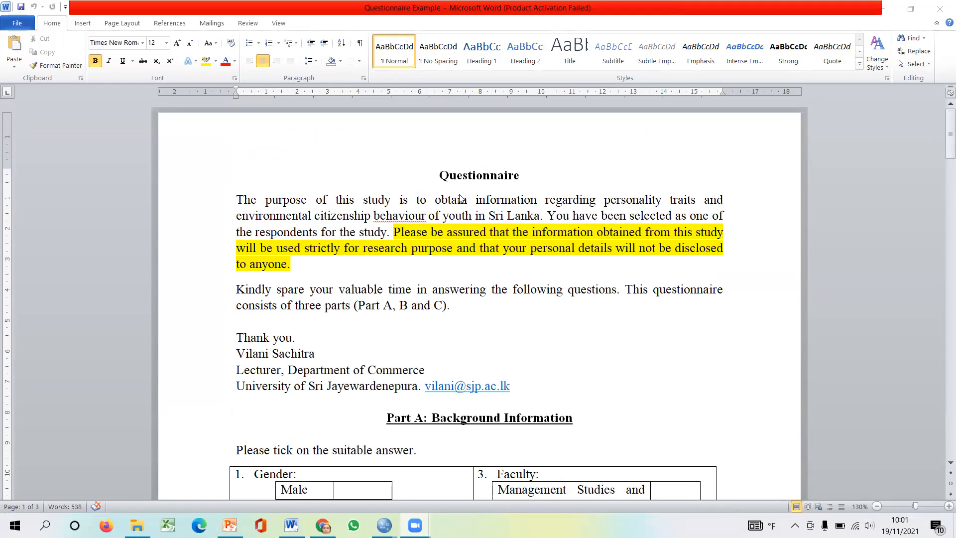
pyautogui.scroll(-8, 463, 202)
pyautogui.scroll(-1, 463, 204)
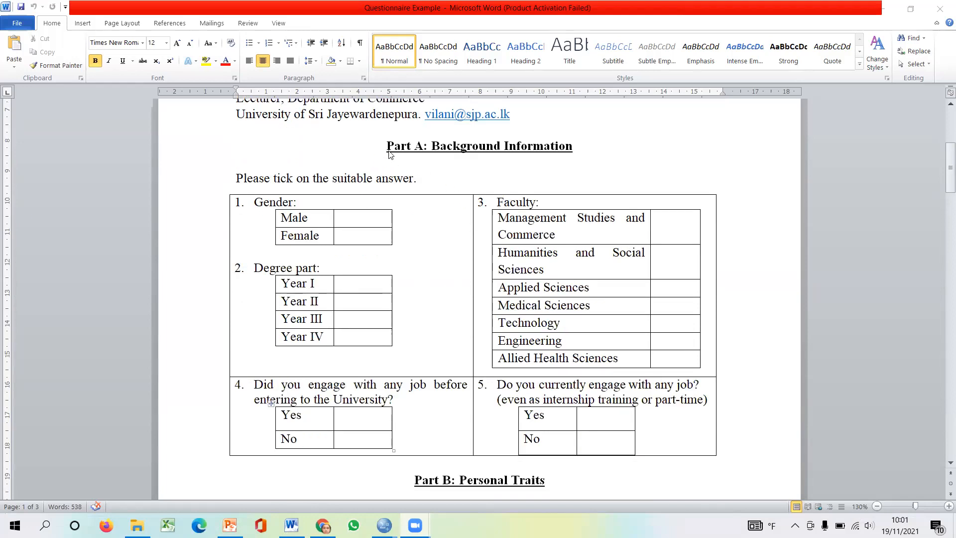
pyautogui.scroll(-1, 542, 210)
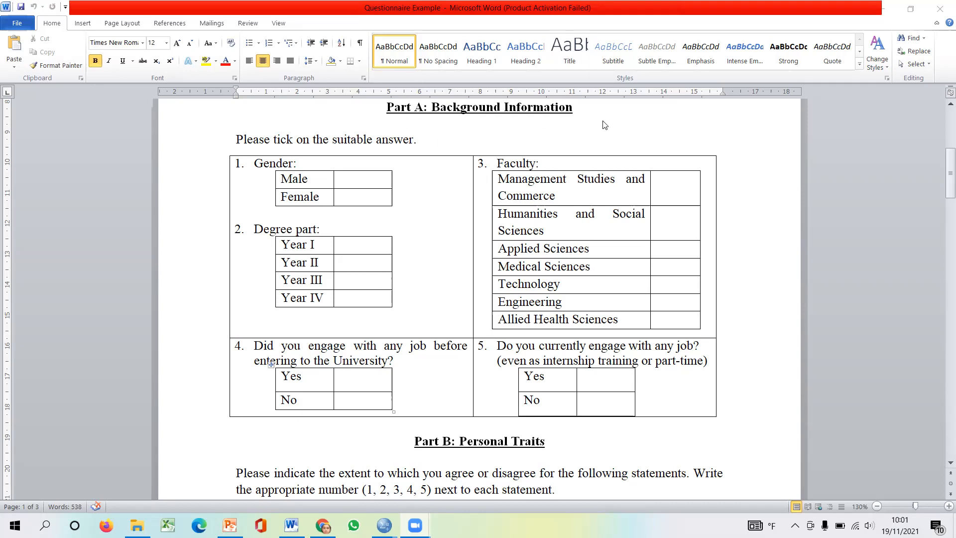
# - Read through the questionnaire's Part B personal traits and Part C environmental citizenship behaviour statements with their rating scales
pyautogui.scroll(-6, 486, 126)
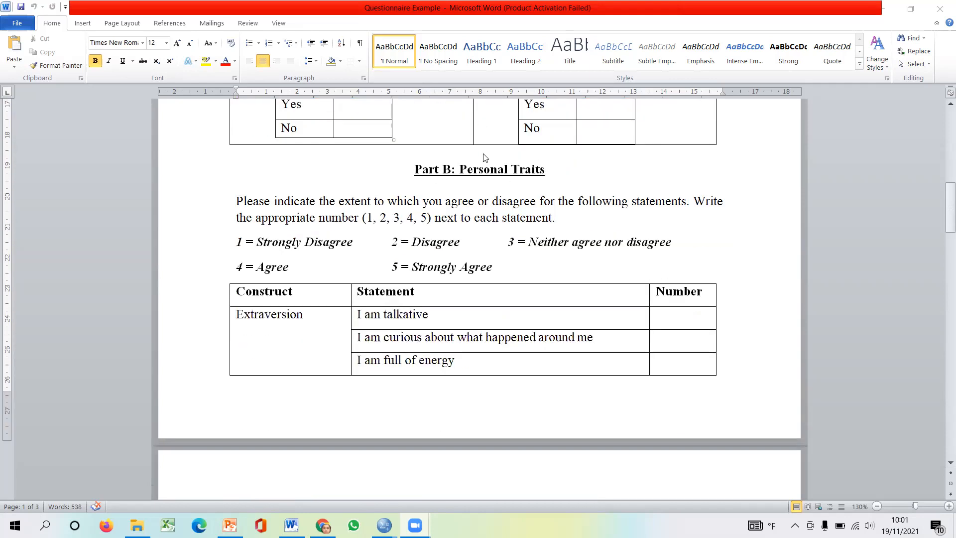
pyautogui.scroll(-20, 580, 213)
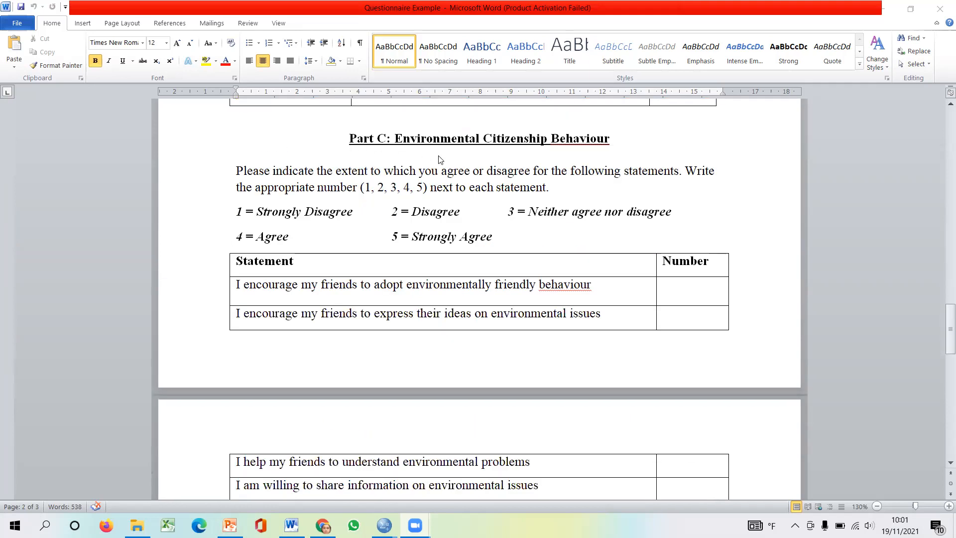
pyautogui.scroll(-15, 607, 181)
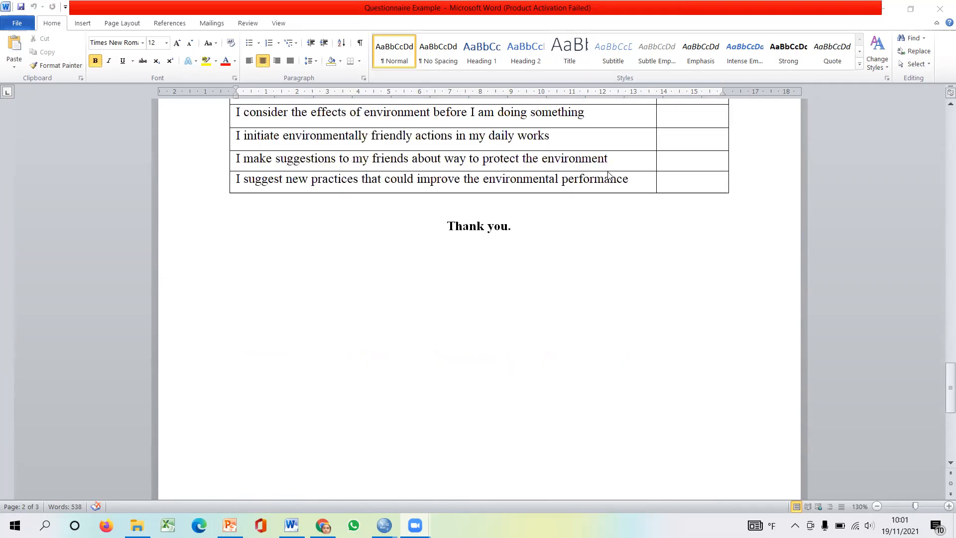
pyautogui.scroll(10, 608, 181)
pyautogui.scroll(20, 610, 182)
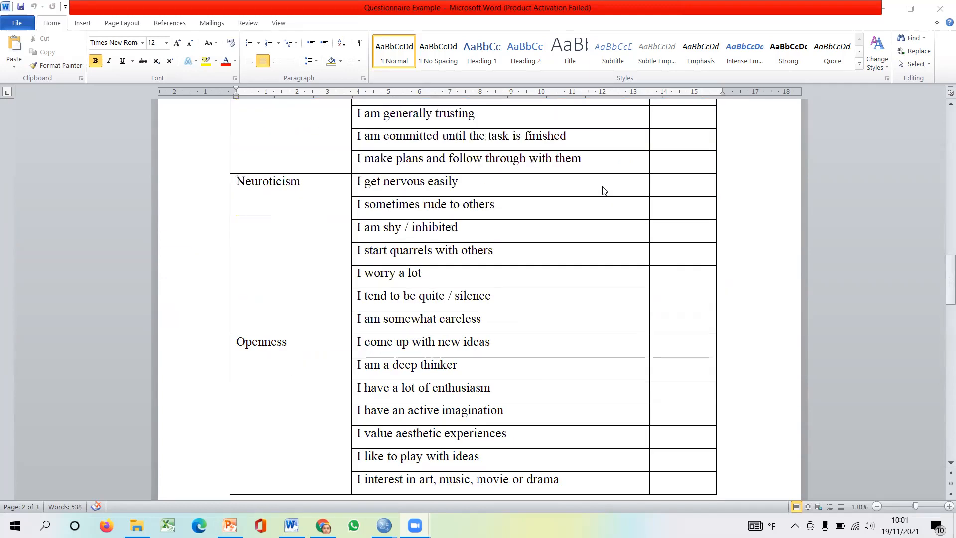
pyautogui.scroll(8, 604, 190)
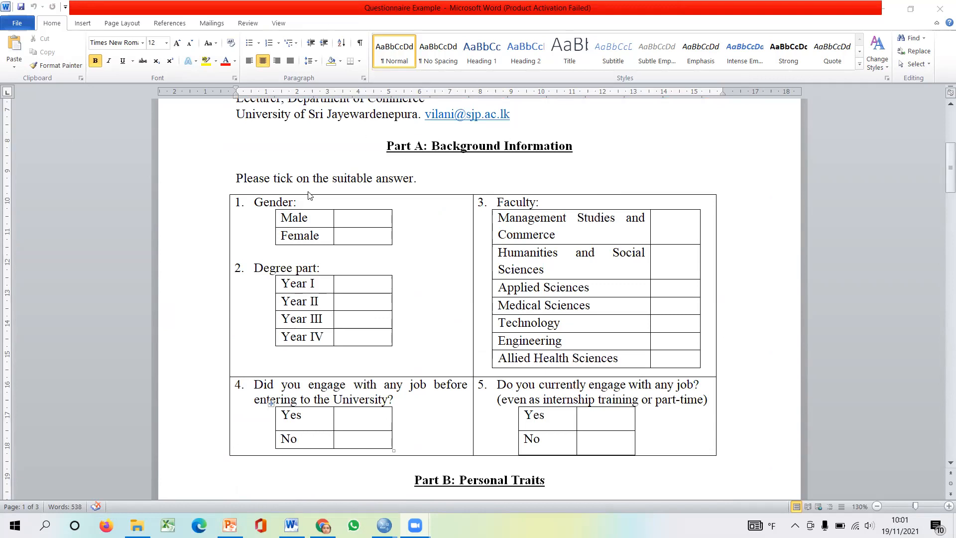
pyautogui.scroll(-3, 477, 164)
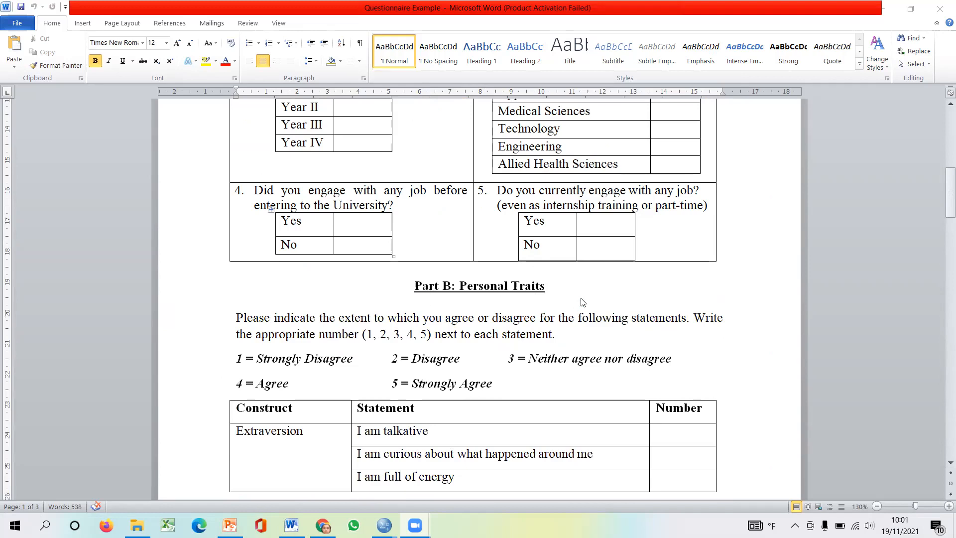
pyautogui.scroll(-10, 581, 301)
pyautogui.scroll(-4, 575, 263)
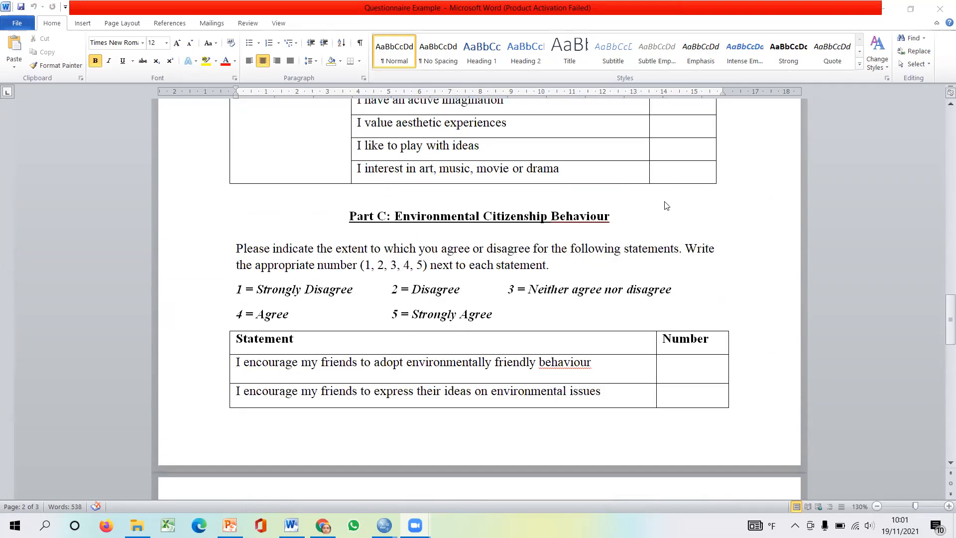
pyautogui.scroll(-8, 407, 234)
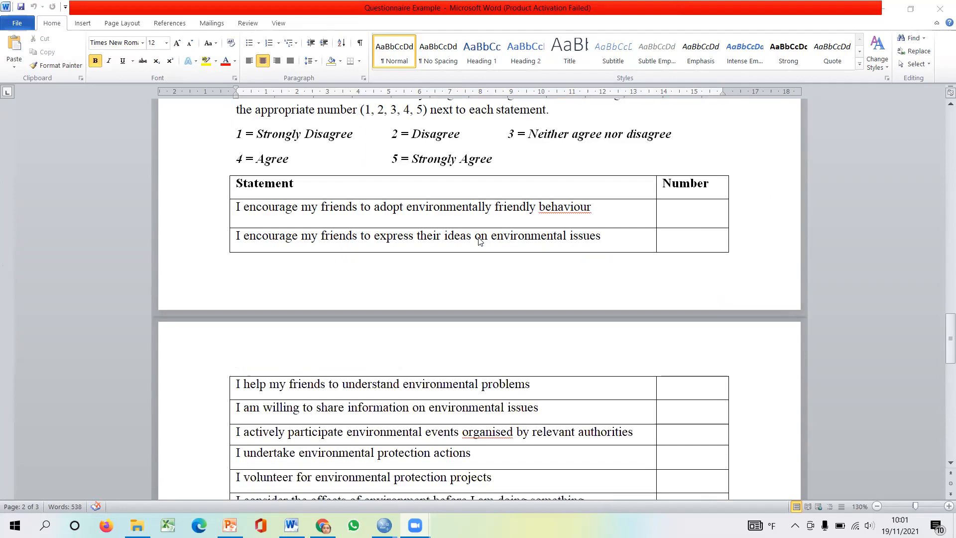
pyautogui.scroll(4, 496, 223)
pyautogui.scroll(10, 498, 223)
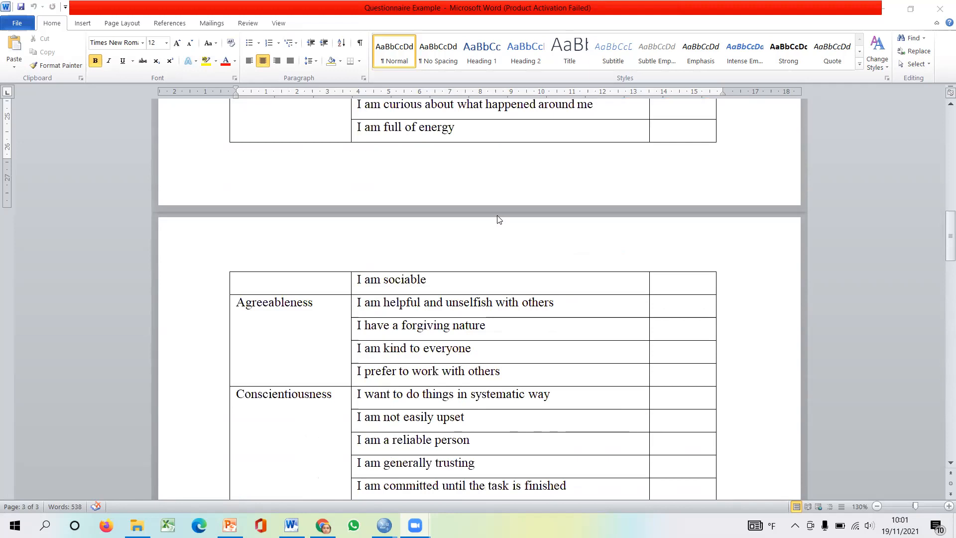
pyautogui.scroll(15, 499, 219)
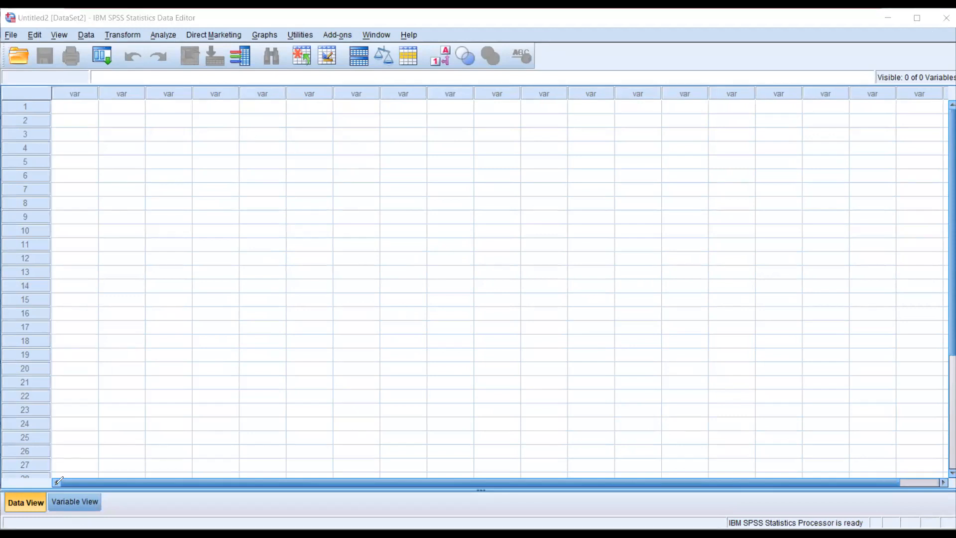
pyautogui.moveTo(54, 482)
pyautogui.mouseDown()
pyautogui.moveTo(53, 510)
pyautogui.moveTo(145, 504)
pyautogui.moveTo(99, 468)
pyautogui.moveTo(54, 475)
pyautogui.mouseUp()
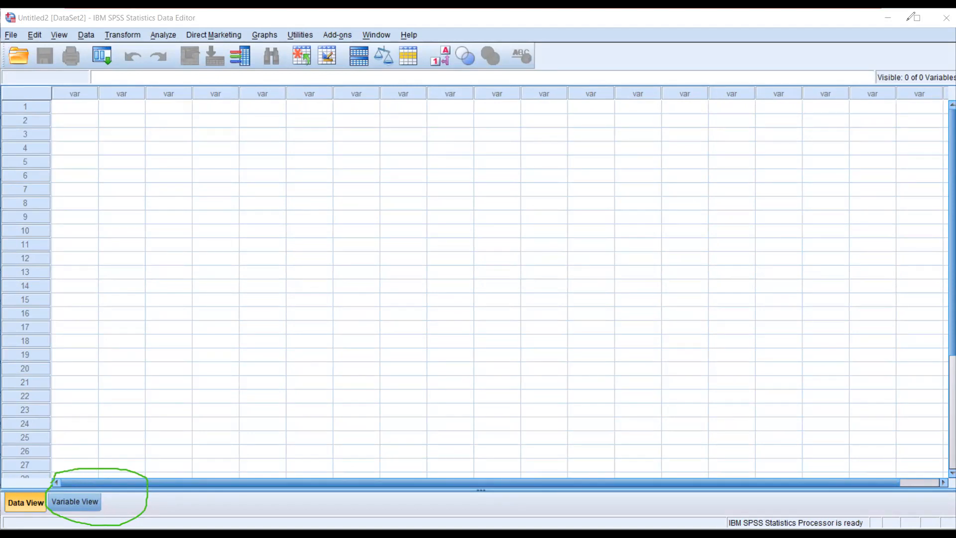
pyautogui.hotkey('ctrl', 'z')
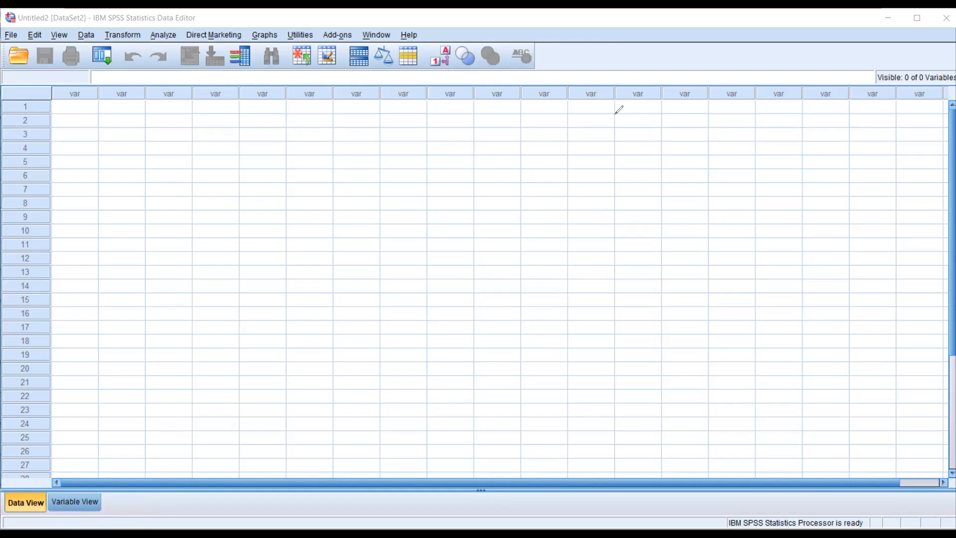
# - Show the Variable View in SPSS and widen the Label column
pyautogui.click(88, 111)
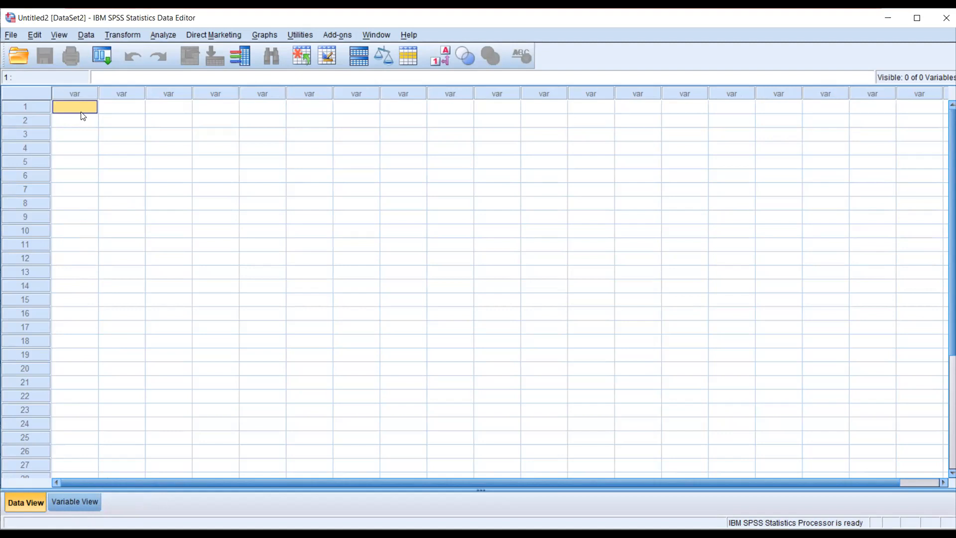
pyautogui.click(75, 502)
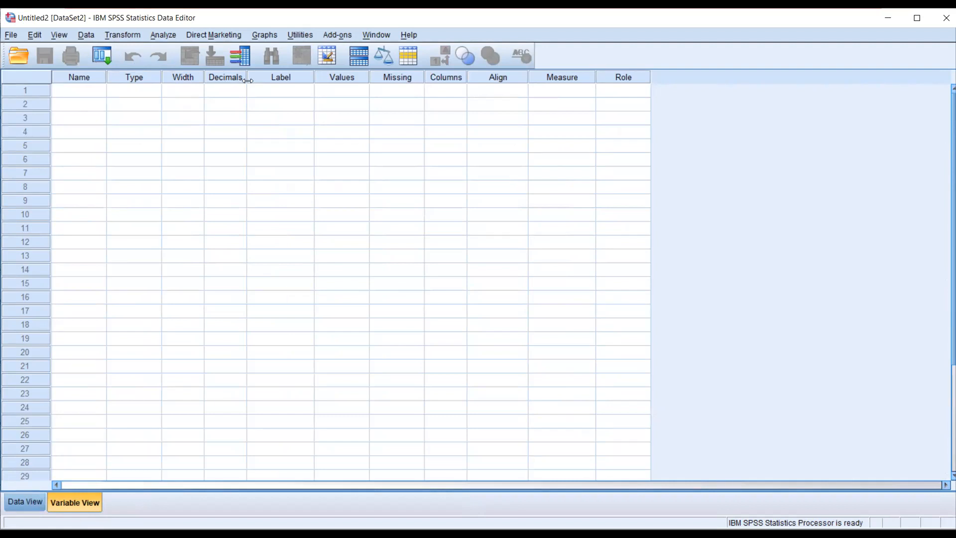
pyautogui.moveTo(314, 77); pyautogui.dragTo(347, 75)
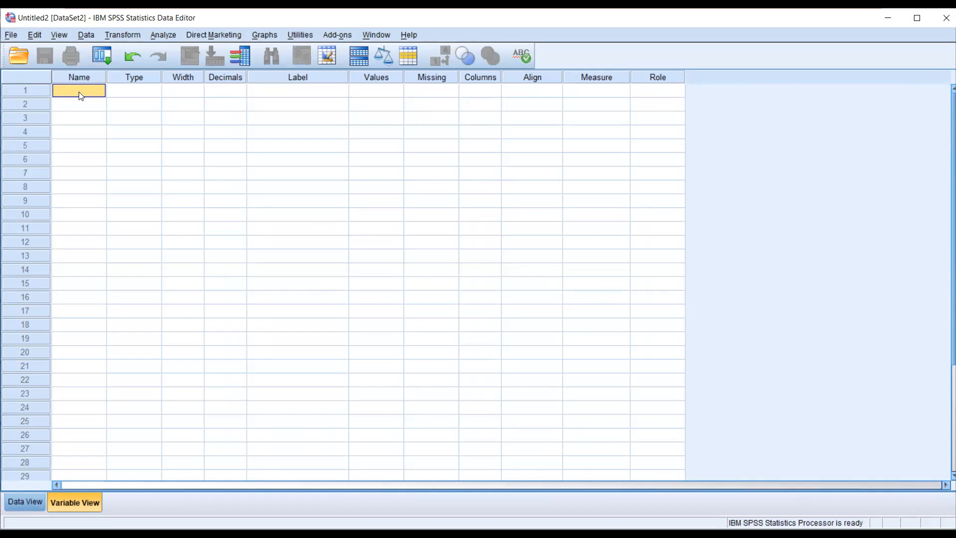
# - Name the variable in row 1 Gender and widen the Name column slightly
pyautogui.write('Gender')
pyautogui.click(58, 104)
pyautogui.click(66, 90)
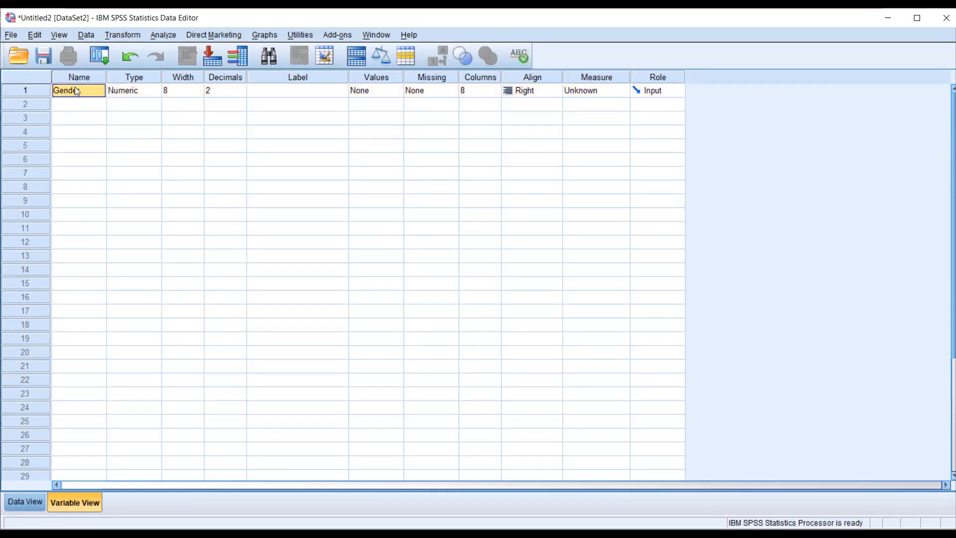
pyautogui.click(87, 103)
pyautogui.click(86, 92)
pyautogui.moveTo(106, 77); pyautogui.dragTo(122, 77)
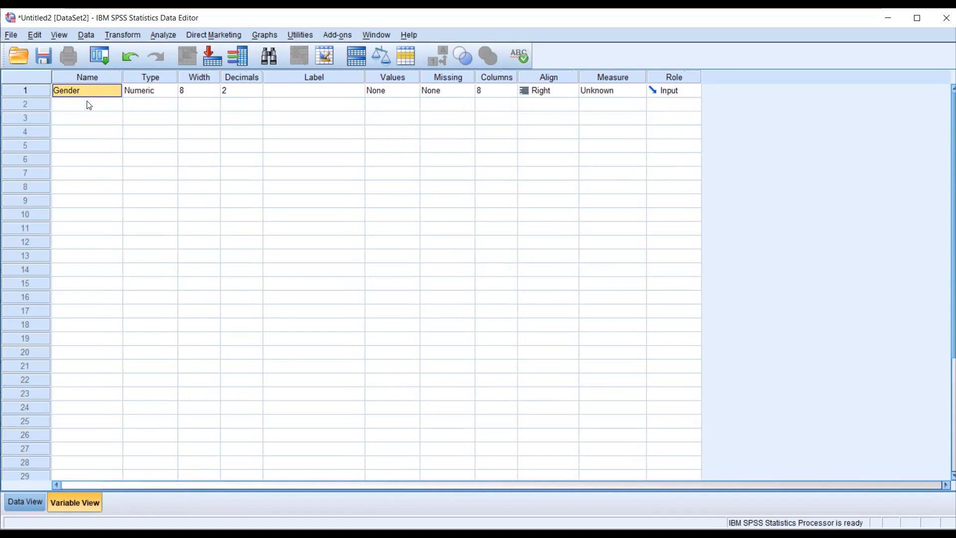
# - Try to name the variable in row 2 "Gender we", with a space in the name
pyautogui.click(89, 105)
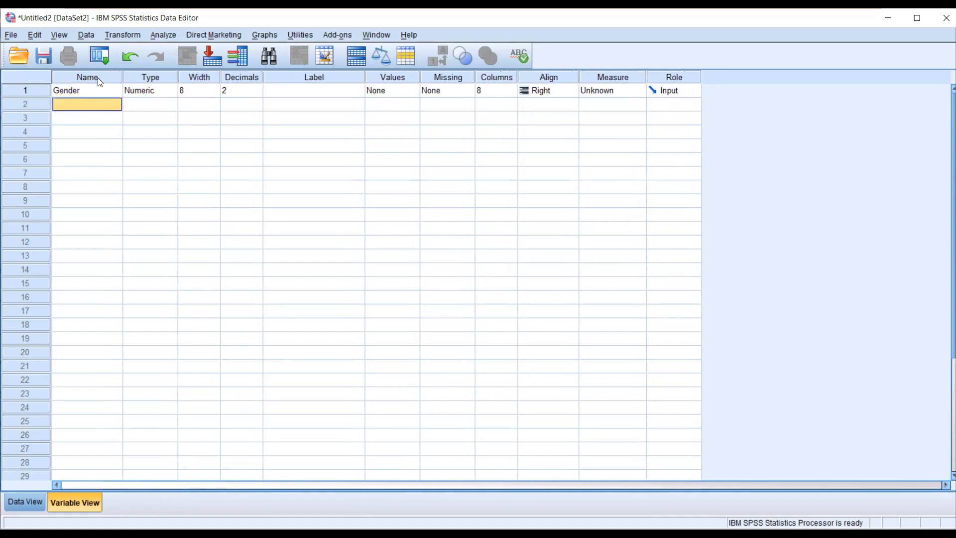
pyautogui.write('Gender we')
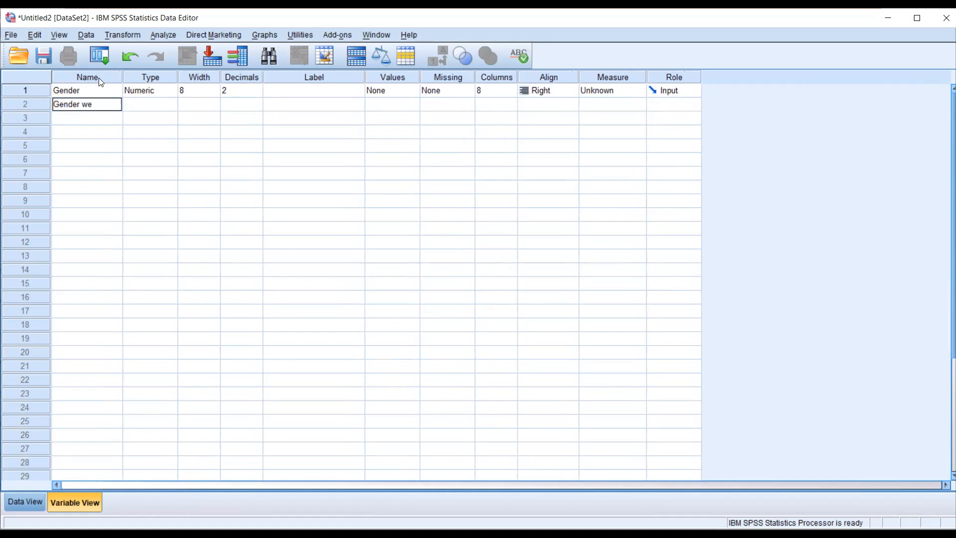
pyautogui.press('Escape')
pyautogui.click(93, 119)
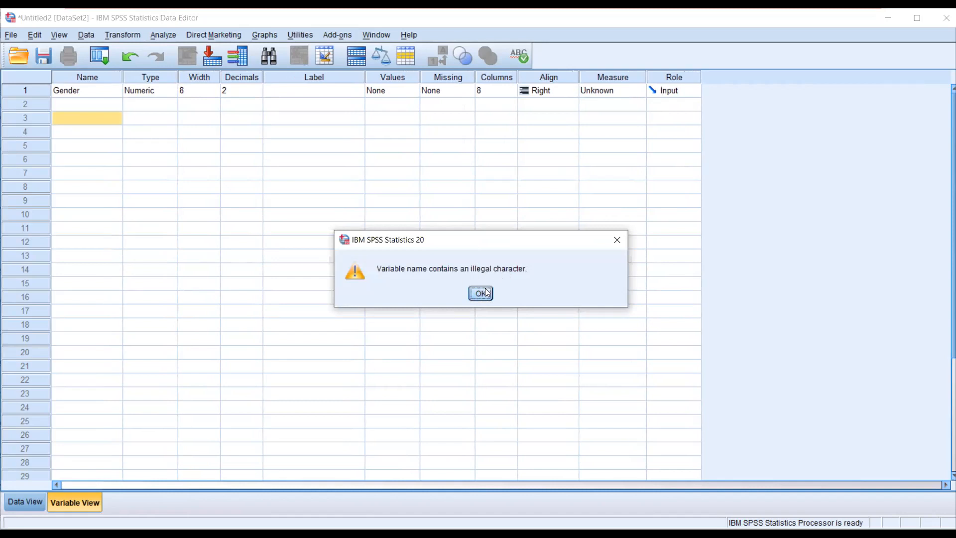
pyautogui.click(616, 241)
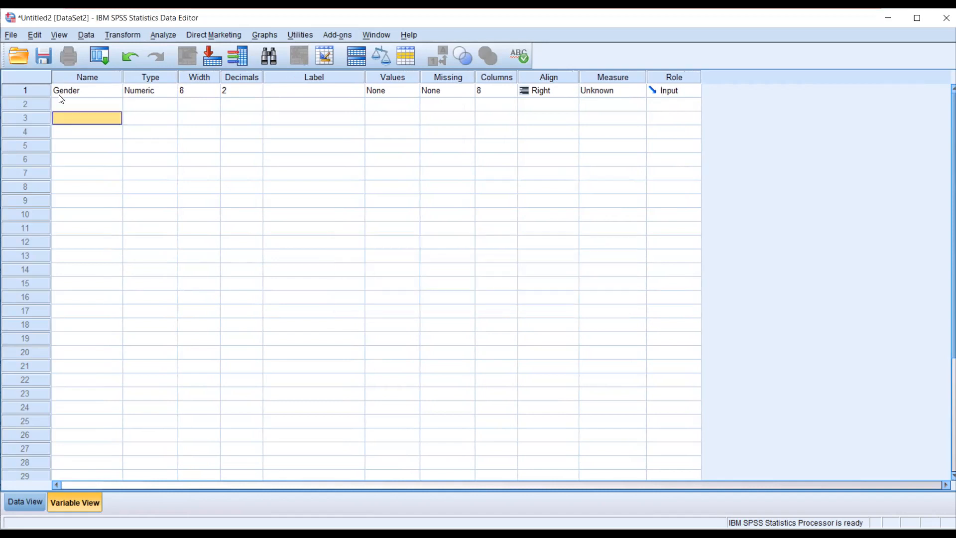
# - Try a row 2 variable name made of "gender", several spaces and "rrrr"
pyautogui.click(68, 105)
pyautogui.write('gender    ')
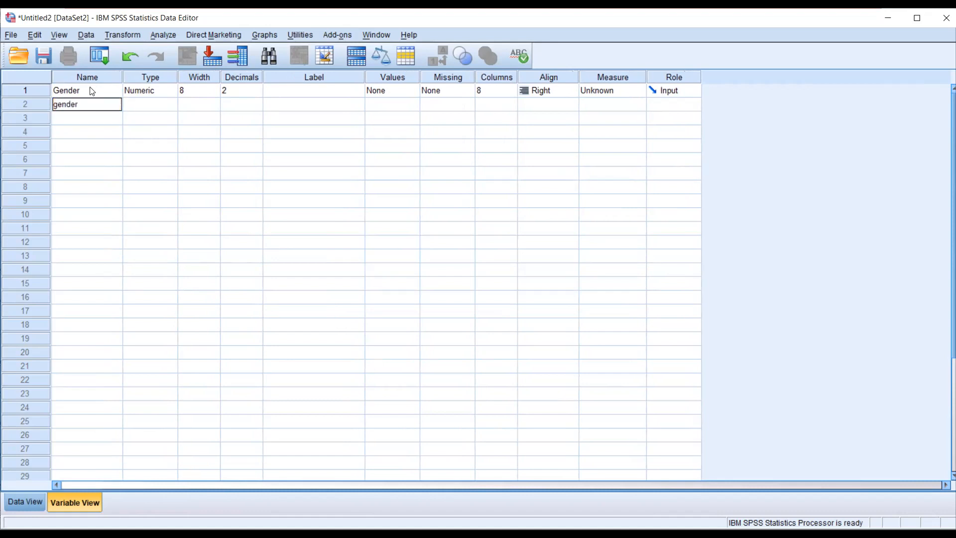
pyautogui.write('rrrr')
pyautogui.click(149, 132)
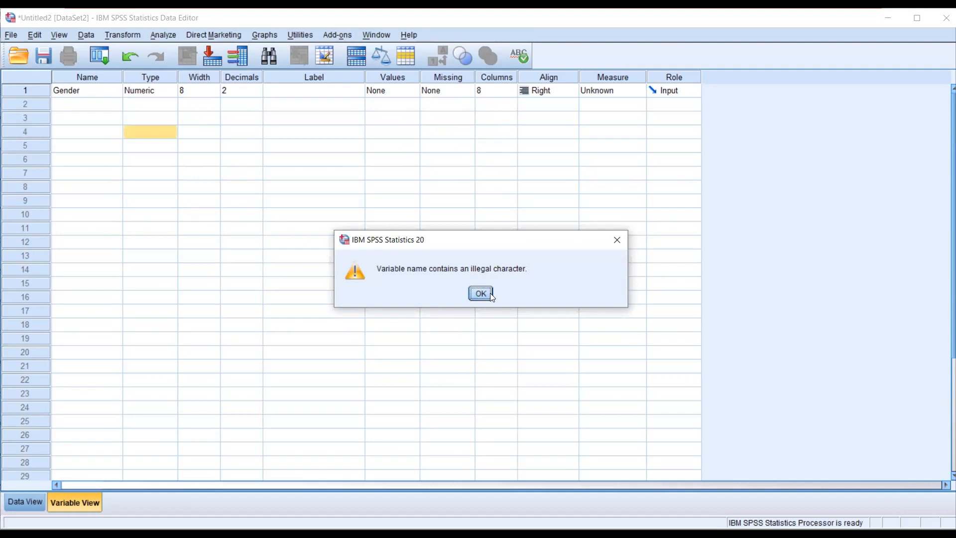
pyautogui.click(481, 294)
pyautogui.click(68, 102)
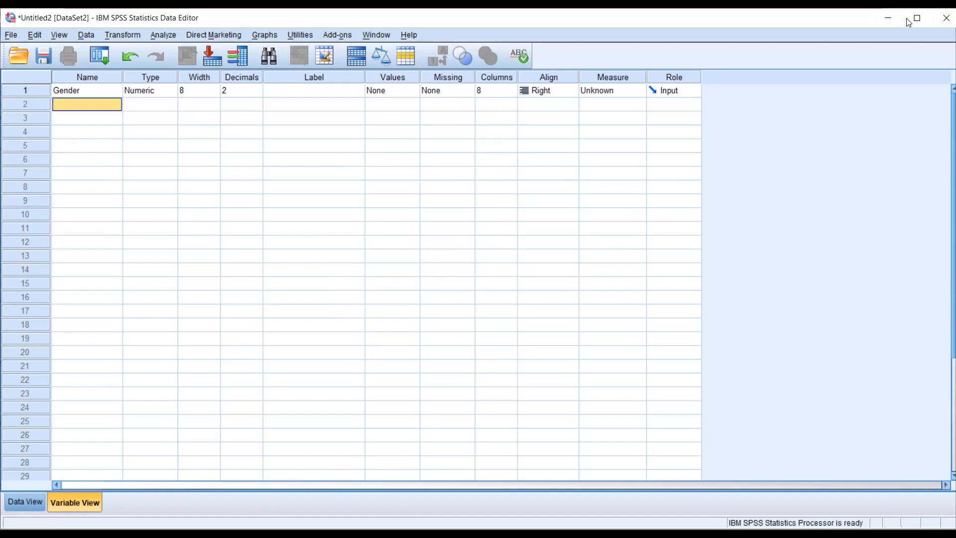
# - Select the Name column, mark it up with a circle and the note "No space", and clear the markup
pyautogui.click(77, 90)
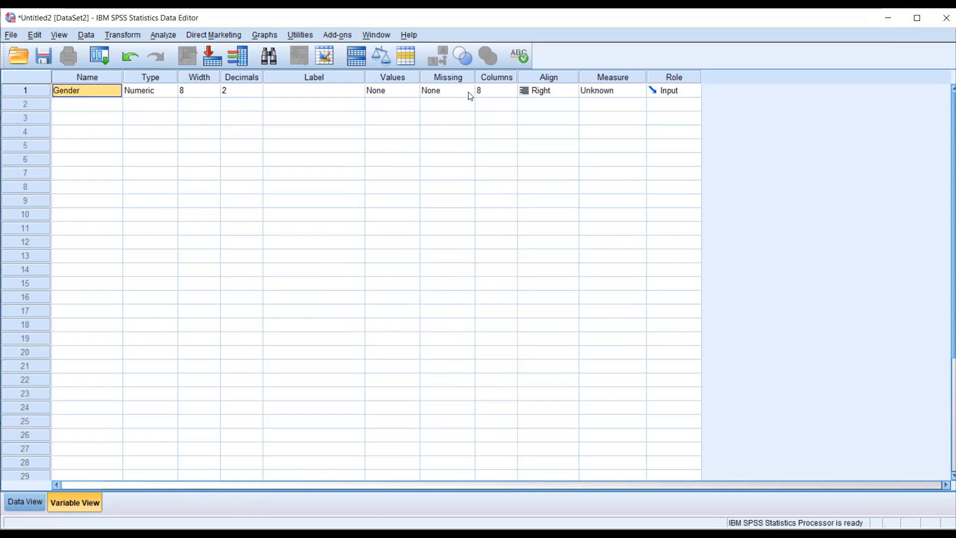
pyautogui.click(98, 78)
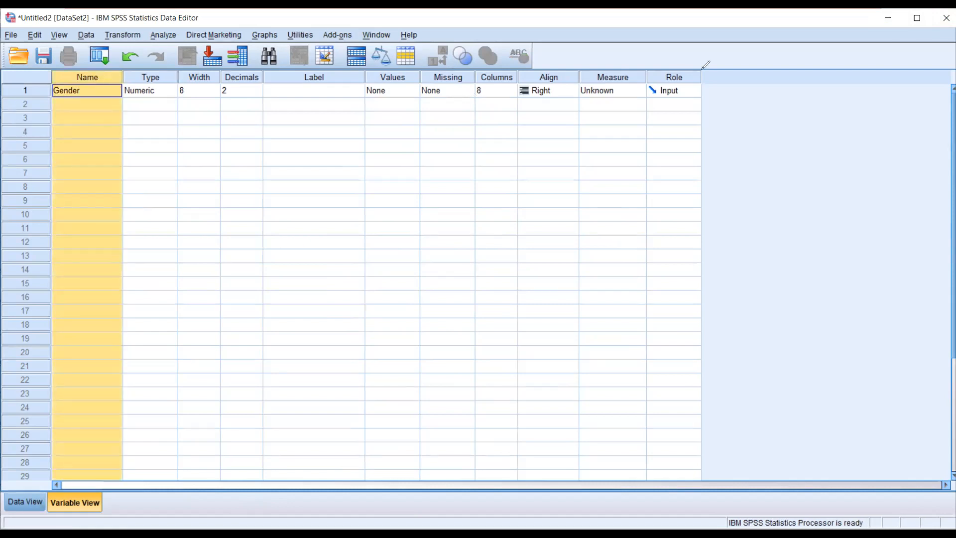
pyautogui.moveTo(53, 71)
pyautogui.mouseDown()
pyautogui.moveTo(45, 92)
pyautogui.moveTo(109, 102)
pyautogui.moveTo(131, 73)
pyautogui.moveTo(54, 71)
pyautogui.mouseUp()
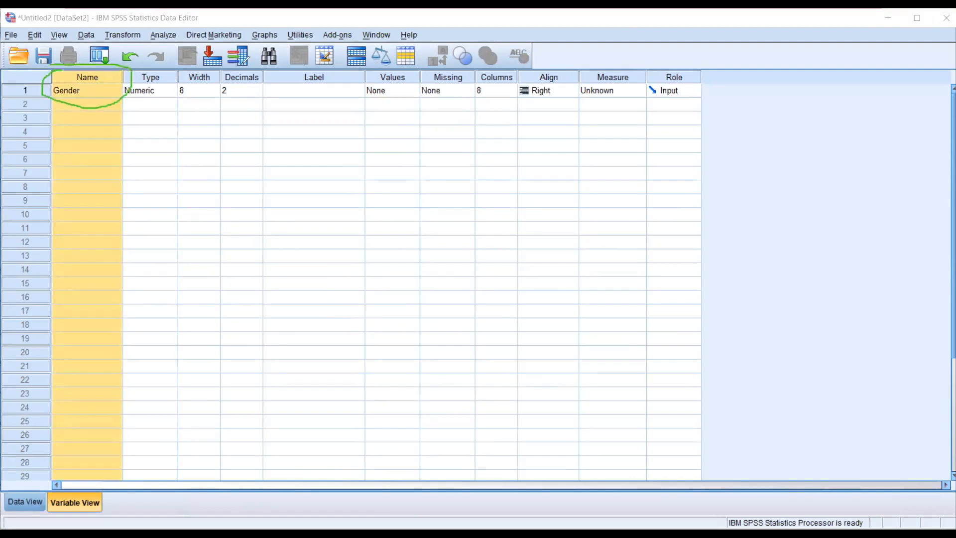
pyautogui.click(117, 117)
pyautogui.write('No space')
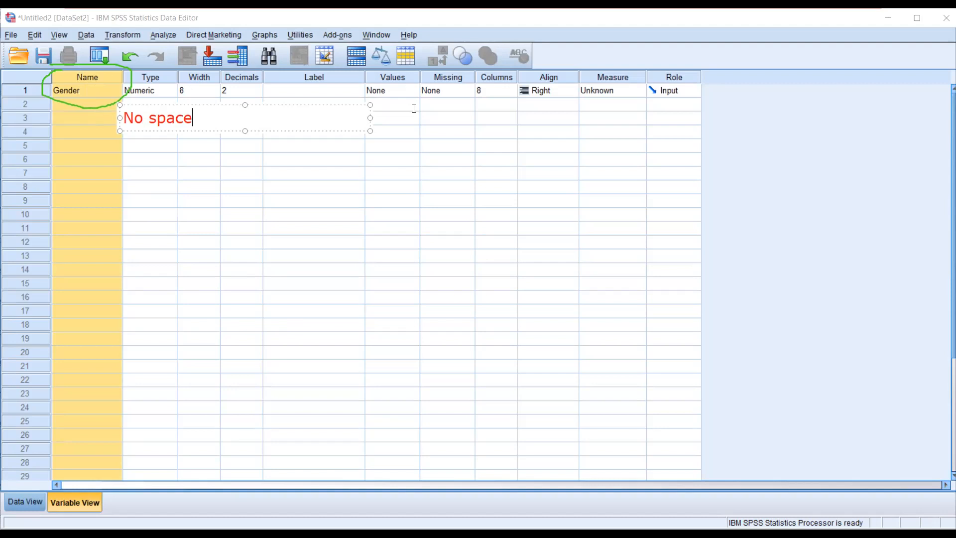
pyautogui.press('Escape')
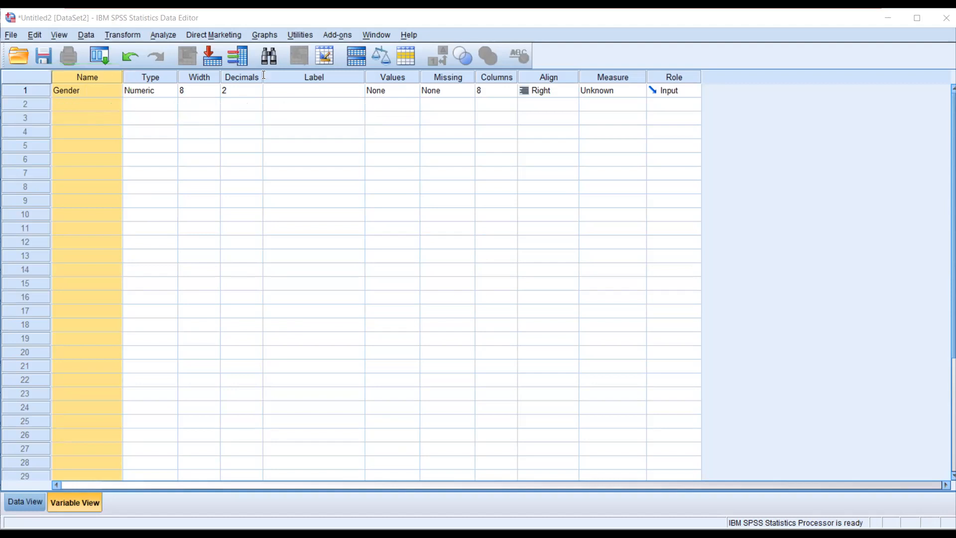
# - Switch to the Questionnaire Example in Word and add an "Other" row below Female in the Gender answer table
pyautogui.click(83, 92)
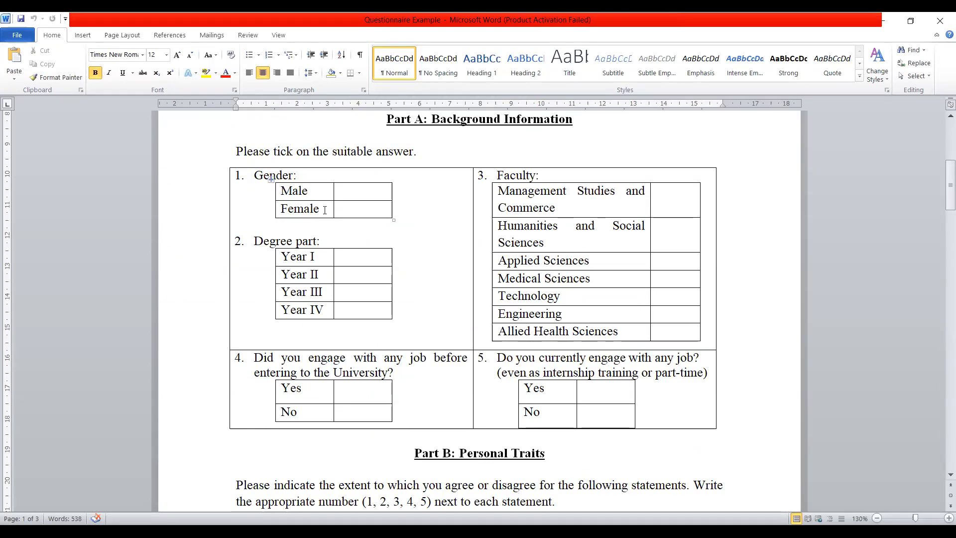
pyautogui.click(296, 211)
pyautogui.rightClick(296, 209)
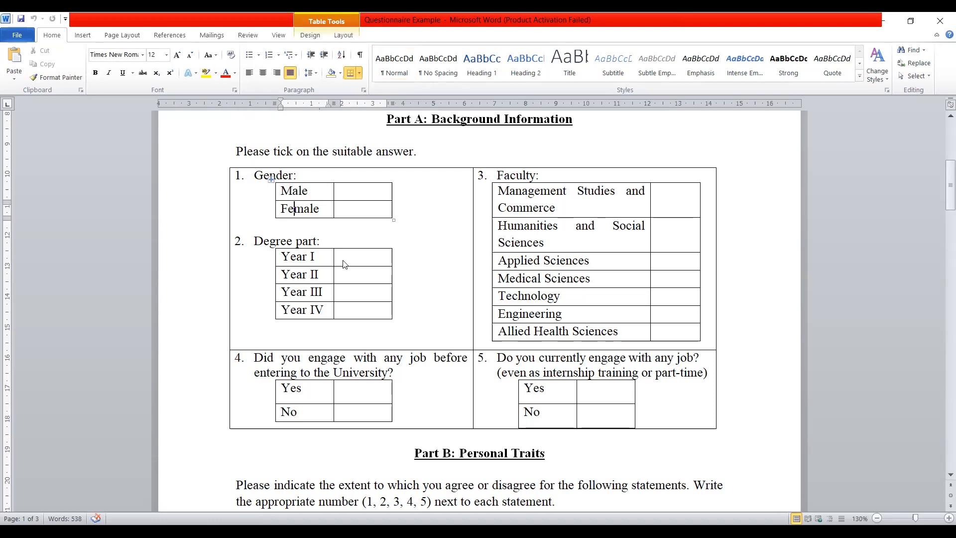
pyautogui.moveTo(347, 276)
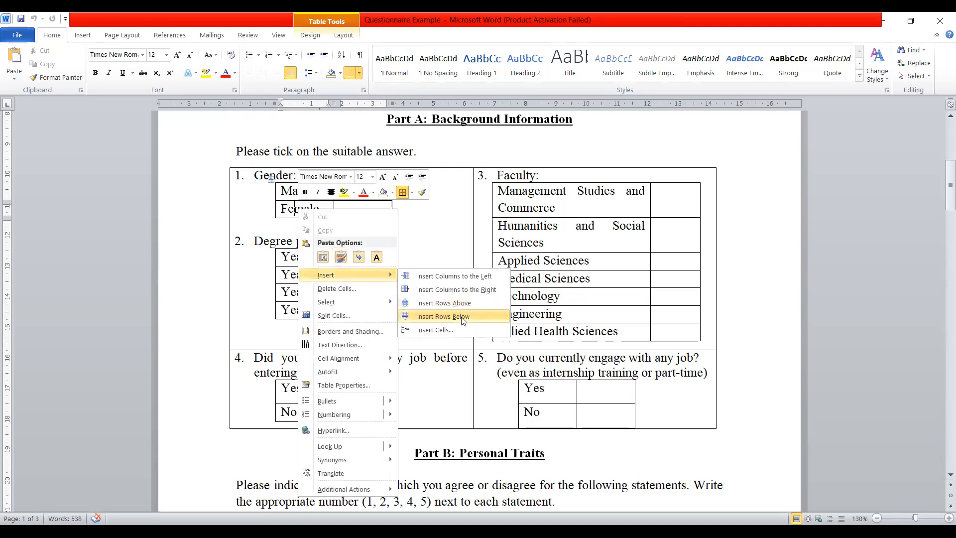
pyautogui.click(443, 317)
pyautogui.write('Other')
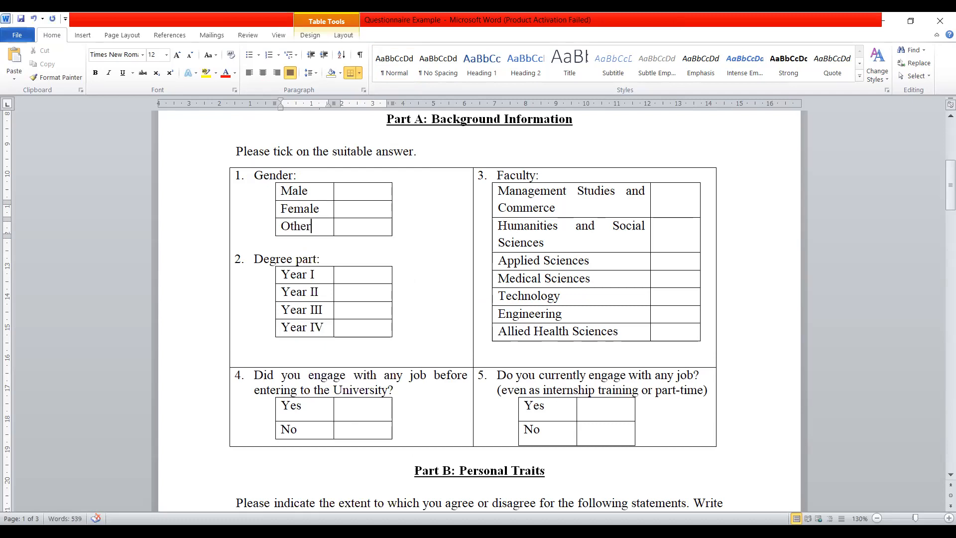
pyautogui.click(751, 270)
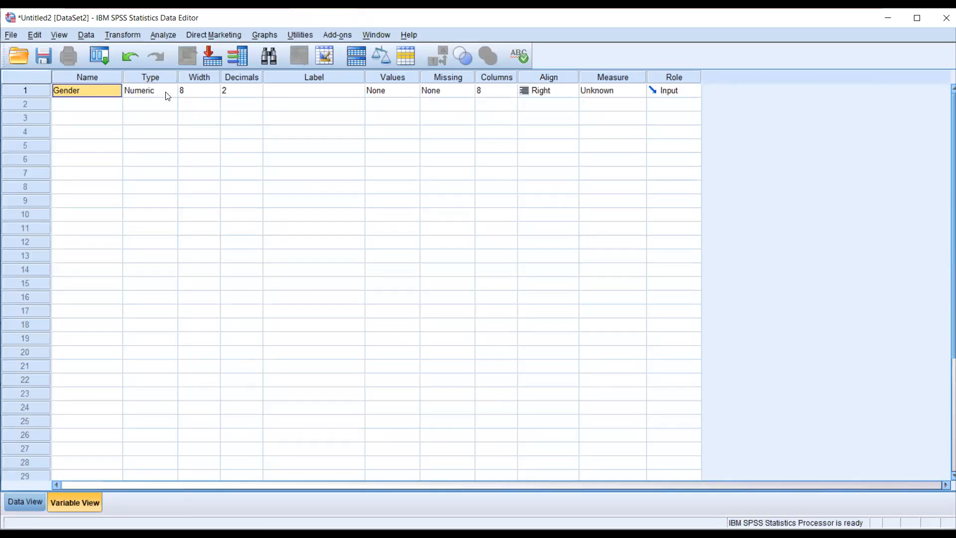
# - Return to SPSS and open Gender's Variable Type settings, enlarging the dialog to review the available types
pyautogui.click(173, 96)
pyautogui.click(170, 92)
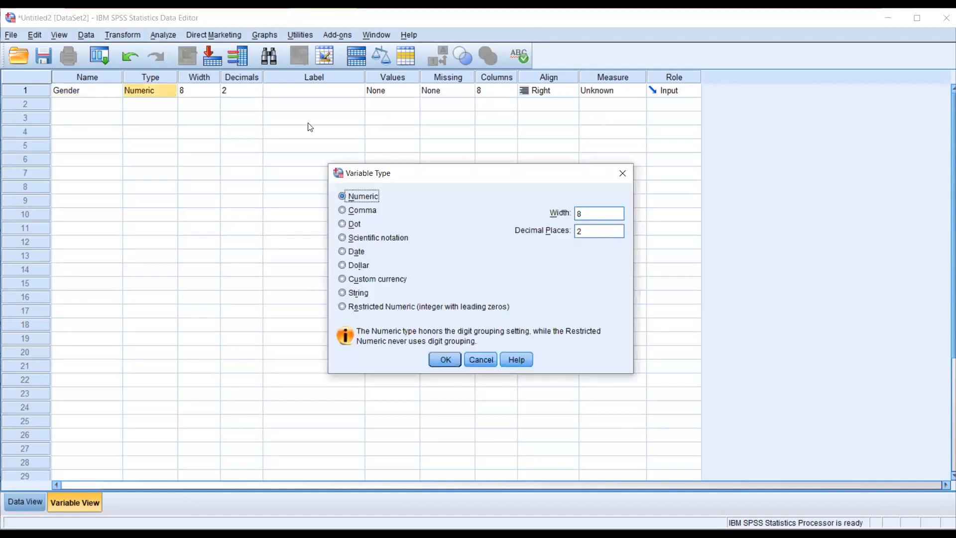
pyautogui.click(474, 359)
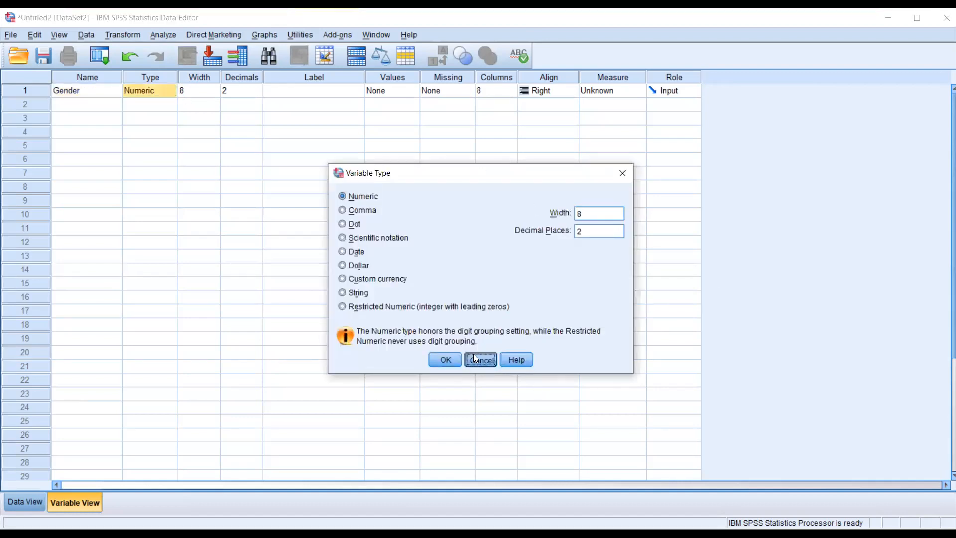
pyautogui.click(134, 104)
pyautogui.click(145, 95)
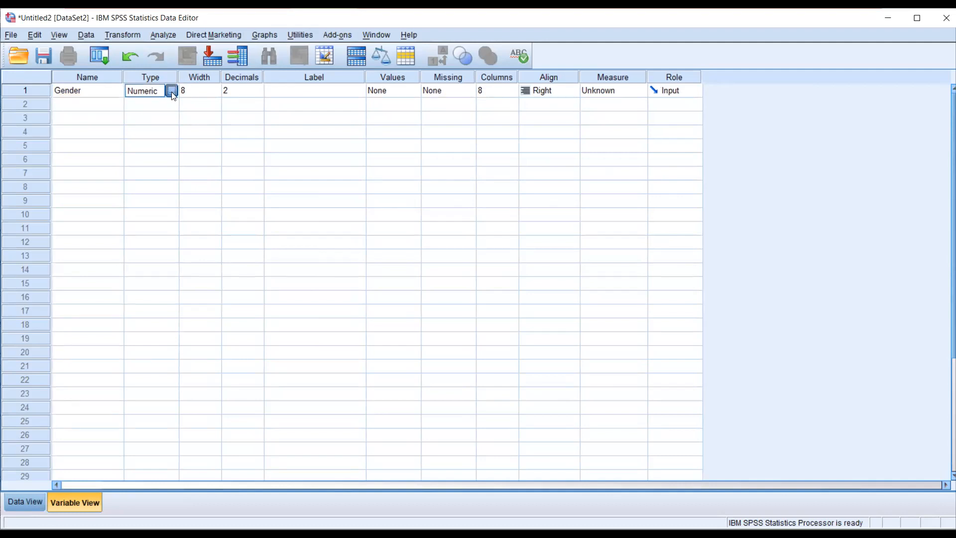
pyautogui.click(171, 91)
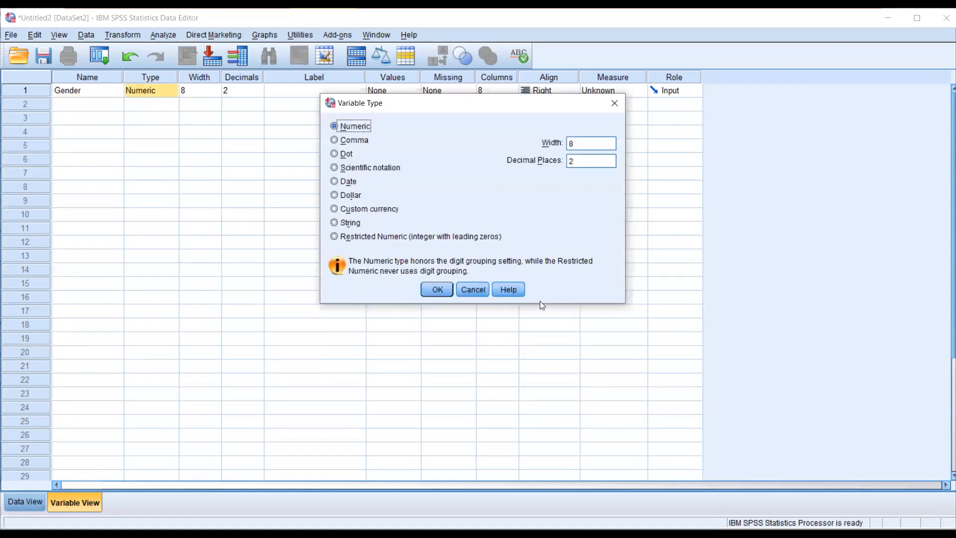
pyautogui.moveTo(545, 302); pyautogui.dragTo(545, 373)
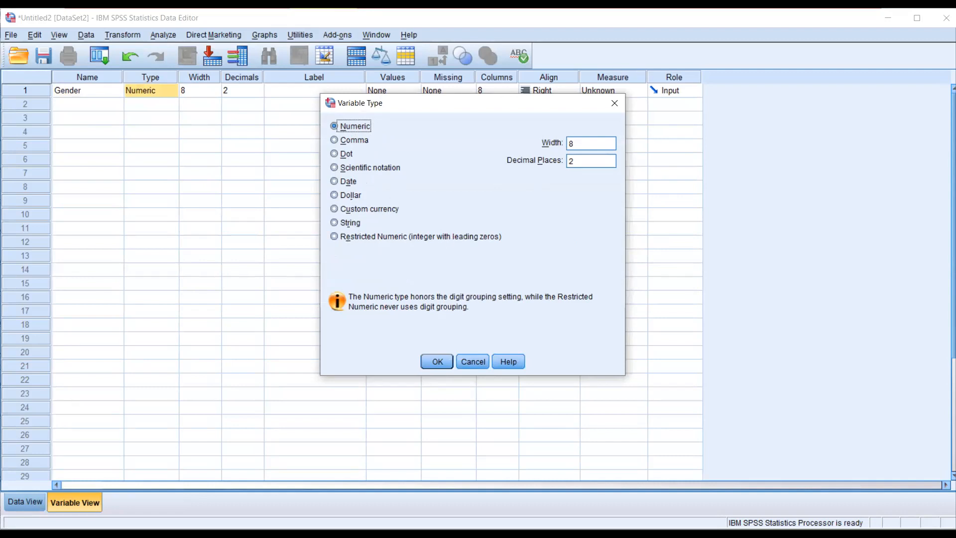
# - Circle the String type, annotate it with "Letters or Numbers", clear the markup, and leave the Variable Type settings without changes
pyautogui.moveTo(331, 211)
pyautogui.mouseDown()
pyautogui.moveTo(335, 225)
pyautogui.moveTo(375, 220)
pyautogui.moveTo(331, 211)
pyautogui.mouseUp()
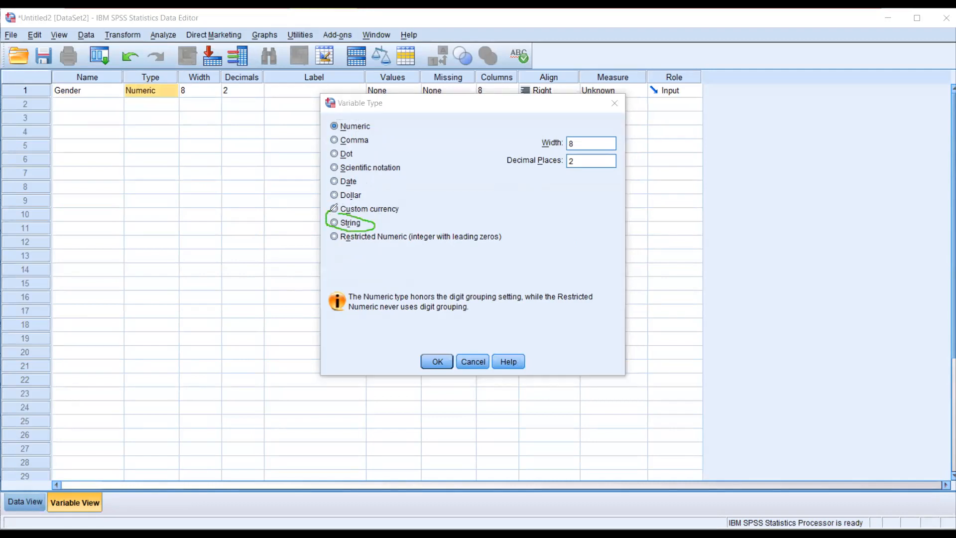
pyautogui.click(387, 221)
pyautogui.write('Letter')
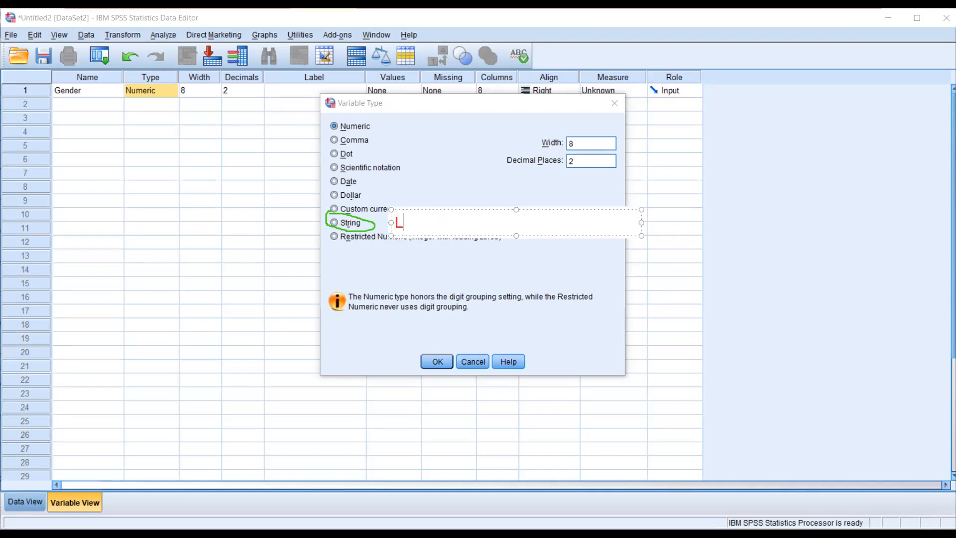
pyautogui.press('BackSpace')
pyautogui.write('s ot')
pyautogui.press('BackSpace')
pyautogui.press('BackSpace')
pyautogui.write('r ')
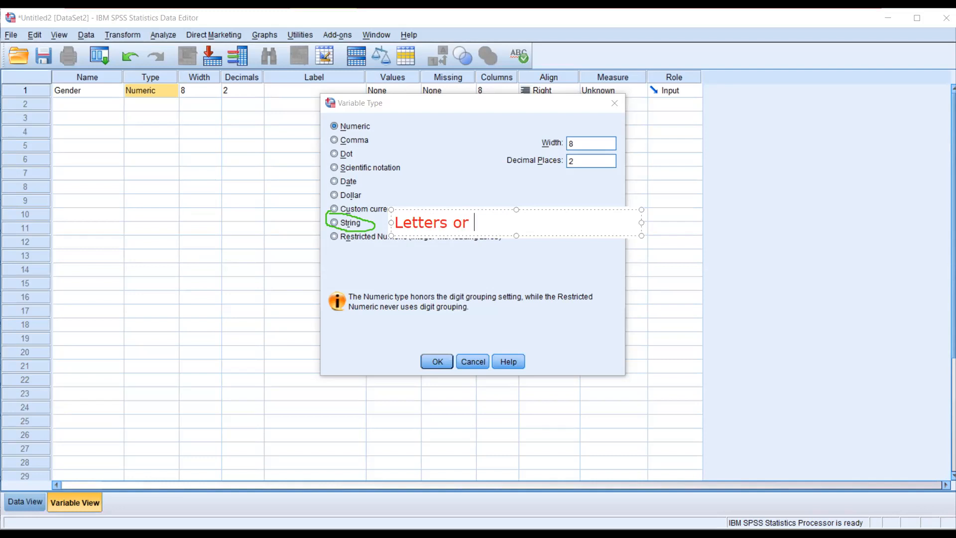
pyautogui.write('Numbers')
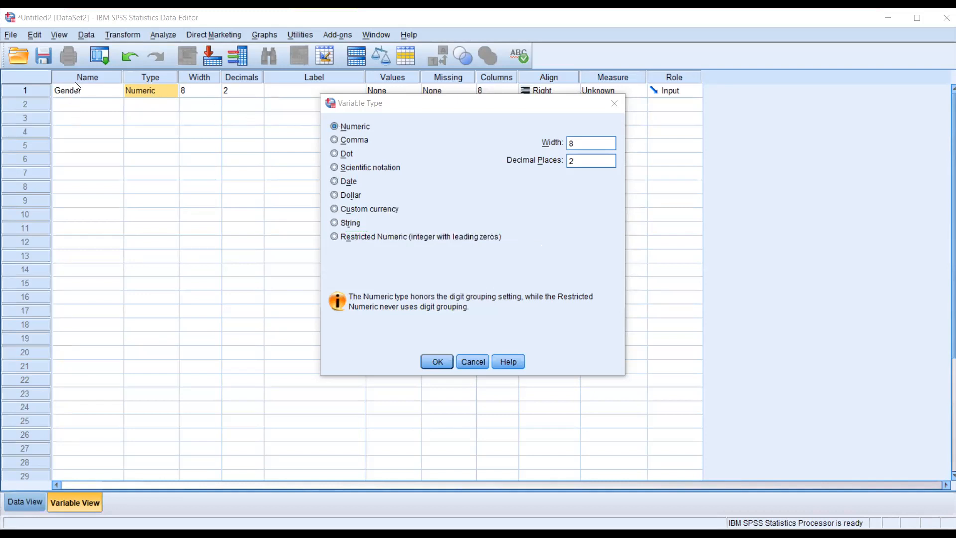
pyautogui.click(473, 362)
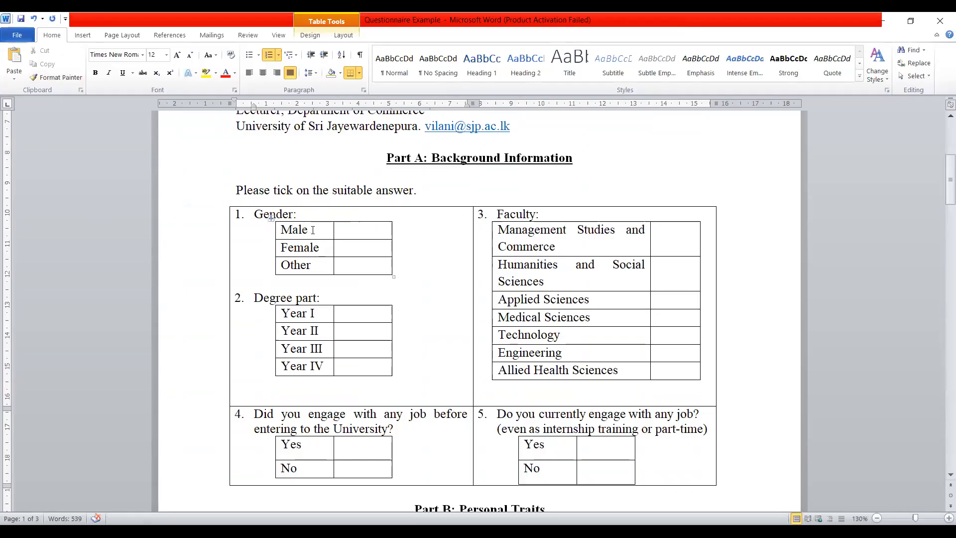
# - Add the codes 1, 2 and 3 after Male, Female and Other in the Gender table, widening the answer column to fit
pyautogui.click(313, 230)
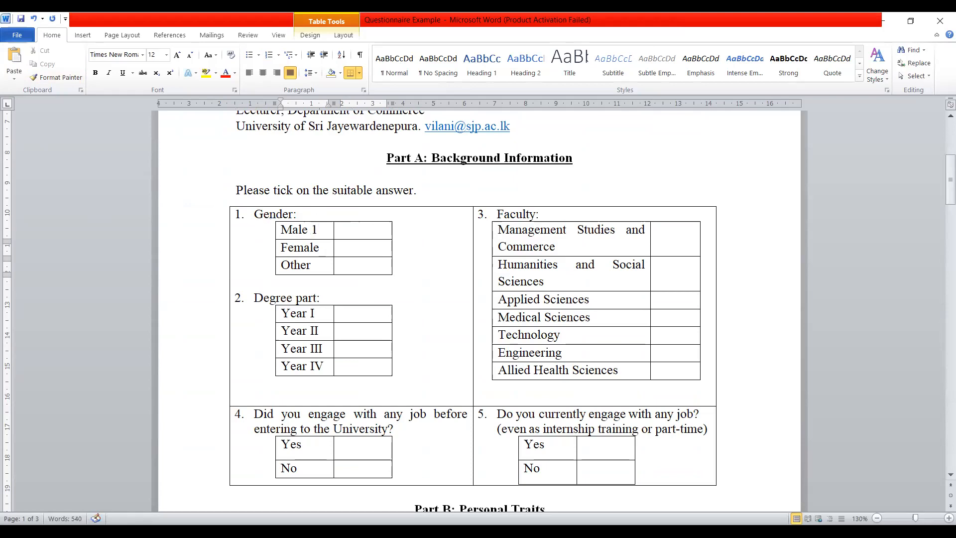
pyautogui.press('Down')
pyautogui.write('2')
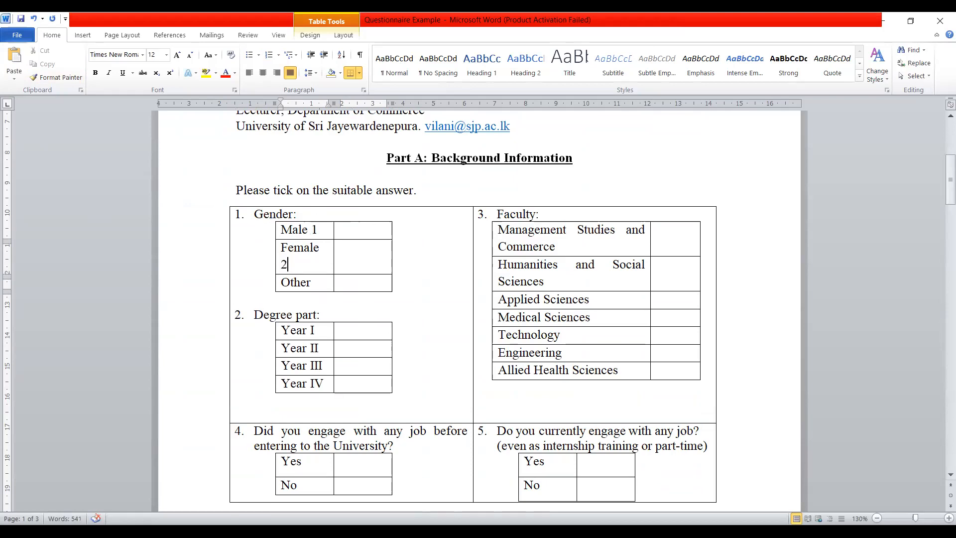
pyautogui.click(335, 231)
pyautogui.click(354, 271)
pyautogui.moveTo(333, 231); pyautogui.dragTo(350, 230)
pyautogui.click(332, 265)
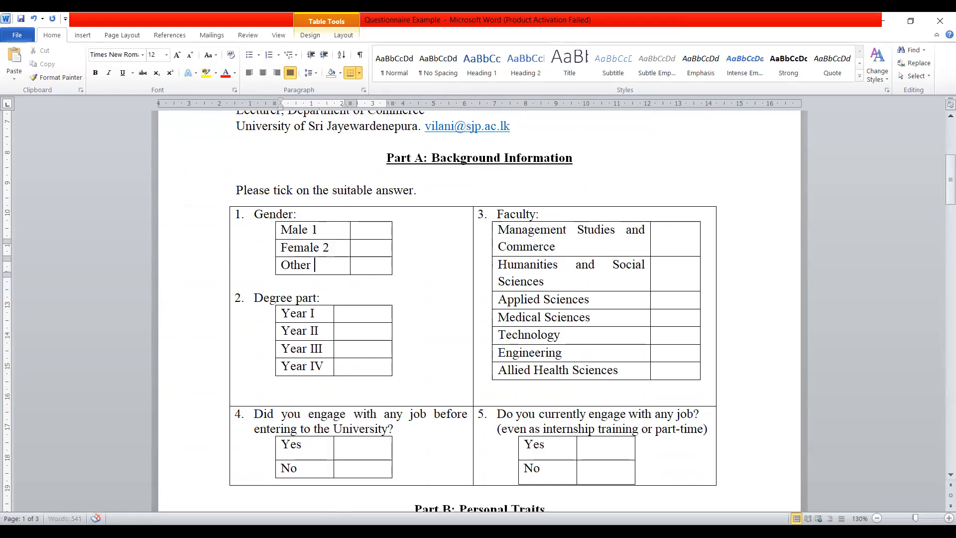
pyautogui.write('3')
# - Highlight the Gender codes 1, 2 and 3 in yellow
pyautogui.moveTo(311, 229); pyautogui.dragTo(319, 230)
pyautogui.click(205, 73)
pyautogui.moveTo(333, 247); pyautogui.dragTo(316, 269)
pyautogui.click(205, 72)
pyautogui.click(206, 73)
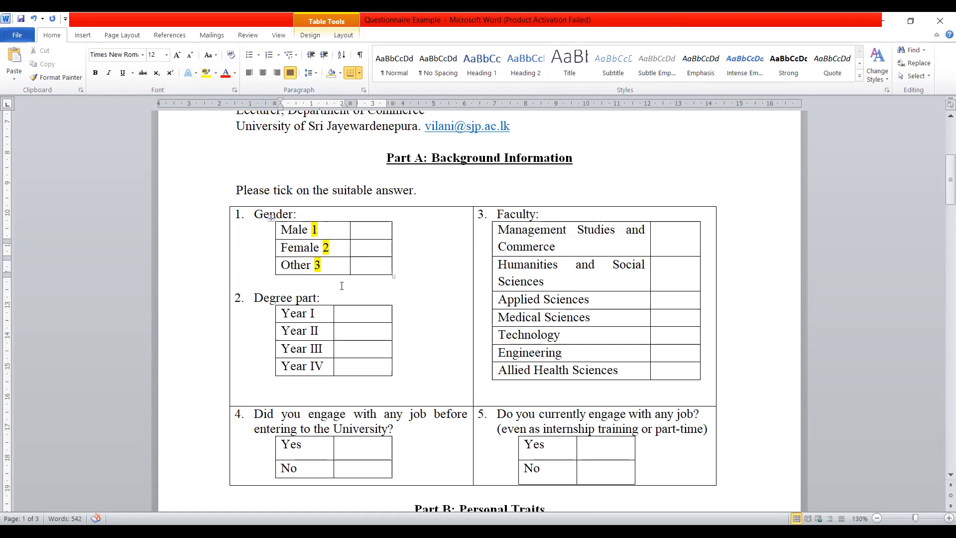
# - Enter the codes 1 to 4 beside Year I to Year IV in the Degree part table
pyautogui.click(351, 313)
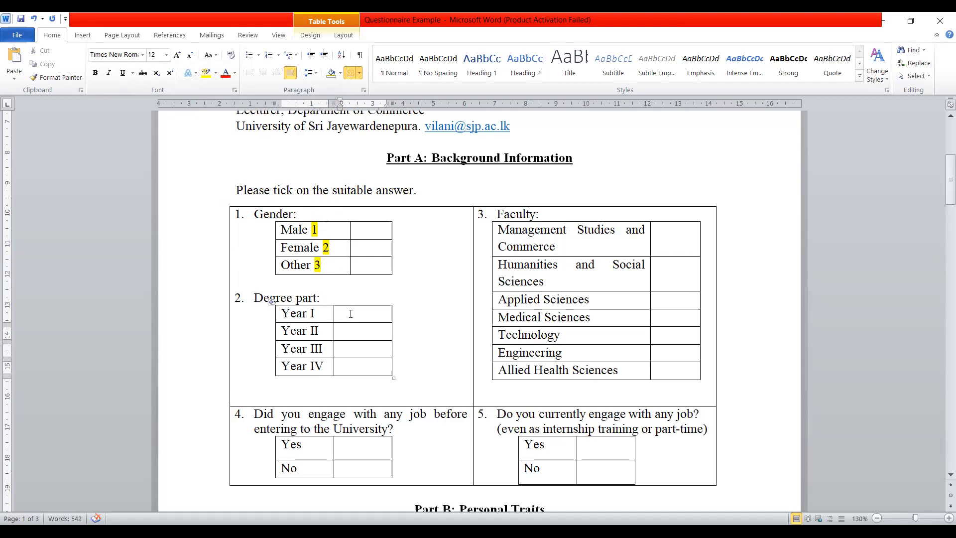
pyautogui.write('1')
pyautogui.click(353, 328)
pyautogui.write('2')
pyautogui.click(356, 350)
pyautogui.write('3')
pyautogui.press('Down')
pyautogui.write('4')
# - Number the Faculty options from 1 for Management Studies and Commerce to 7 for Allied Health Sciences
pyautogui.click(662, 233)
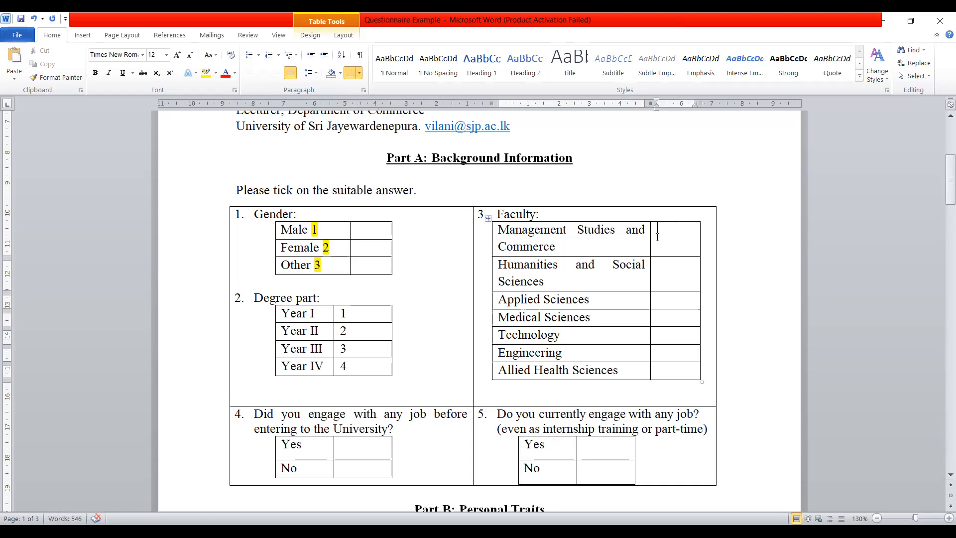
pyautogui.write('1')
pyautogui.click(672, 274)
pyautogui.write('2')
pyautogui.click(671, 297)
pyautogui.write('3')
pyautogui.click(671, 320)
pyautogui.write('4')
pyautogui.click(670, 335)
pyautogui.write('5')
pyautogui.click(670, 357)
pyautogui.write('6')
pyautogui.click(670, 375)
pyautogui.write('7')
# - Code Yes as 1 and No as 0 in the answer tables of both job questions, 4 and 5
pyautogui.scroll(-3, 645, 373)
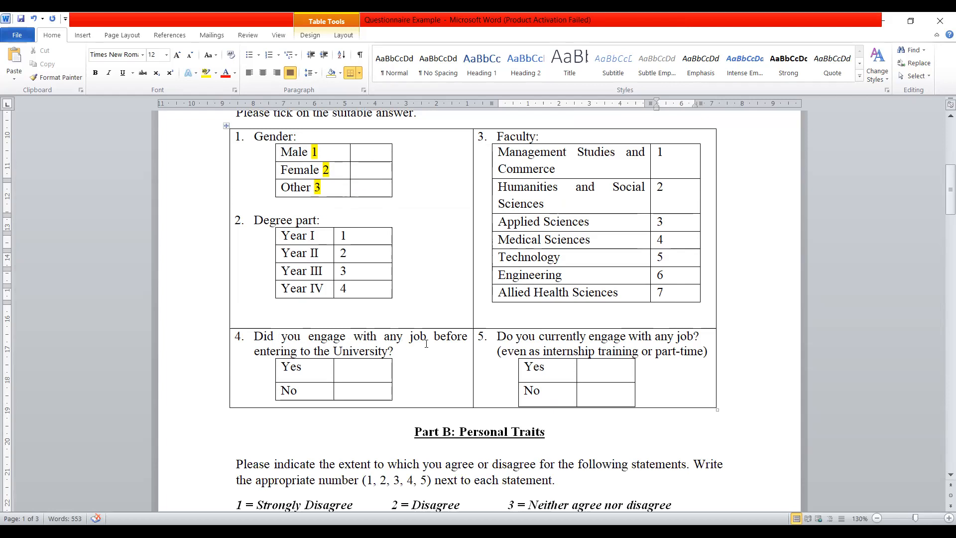
pyautogui.click(355, 367)
pyautogui.write('1')
pyautogui.click(353, 394)
pyautogui.write('0')
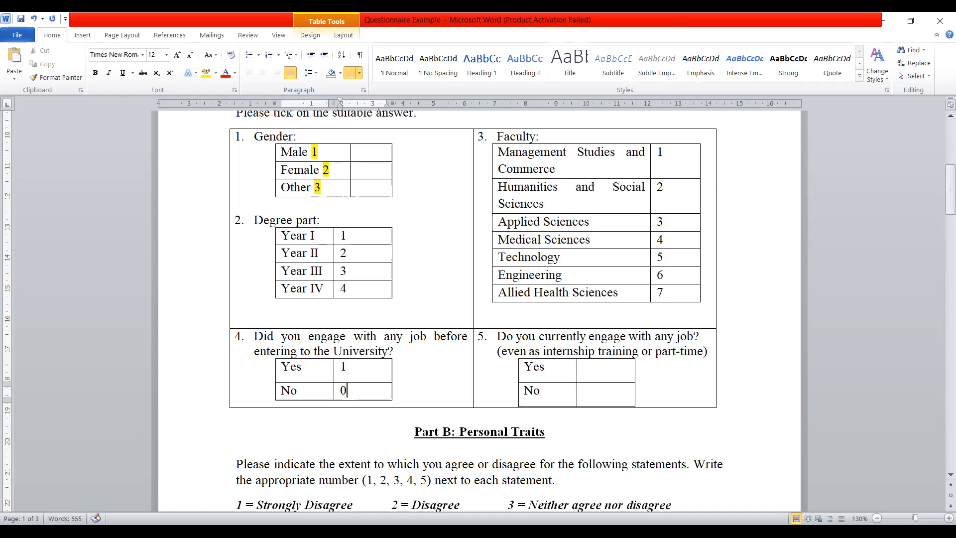
pyautogui.click(602, 367)
pyautogui.write('1')
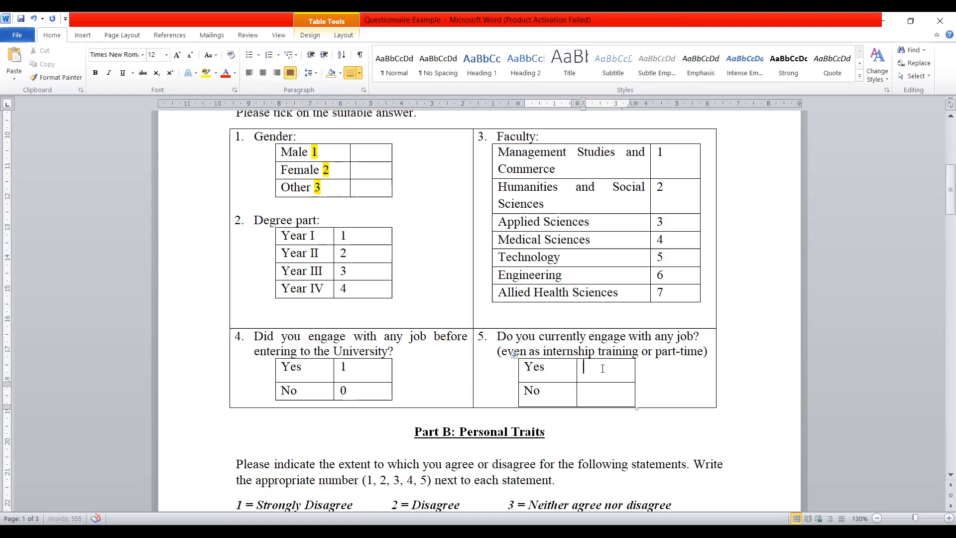
pyautogui.click(598, 391)
pyautogui.write('0')
# - Highlight the codes for Degree part, Faculty and both job questions in yellow
pyautogui.scroll(1, 588, 402)
pyautogui.scroll(1, 588, 401)
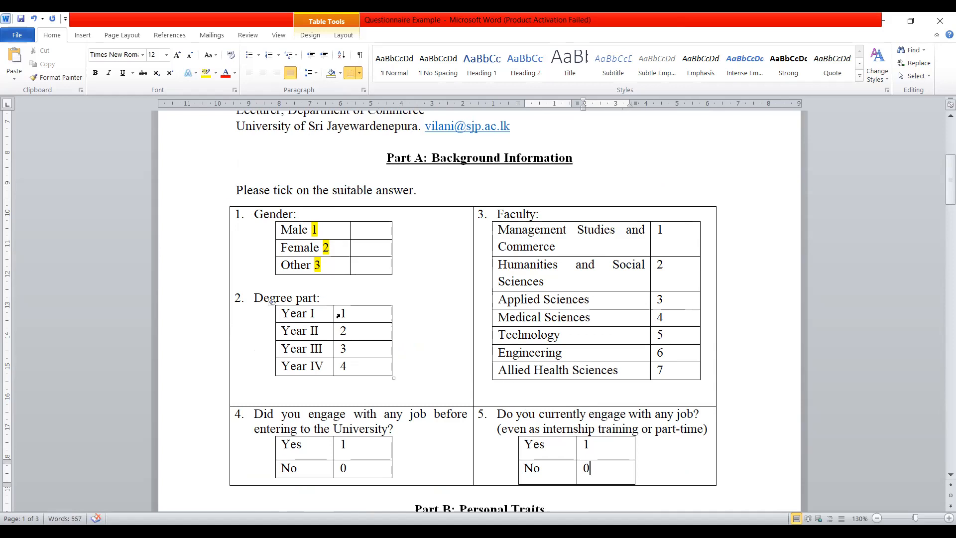
pyautogui.moveTo(338, 315); pyautogui.dragTo(342, 363)
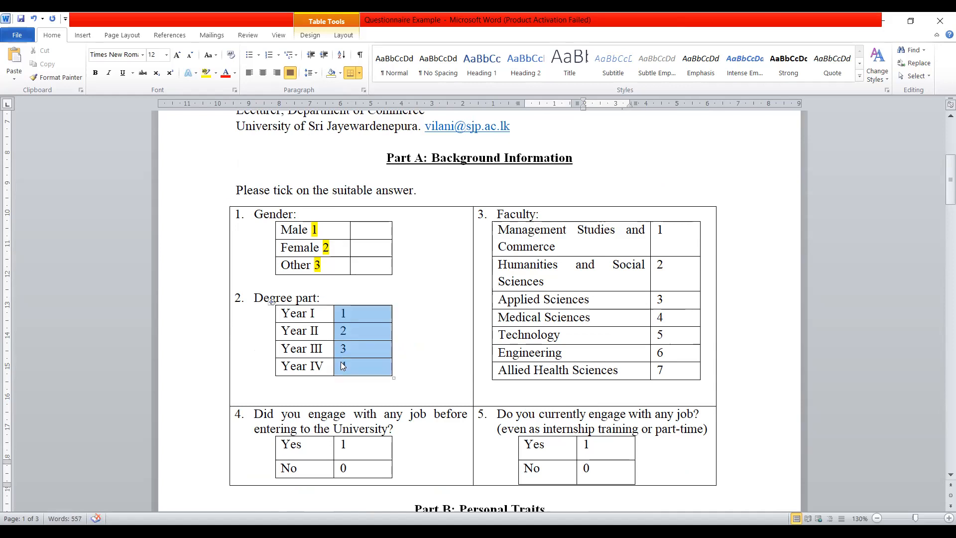
pyautogui.click(206, 73)
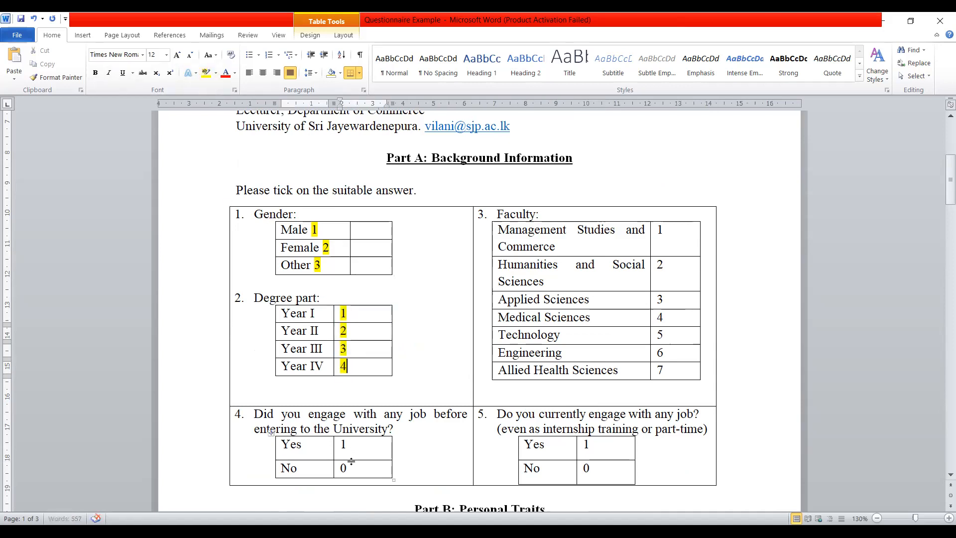
pyautogui.moveTo(344, 467); pyautogui.dragTo(347, 445)
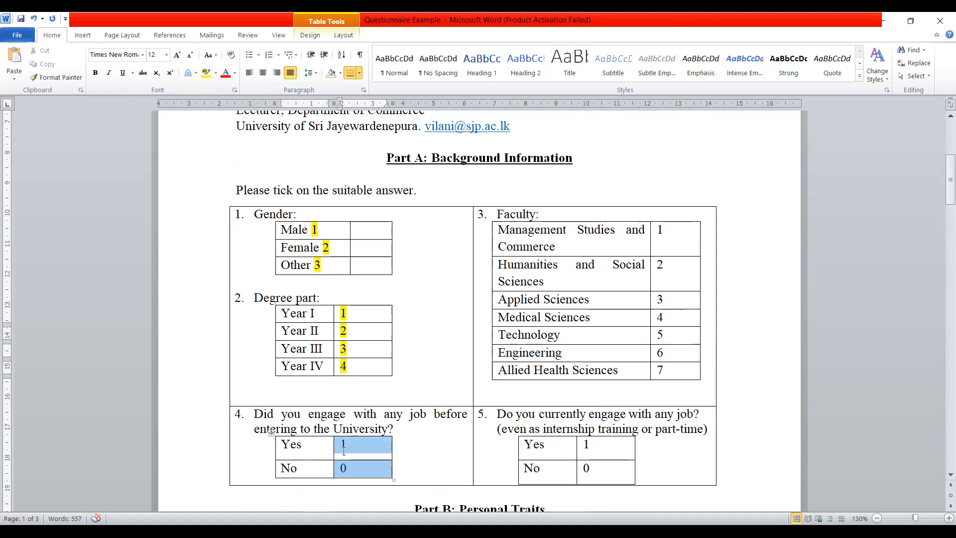
pyautogui.click(209, 75)
pyautogui.moveTo(662, 371); pyautogui.dragTo(657, 231)
pyautogui.click(206, 72)
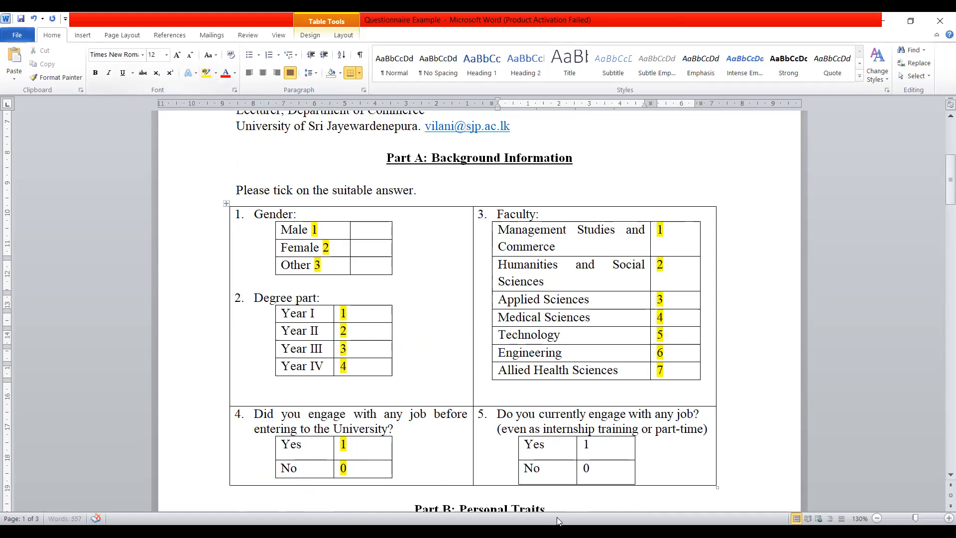
pyautogui.moveTo(587, 471); pyautogui.dragTo(588, 446)
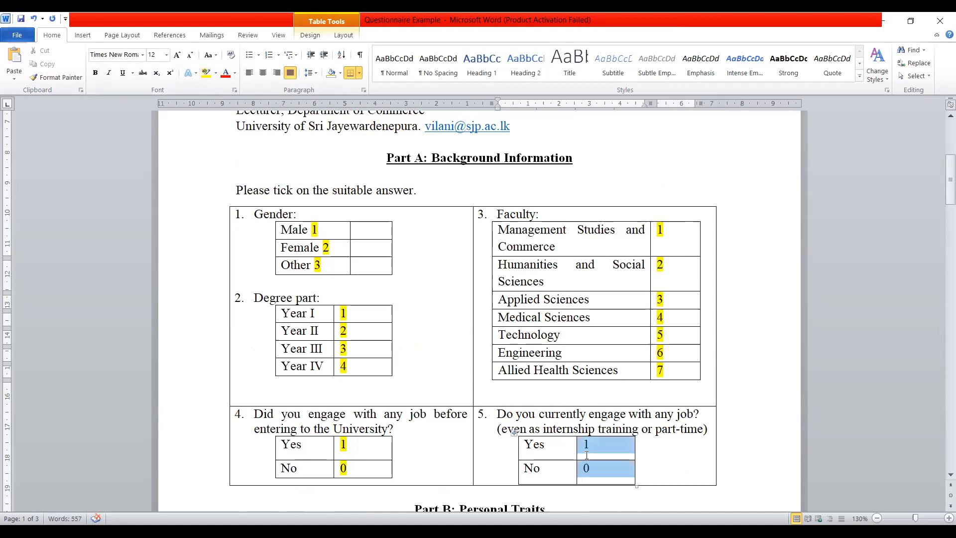
pyautogui.click(206, 73)
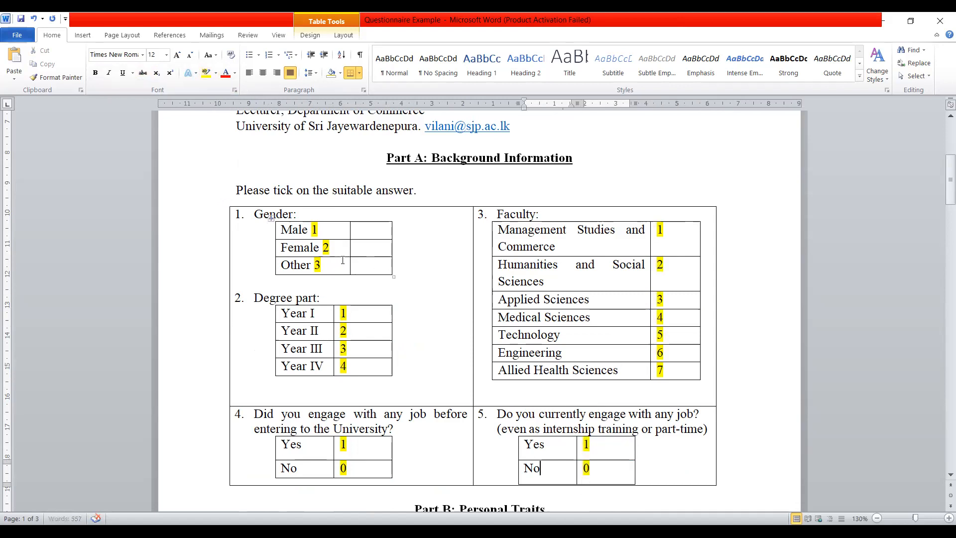
# - Enter the letter codes M, F and O beside Male, Female and Other in the Gender table
pyautogui.scroll(-1, 342, 260)
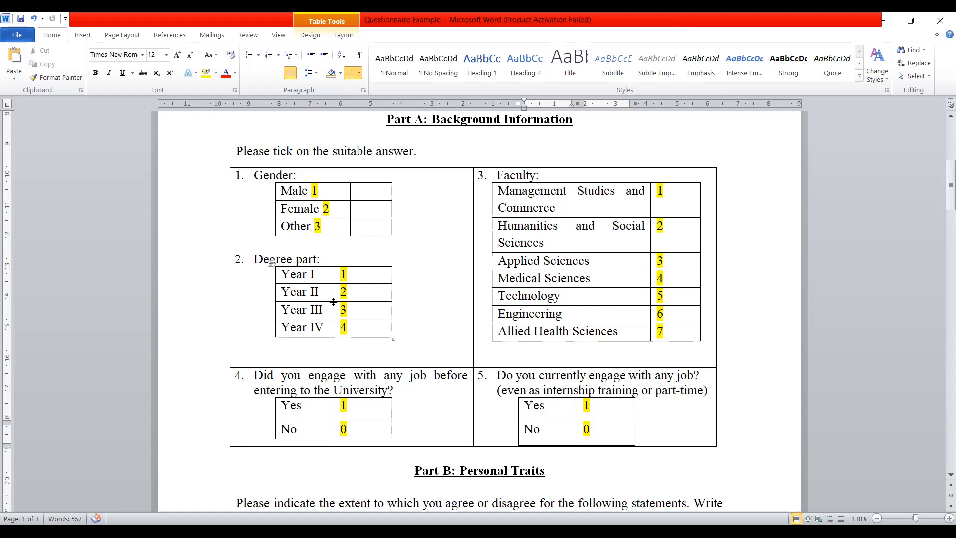
pyautogui.click(365, 190)
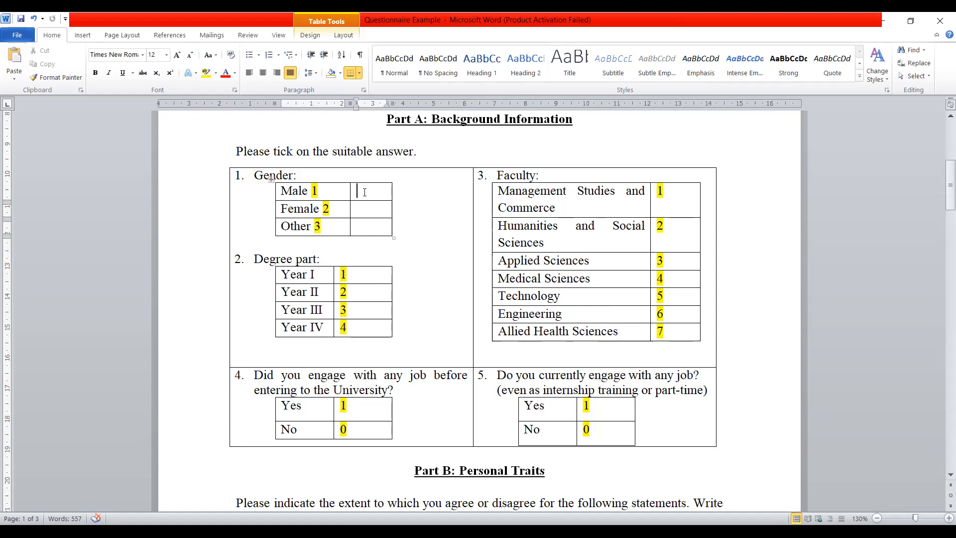
pyautogui.write('M')
pyautogui.press('Down')
pyautogui.write('F')
pyautogui.press('Down')
pyautogui.write('O')
# - Select and clear the letter codes M, F and O from the Gender table
pyautogui.moveTo(368, 224); pyautogui.dragTo(368, 195)
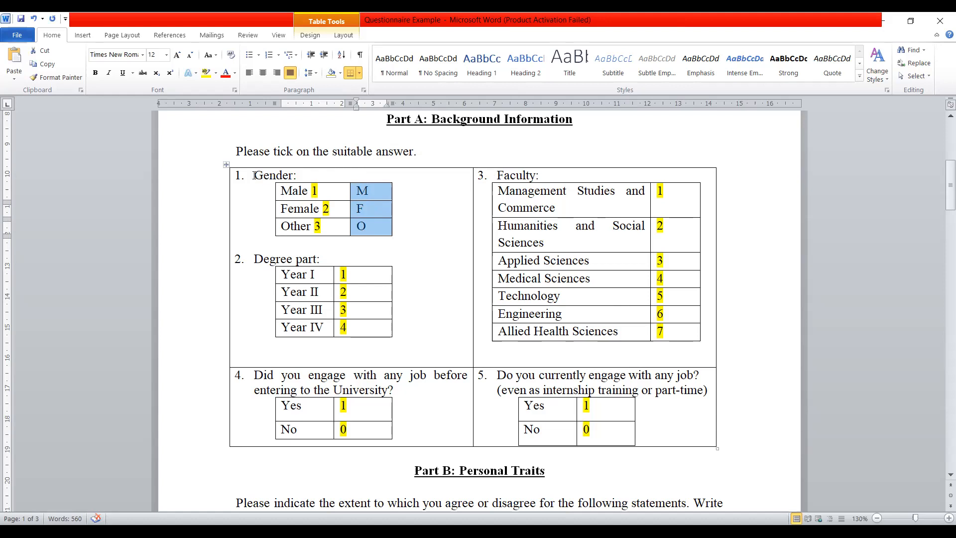
pyautogui.click(375, 208)
pyautogui.moveTo(371, 230); pyautogui.dragTo(370, 188)
pyautogui.press('Delete')
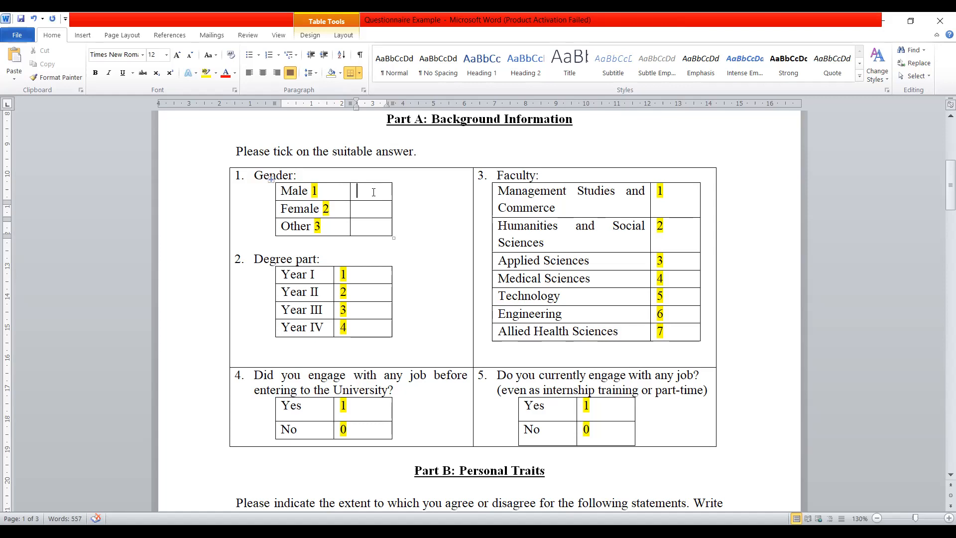
# - Switch to SPSS and try to set Gender's width to 1 in the Variable View
pyautogui.scroll(-1, 373, 192)
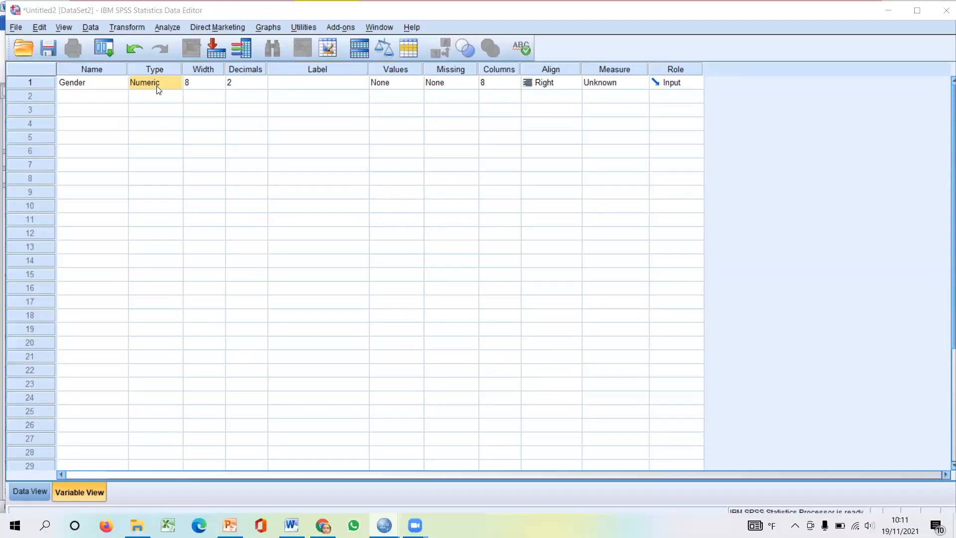
pyautogui.click(165, 70)
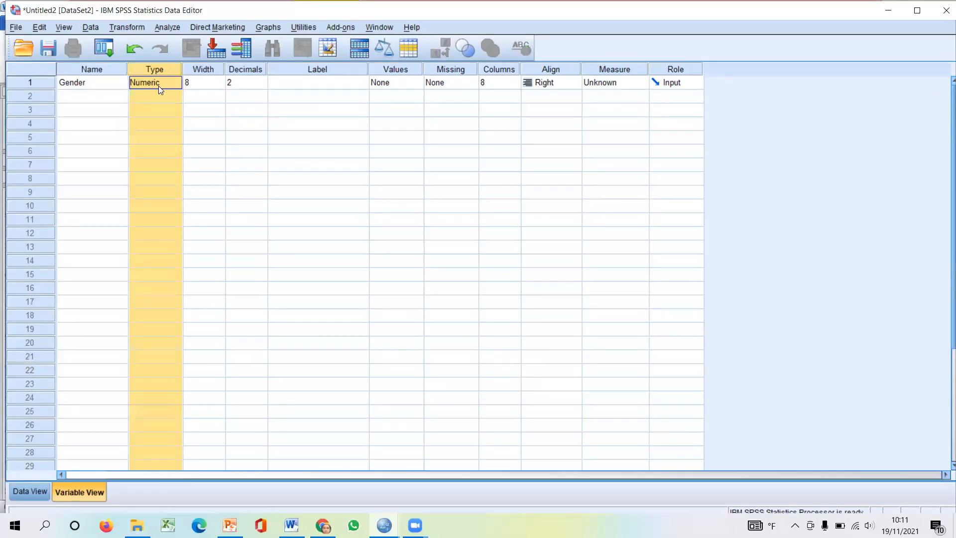
pyautogui.click(158, 84)
pyautogui.click(215, 84)
pyautogui.write('1')
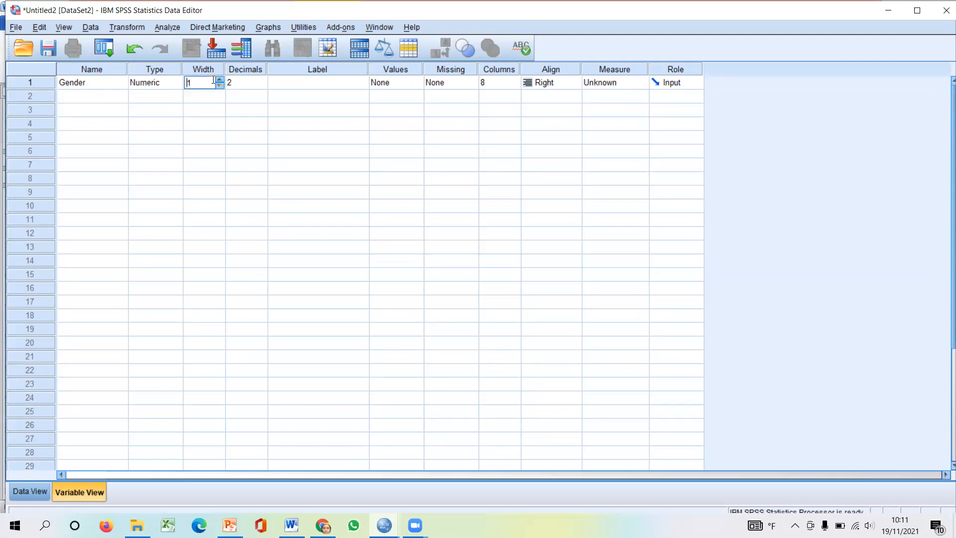
pyautogui.click(214, 98)
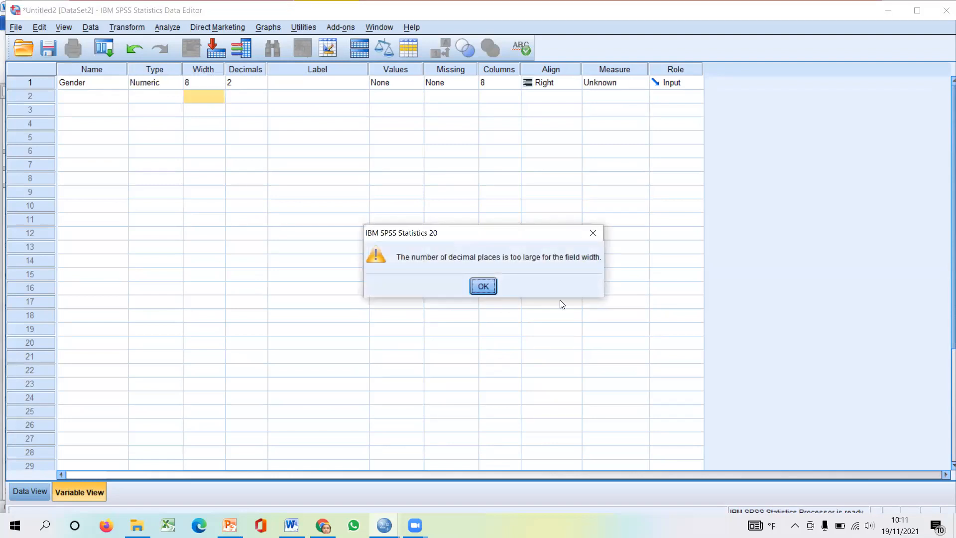
pyautogui.click(482, 287)
pyautogui.click(216, 85)
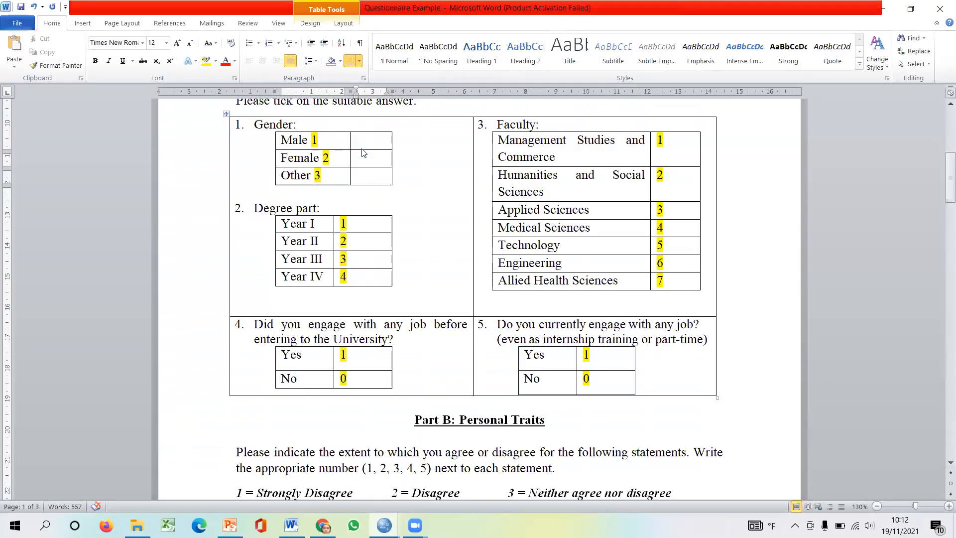
# - Return to the questionnaire in Word, mark Male with an x, and extend the Gender codes to 11, 22 and 33
pyautogui.scroll(1, 363, 154)
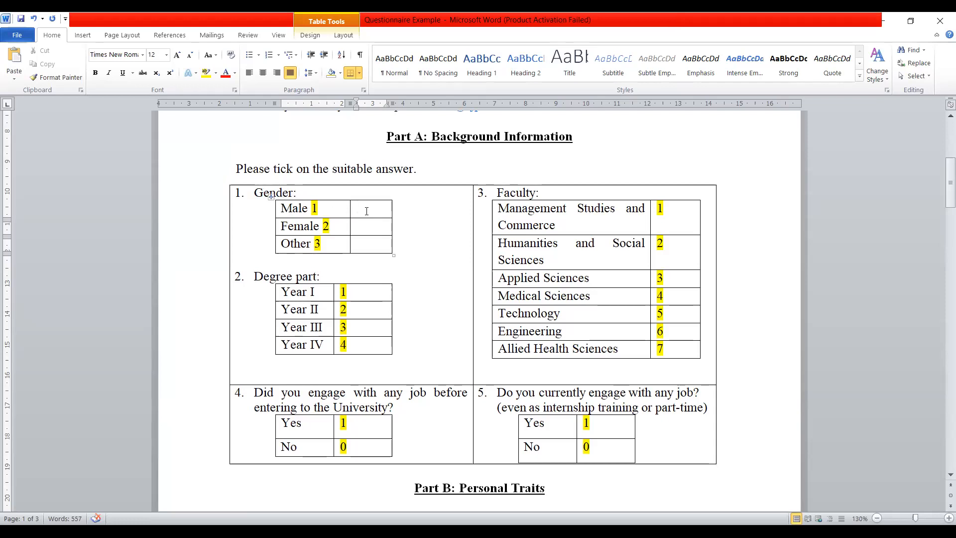
pyautogui.write('x')
pyautogui.click(320, 209)
pyautogui.write('1')
pyautogui.click(331, 226)
pyautogui.write('2')
pyautogui.click(322, 244)
pyautogui.write('3')
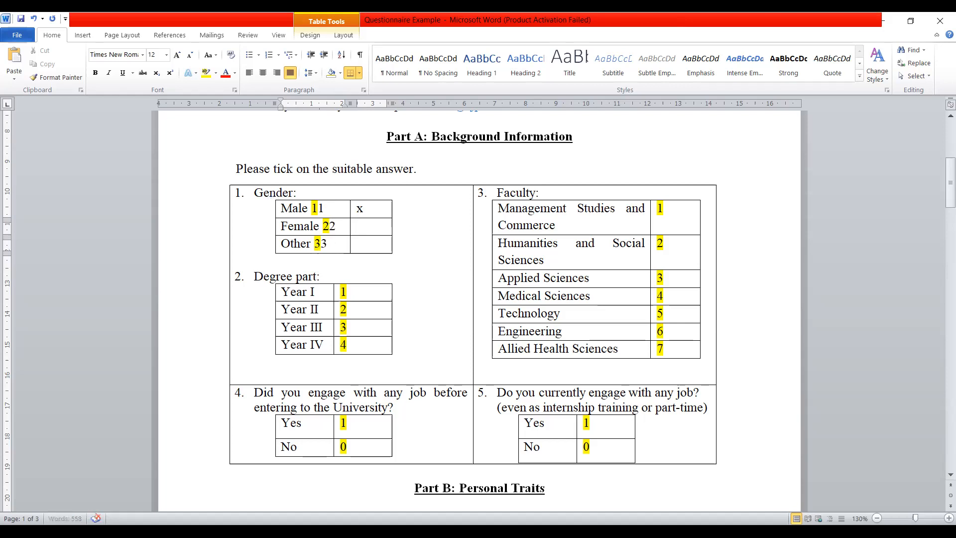
# - Remove the extra digits so the Gender codes read 1, 2 and 3
pyautogui.moveTo(311, 209); pyautogui.dragTo(329, 211)
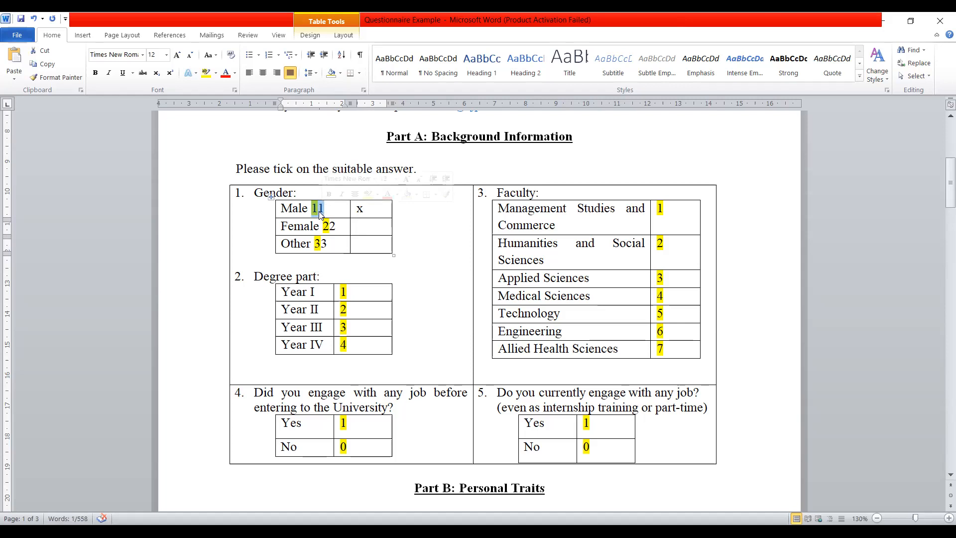
pyautogui.click(325, 208)
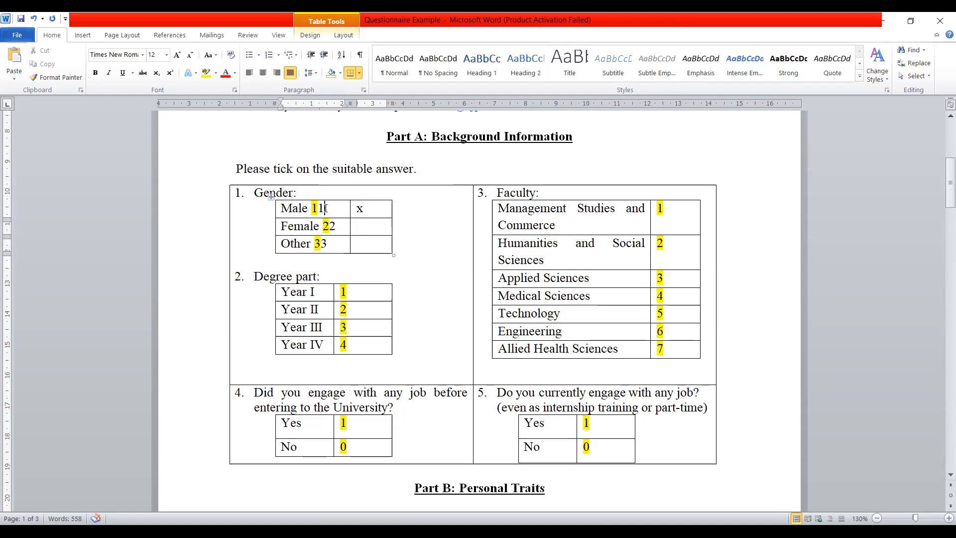
pyautogui.press('BackSpace')
pyautogui.click(335, 226)
pyautogui.press('BackSpace')
pyautogui.click(328, 238)
pyautogui.press('BackSpace')
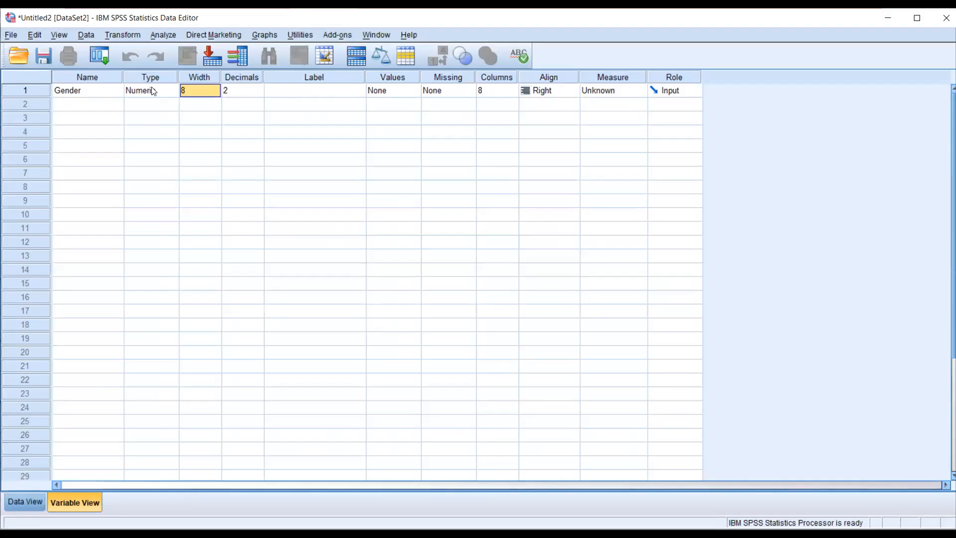
# - Switch to SPSS, set Gender's decimals to 0, and look briefly at the Data View before returning to the Variable View
pyautogui.click(251, 91)
pyautogui.click(258, 94)
pyautogui.click(258, 95)
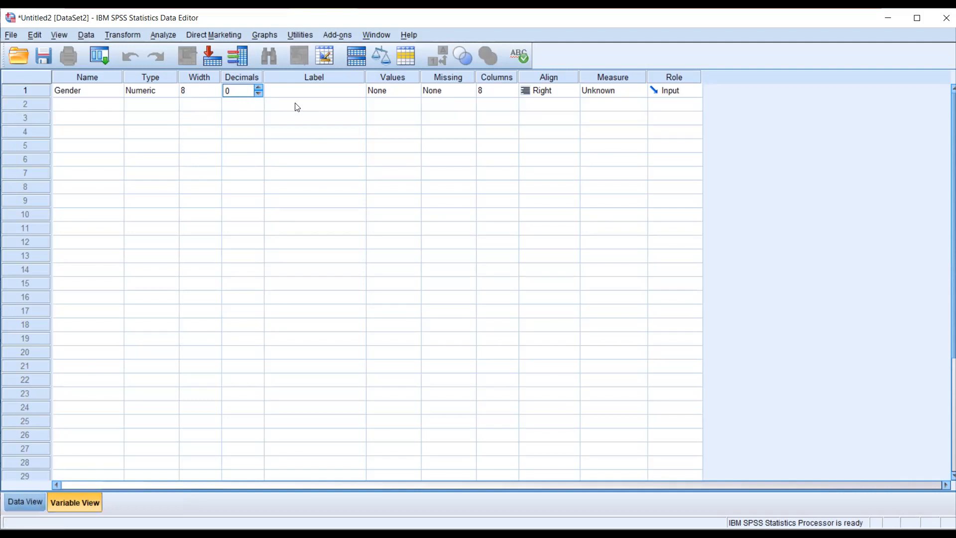
pyautogui.click(25, 501)
pyautogui.click(83, 505)
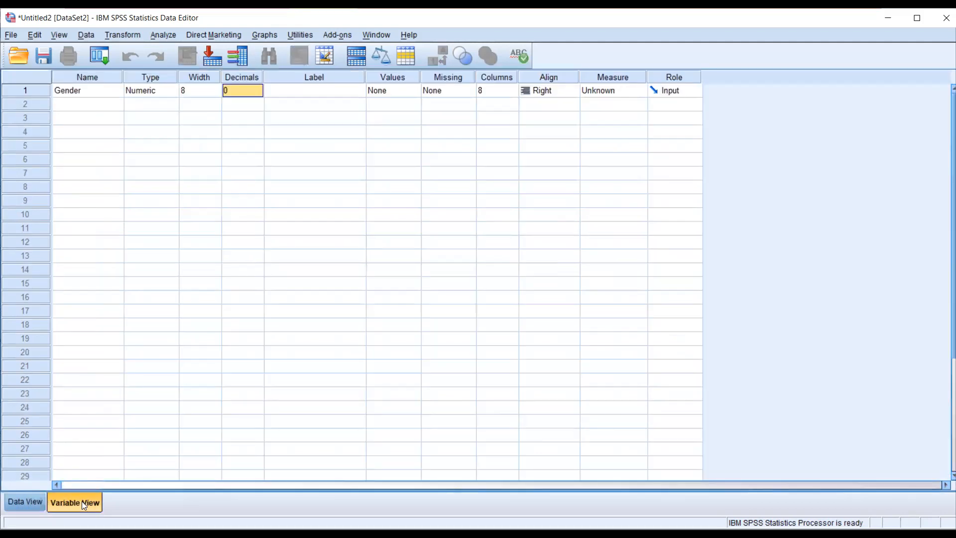
# - Set Gender's decimals back to 2 and try to reduce its width to 2, returning to the Variable View
pyautogui.click(256, 95)
pyautogui.click(208, 91)
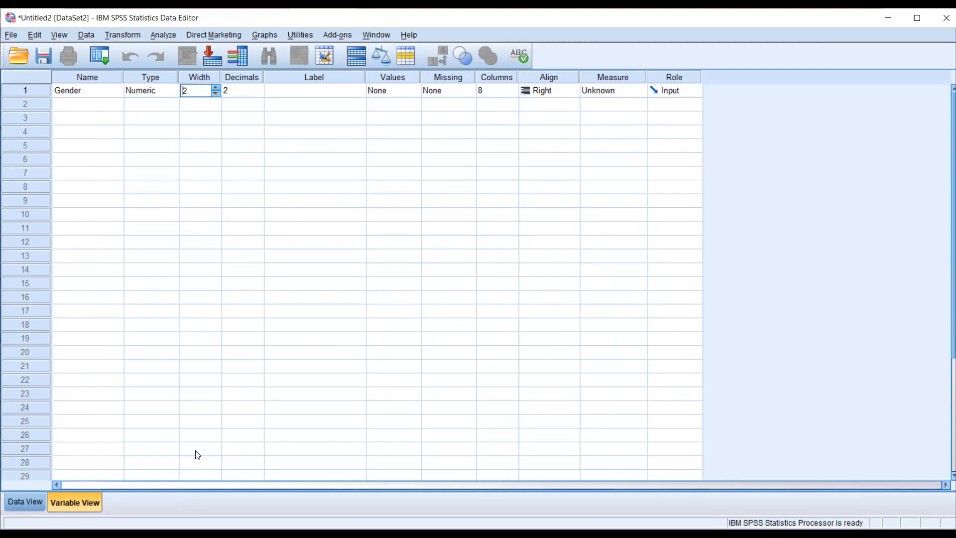
pyautogui.click(22, 503)
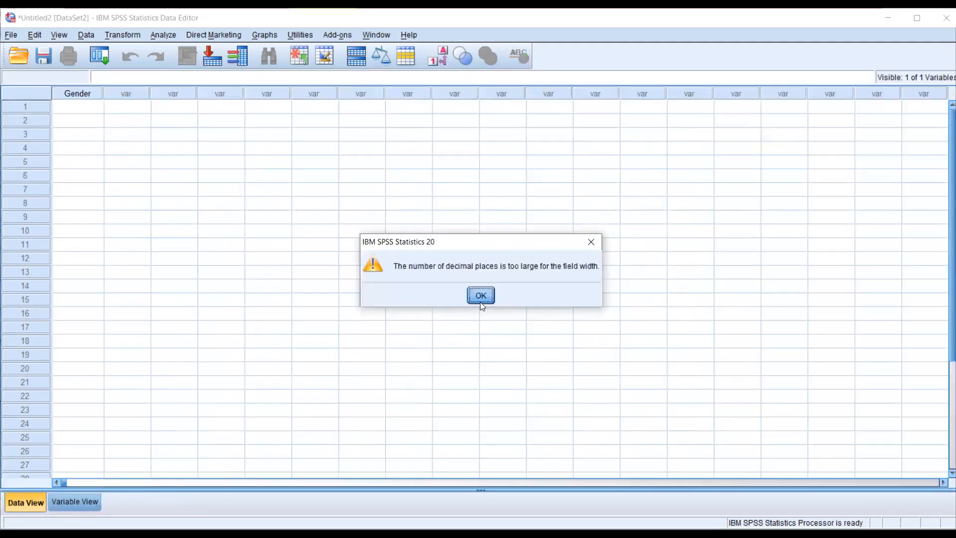
pyautogui.click(478, 297)
pyautogui.click(58, 503)
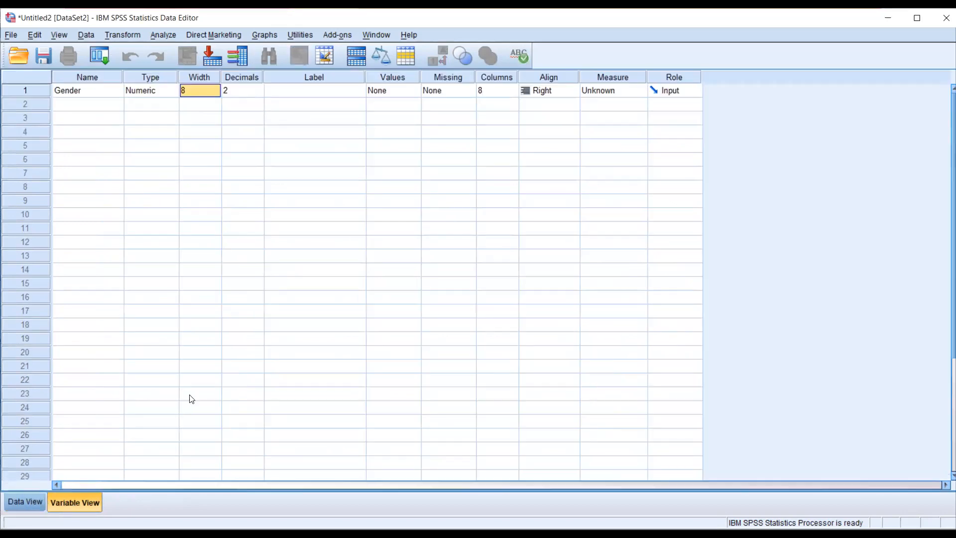
# - Enter 1 as the first Gender value in the Data View
pyautogui.click(26, 503)
pyautogui.click(85, 109)
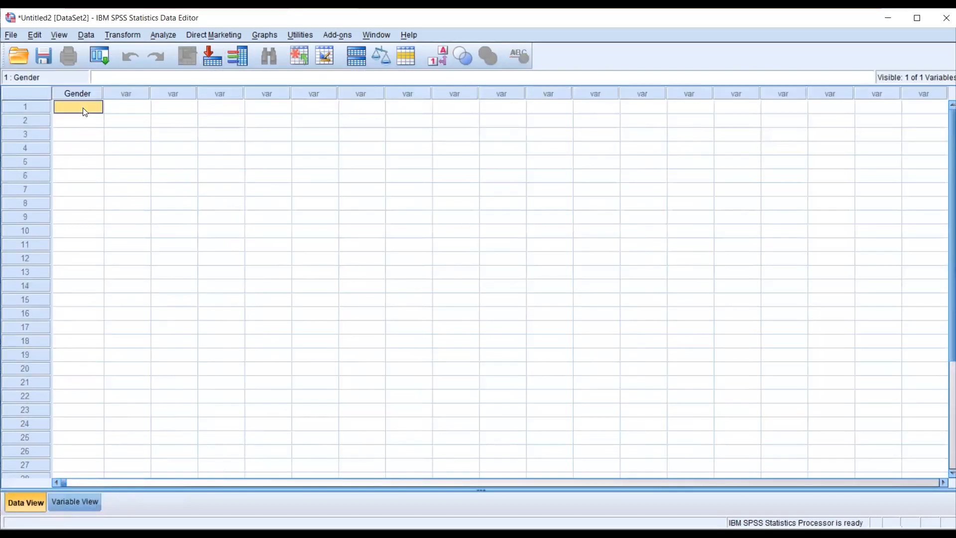
pyautogui.write('1')
pyautogui.click(119, 131)
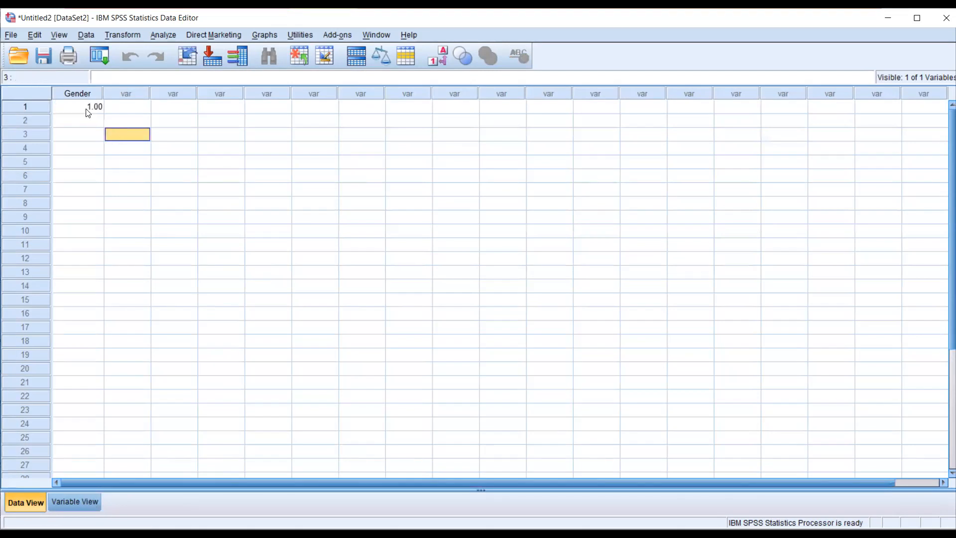
pyautogui.click(92, 121)
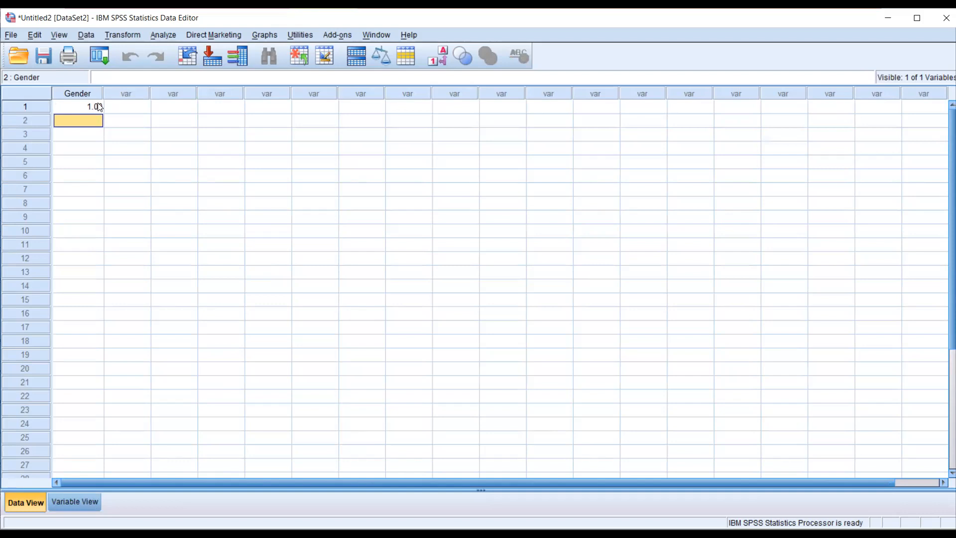
# - Set Gender's decimals to 0 in the Variable View and check how its value displays in the Data View
pyautogui.click(75, 502)
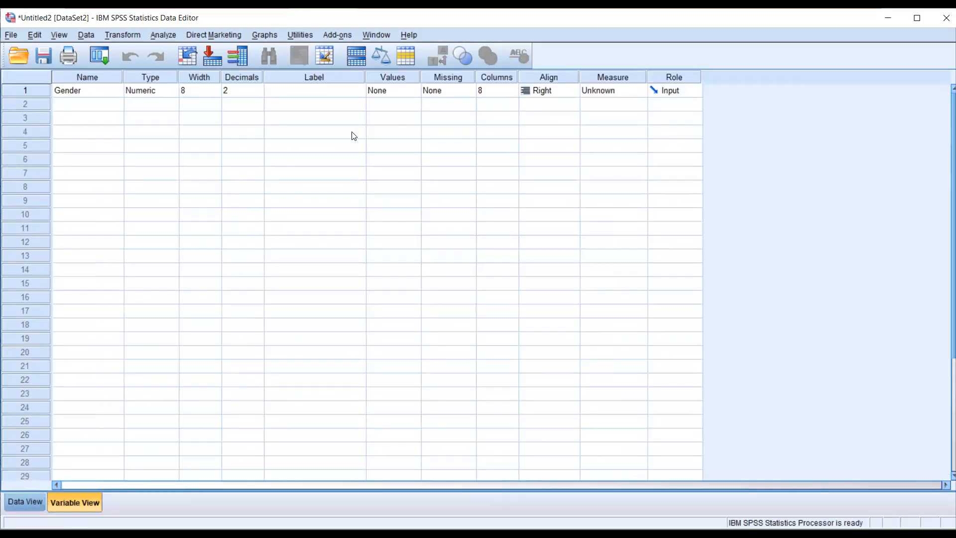
pyautogui.click(255, 90)
pyautogui.click(259, 92)
pyautogui.click(259, 93)
pyautogui.click(247, 119)
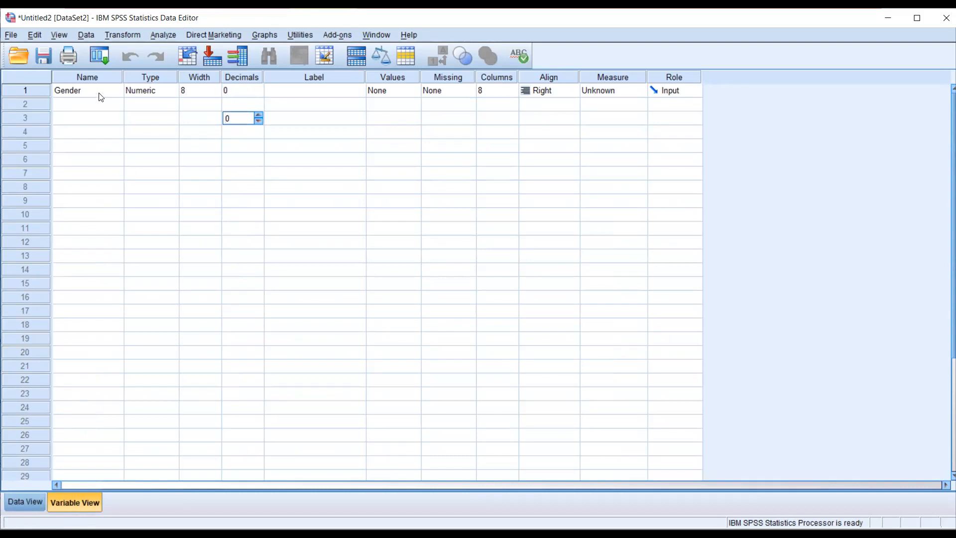
pyautogui.click(17, 501)
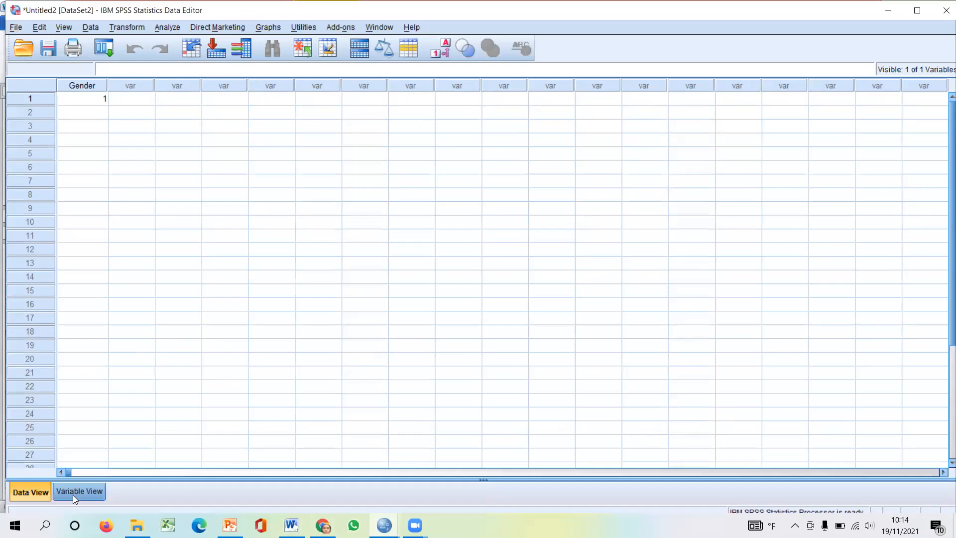
pyautogui.click(73, 495)
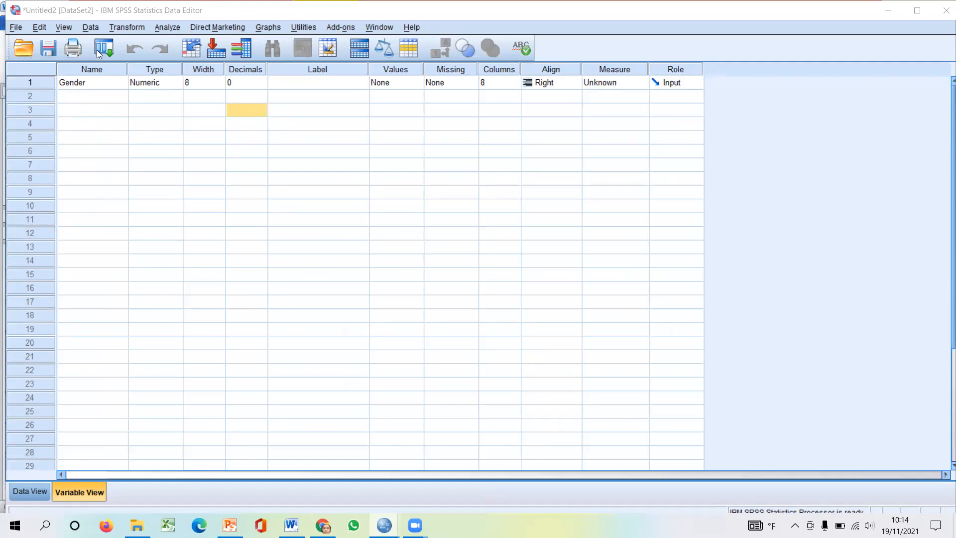
# - Reduce Gender's width to 1 in the Variable View
pyautogui.click(81, 97)
pyautogui.click(81, 86)
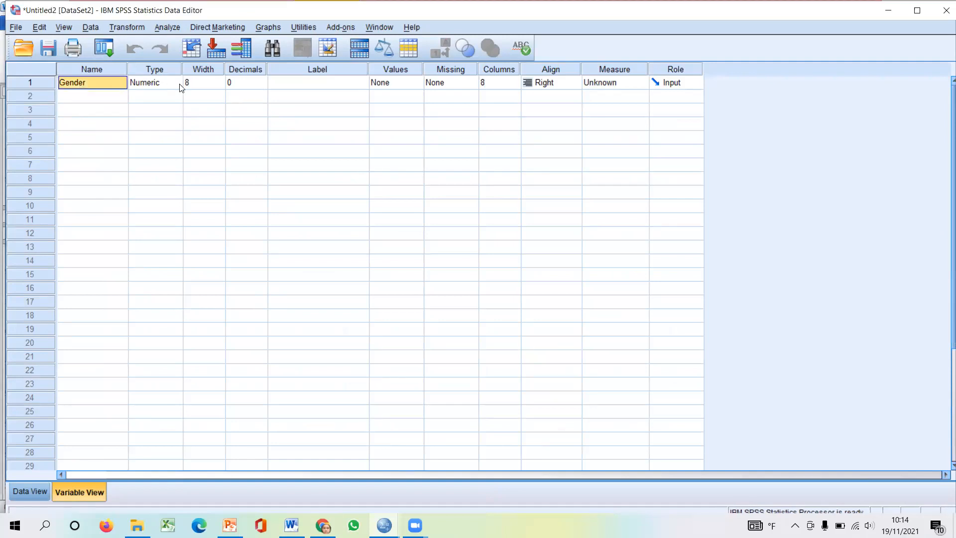
pyautogui.click(214, 83)
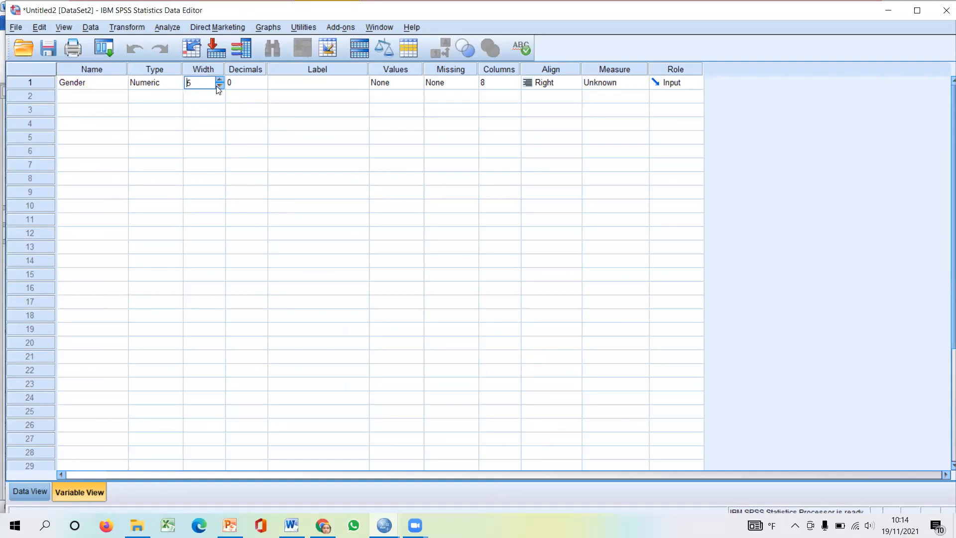
pyautogui.click(219, 86)
pyautogui.click(219, 85)
pyautogui.click(194, 93)
pyautogui.click(256, 85)
# - Replace the first Gender value in the Data View with 11, and return to the Variable View
pyautogui.click(22, 491)
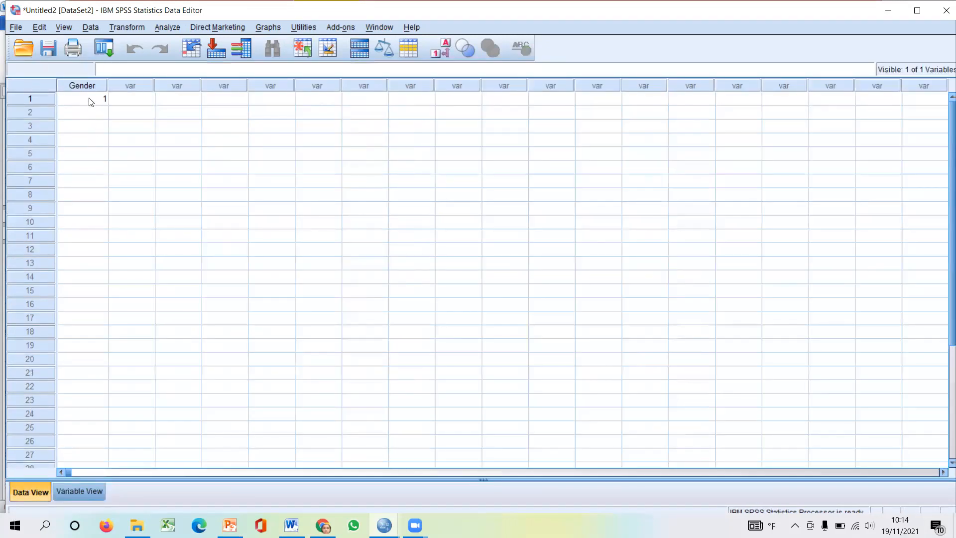
pyautogui.click(91, 101)
pyautogui.write('11')
pyautogui.click(105, 118)
pyautogui.click(95, 104)
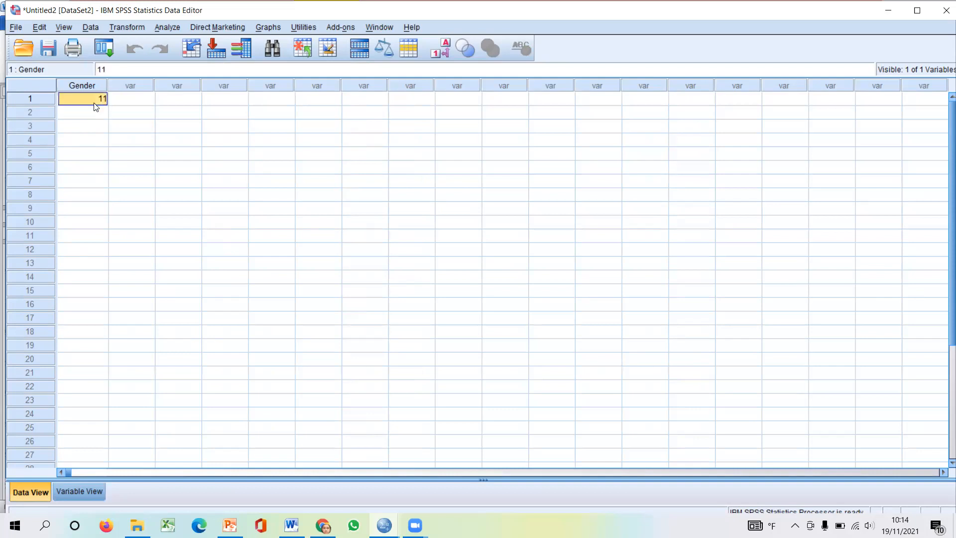
pyautogui.click(77, 489)
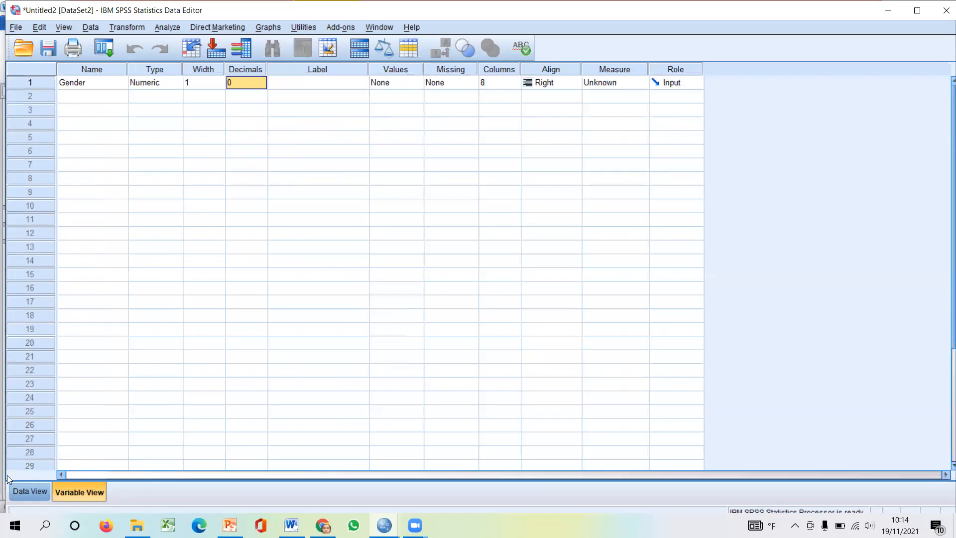
# - Enter 22 as the second Gender value in the Data View
pyautogui.click(29, 490)
pyautogui.click(153, 102)
pyautogui.click(151, 128)
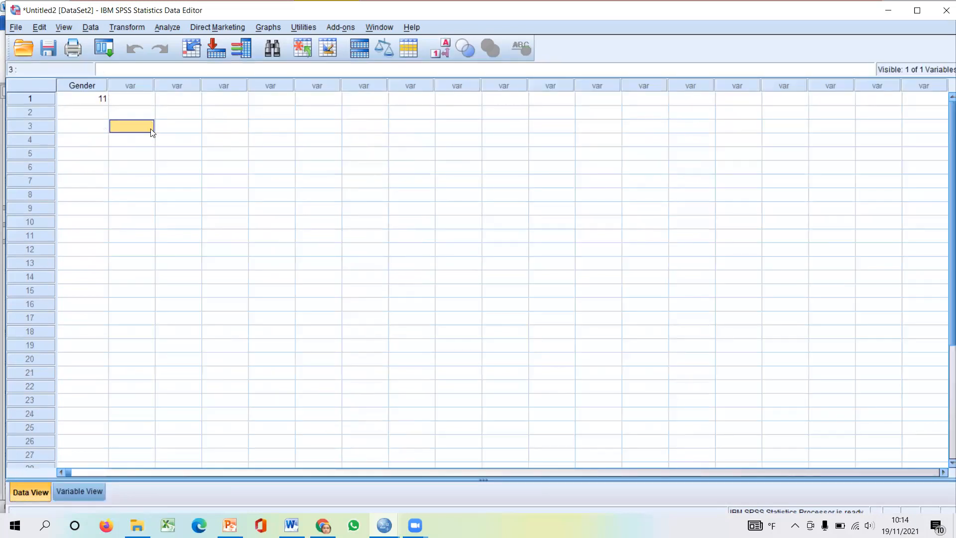
pyautogui.click(100, 111)
pyautogui.write('22')
pyautogui.click(106, 139)
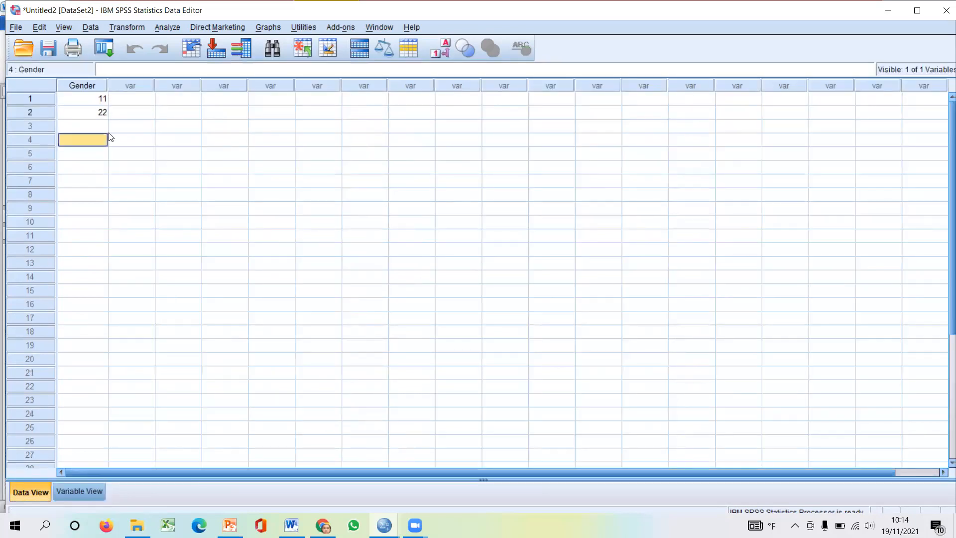
# - Delete the whole Gender variable with its data, and check both the Variable View and the Data View
pyautogui.click(90, 91)
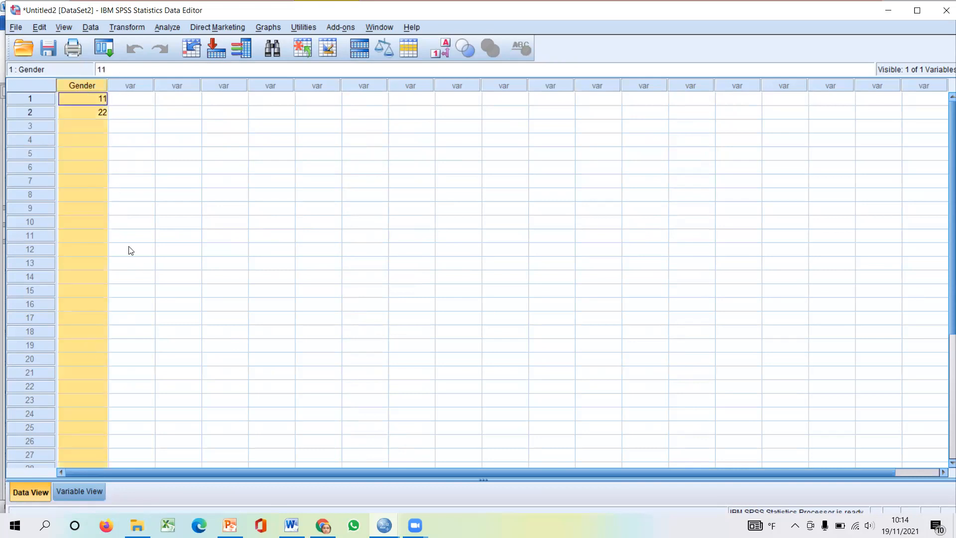
pyautogui.press('Delete')
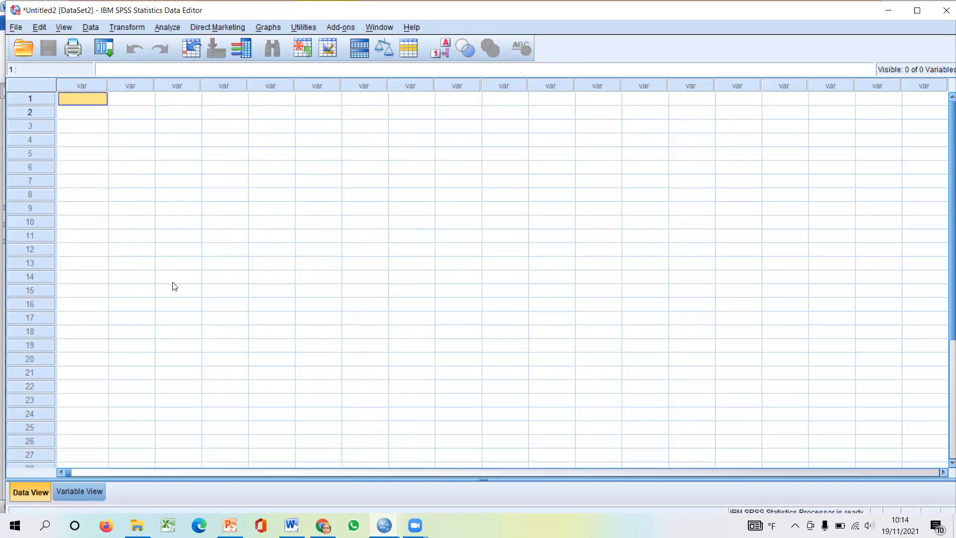
pyautogui.click(58, 490)
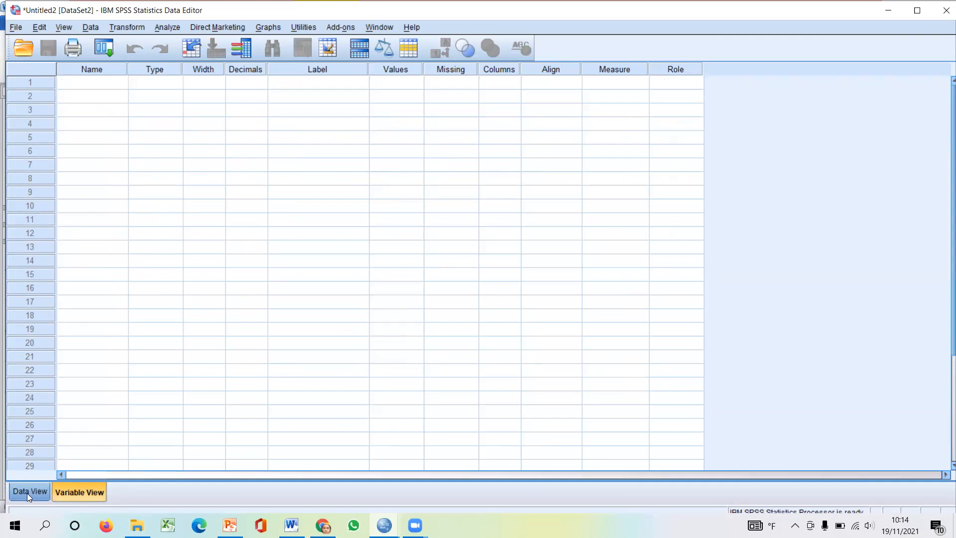
pyautogui.click(27, 492)
pyautogui.click(87, 491)
pyautogui.scroll(-3, 155, 309)
pyautogui.scroll(3, 156, 309)
# - Create a variable named Gender in the first row of the Variable View, with Numeric as its type
pyautogui.click(103, 89)
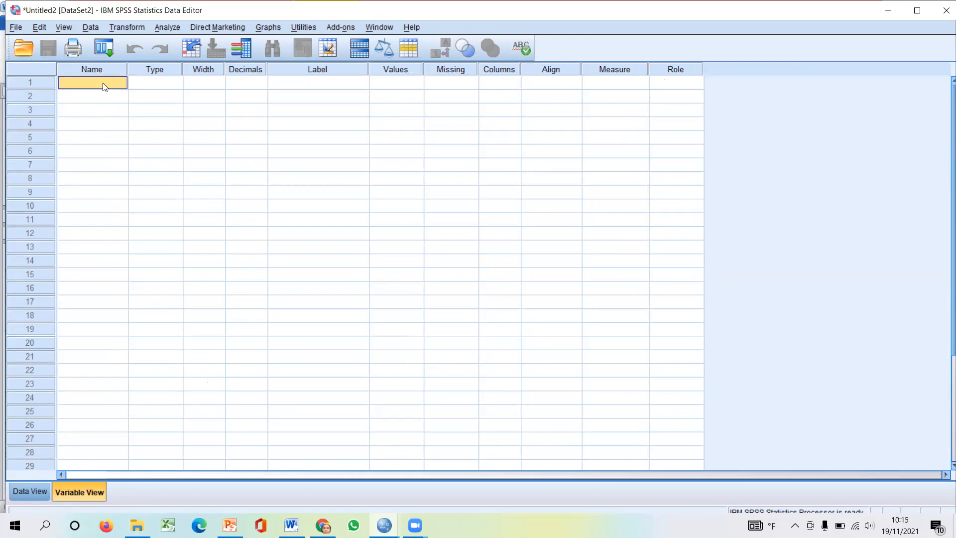
pyautogui.write('Gender')
pyautogui.click(170, 86)
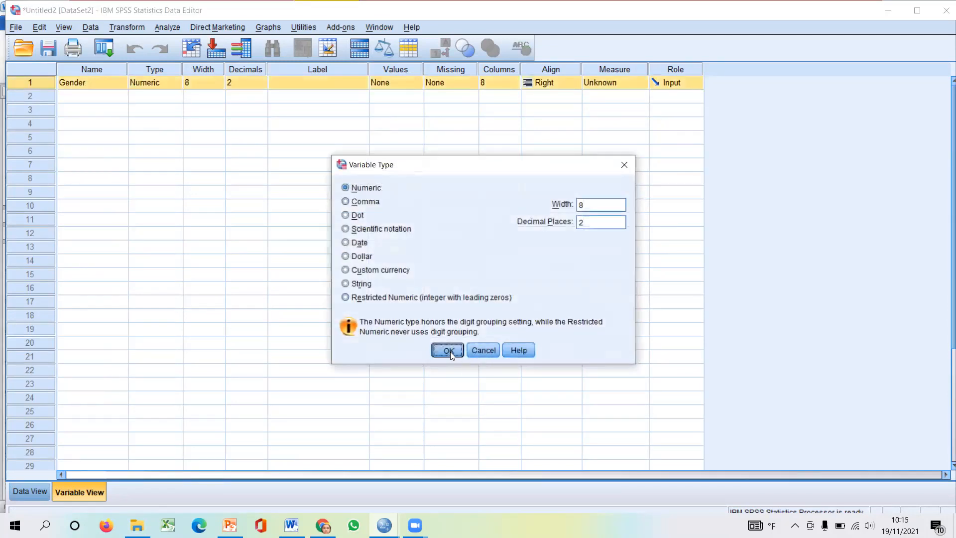
pyautogui.click(448, 349)
pyautogui.click(124, 84)
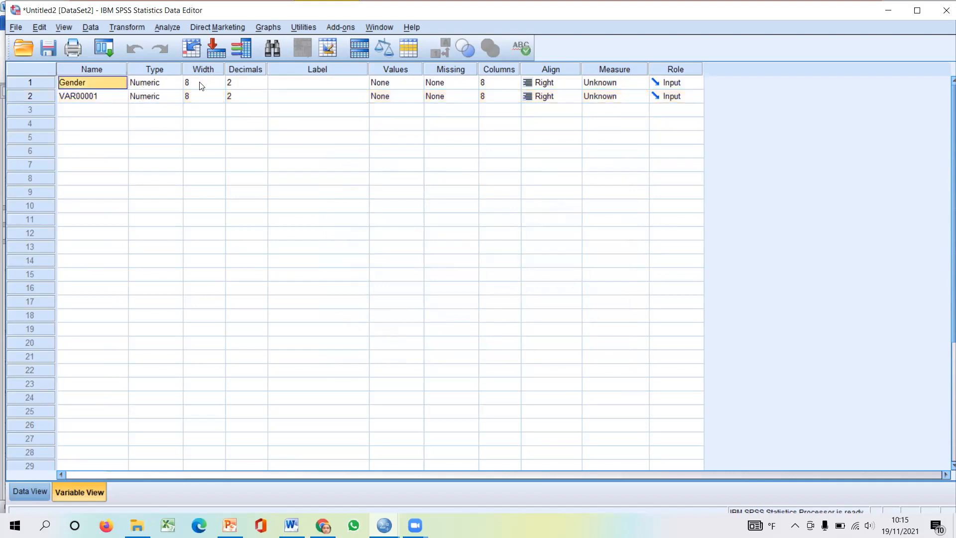
# - Configure Gender with 0 decimals, a width of 1 and the Nominal measure
pyautogui.click(241, 89)
pyautogui.click(264, 85)
pyautogui.click(263, 85)
pyautogui.click(214, 85)
pyautogui.click(220, 86)
pyautogui.click(220, 86)
pyautogui.click(220, 85)
pyautogui.click(220, 86)
pyautogui.click(220, 86)
pyautogui.click(220, 85)
pyautogui.click(220, 85)
pyautogui.click(229, 138)
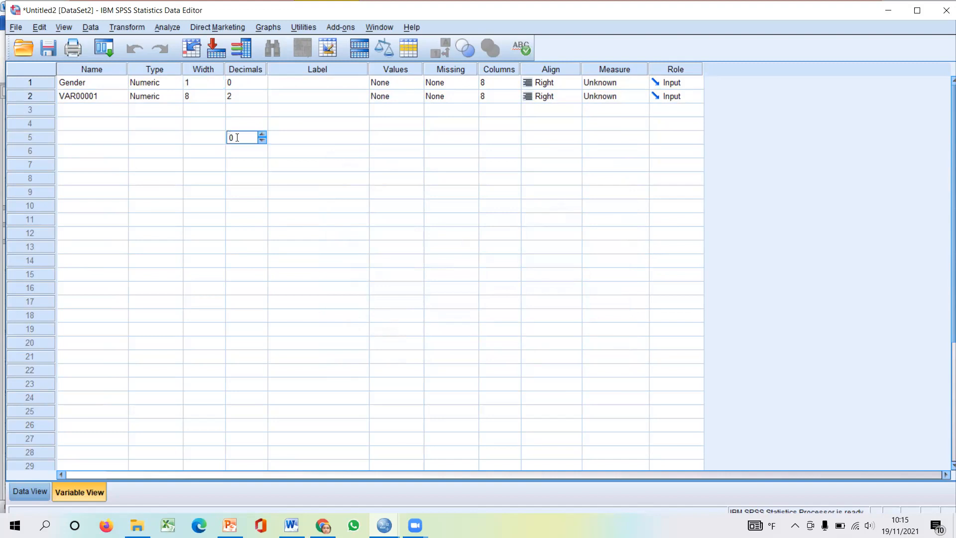
pyautogui.click(593, 84)
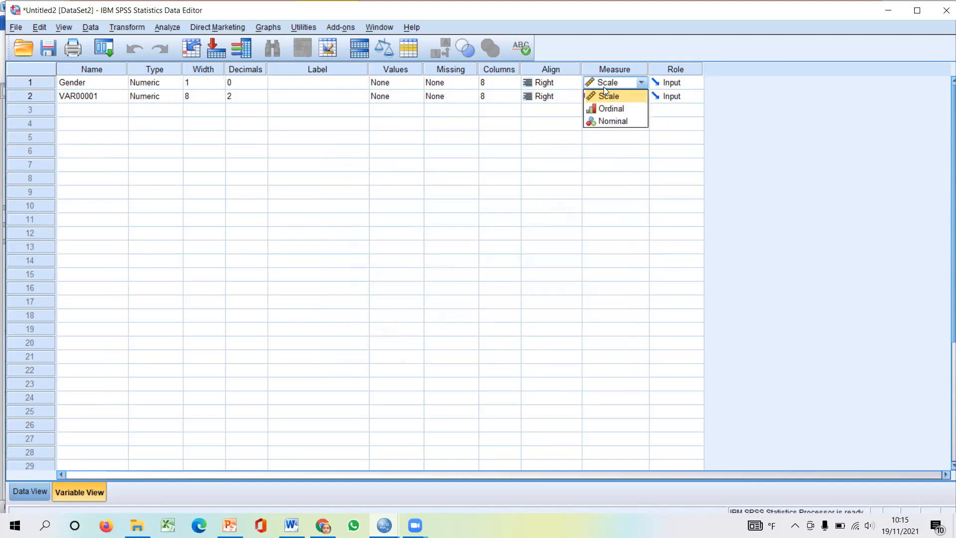
pyautogui.click(608, 119)
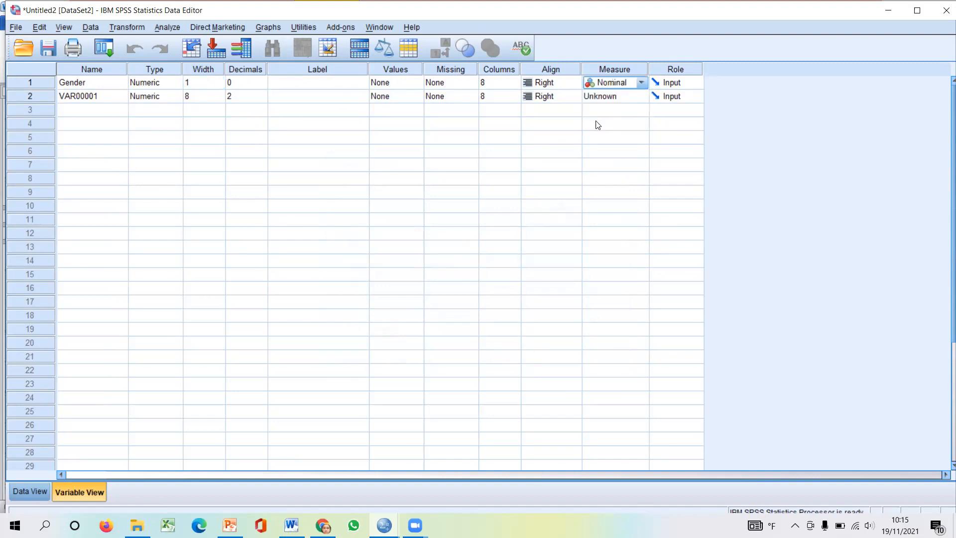
# - Enter 11 and 22 as the first two Gender values in the Data View
pyautogui.click(31, 490)
pyautogui.click(81, 101)
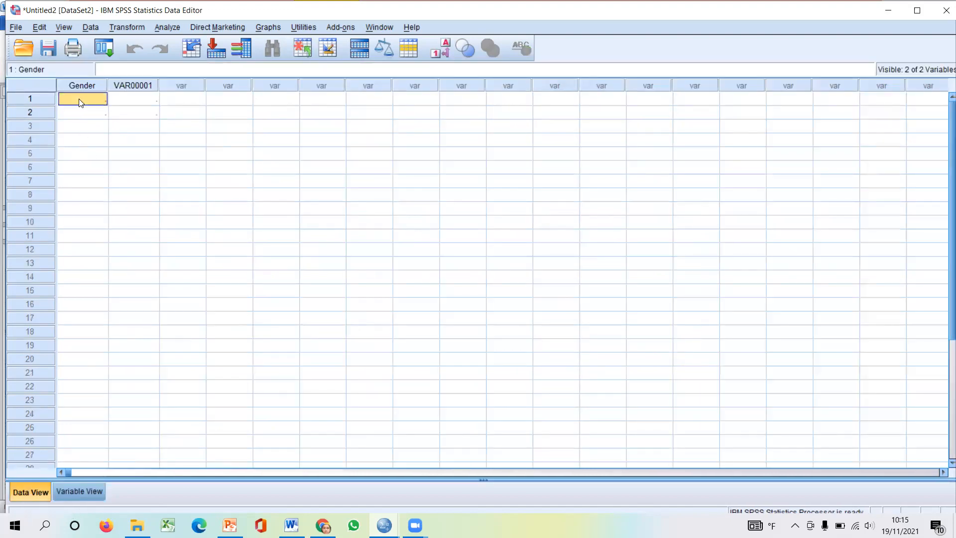
pyautogui.write('11')
pyautogui.click(87, 124)
pyautogui.click(98, 101)
pyautogui.click(99, 109)
pyautogui.write('22')
pyautogui.click(100, 143)
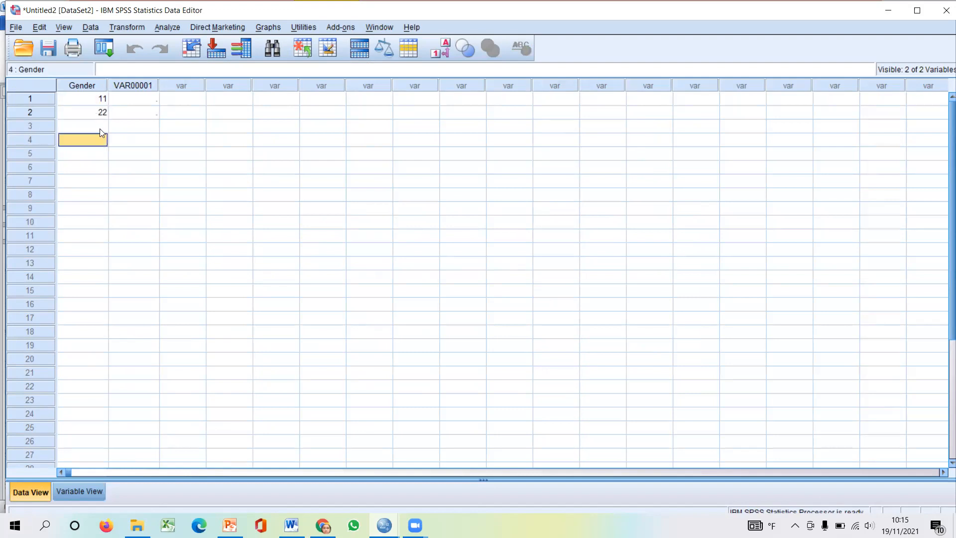
# - Compare the Variable View with the Data View, then clear the Gender and VAR00001 variables from the dataset
pyautogui.click(78, 489)
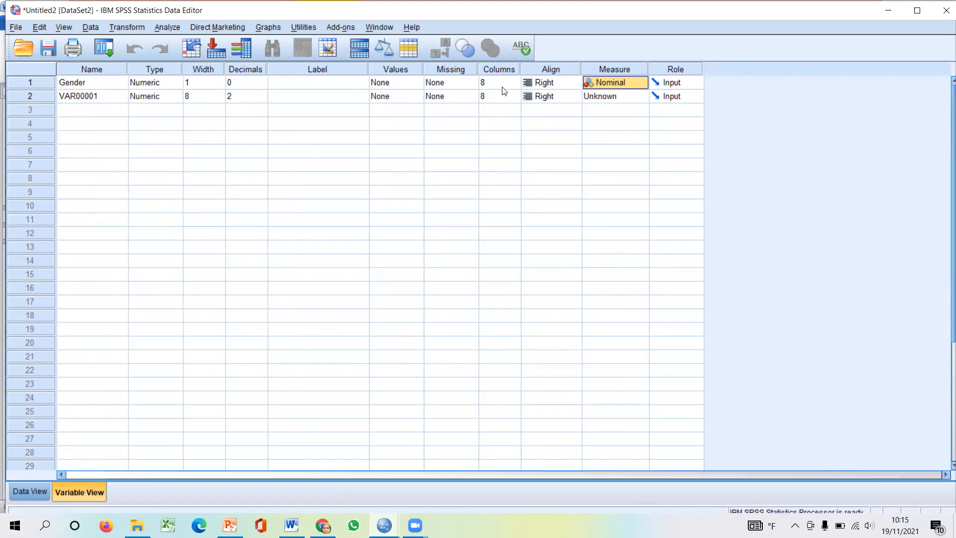
pyautogui.click(23, 491)
pyautogui.click(132, 97)
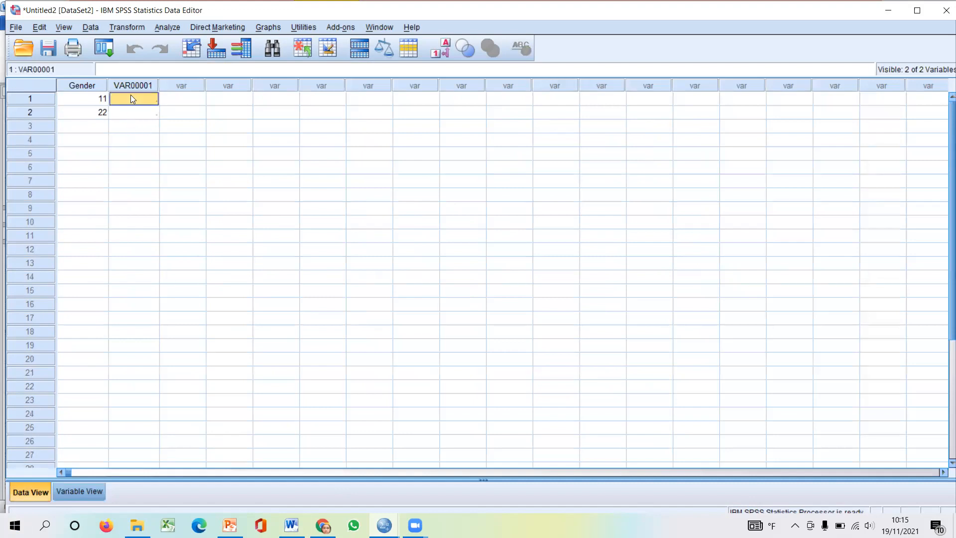
pyautogui.click(70, 495)
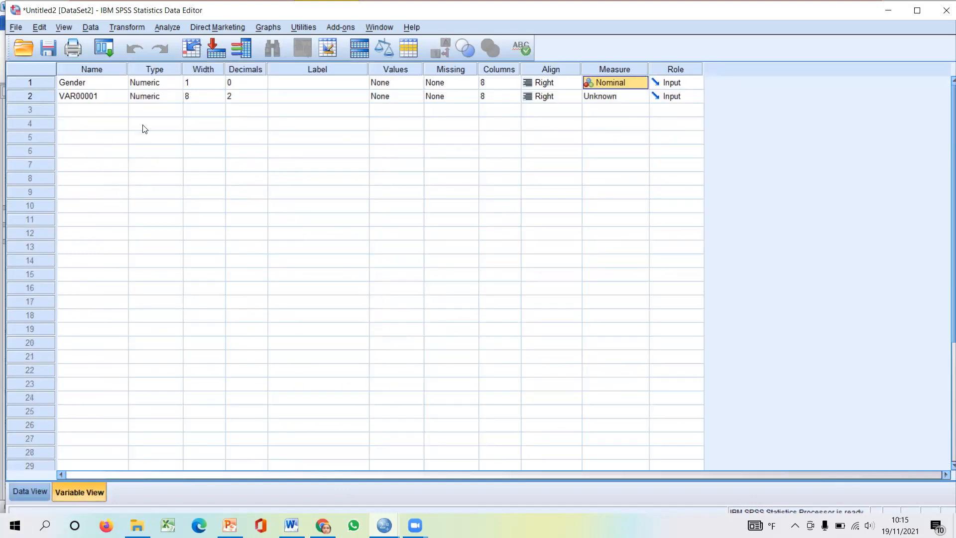
pyautogui.moveTo(46, 83); pyautogui.dragTo(47, 95)
pyautogui.rightClick(46, 96)
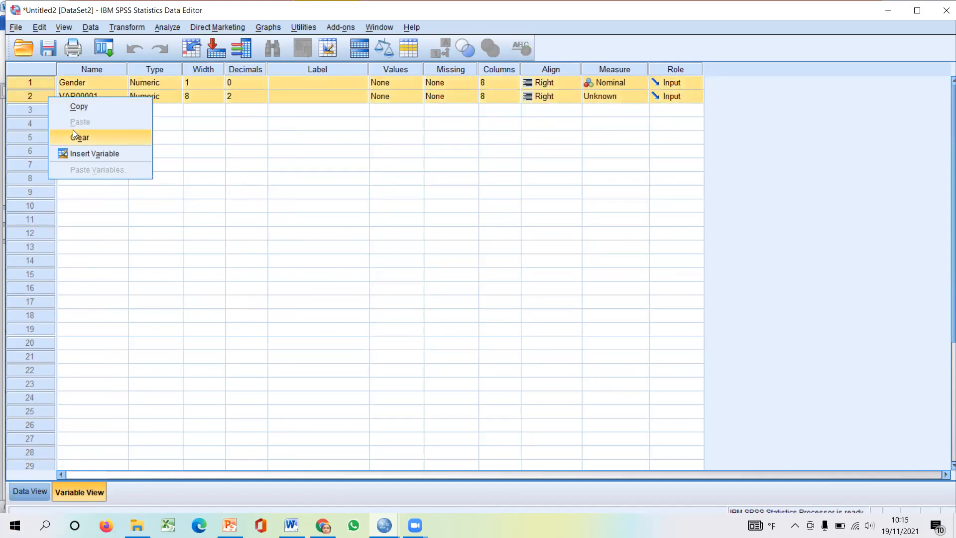
pyautogui.click(74, 133)
pyautogui.click(23, 492)
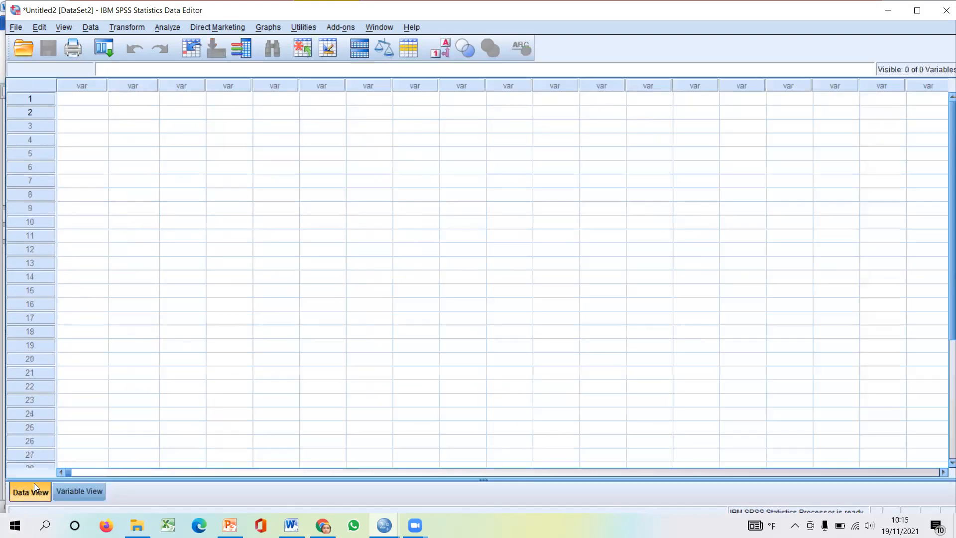
# - Create a Numeric variable named Gender in the first row of the Variable View and set its decimals to 0
pyautogui.click(69, 494)
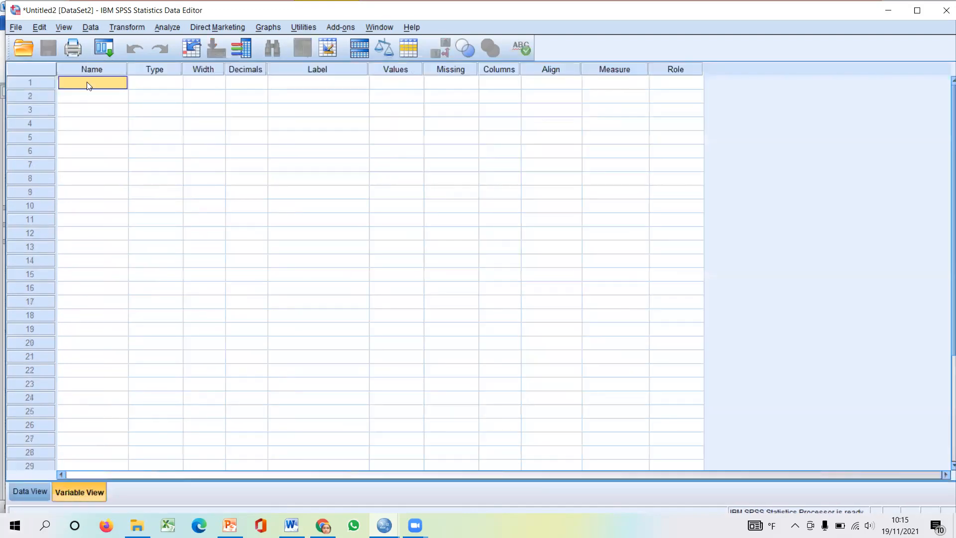
pyautogui.write('Gender')
pyautogui.click(166, 86)
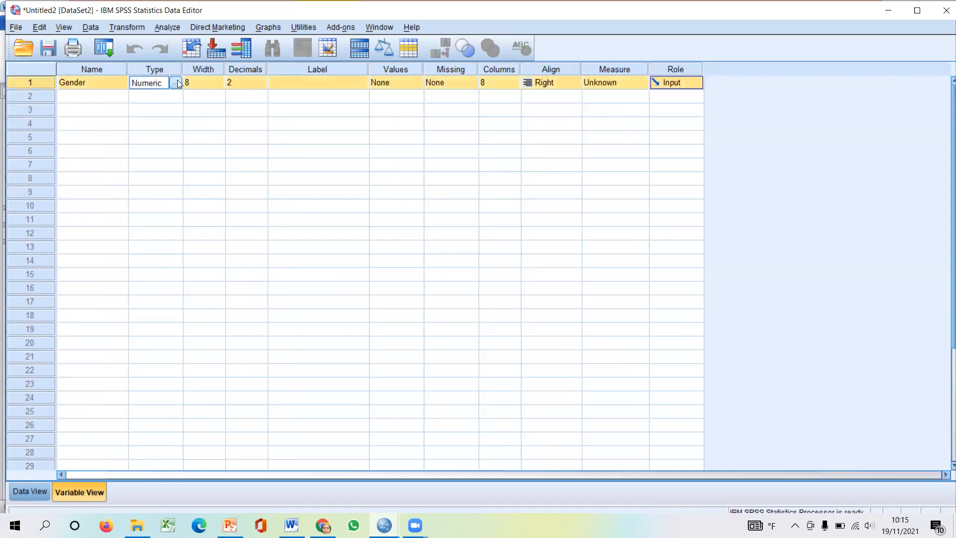
pyautogui.click(249, 84)
pyautogui.doubleClick(263, 86)
# - Check Gender's width setting and select the Label column
pyautogui.click(202, 87)
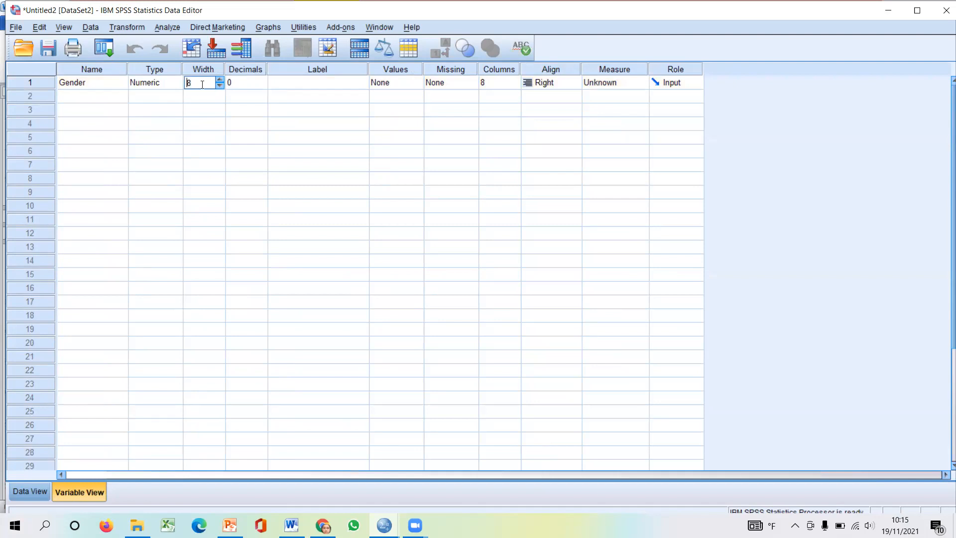
pyautogui.click(297, 89)
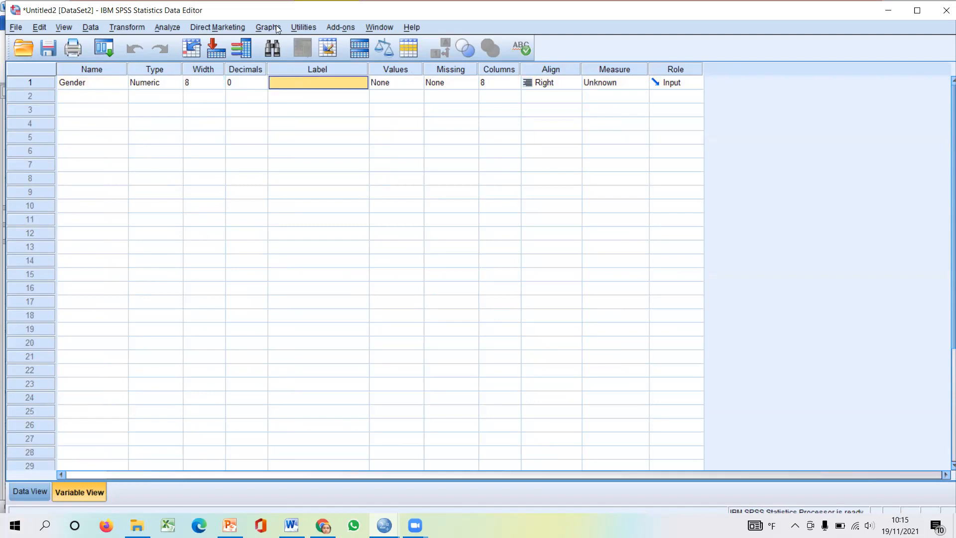
pyautogui.click(317, 70)
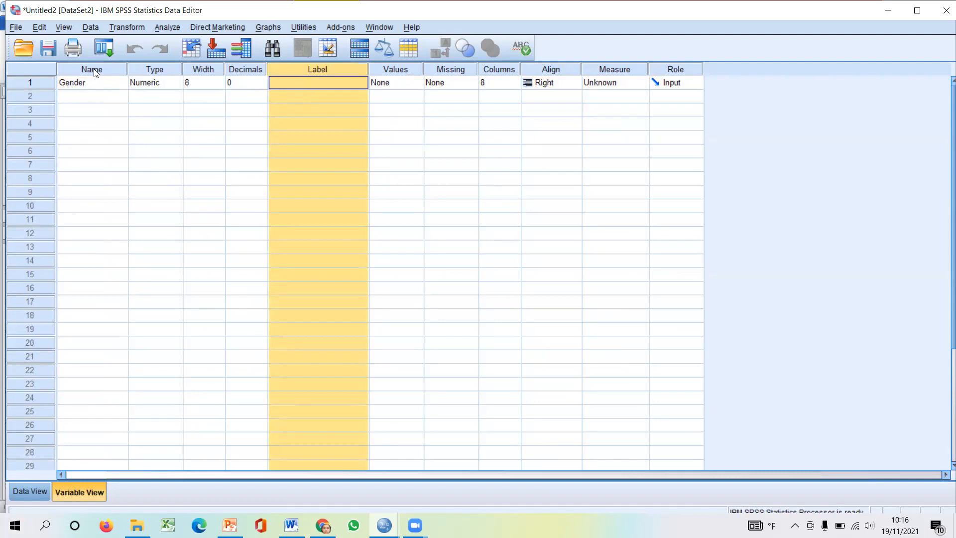
# - Give the Gender variable the label "Gender of Undergraduates"
pyautogui.click(91, 84)
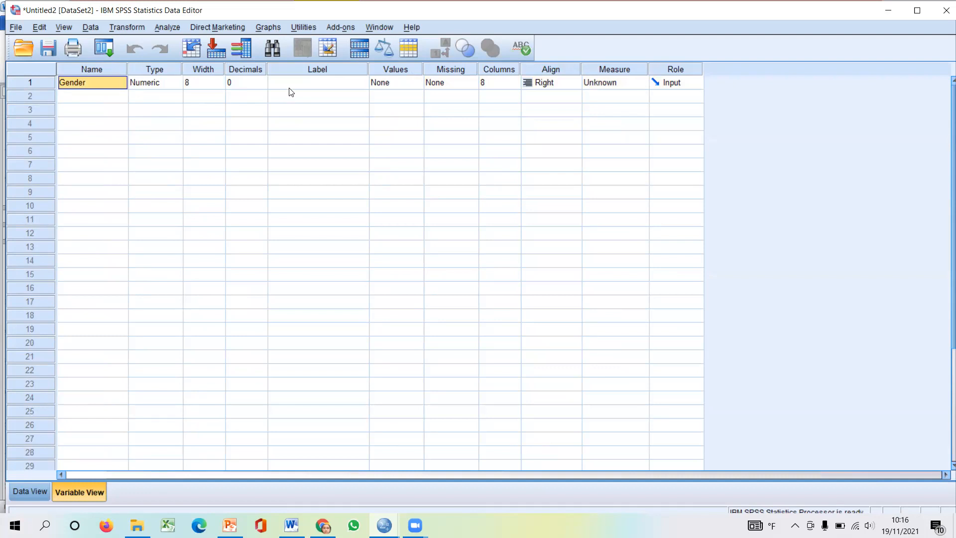
pyautogui.click(84, 70)
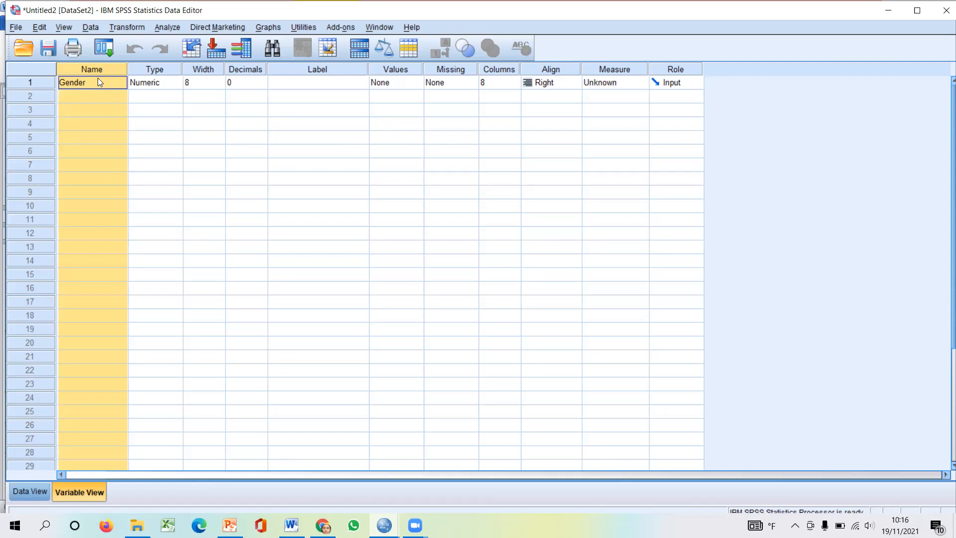
pyautogui.click(294, 86)
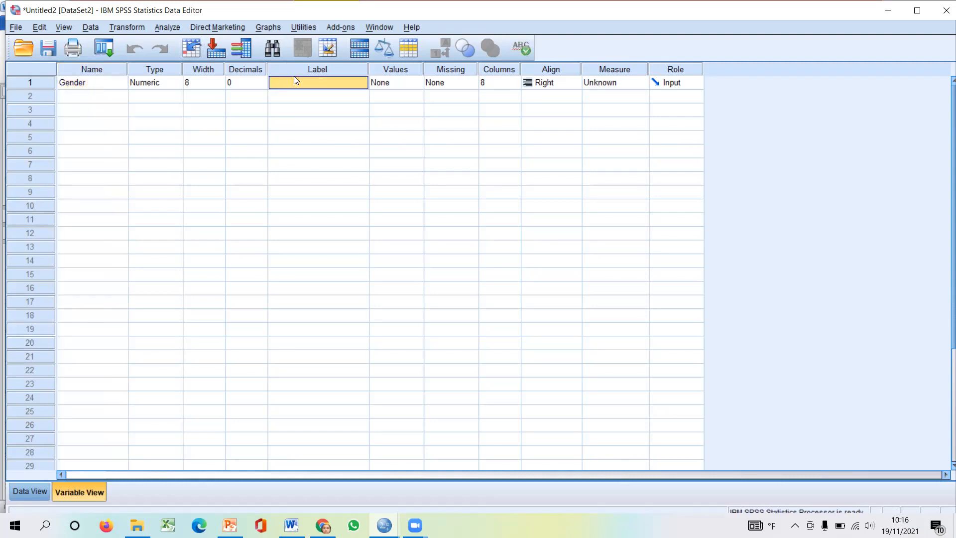
pyautogui.write('Gender')
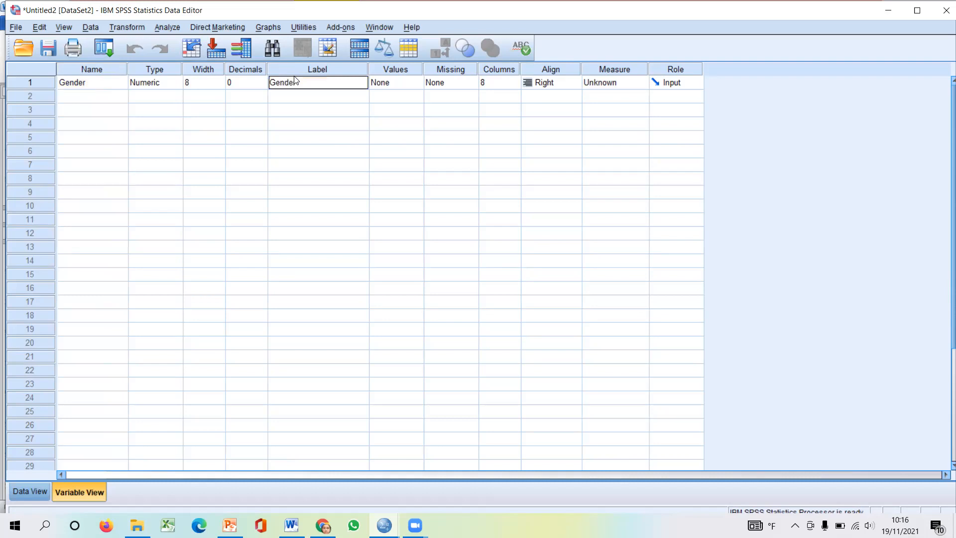
pyautogui.write(' of Undergraduatess')
pyautogui.press('BackSpace')
pyautogui.click(310, 110)
# - Widen the Label column in the Variable View beyond the text of Gender's label
pyautogui.click(316, 82)
pyautogui.click(314, 69)
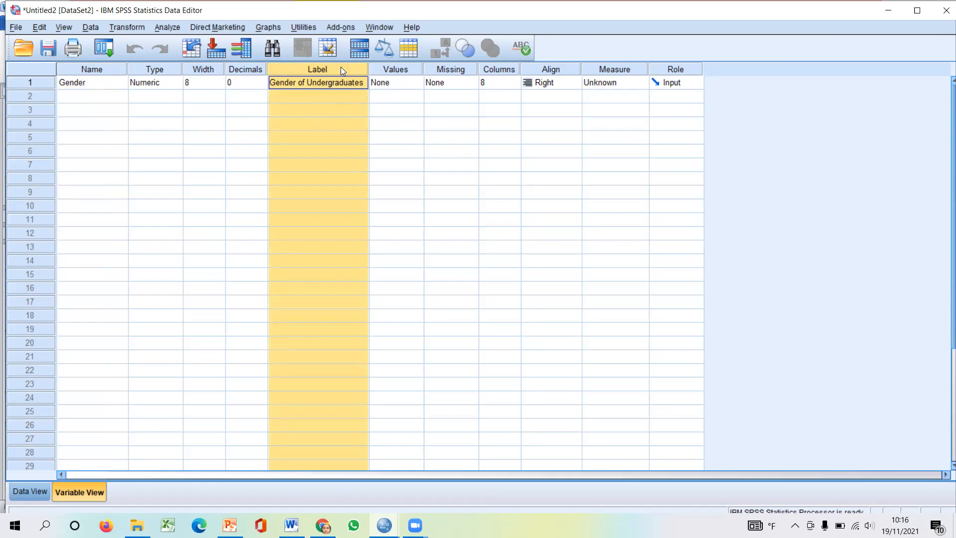
pyautogui.click(342, 95)
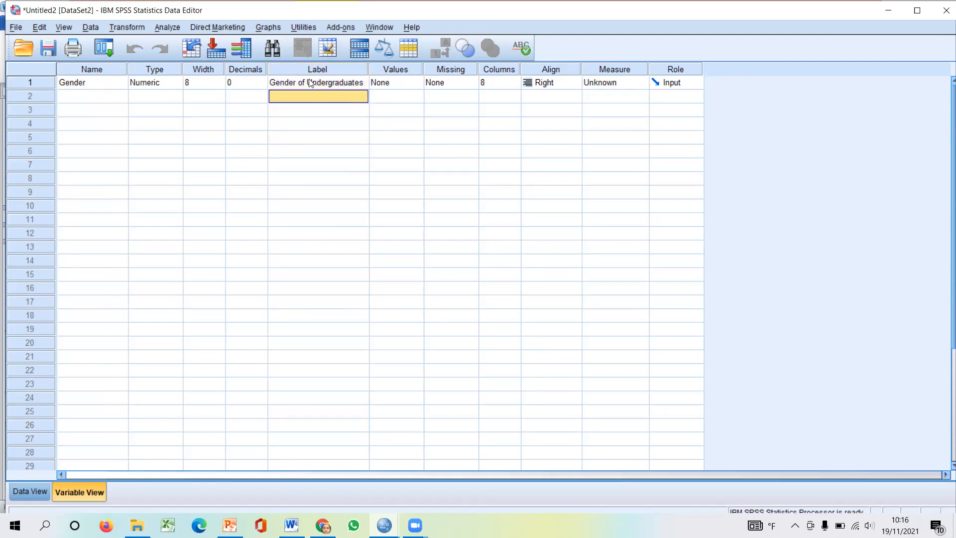
pyautogui.moveTo(369, 68); pyautogui.dragTo(386, 69)
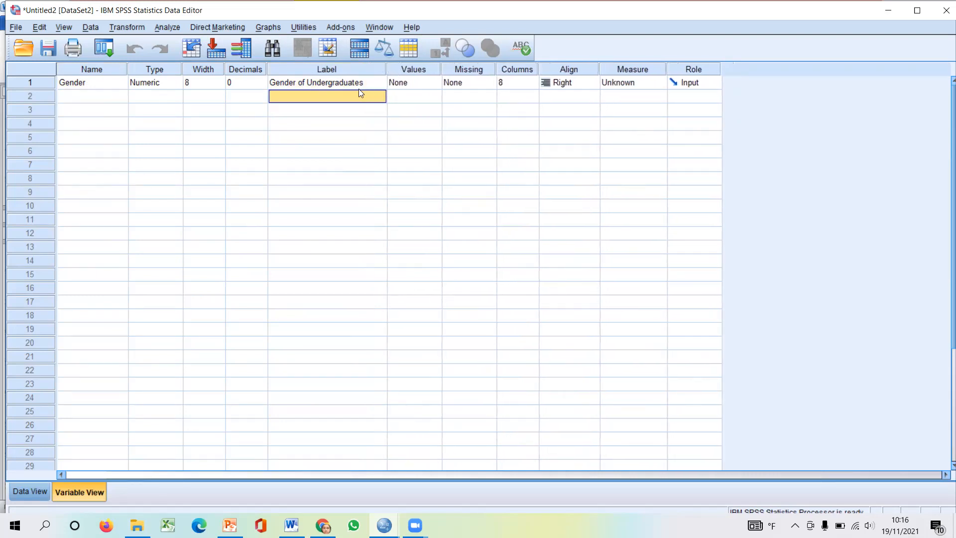
pyautogui.click(356, 80)
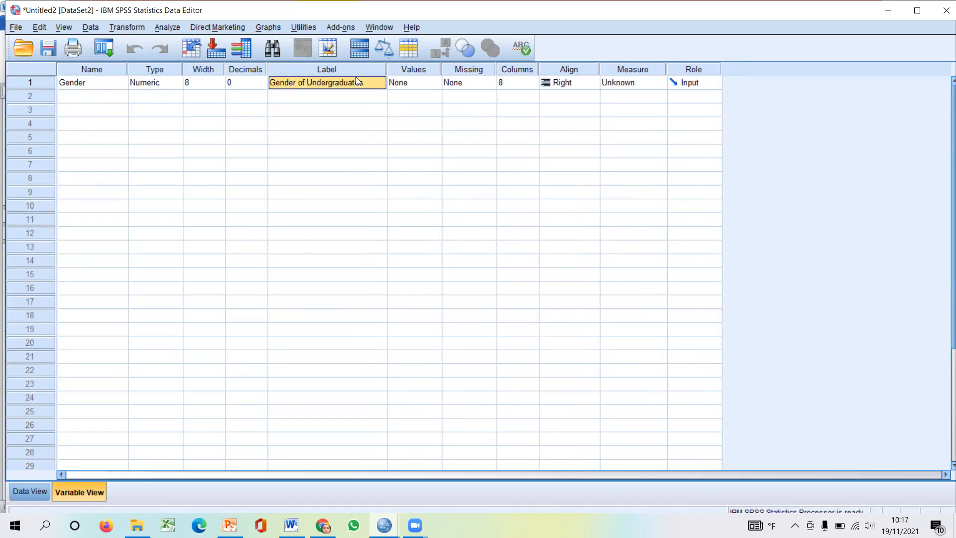
# - Switch to the questionnaire in Word, check the Gender answer codes and delete the x mark beside Male
pyautogui.click(407, 70)
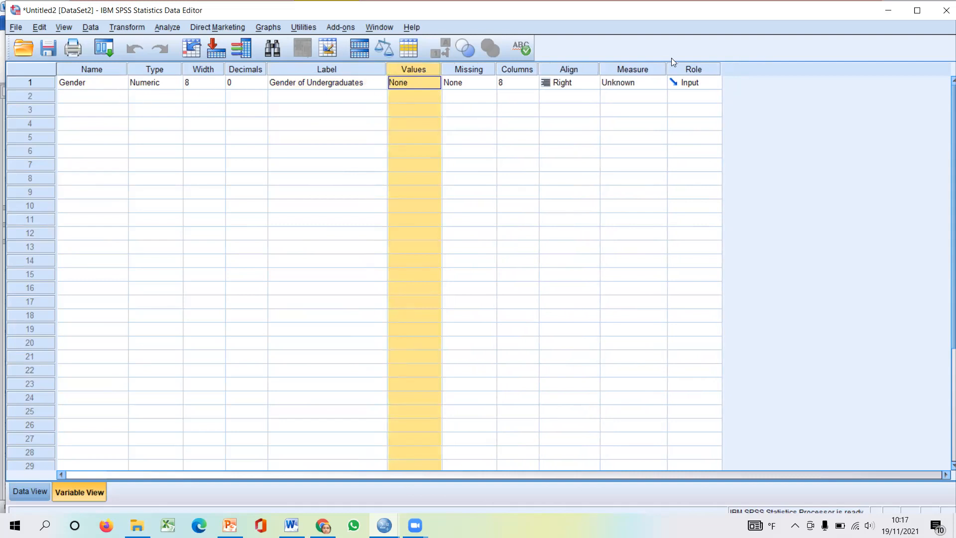
pyautogui.hotkey('alt', 'Tab')
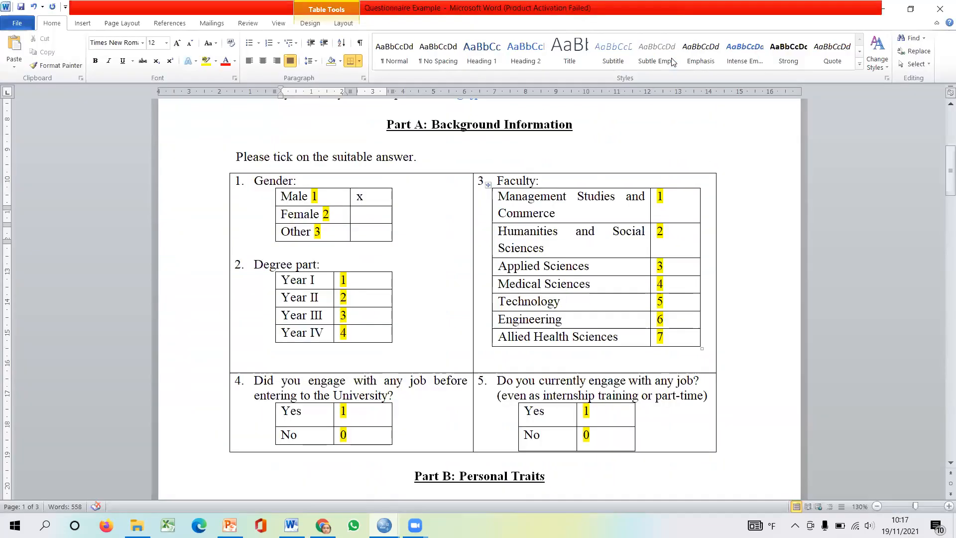
pyautogui.click(315, 196)
pyautogui.moveTo(302, 194); pyautogui.dragTo(253, 193)
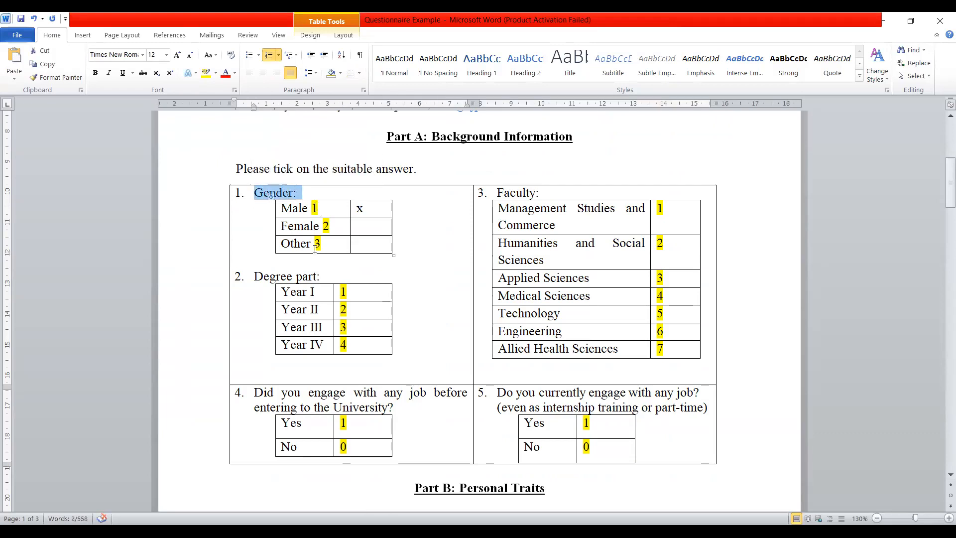
pyautogui.click(367, 208)
pyautogui.press('BackSpace')
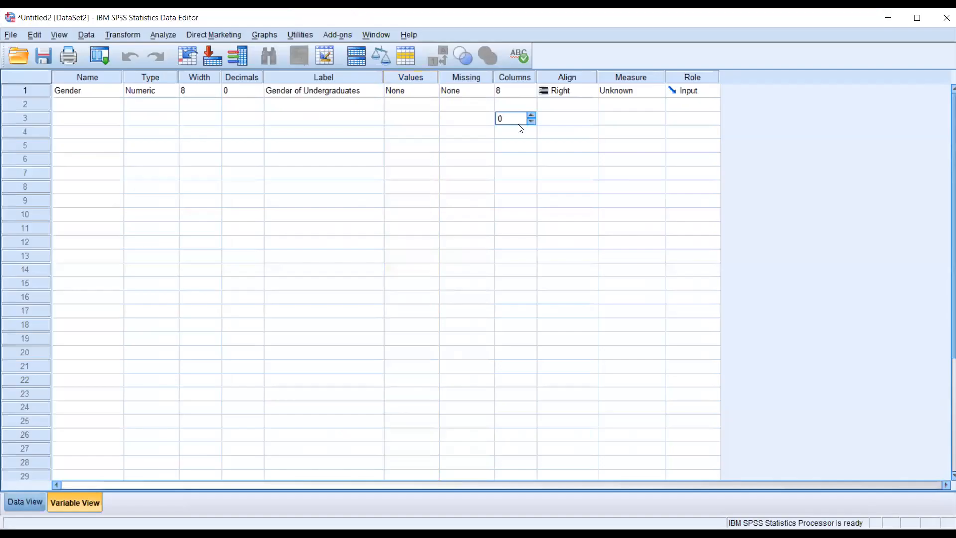
pyautogui.click(421, 94)
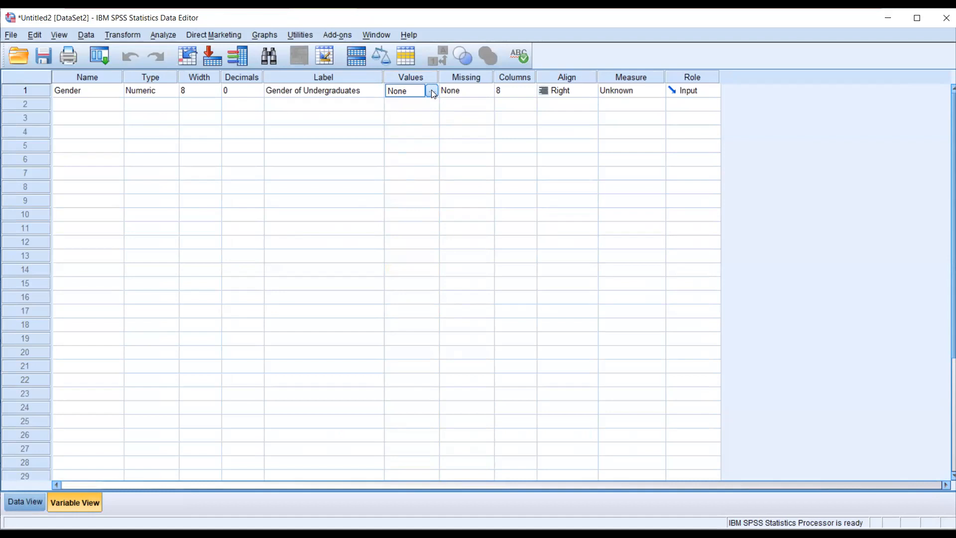
pyautogui.click(740, 69)
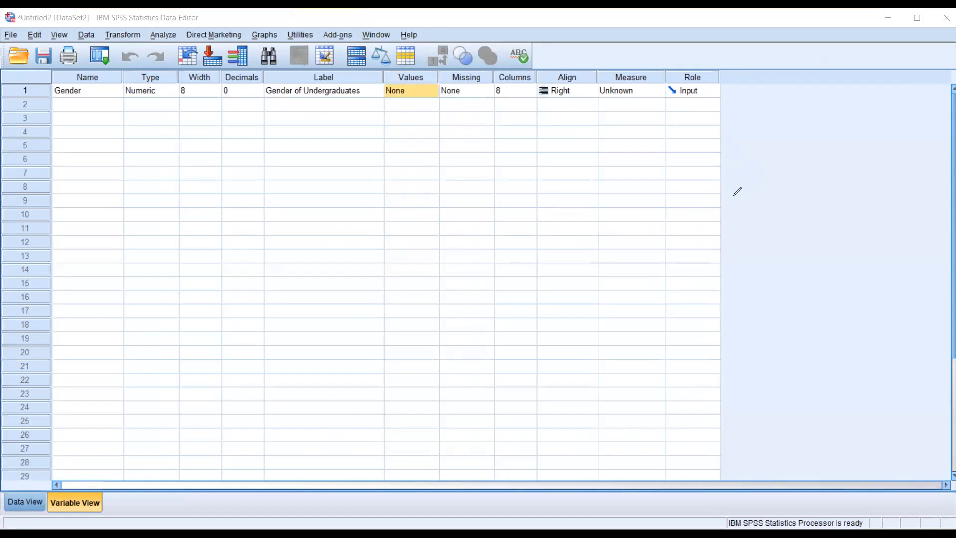
pyautogui.click(431, 92)
pyautogui.click(615, 191)
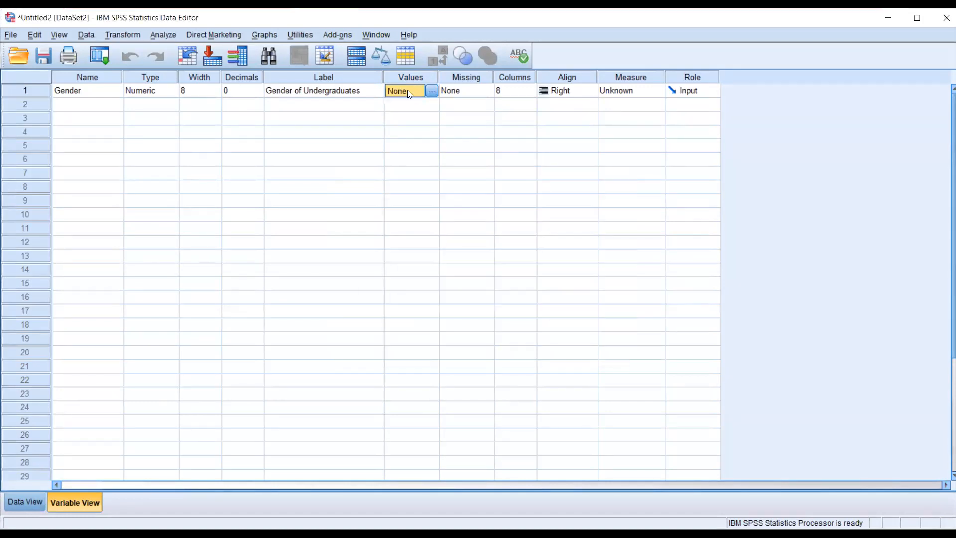
# - Open the value labels of the Gender variable and add value 1 with the label Male
pyautogui.click(403, 105)
pyautogui.click(404, 92)
pyautogui.click(431, 92)
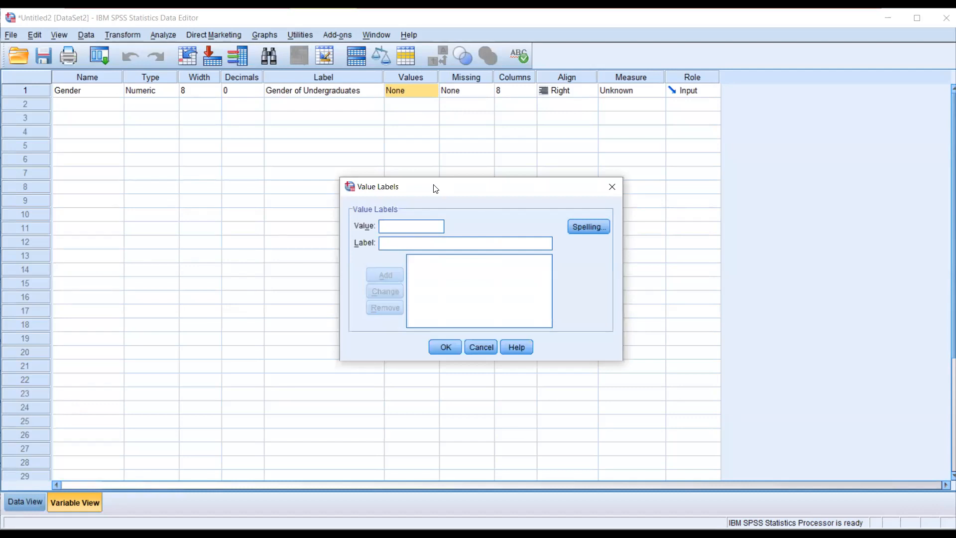
pyautogui.moveTo(442, 187); pyautogui.dragTo(270, 116)
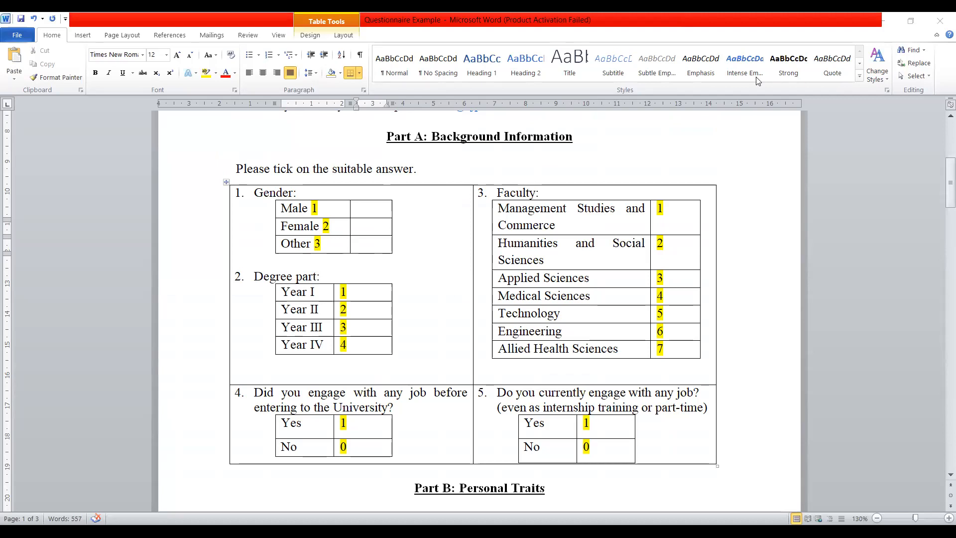
pyautogui.write('1')
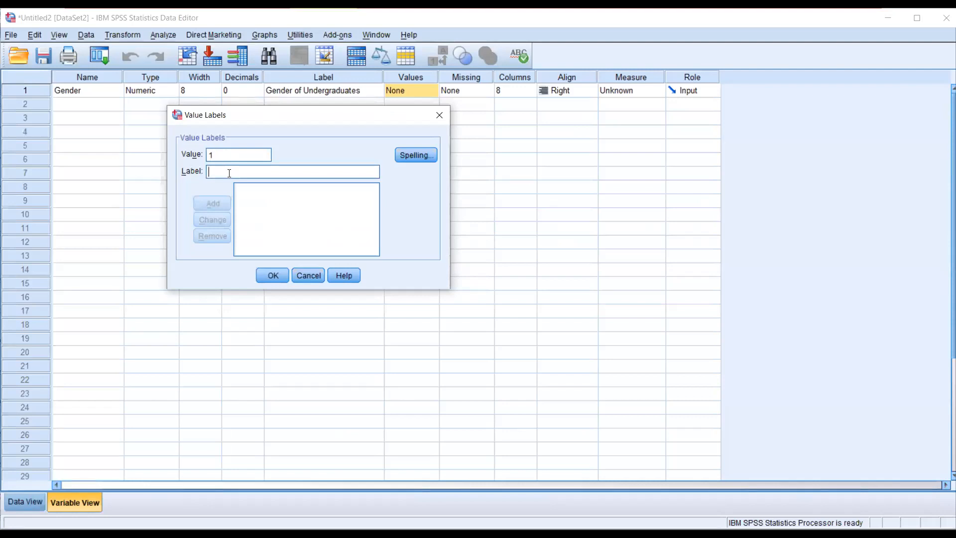
pyautogui.click(229, 173)
pyautogui.write('Male')
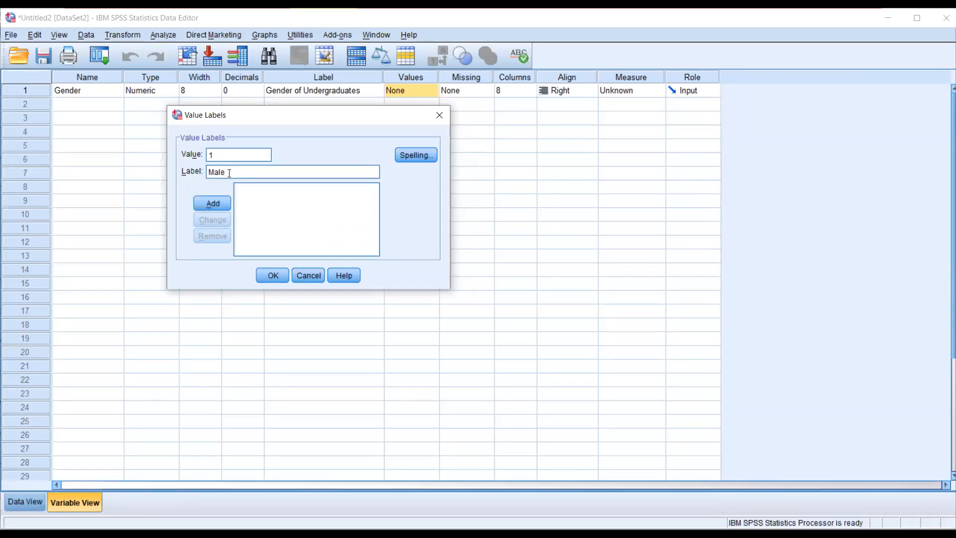
pyautogui.click(218, 153)
pyautogui.click(226, 170)
pyautogui.click(219, 210)
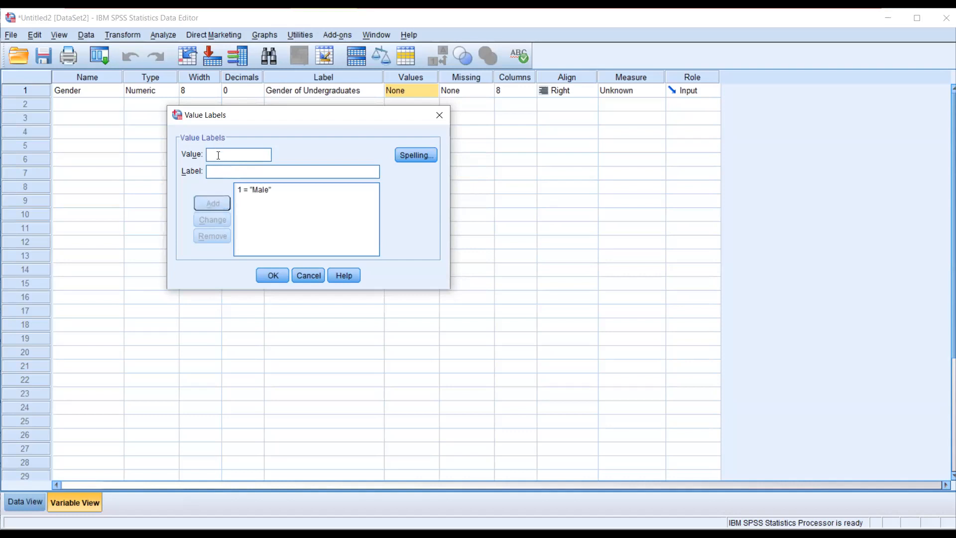
# - Add the value labels 2 for Female and 3 for Other to Gender
pyautogui.write('2')
pyautogui.click(216, 171)
pyautogui.write('Female')
pyautogui.click(211, 204)
pyautogui.click(234, 154)
pyautogui.write('3')
pyautogui.press('Tab')
pyautogui.write('Other')
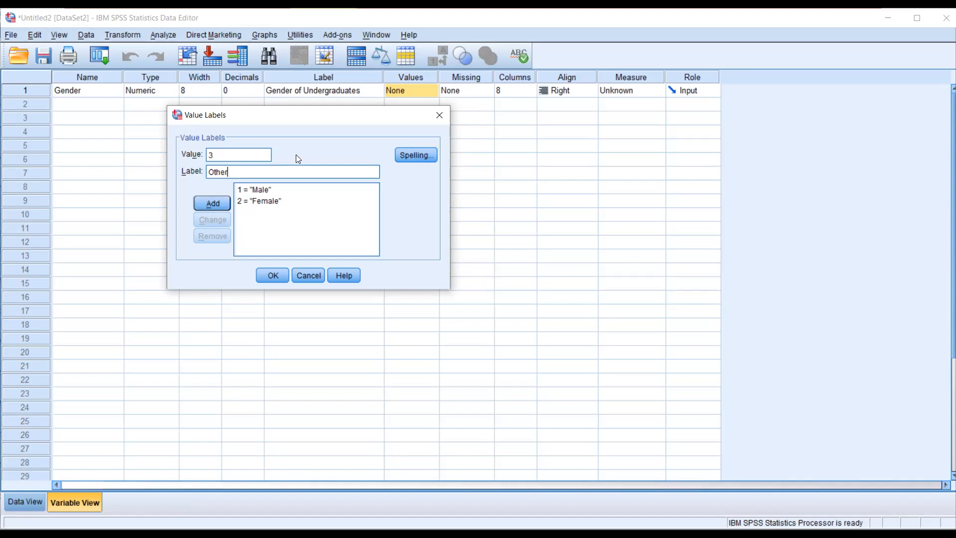
pyautogui.click(210, 204)
# - Try editing the Male value label by adding a 3 after the text, and remove the addition
pyautogui.click(263, 189)
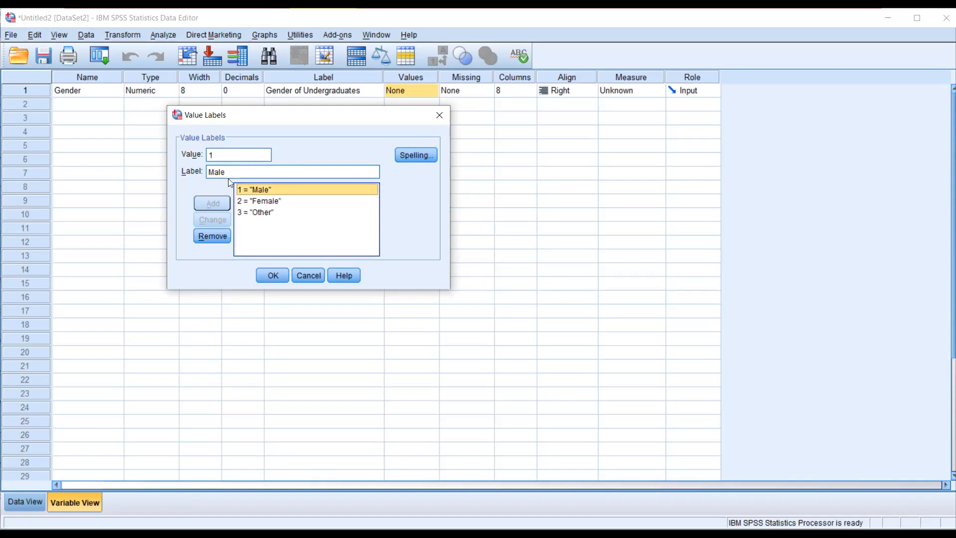
pyautogui.click(260, 209)
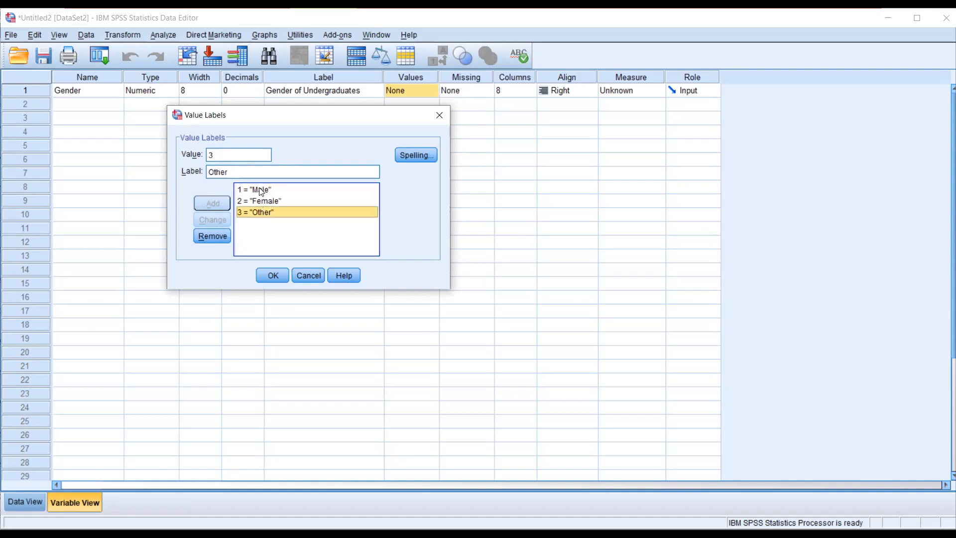
pyautogui.click(259, 189)
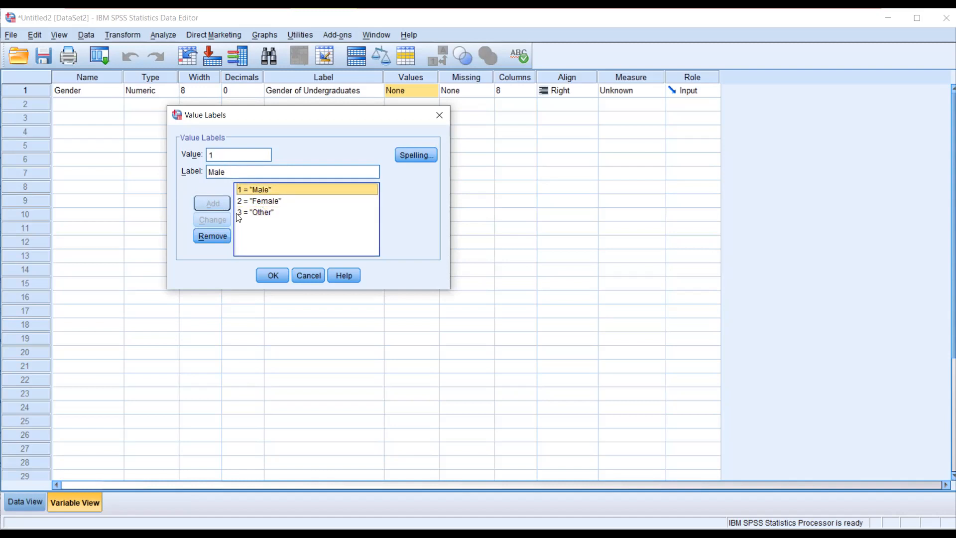
pyautogui.click(232, 169)
pyautogui.write('33')
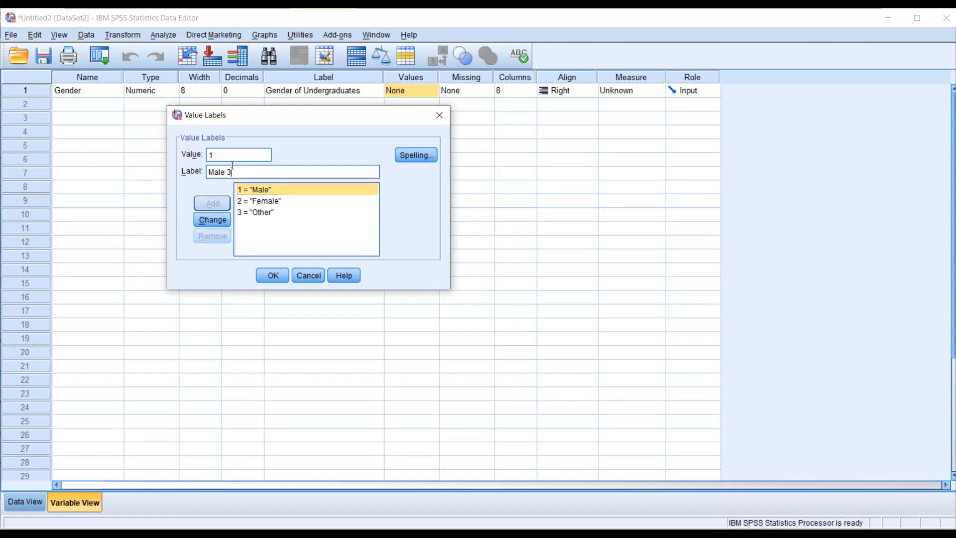
pyautogui.press('BackSpace')
pyautogui.press('BackSpace')
pyautogui.press('BackSpace')
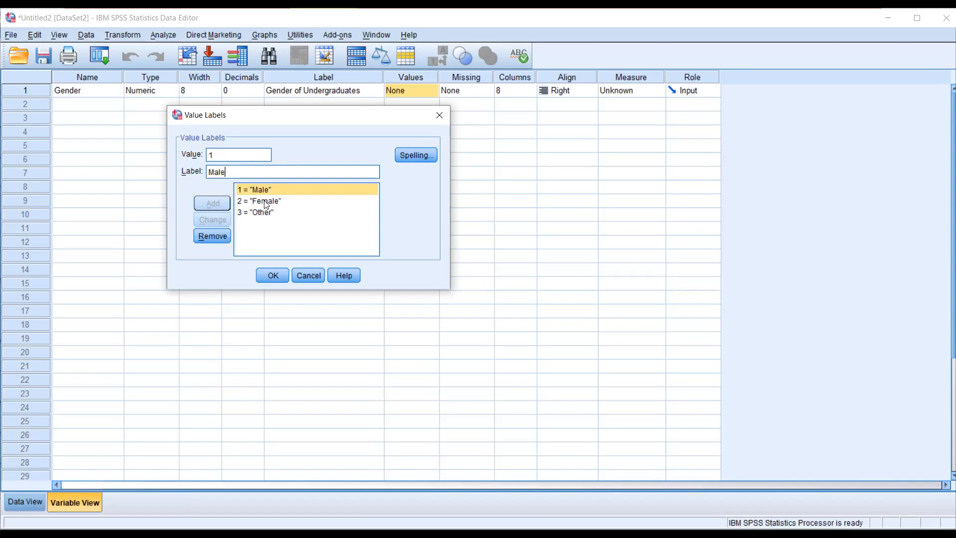
# - Review the Female and Other entries, apply Gender's value labels and widen the Values column
pyautogui.click(266, 202)
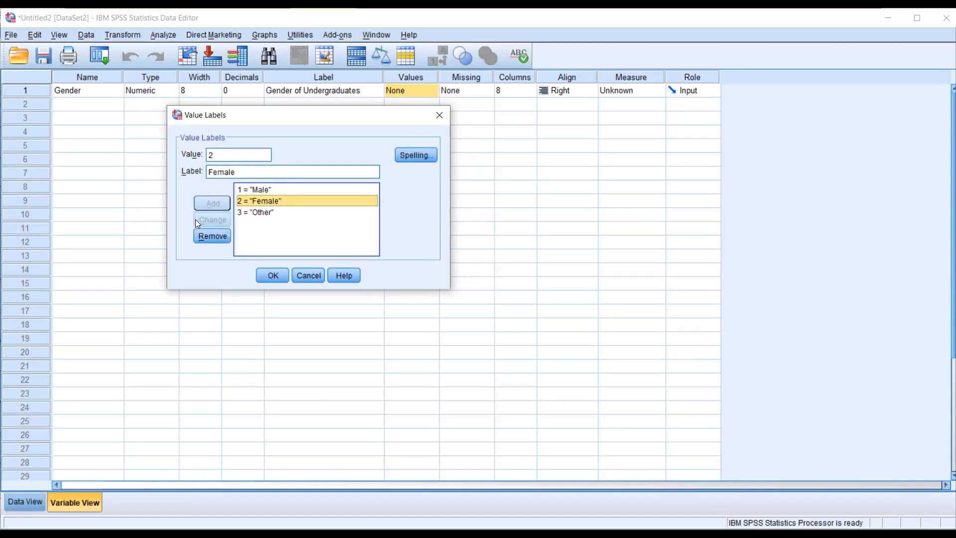
pyautogui.click(262, 235)
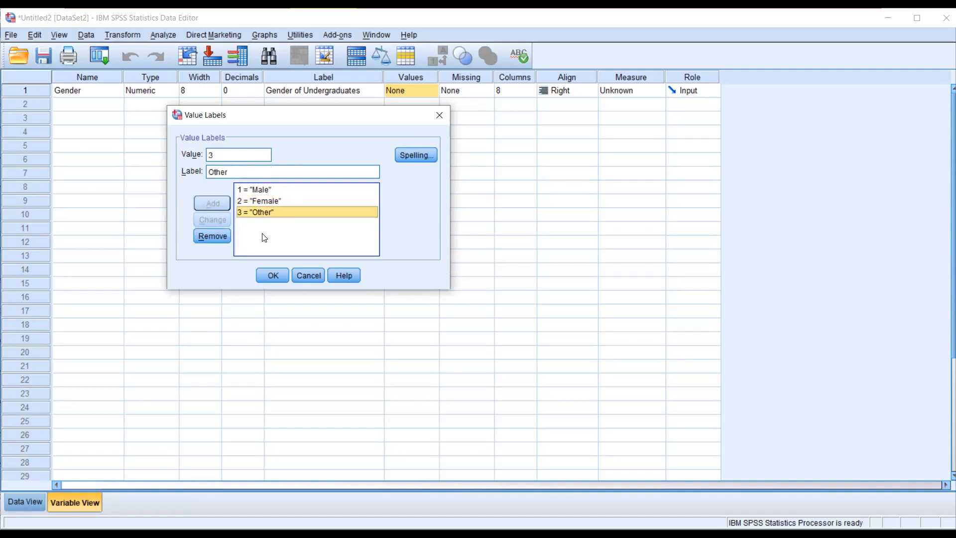
pyautogui.click(272, 278)
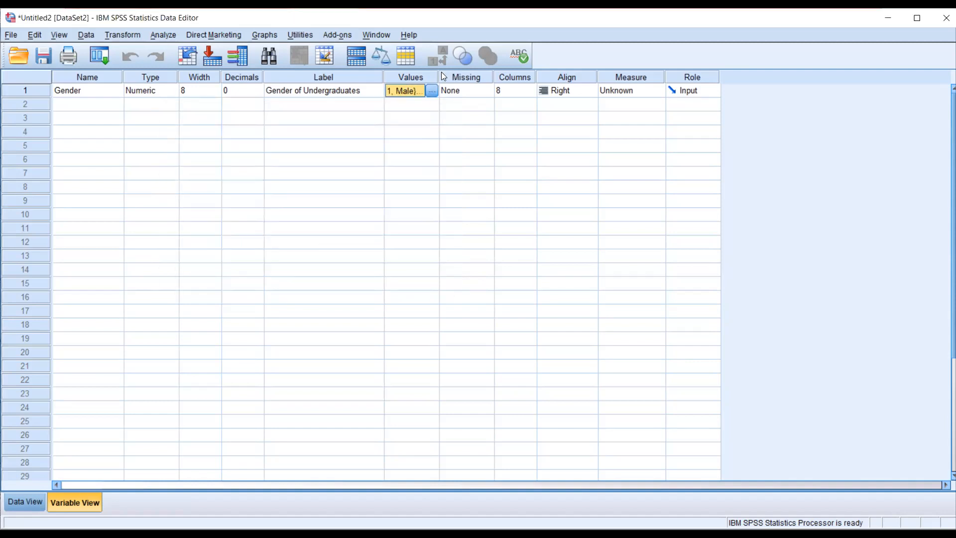
pyautogui.moveTo(442, 71); pyautogui.dragTo(507, 70)
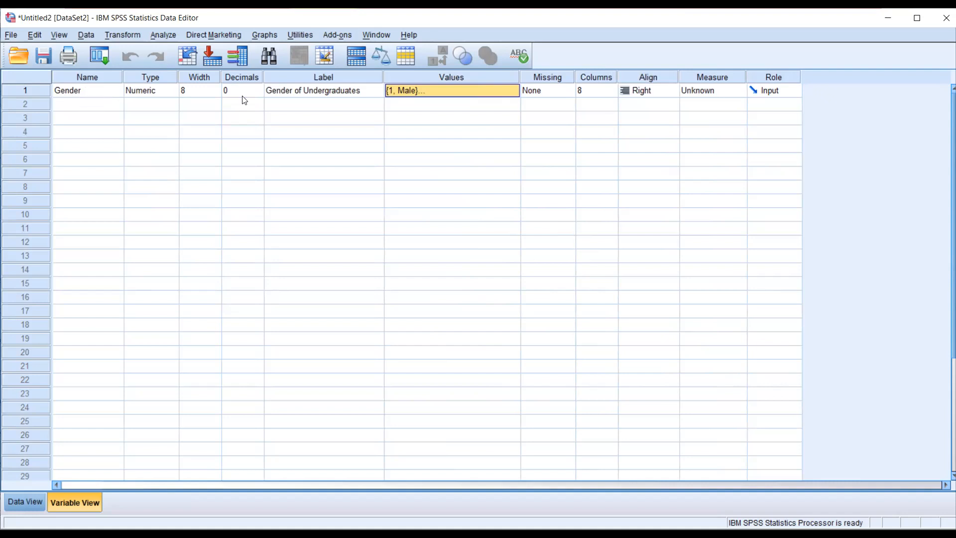
# - Reopen Gender's value labels to check the coded list, close them and select the Missing column
pyautogui.click(473, 94)
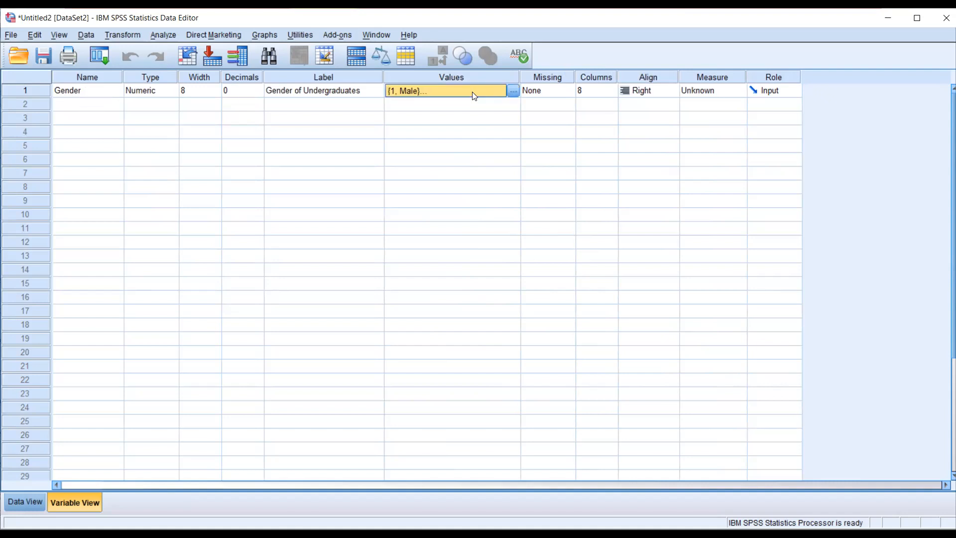
pyautogui.click(512, 92)
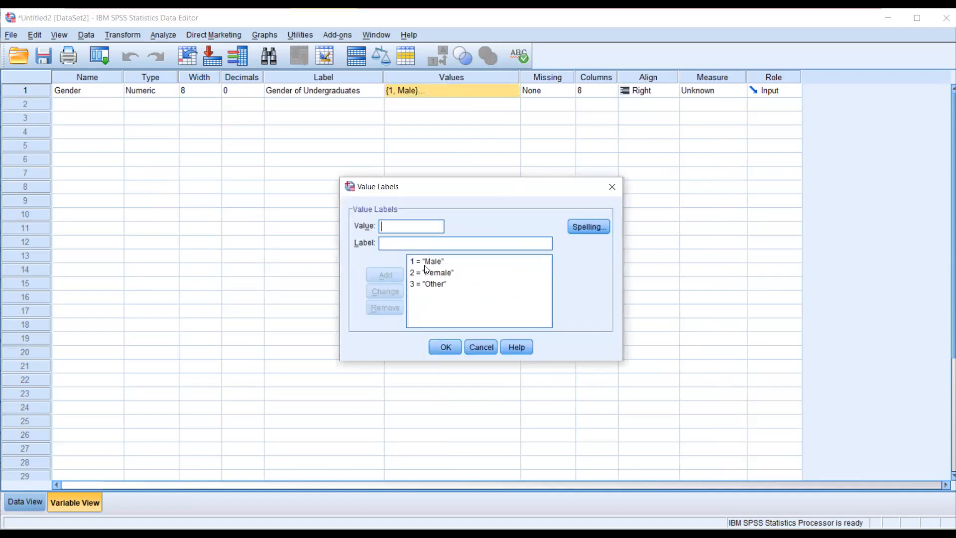
pyautogui.click(446, 348)
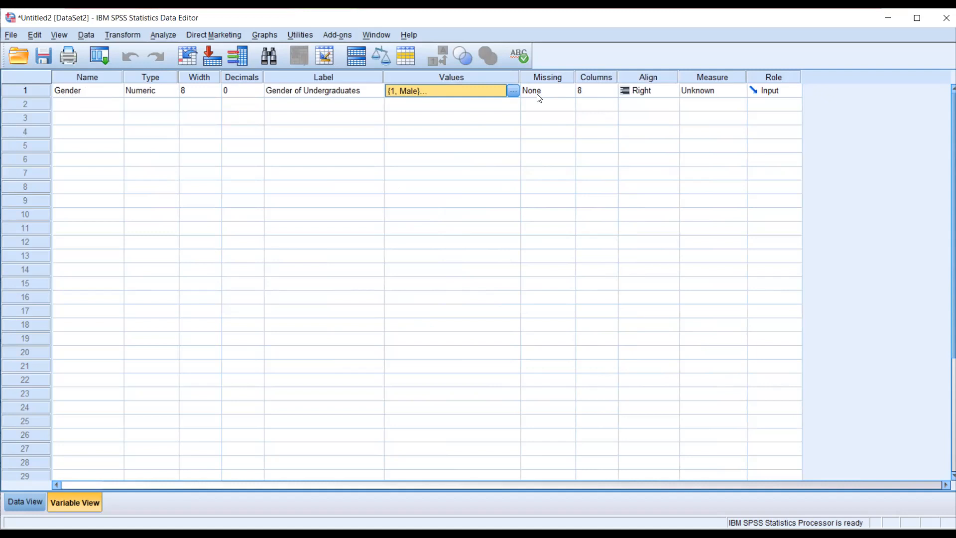
pyautogui.click(546, 77)
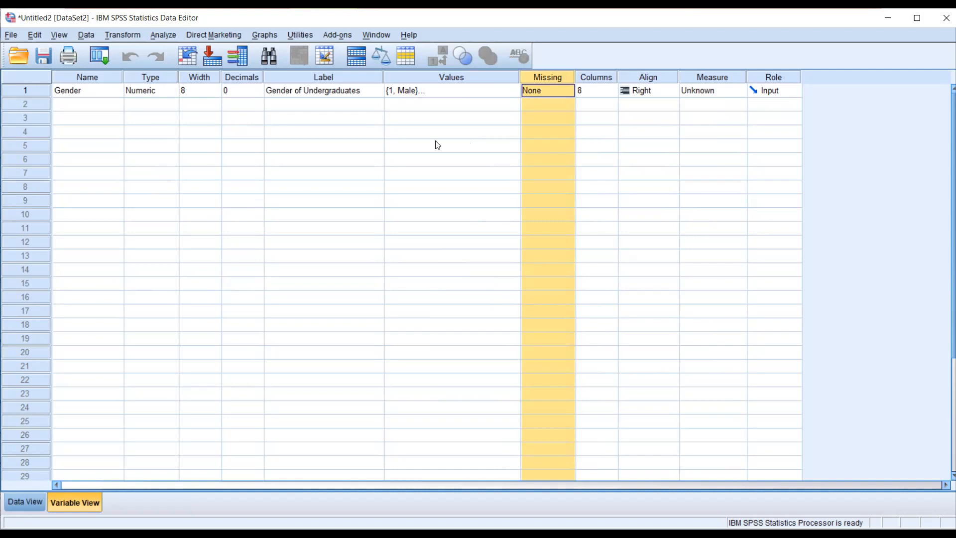
# - Open Gender's missing values settings and try a discrete missing value of 999
pyautogui.click(555, 96)
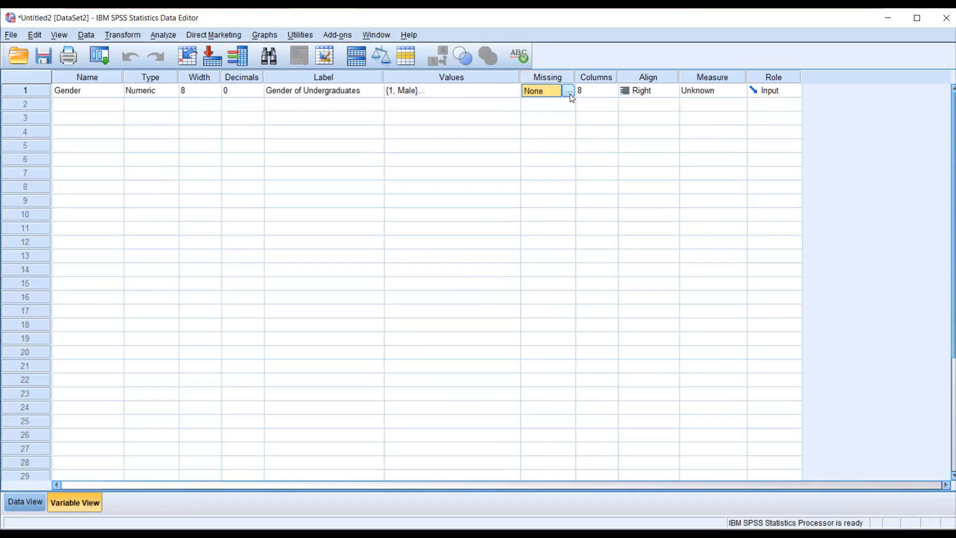
pyautogui.click(568, 90)
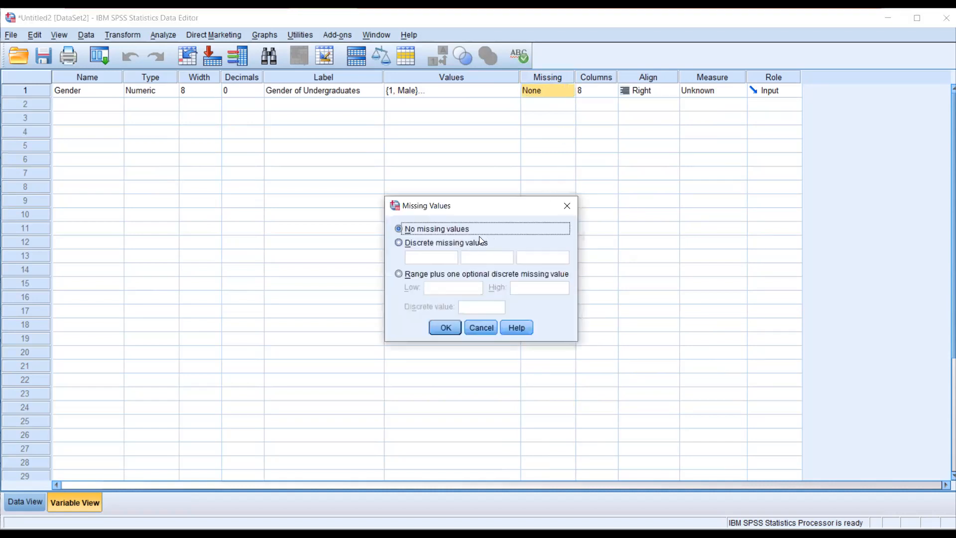
pyautogui.click(429, 244)
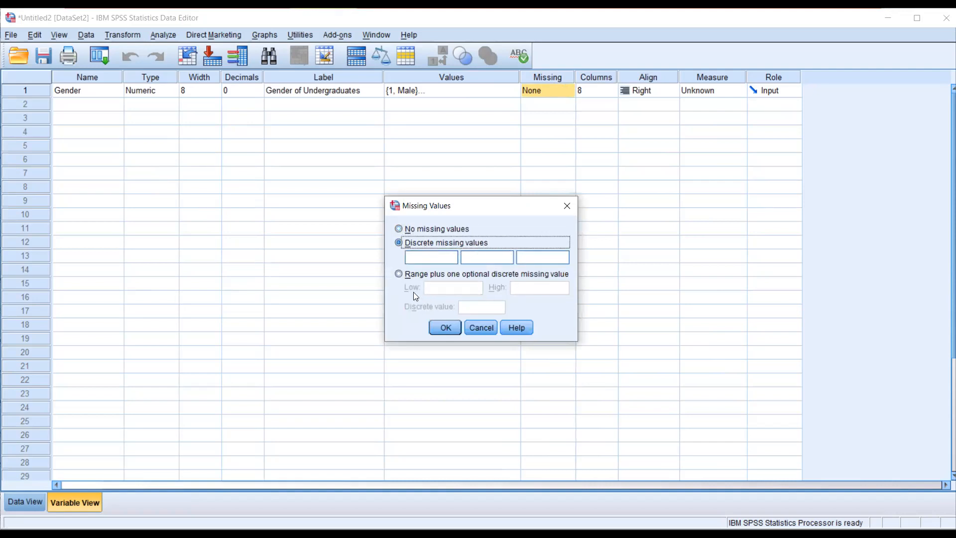
pyautogui.click(399, 274)
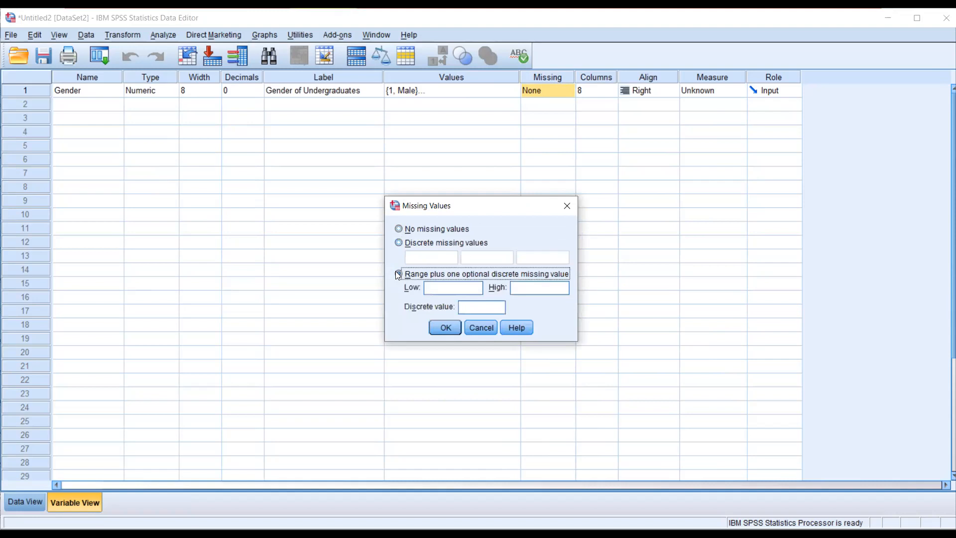
pyautogui.click(400, 242)
pyautogui.click(438, 254)
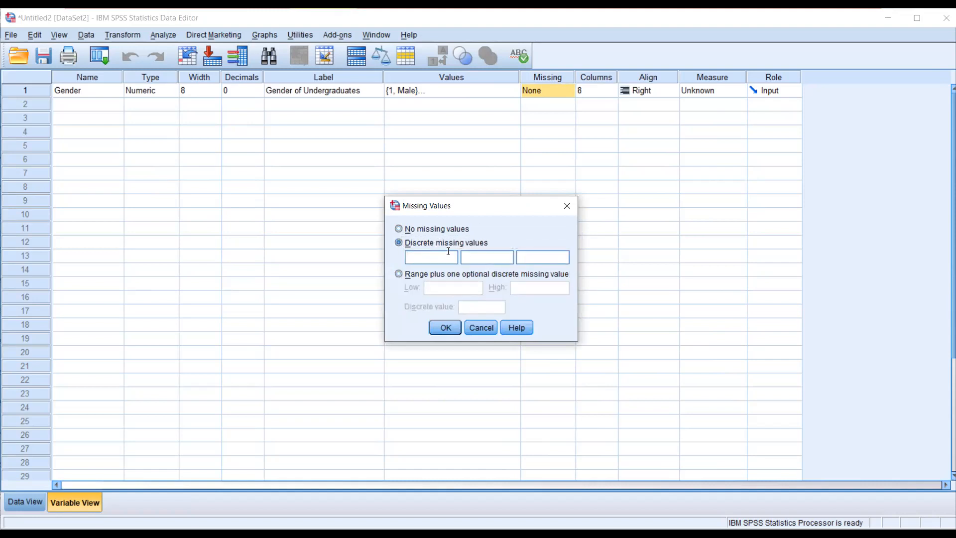
pyautogui.write('999')
# - Try a missing-value range of 1000 to 2000 plus the discrete value 9999 for Gender, and cancel the settings
pyautogui.click(439, 273)
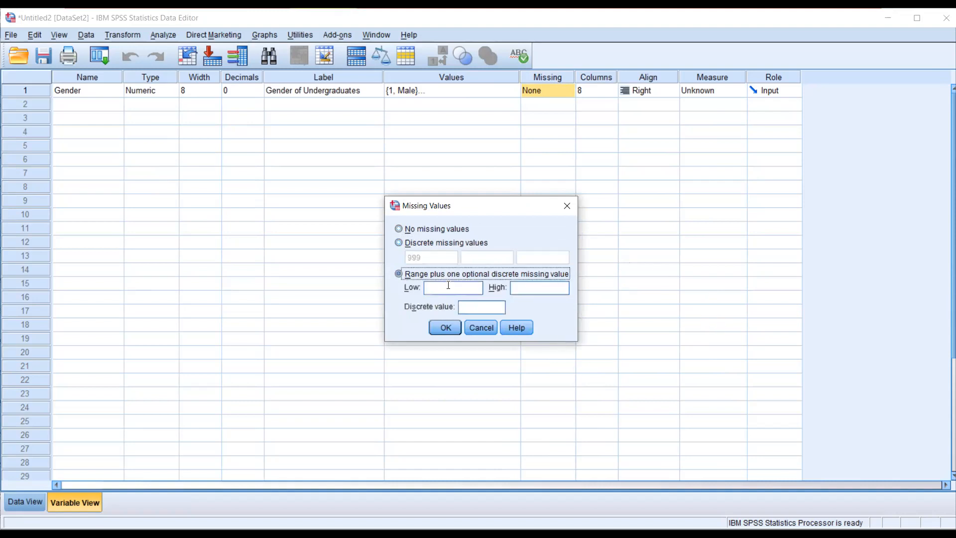
pyautogui.write('1000')
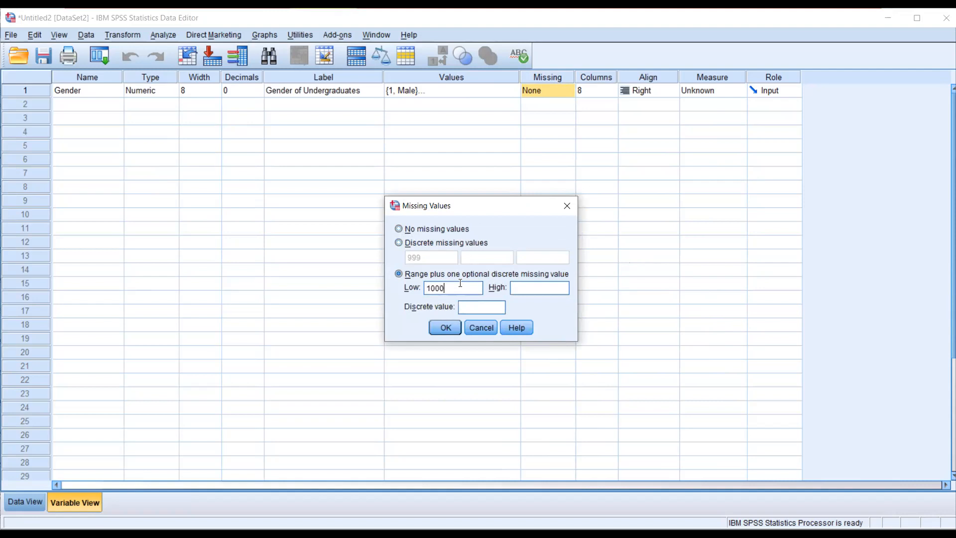
pyautogui.click(556, 287)
pyautogui.write('2000')
pyautogui.moveTo(449, 205); pyautogui.dragTo(443, 154)
pyautogui.click(472, 257)
pyautogui.write('9999')
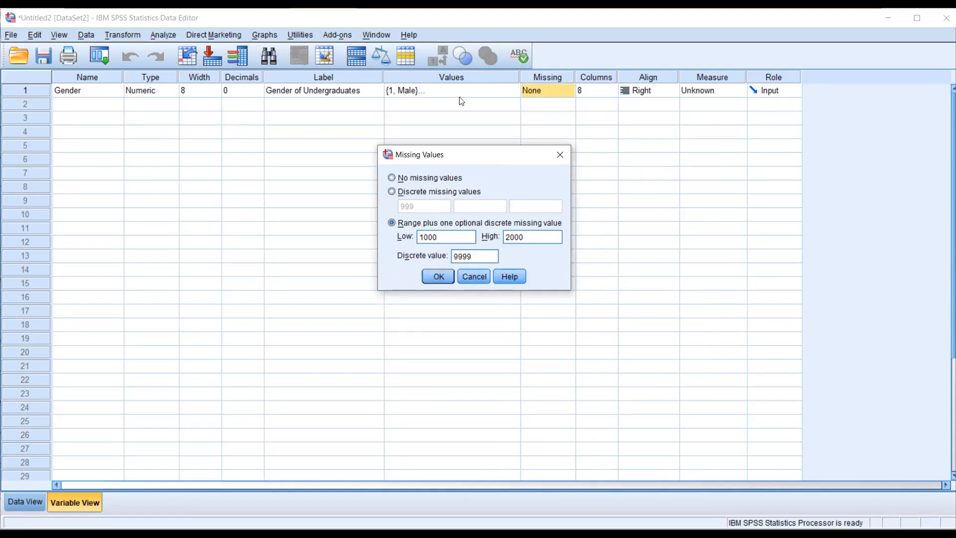
pyautogui.click(468, 277)
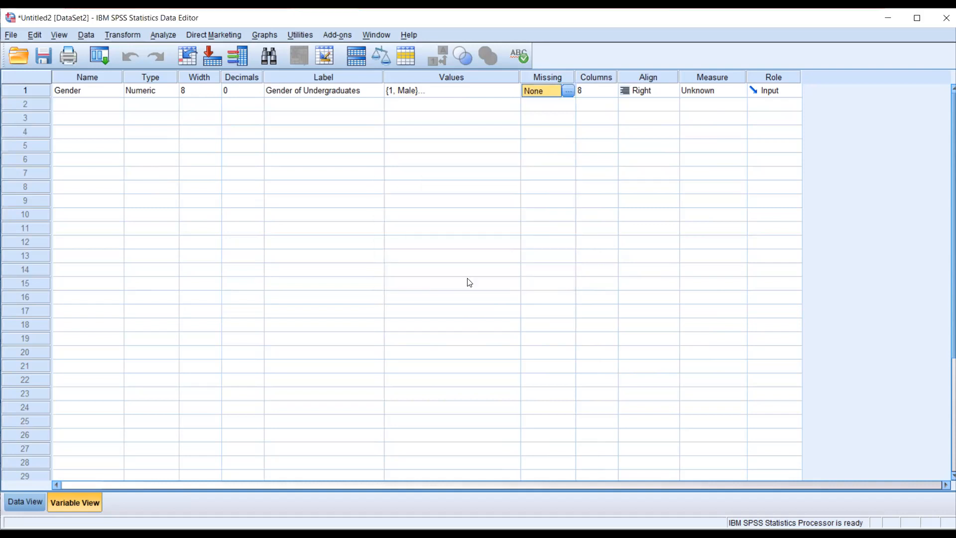
# - Review Gender's missing values options, close them without applying and select the Columns column
pyautogui.click(567, 91)
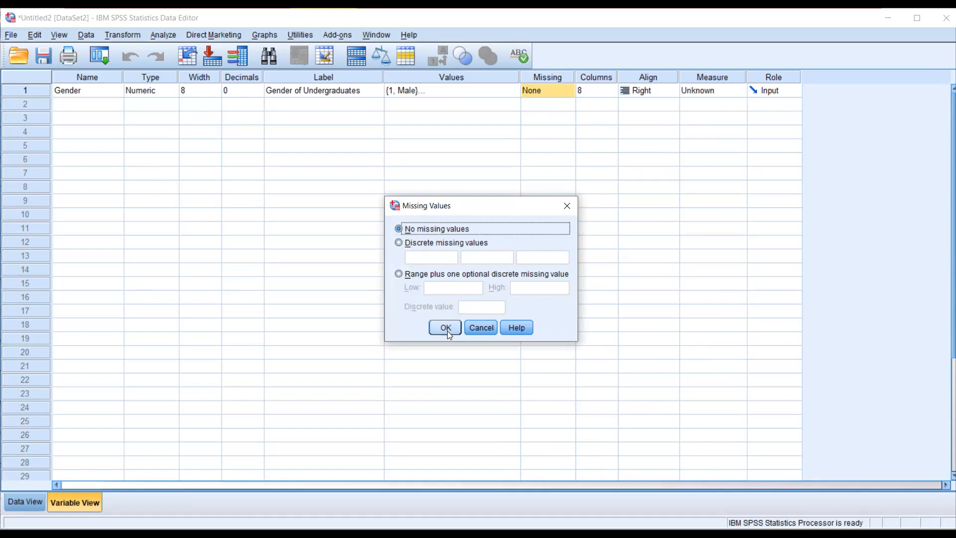
pyautogui.click(481, 327)
pyautogui.click(596, 77)
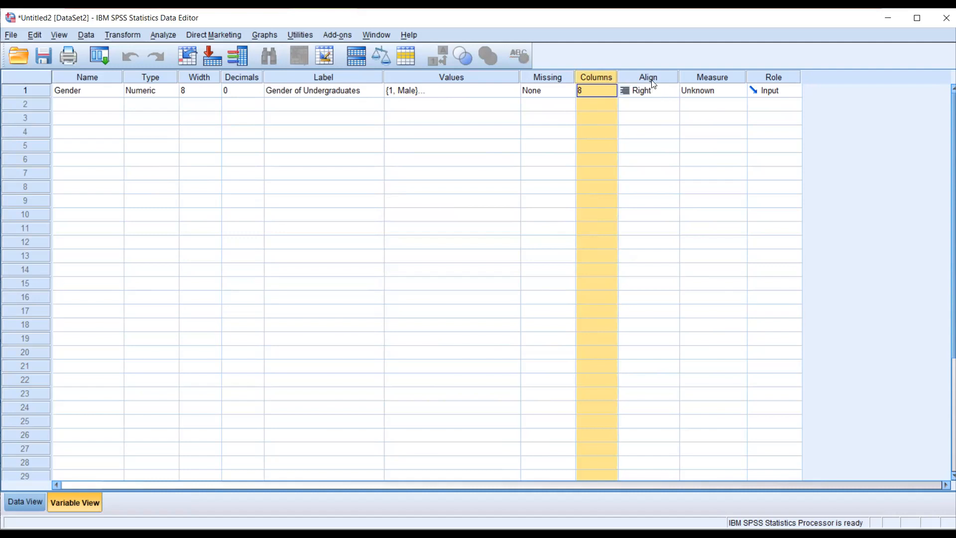
# - Set Gender's alignment to Left and enter 1 as the first Gender value in the Data View
pyautogui.click(653, 94)
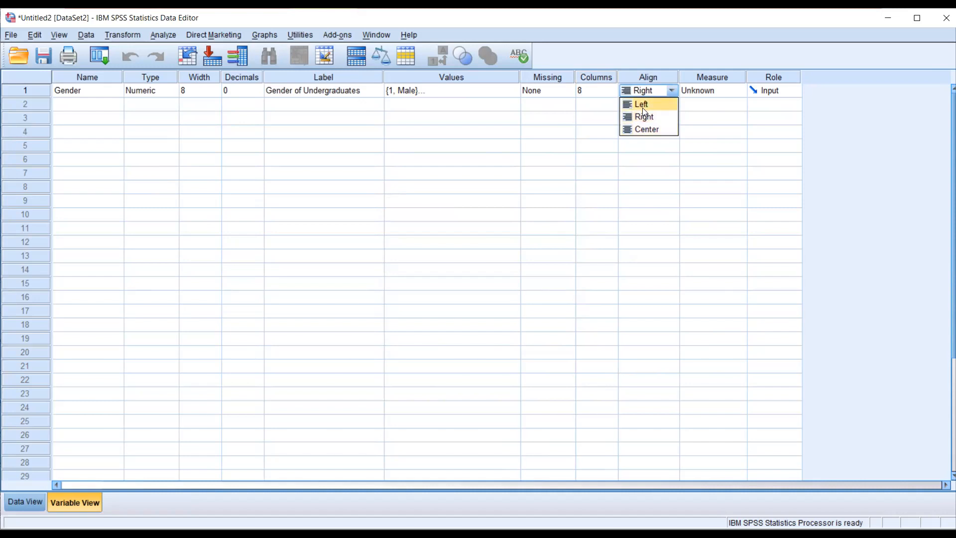
pyautogui.click(643, 107)
pyautogui.click(26, 501)
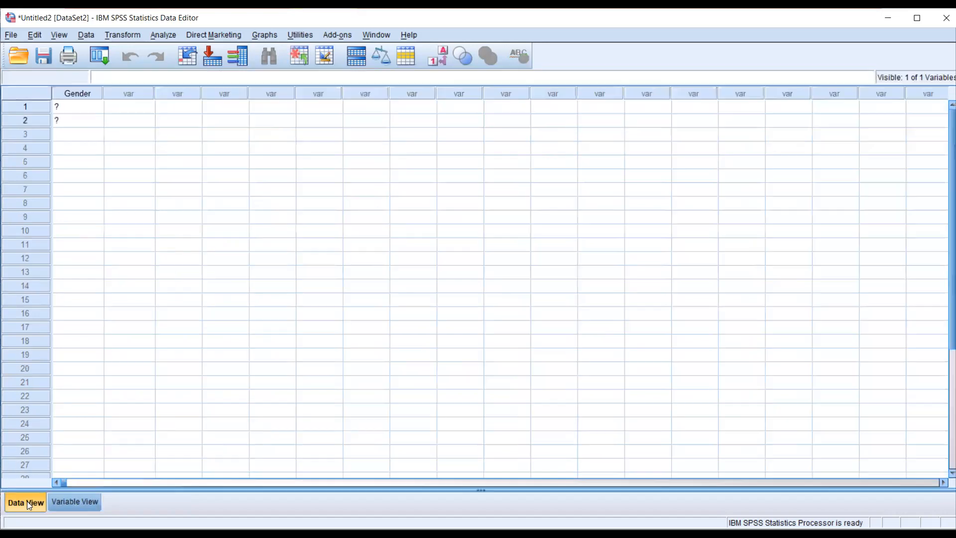
pyautogui.click(91, 106)
pyautogui.write('1')
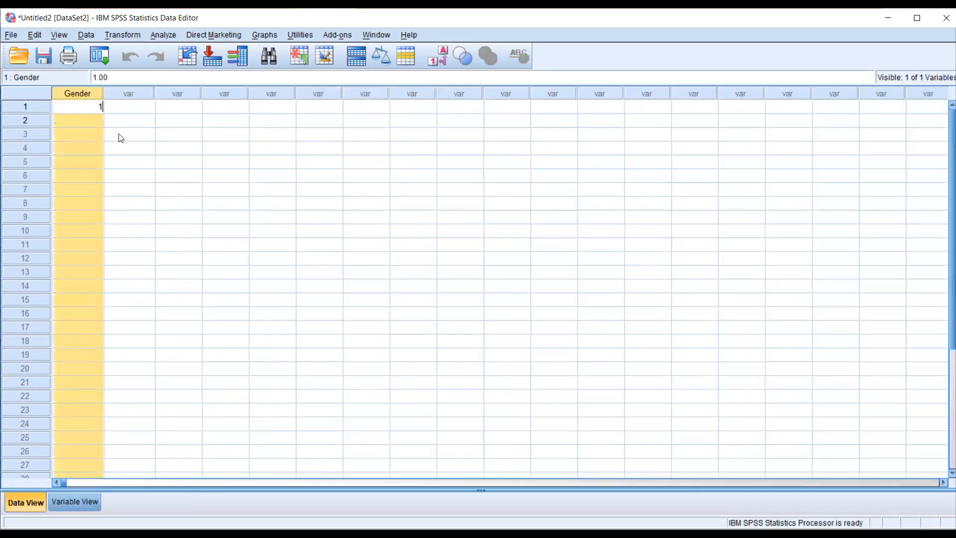
pyautogui.click(132, 148)
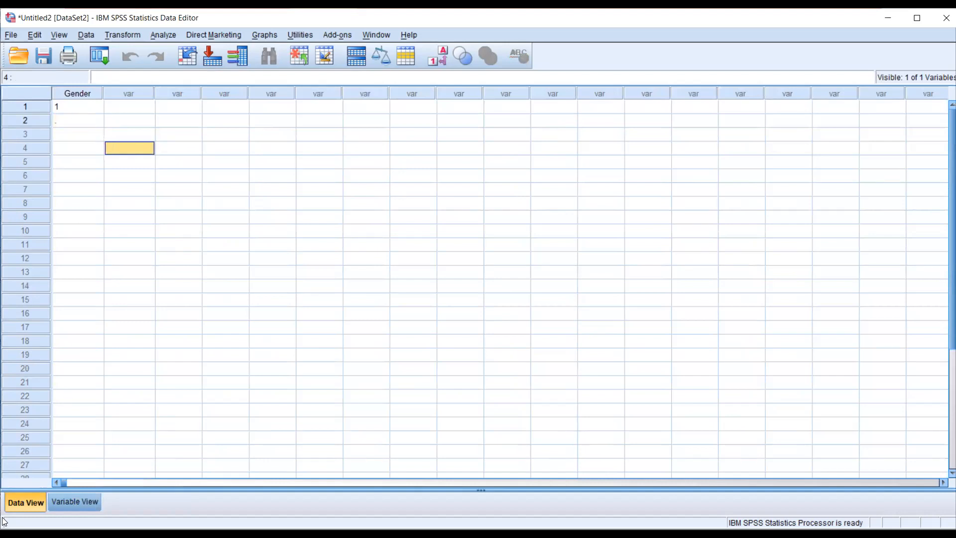
# - Set Gender's alignment to Right in the Variable View and check the value's position in the Data View
pyautogui.click(74, 501)
pyautogui.click(644, 93)
pyautogui.click(651, 115)
pyautogui.click(28, 503)
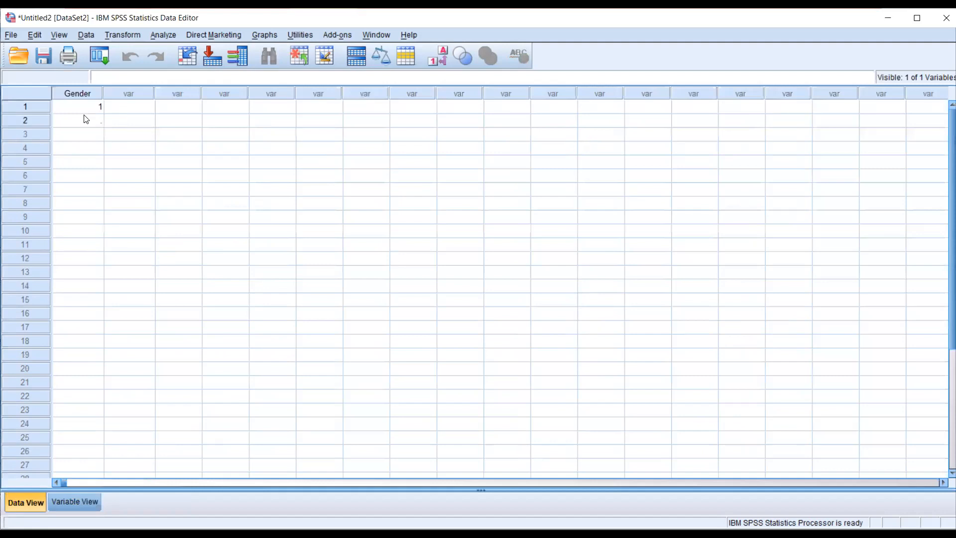
# - Try Center alignment for Gender and check how the value sits in the Data View
pyautogui.click(82, 501)
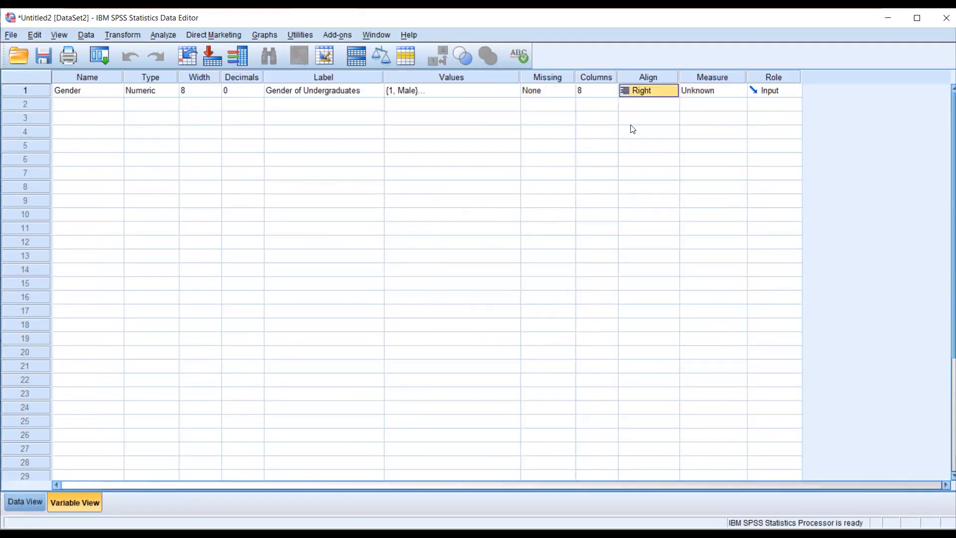
pyautogui.click(647, 90)
pyautogui.click(646, 128)
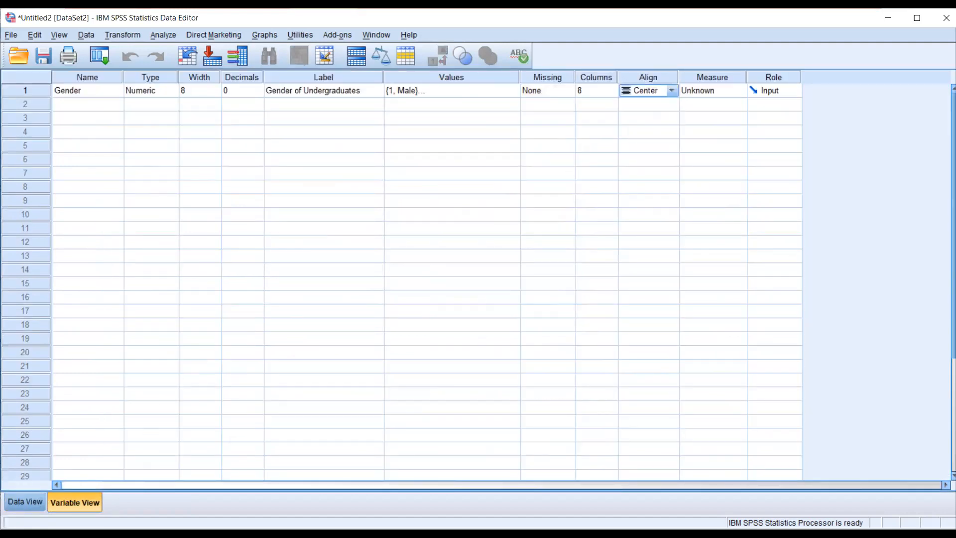
pyautogui.click(25, 502)
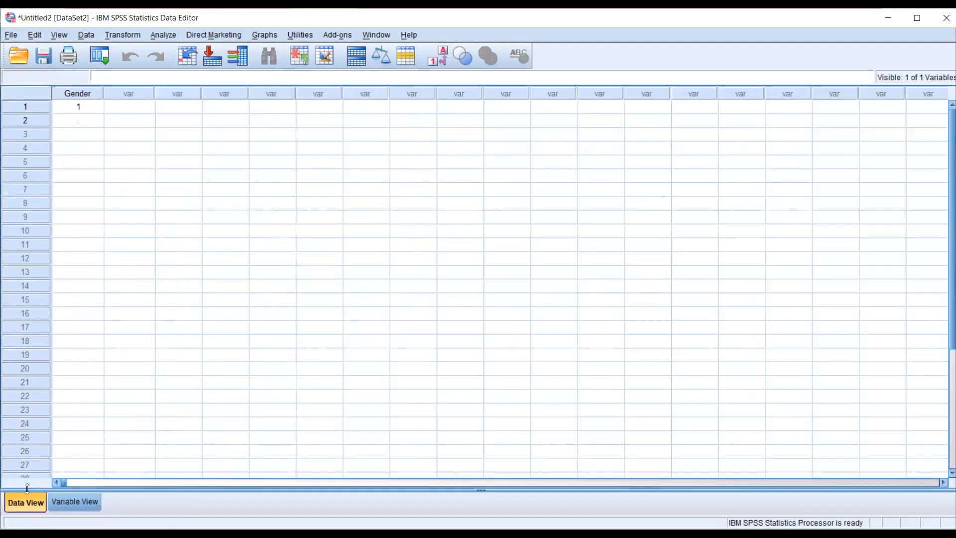
# - Return to the Variable View and set Gender's alignment back to Right
pyautogui.click(75, 502)
pyautogui.click(657, 90)
pyautogui.click(647, 115)
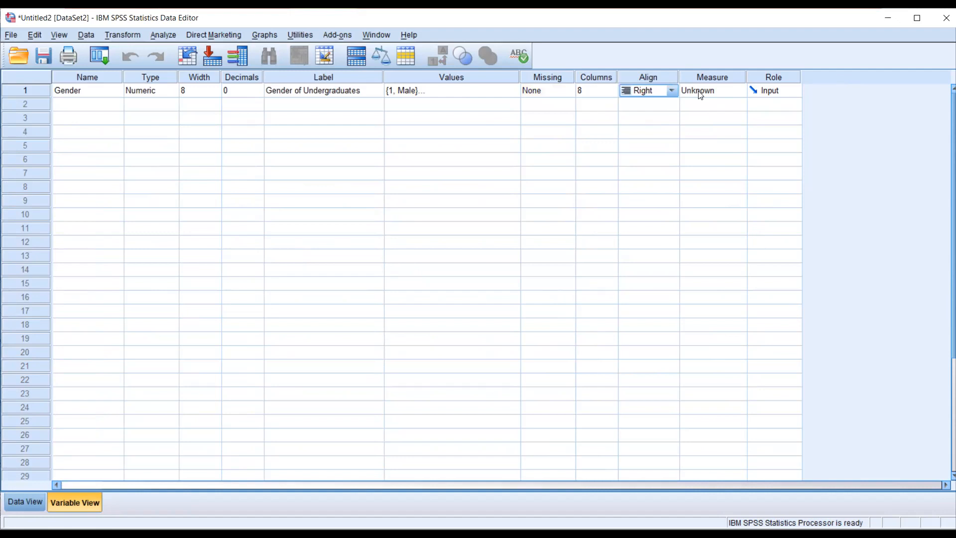
# - Circle the Measure column heading in green and add a text annotation titled "Types of Measurement Scale" over the grid
pyautogui.click(707, 77)
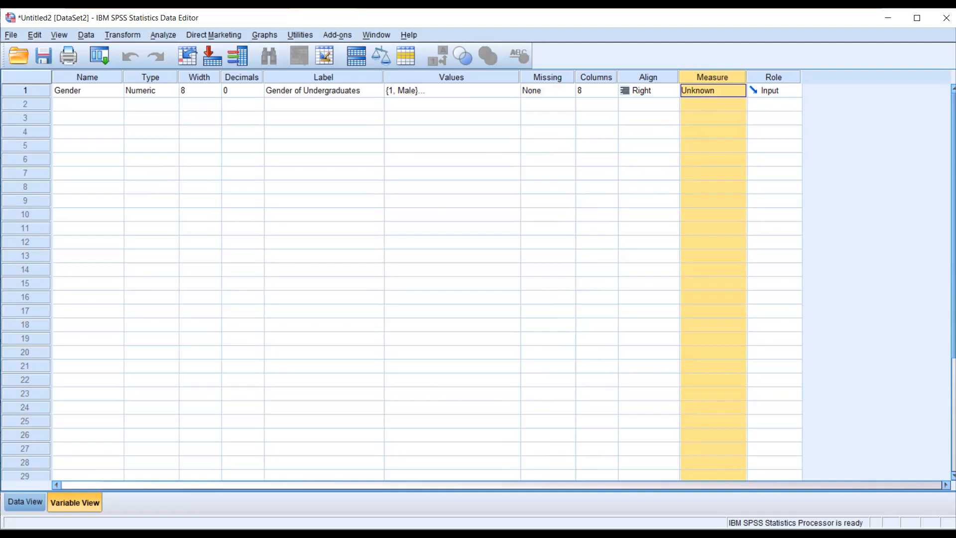
pyautogui.moveTo(703, 65)
pyautogui.mouseDown()
pyautogui.moveTo(670, 73)
pyautogui.moveTo(682, 104)
pyautogui.moveTo(738, 111)
pyautogui.moveTo(727, 62)
pyautogui.moveTo(691, 78)
pyautogui.mouseUp()
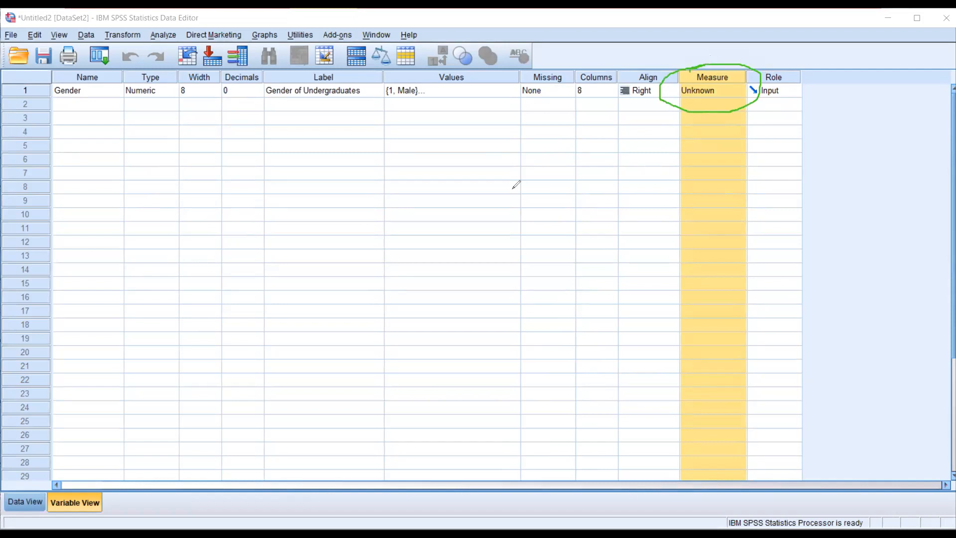
pyautogui.click(298, 135)
pyautogui.write('Typr')
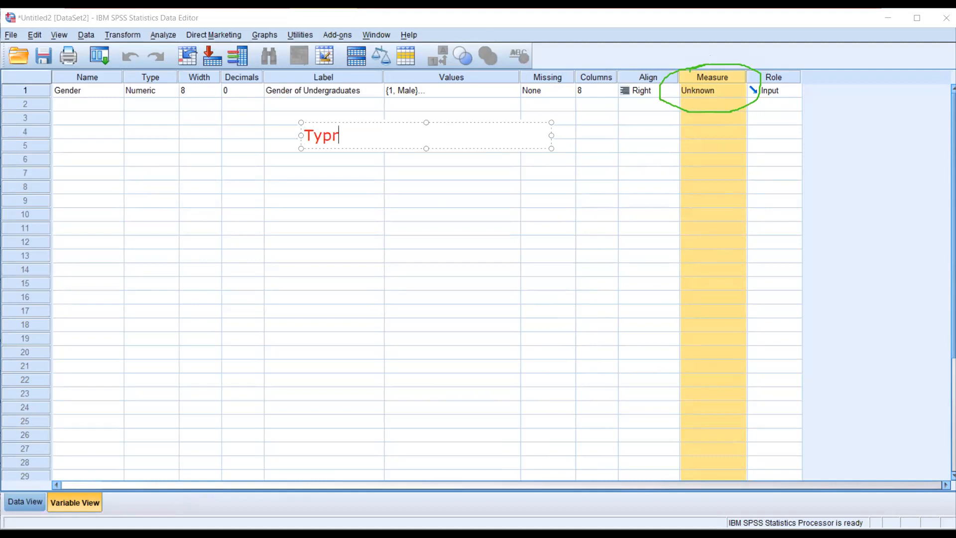
pyautogui.press('BackSpace')
pyautogui.write('es of Measureme')
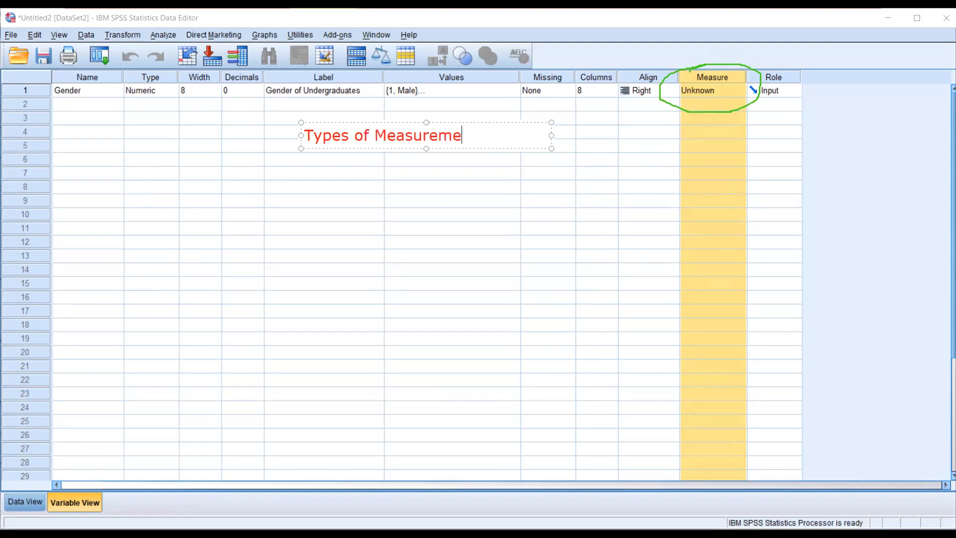
pyautogui.write('nt Scale')
# - List "Norminal", "Ordinal", "Interval" and "Ratio" on separate lines beneath the annotation's title
pyautogui.press('Return')
pyautogui.write('N')
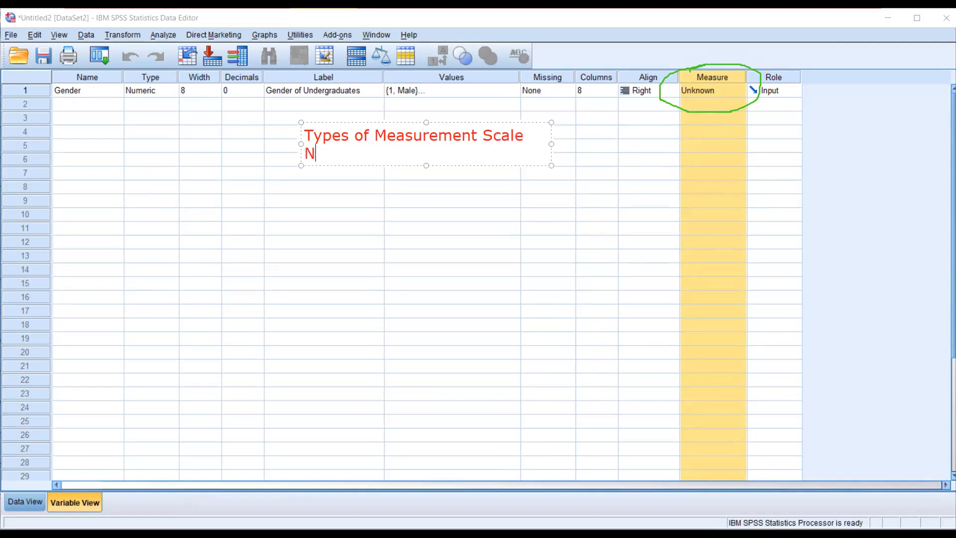
pyautogui.write('ormin')
pyautogui.press('BackSpace')
pyautogui.write('nal')
pyautogui.press('Return')
pyautogui.write('Ordinal')
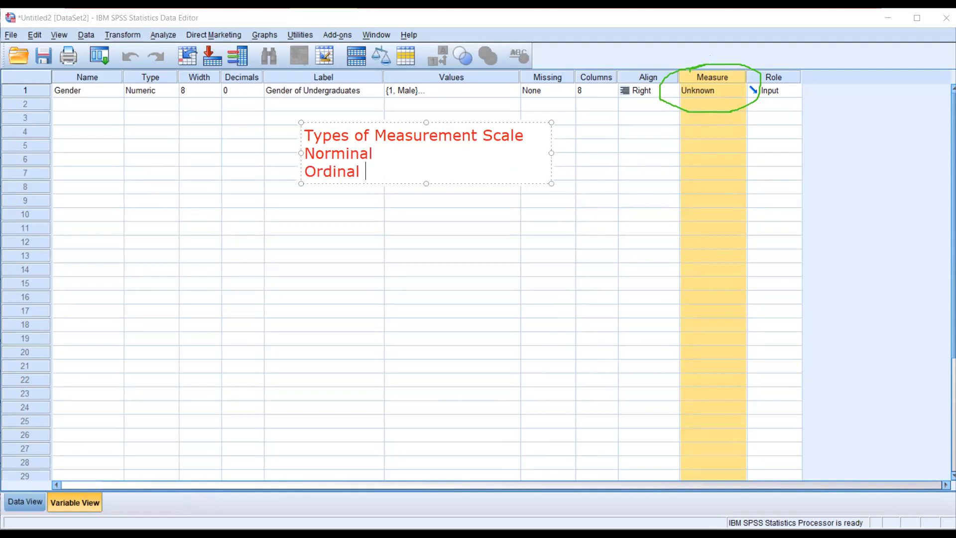
pyautogui.press('Return')
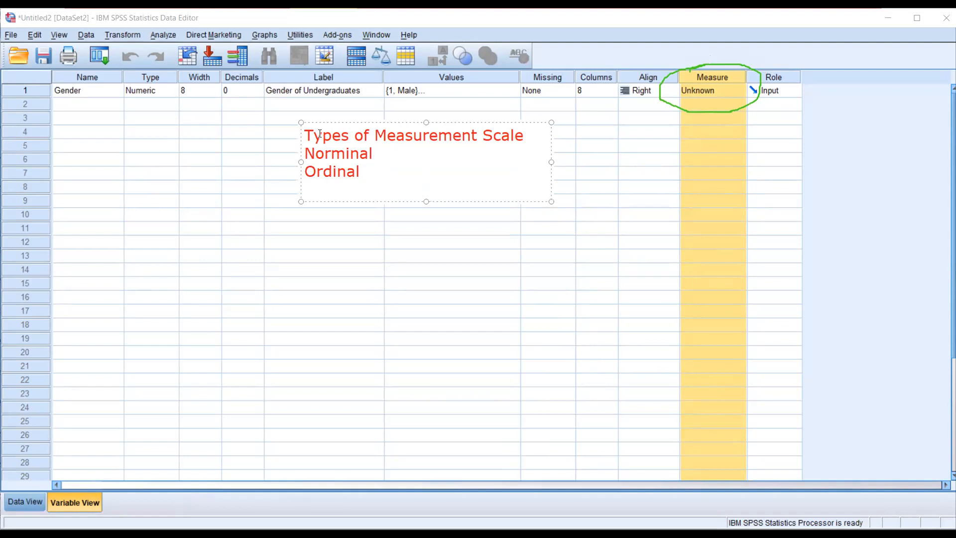
pyautogui.write('Interval')
pyautogui.press('Return')
pyautogui.write('Ratio')
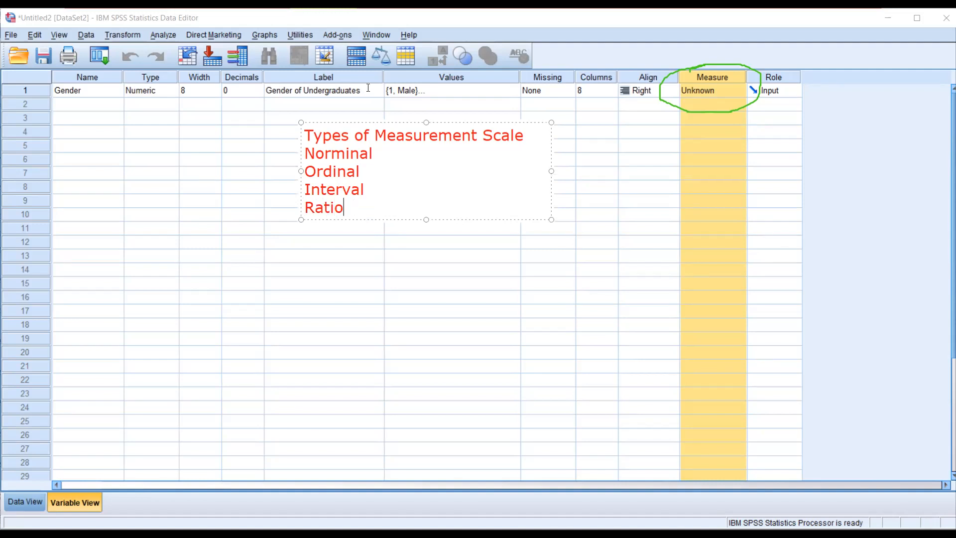
# - Add a dash after each of the four measurement scale names in the annotation
pyautogui.click(380, 153)
pyautogui.write('-')
pyautogui.press('Down')
pyautogui.write('-')
pyautogui.press('Up')
pyautogui.press('Down')
pyautogui.press('Down')
pyautogui.write('-')
pyautogui.press('Up')
pyautogui.press('Down')
pyautogui.press('Down')
pyautogui.write('-')
# - Move the measurement scale annotation over the Name to Label columns, around rows 3 to 9
pyautogui.moveTo(463, 123); pyautogui.dragTo(465, 107)
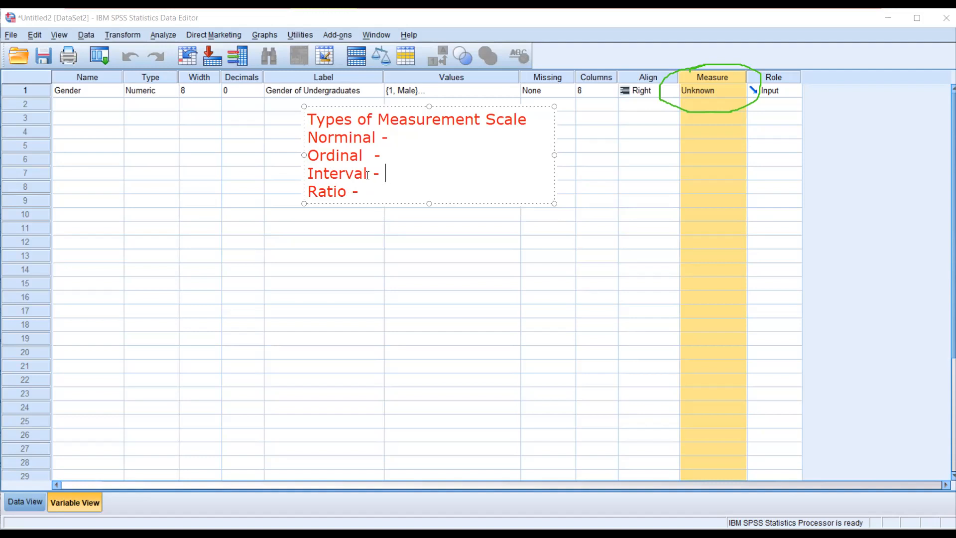
pyautogui.click(370, 194)
pyautogui.moveTo(415, 108); pyautogui.dragTo(210, 117)
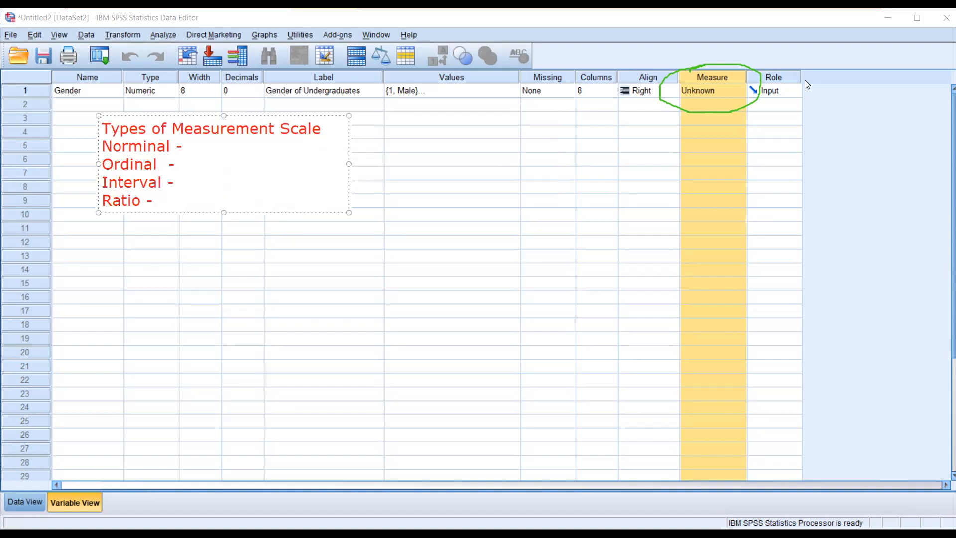
# - Set Gender's measure to Scale and erase the green circle around the Measure heading
pyautogui.click(725, 88)
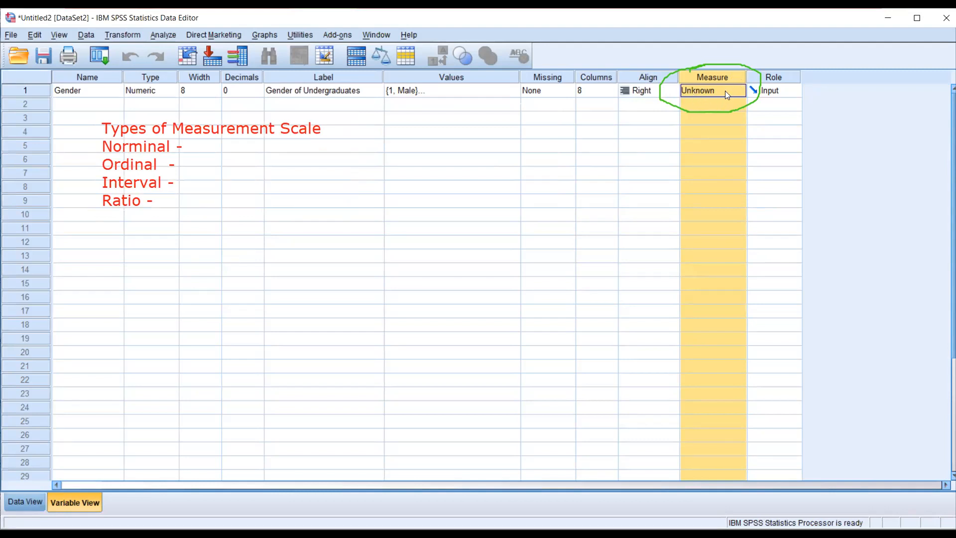
pyautogui.click(740, 92)
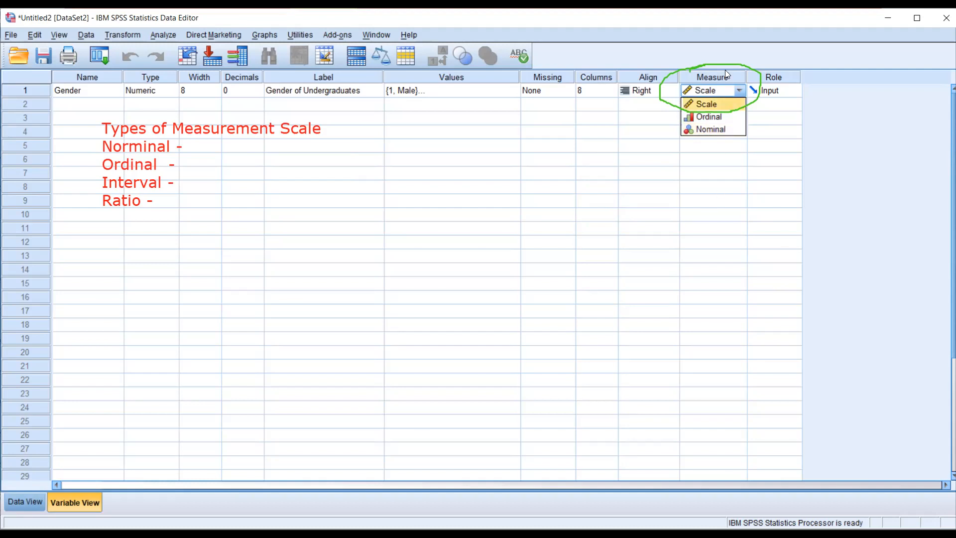
pyautogui.click(659, 265)
pyautogui.click(698, 60)
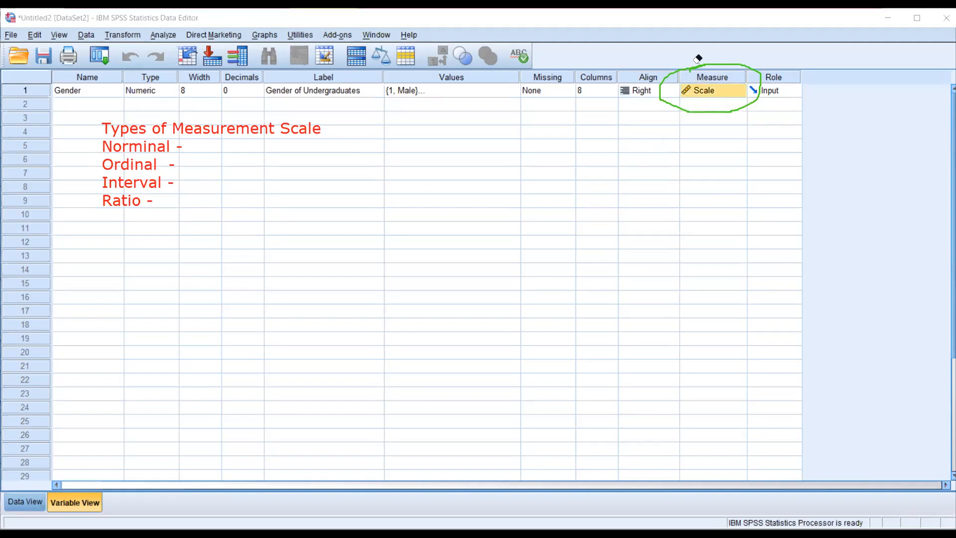
pyautogui.click(726, 64)
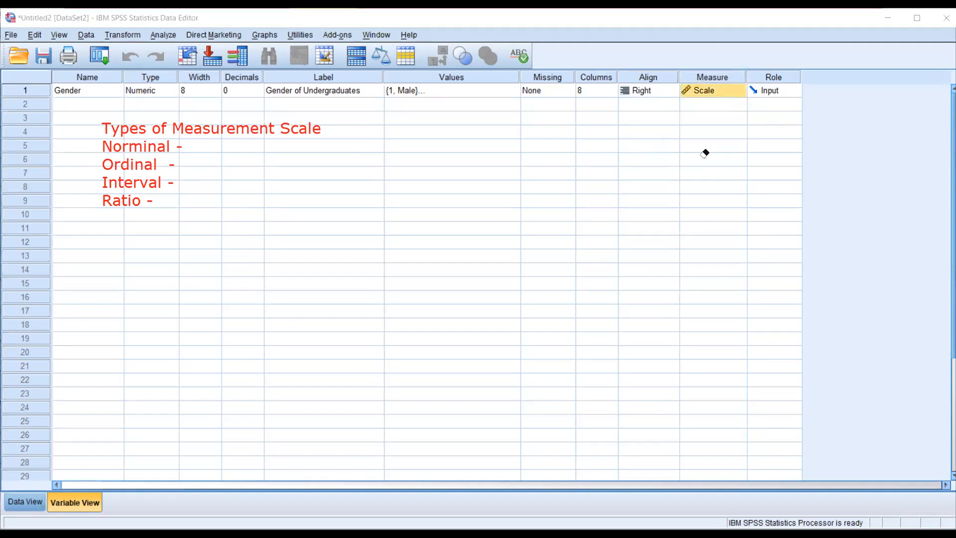
# - Draw a green line from Ordinal towards Gender's measure options and circle Interval and Ratio together in the annotation
pyautogui.click(740, 93)
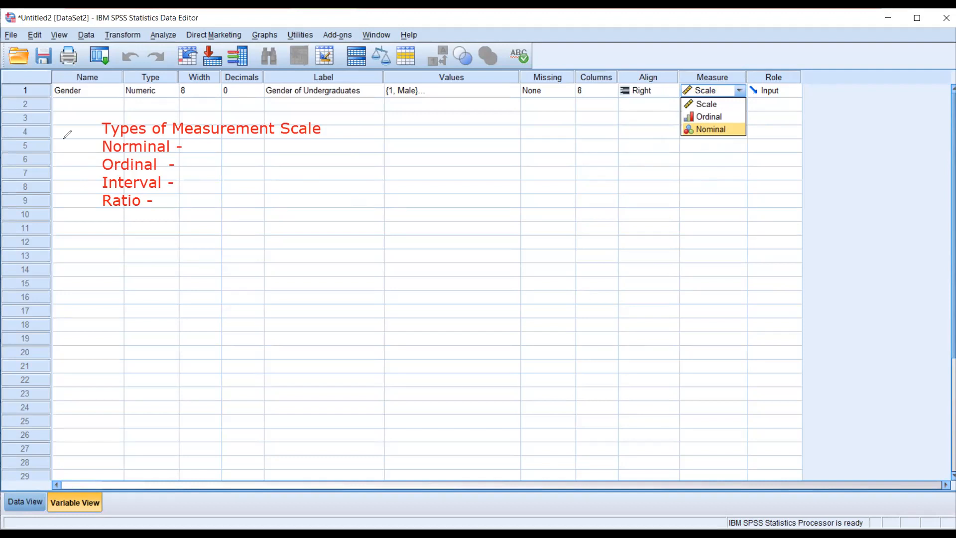
pyautogui.moveTo(173, 164); pyautogui.dragTo(647, 113)
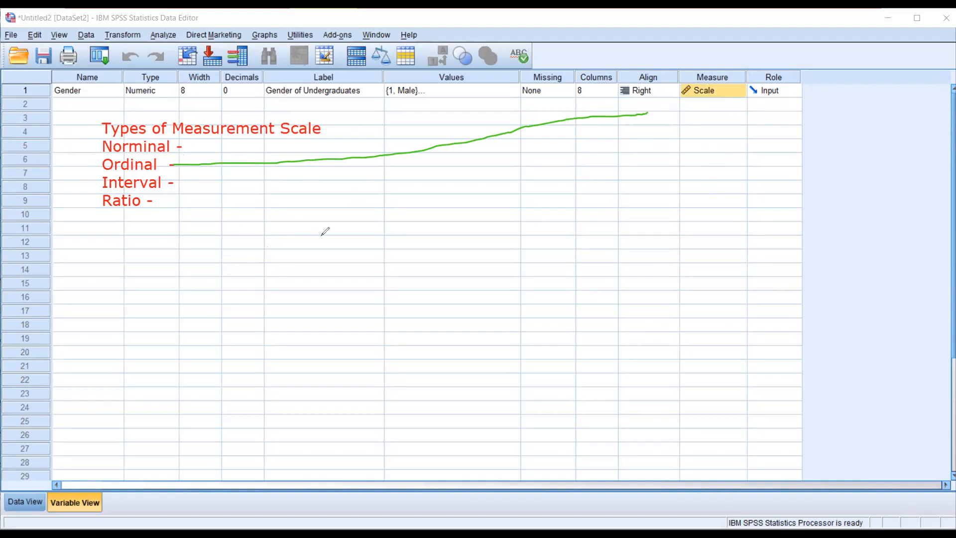
pyautogui.click(735, 96)
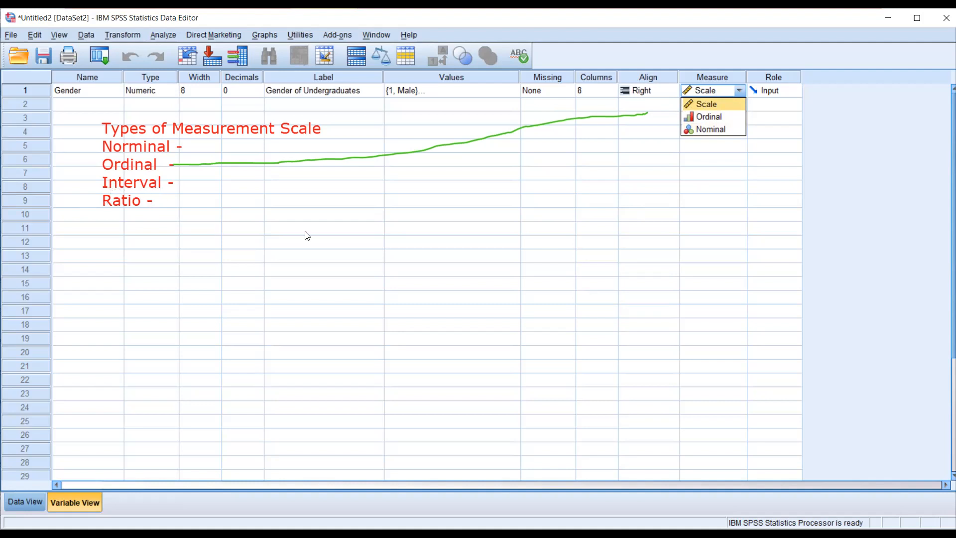
pyautogui.moveTo(109, 165)
pyautogui.mouseDown()
pyautogui.moveTo(163, 202)
pyautogui.moveTo(172, 182)
pyautogui.moveTo(105, 172)
pyautogui.moveTo(116, 171)
pyautogui.mouseUp()
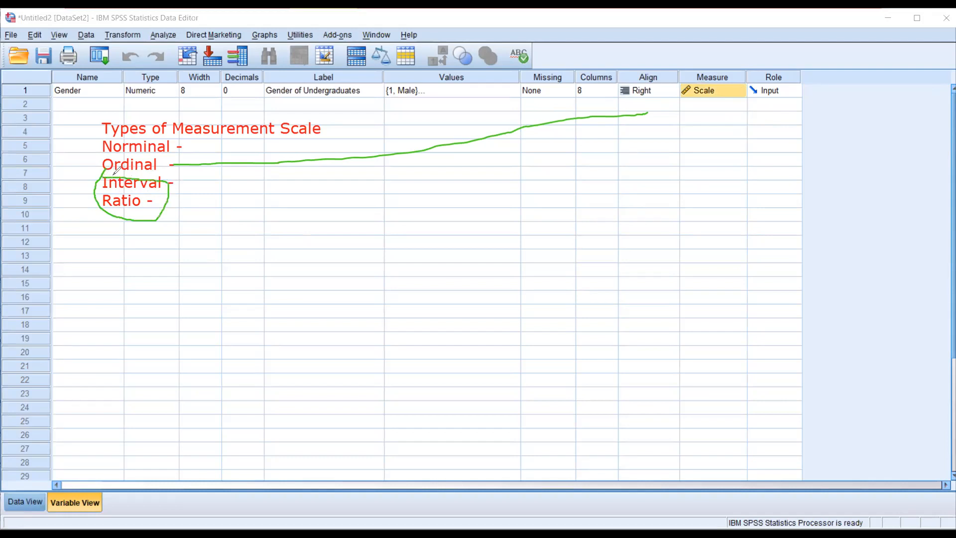
pyautogui.click(738, 104)
pyautogui.click(738, 105)
pyautogui.click(737, 104)
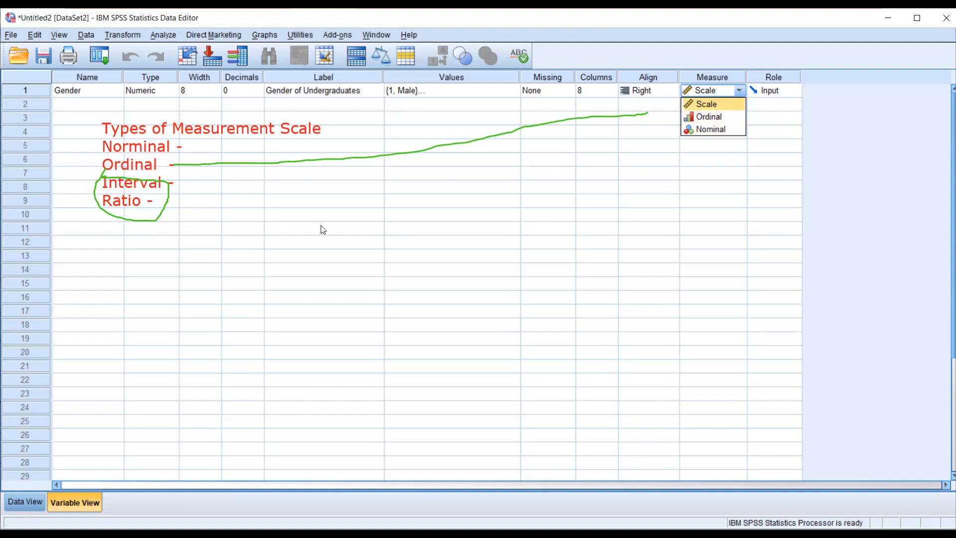
# - Clear the existing annotations and add a red text annotation titled "Four types of measurement scales" over the grid
pyautogui.click(104, 176)
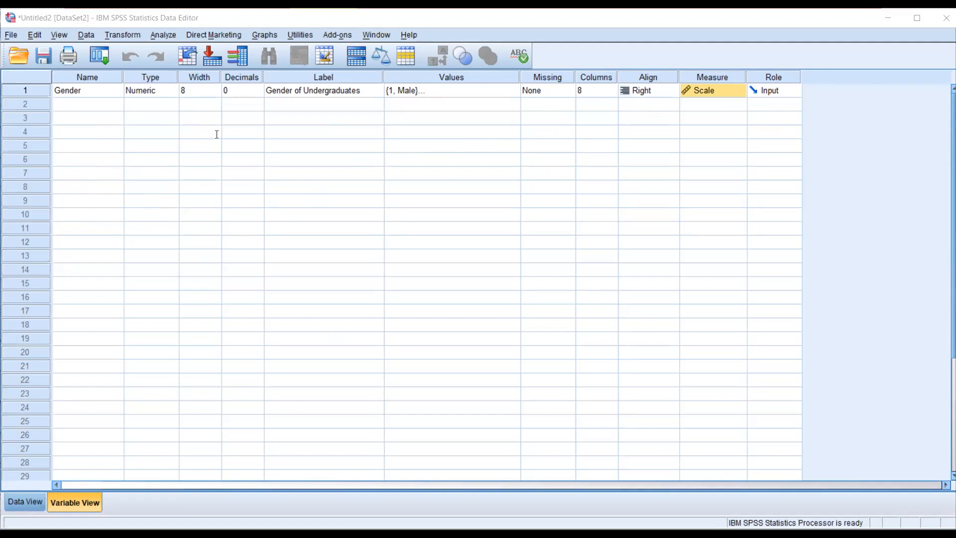
pyautogui.click(240, 132)
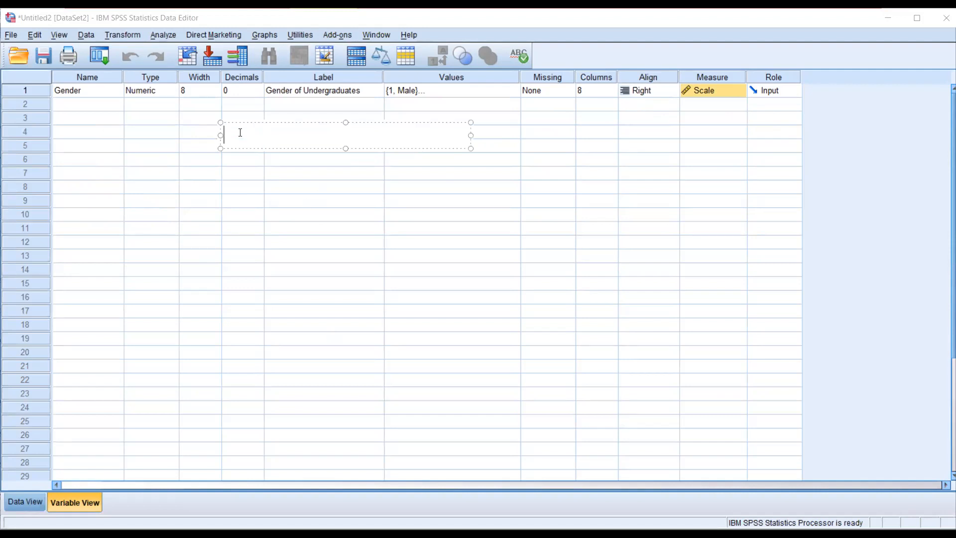
pyautogui.write('Four types o')
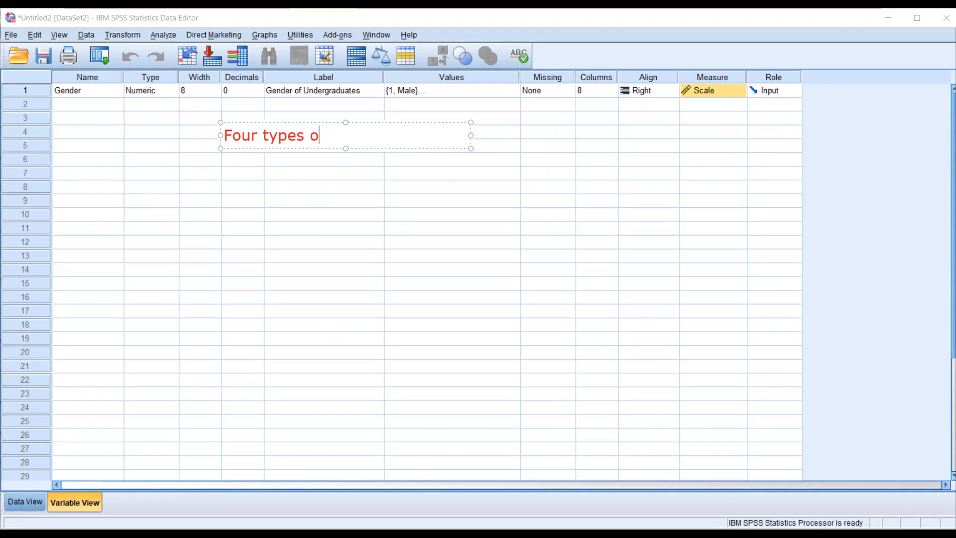
pyautogui.write('f measurement scl')
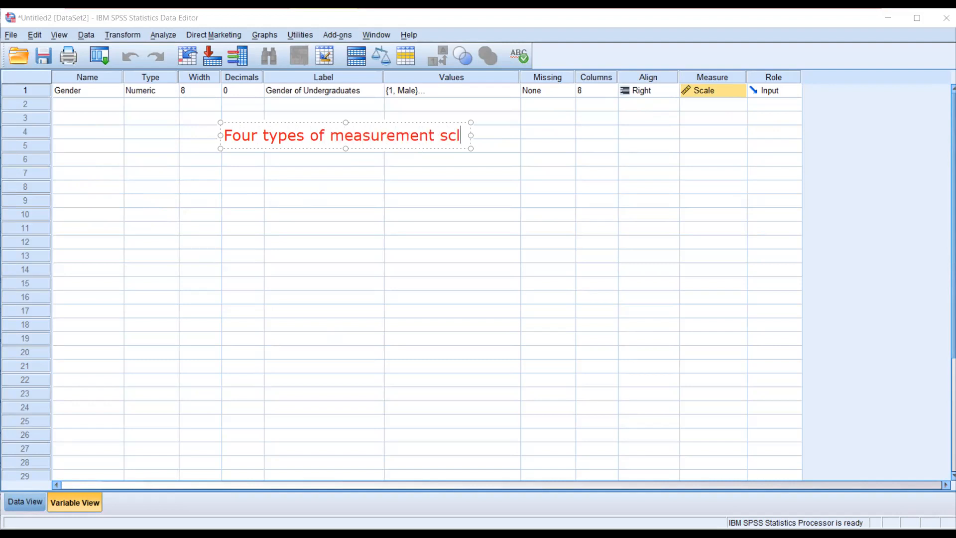
pyautogui.press('BackSpace')
pyautogui.write('a')
pyautogui.write('les')
# - List Nominal, Ordinal, Interval and Ratio on separate lines under the red title and widen the annotation so the title fits one line
pyautogui.press('Return')
pyautogui.write('Nomina;')
pyautogui.press('BackSpace')
pyautogui.write('l')
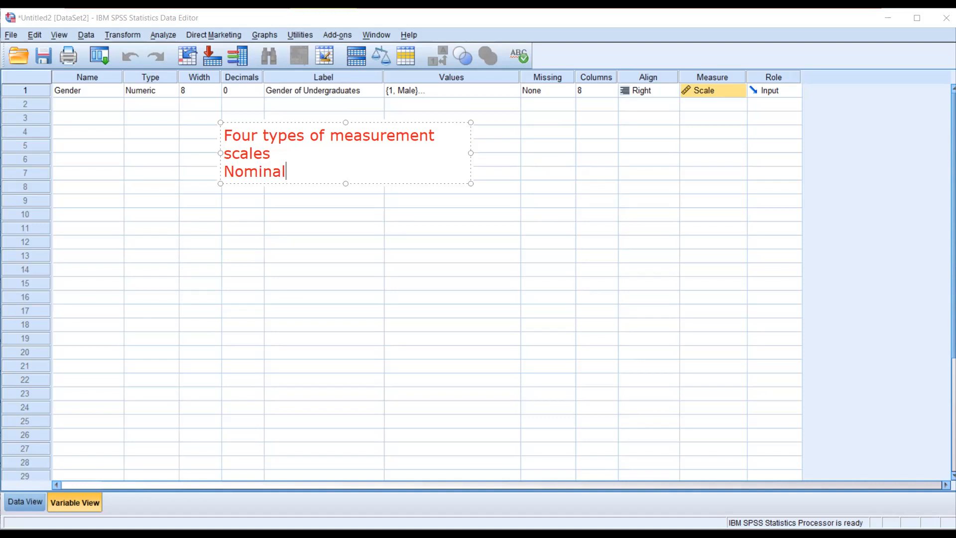
pyautogui.press('Return')
pyautogui.write('Or')
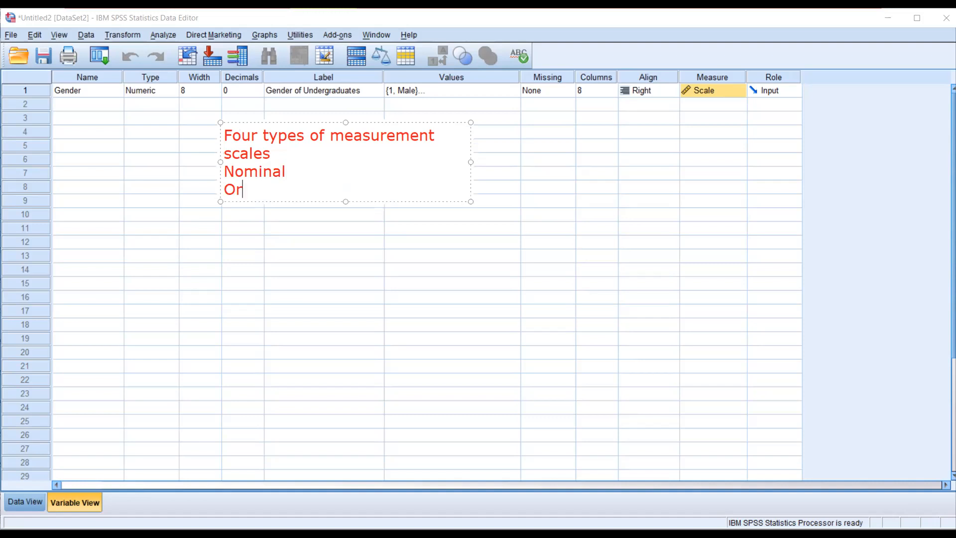
pyautogui.write('dinal')
pyautogui.press('Return')
pyautogui.write('Interval')
pyautogui.press('Return')
pyautogui.write('Ration')
pyautogui.press('BackSpace')
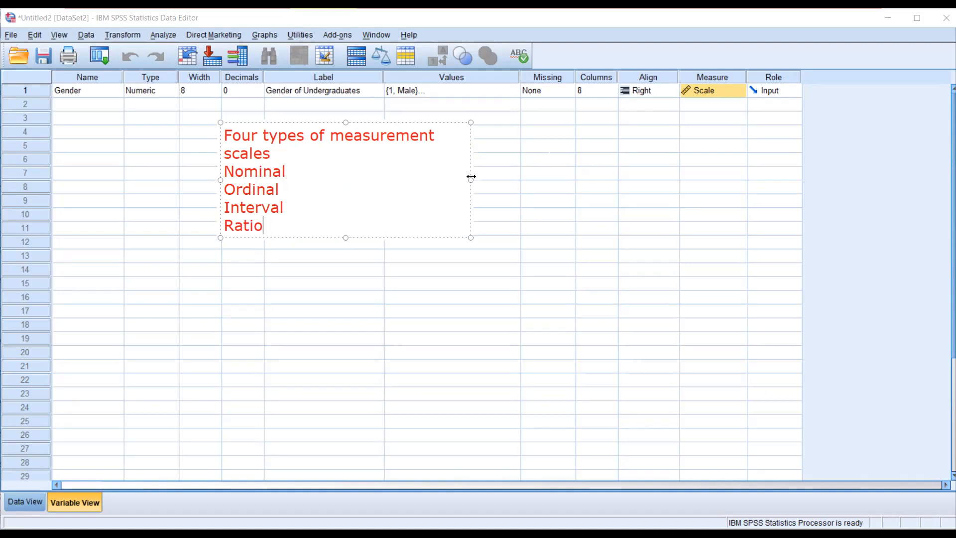
pyautogui.click(616, 162)
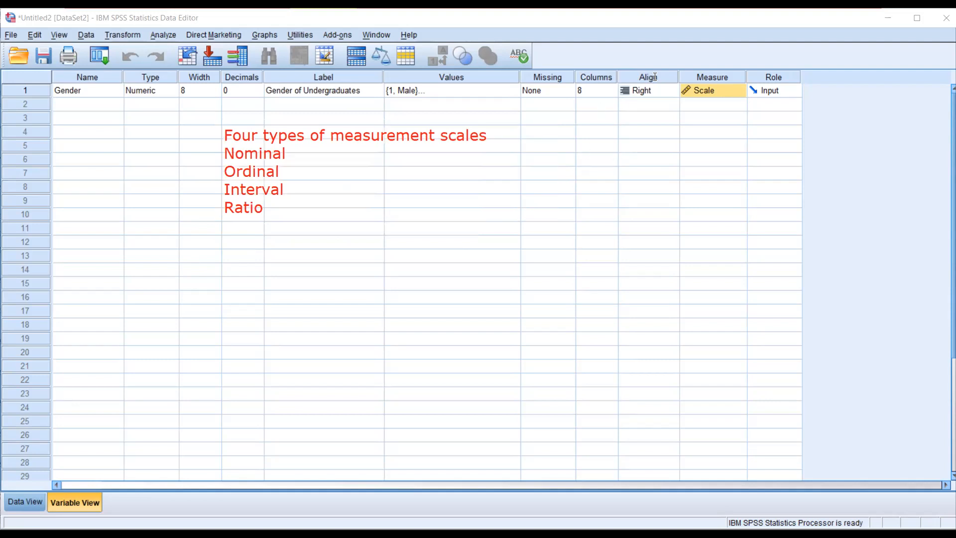
# - Add a blue text annotation titled "SPSS" beside the red list, below the Missing column
pyautogui.click(551, 129)
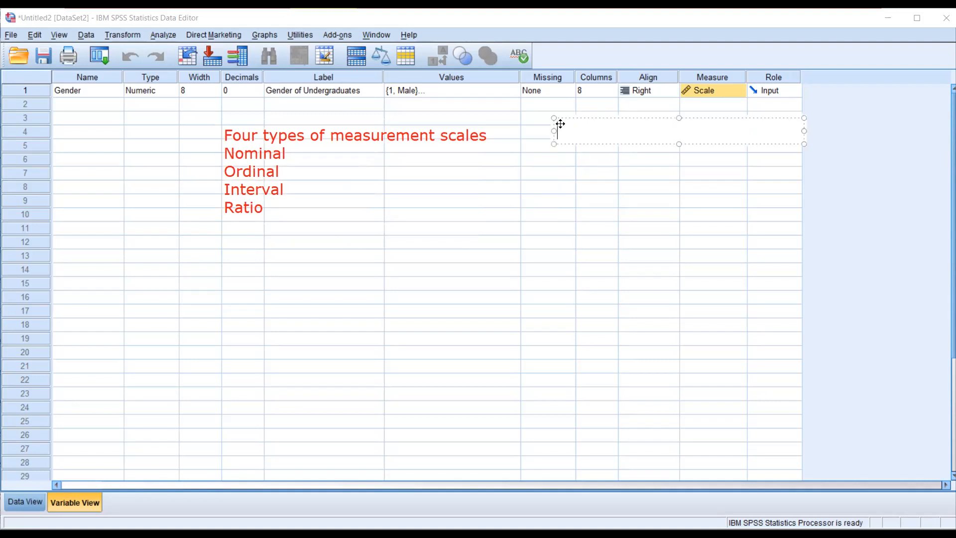
pyautogui.moveTo(596, 150); pyautogui.dragTo(577, 158)
pyautogui.write('SPP')
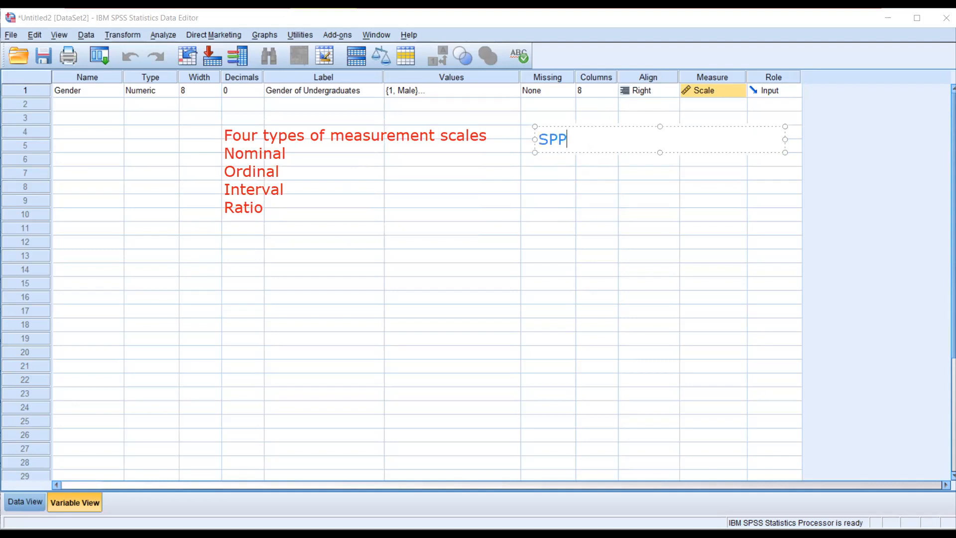
pyautogui.press('BackSpace')
pyautogui.write('SS')
# - List Scale, Ordinal and Nominal on separate lines beneath the blue SPSS title
pyautogui.press('Return')
pyautogui.write('Scale')
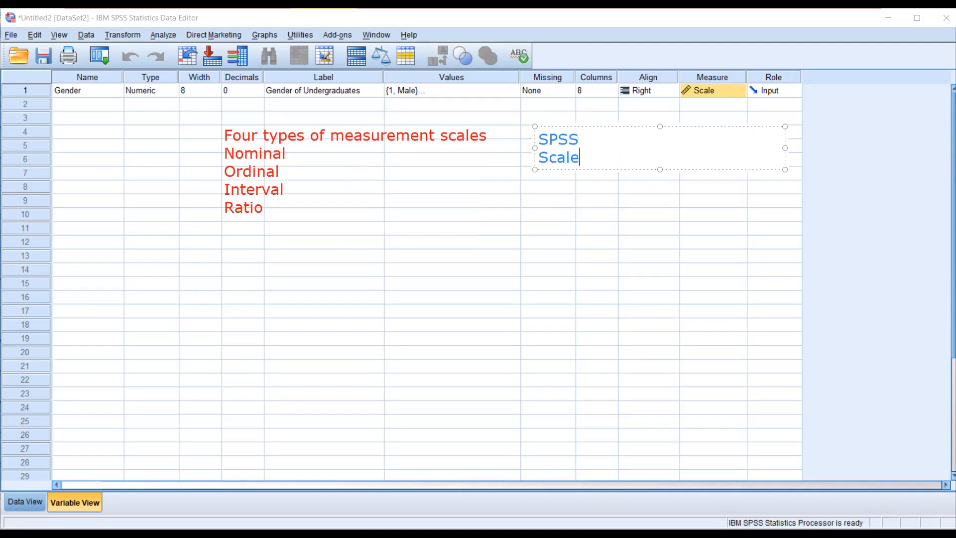
pyautogui.press('Return')
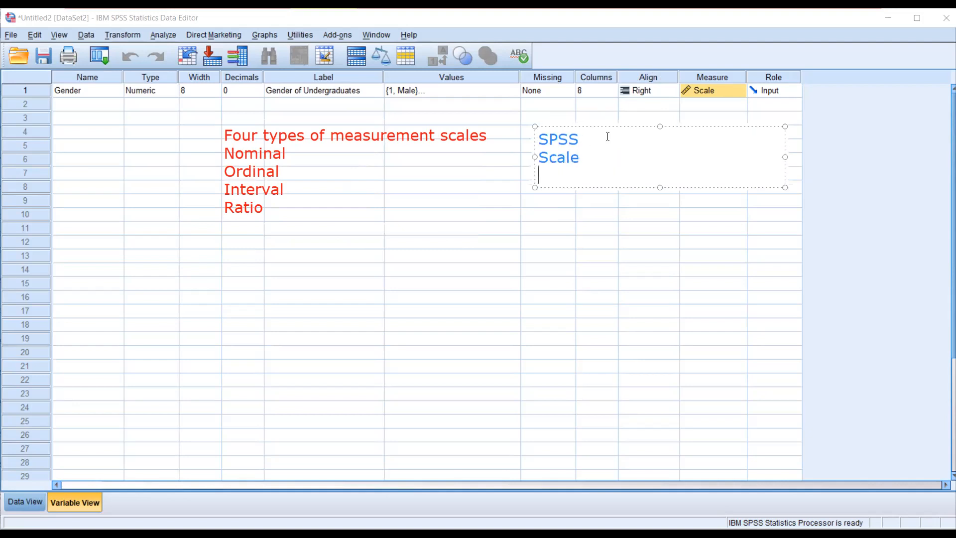
pyautogui.write('Ordinal')
pyautogui.press('Return')
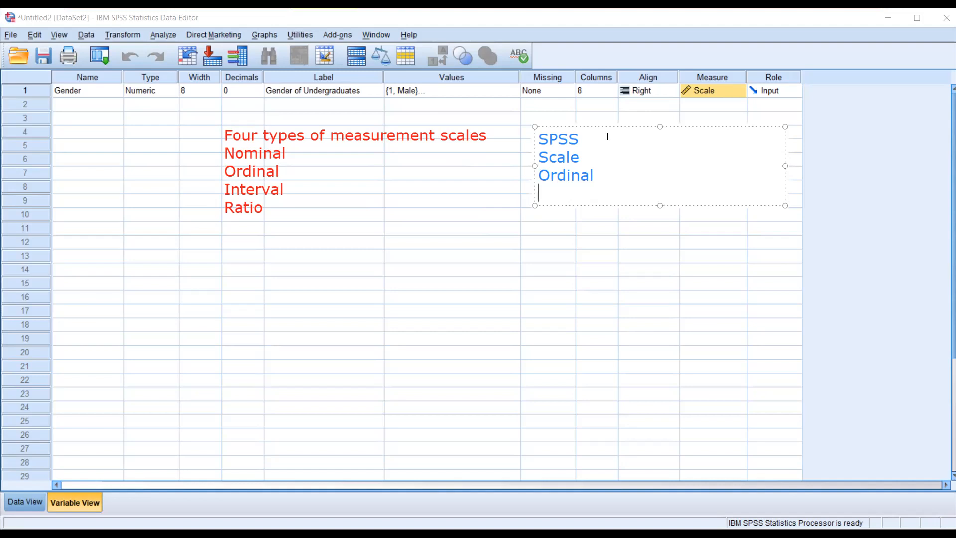
pyautogui.write('Nominal')
pyautogui.click(493, 207)
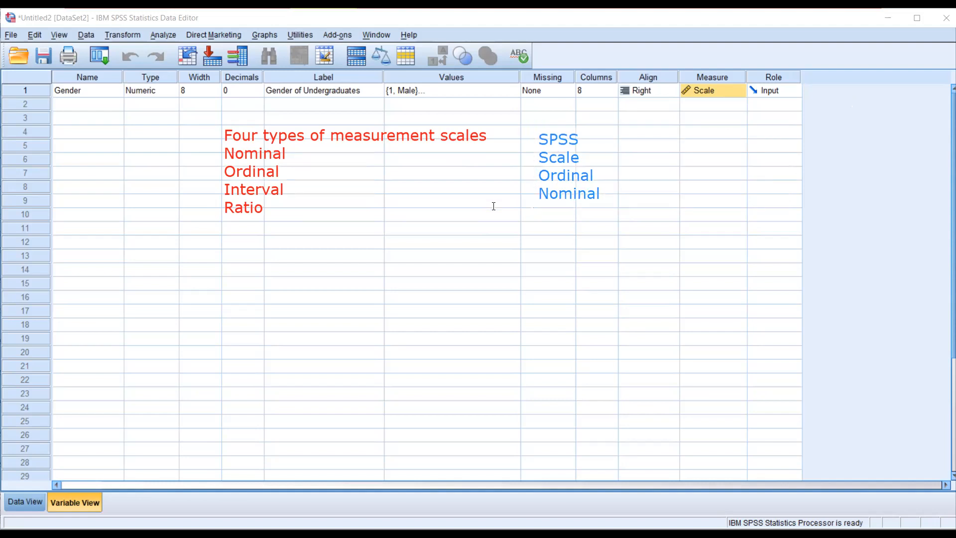
# - Link Nominal and Ordinal to their SPSS counterparts and bracketed Interval and Ratio to Scale with green lines, circling the bracketed pair
pyautogui.moveTo(289, 150)
pyautogui.mouseDown()
pyautogui.moveTo(525, 180)
pyautogui.moveTo(537, 194)
pyautogui.mouseUp()
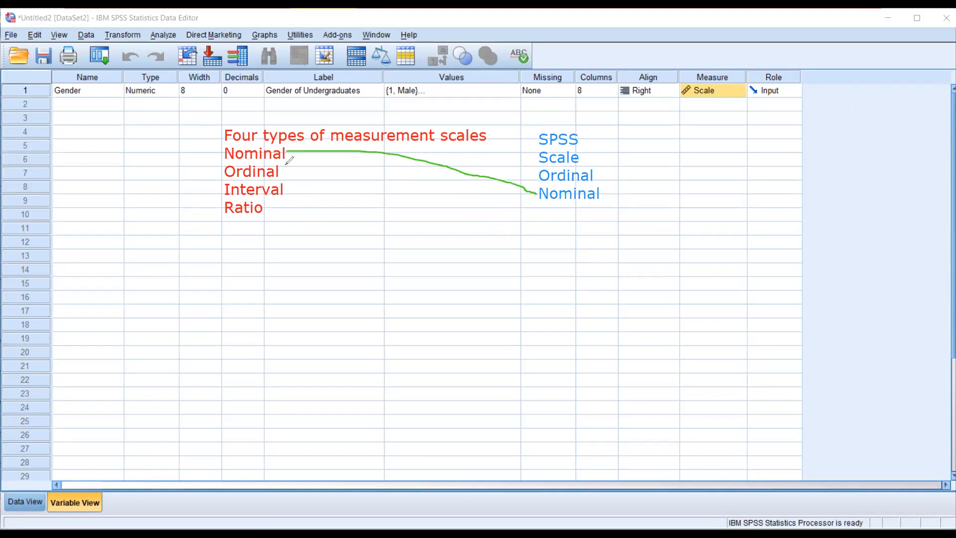
pyautogui.moveTo(286, 166)
pyautogui.mouseDown()
pyautogui.moveTo(521, 184)
pyautogui.moveTo(540, 176)
pyautogui.mouseUp()
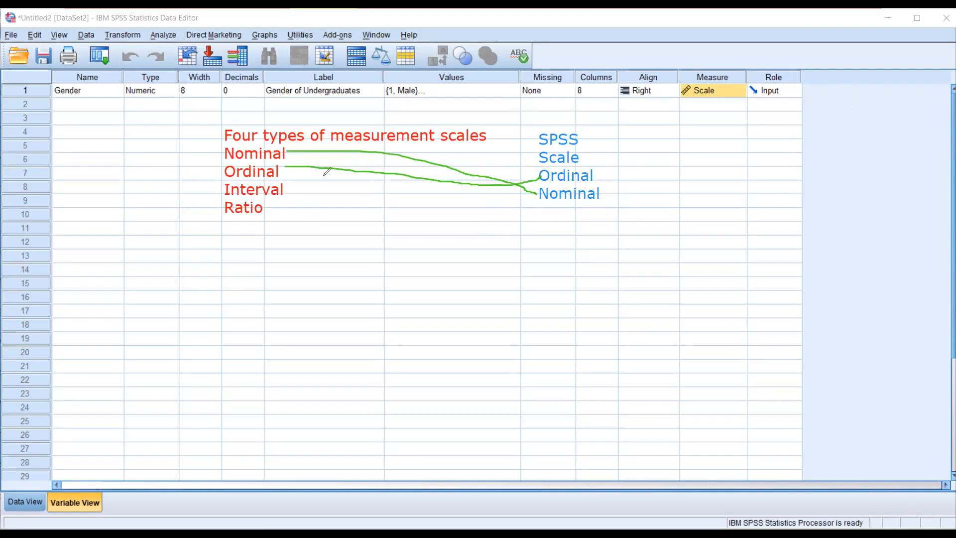
pyautogui.moveTo(285, 186)
pyautogui.mouseDown()
pyautogui.moveTo(294, 206)
pyautogui.moveTo(277, 225)
pyautogui.moveTo(369, 180)
pyautogui.moveTo(532, 160)
pyautogui.mouseUp()
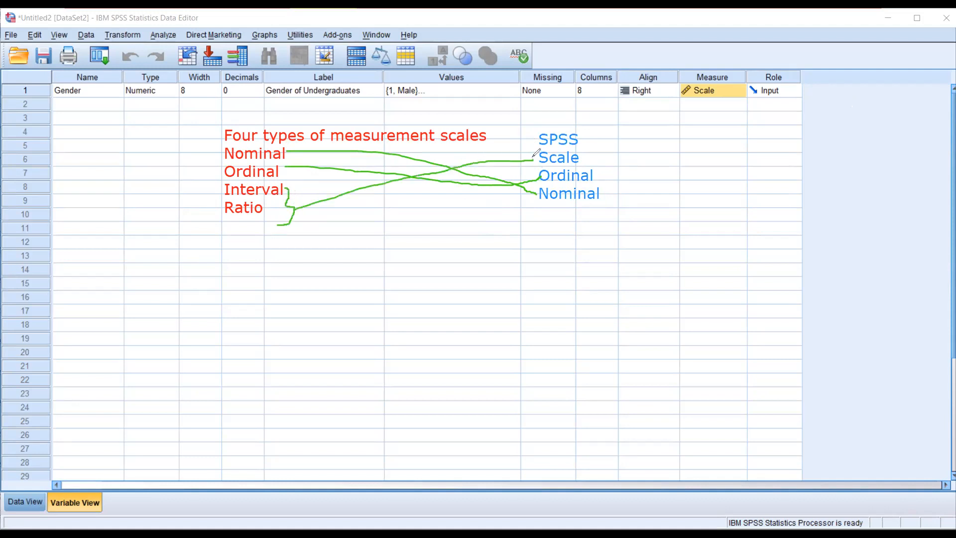
pyautogui.moveTo(219, 186)
pyautogui.mouseDown()
pyautogui.moveTo(217, 216)
pyautogui.moveTo(265, 224)
pyautogui.moveTo(313, 188)
pyautogui.moveTo(241, 182)
pyautogui.moveTo(213, 198)
pyautogui.mouseUp()
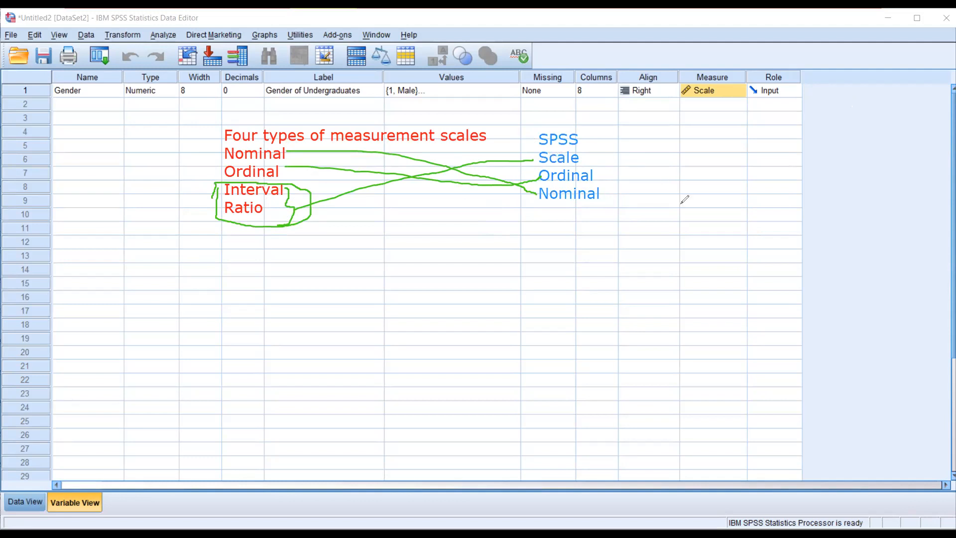
# - Clear all annotations from the screen and set Gender's measure to Nominal
pyautogui.press('Escape')
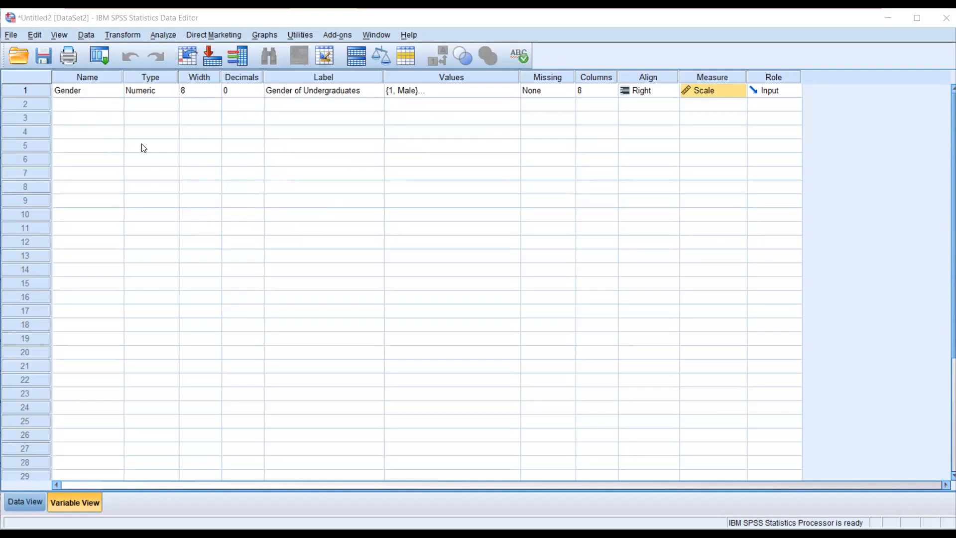
pyautogui.click(738, 91)
pyautogui.click(718, 130)
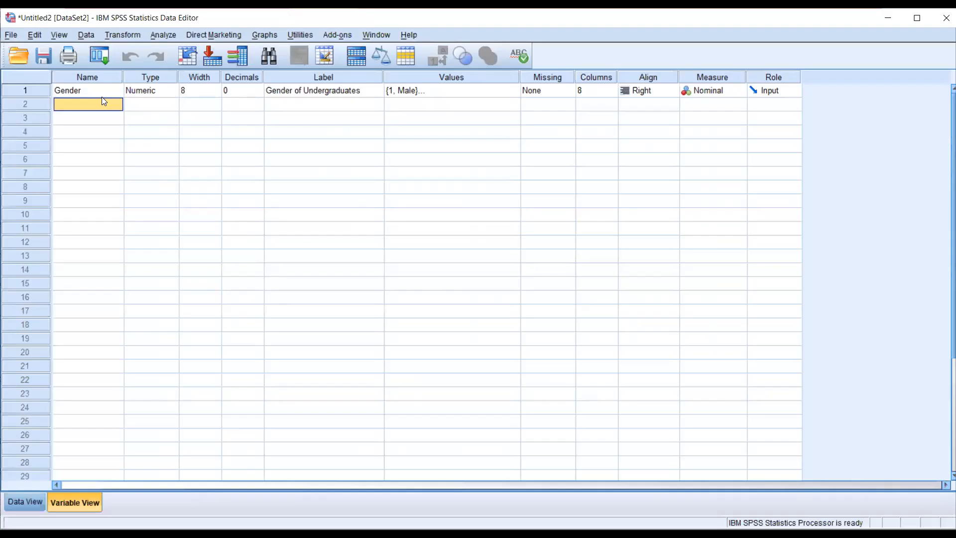
# - Add a second variable named Degree in row 2 with 0 decimals
pyautogui.write('D')
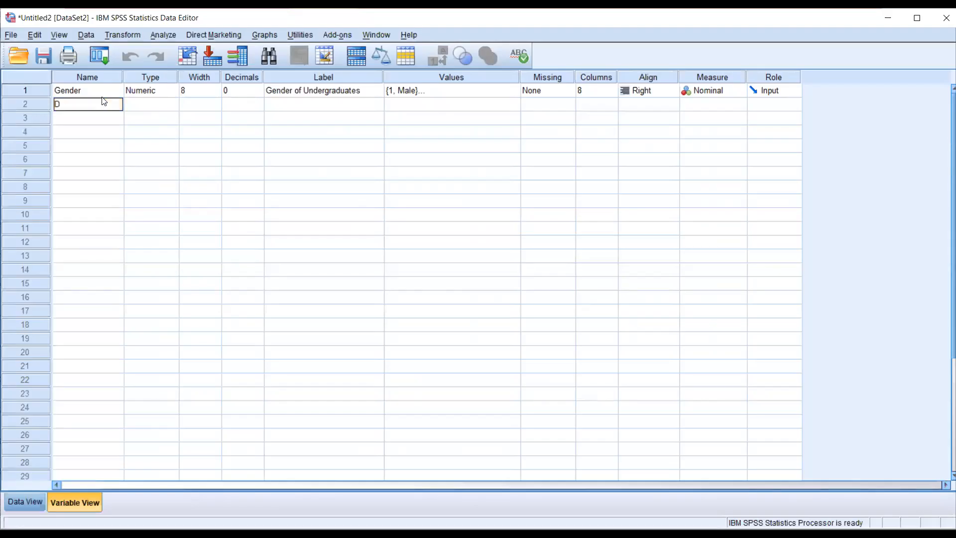
pyautogui.write('egree')
pyautogui.click(134, 103)
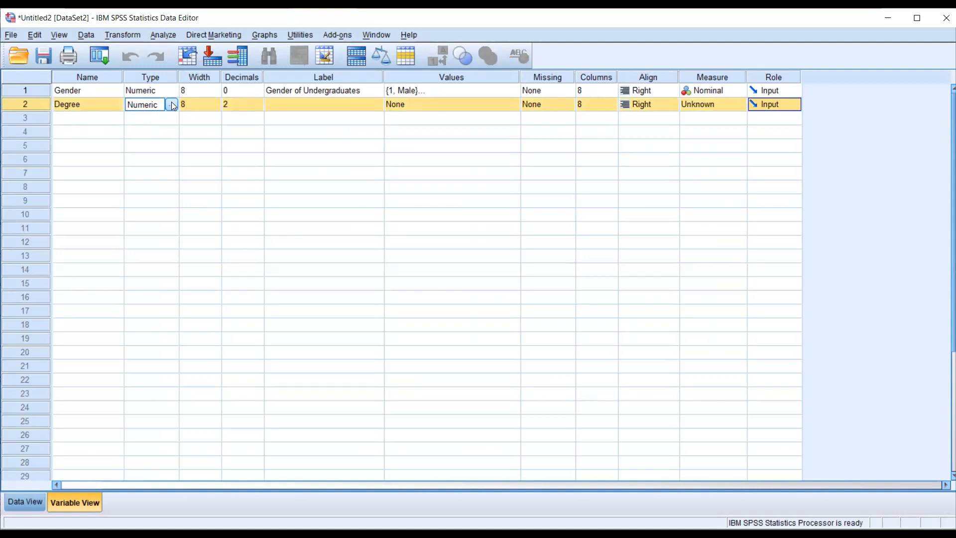
pyautogui.click(246, 106)
pyautogui.click(259, 110)
pyautogui.click(259, 110)
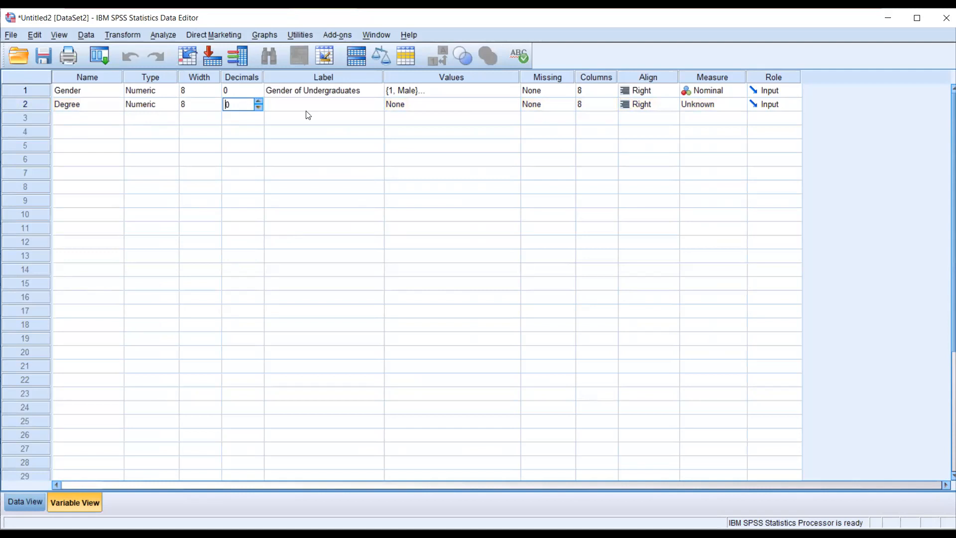
# - Label the Degree variable "Degree Part"
pyautogui.click(309, 105)
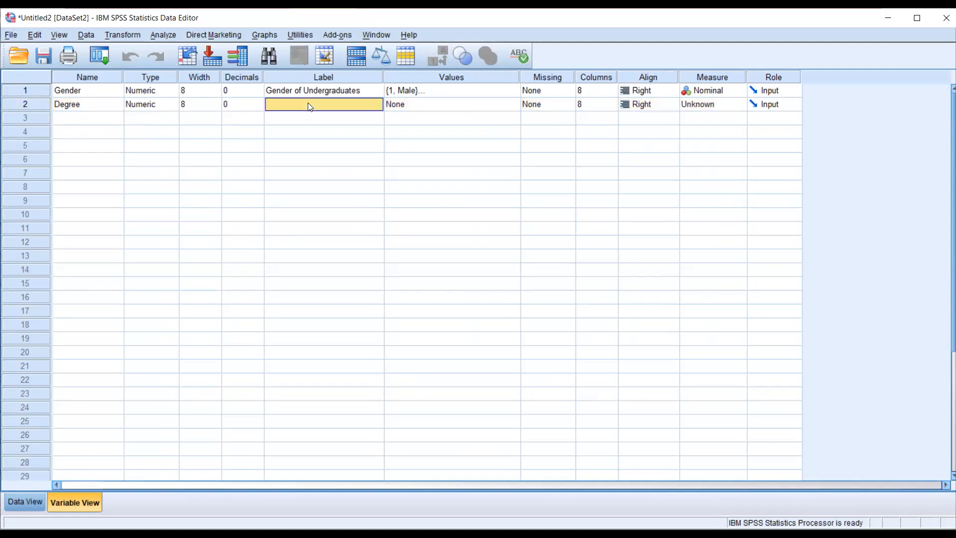
pyautogui.write('Degree')
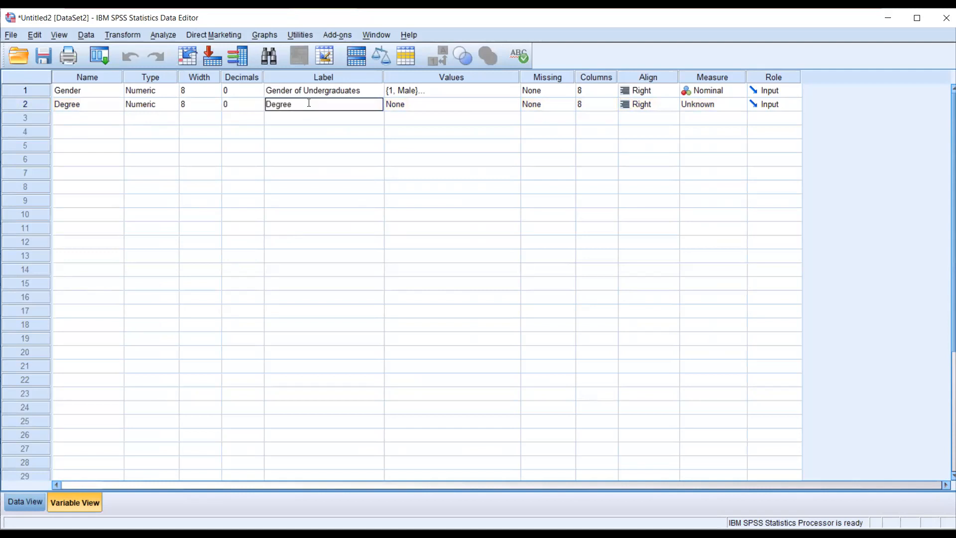
pyautogui.write(' Part')
pyautogui.click(302, 116)
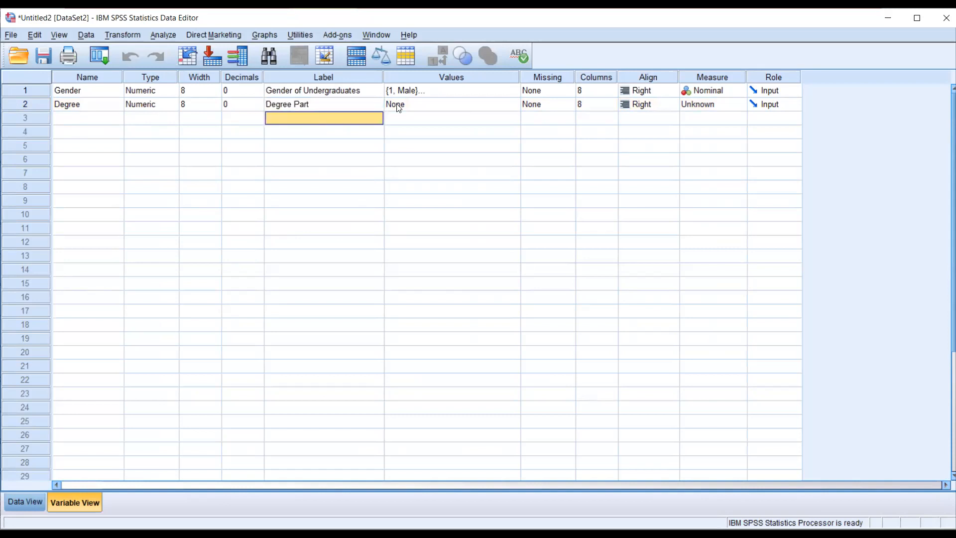
# - Check the degree part codes in the Word questionnaire and add the value label 1 = "Degree Part I" to the Degree variable
pyautogui.click(429, 104)
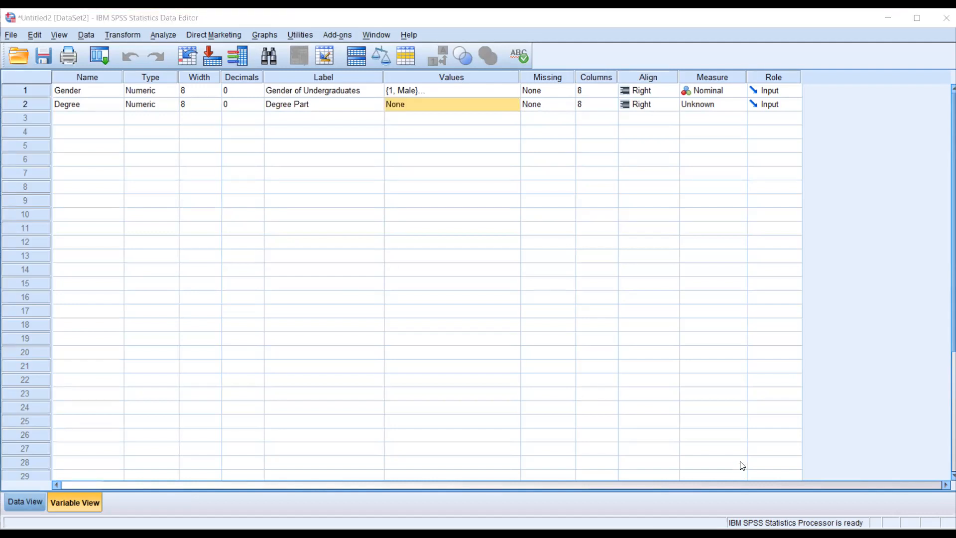
pyautogui.hotkey('alt', 'Tab')
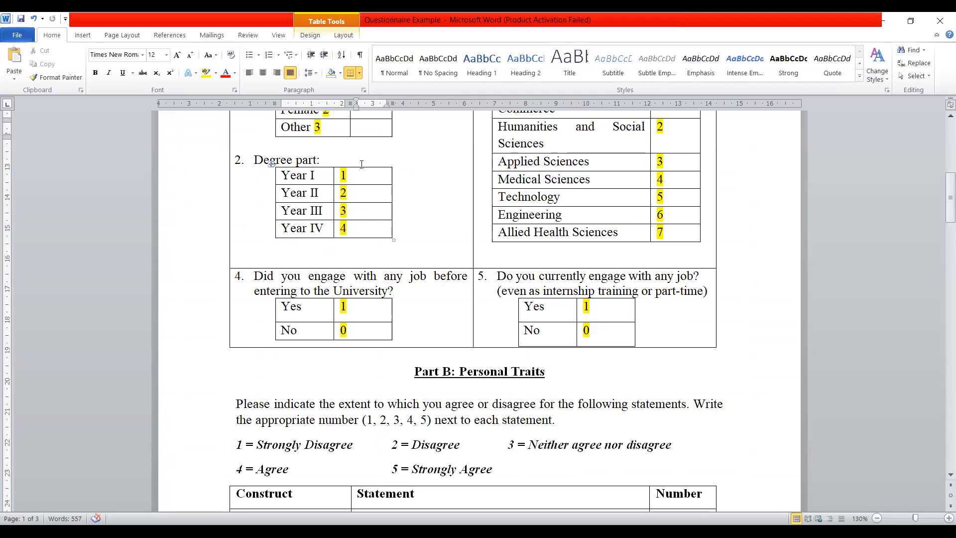
pyautogui.hotkey('alt', 'Tab')
pyautogui.write('1')
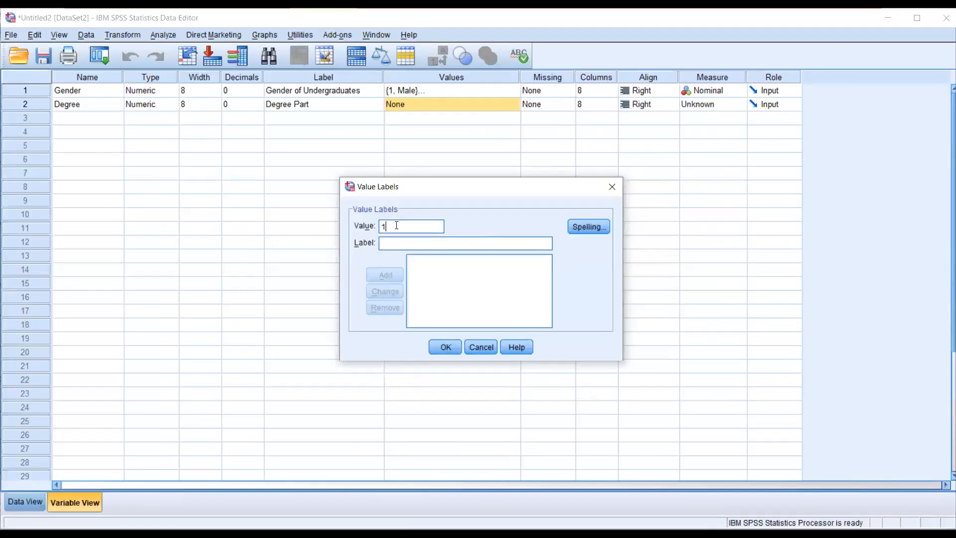
pyautogui.click(408, 240)
pyautogui.write('Degr')
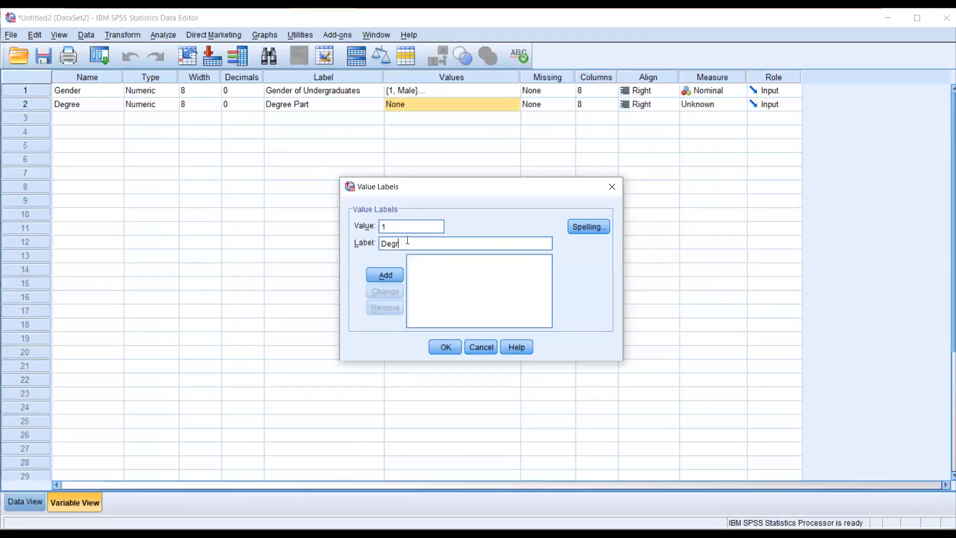
pyautogui.write('ee PArt')
pyautogui.press('BackSpace')
pyautogui.press('BackSpace')
pyautogui.press('BackSpace')
pyautogui.write('art I')
pyautogui.click(382, 272)
# - Add the Degree value labels 2 = "Degree Part II" and 3 = "Degree Part III"
pyautogui.write('2')
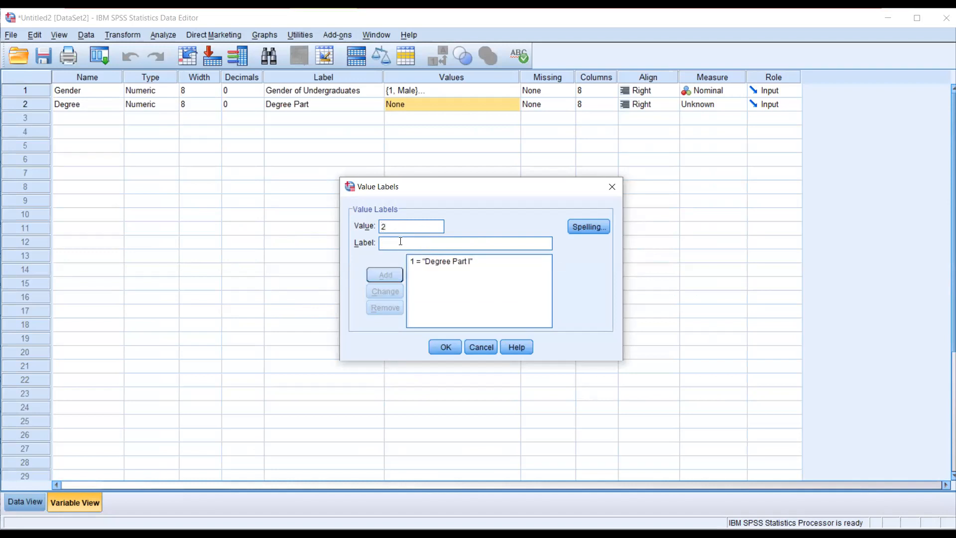
pyautogui.write('Degree ')
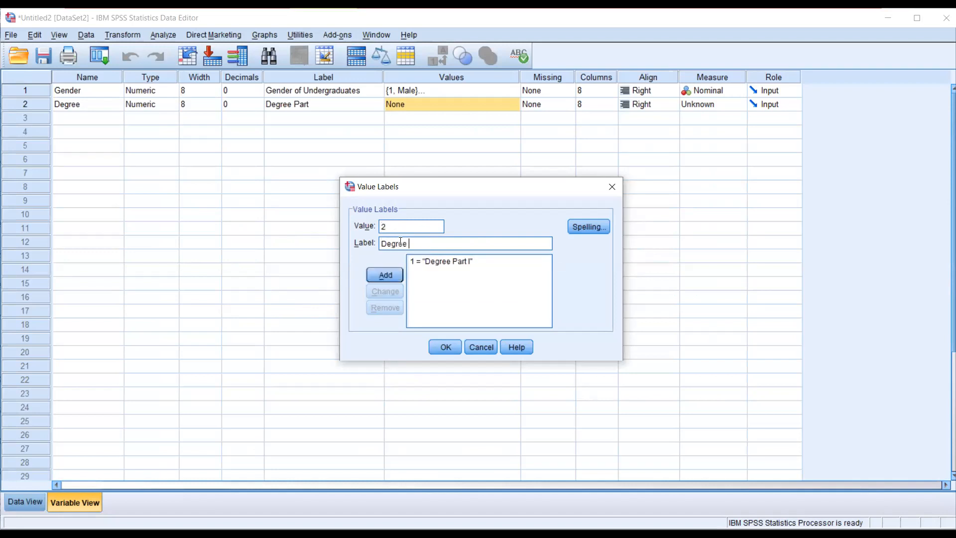
pyautogui.write('Part II')
pyautogui.click(390, 274)
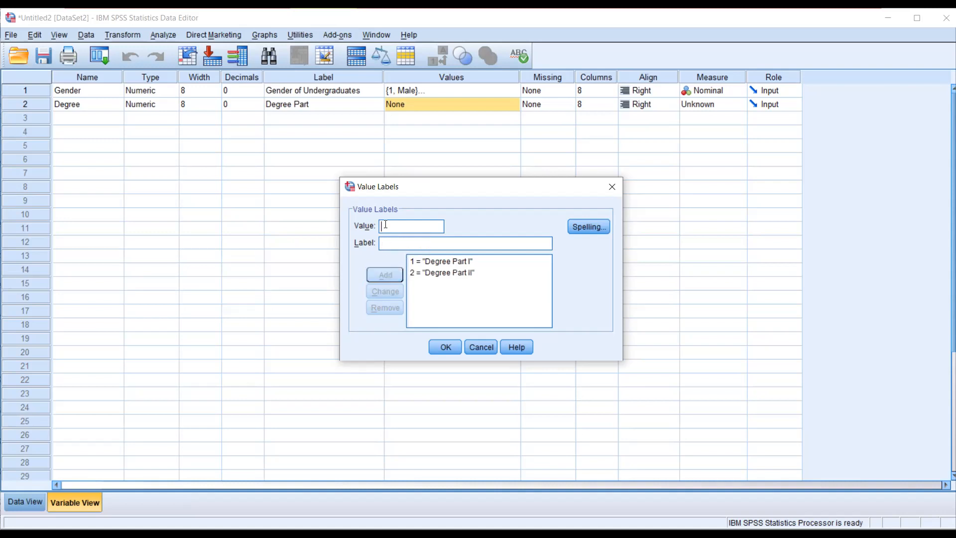
pyautogui.click(386, 226)
pyautogui.write('3')
pyautogui.write('Degree (')
pyautogui.press('BackSpace')
pyautogui.write('Part III')
pyautogui.click(377, 273)
# - Complete Degree's value labels with 4 = "Degree Part IV" and set the variable's measure to Nominal
pyautogui.write('4')
pyautogui.click(388, 244)
pyautogui.write('Degree Part IV')
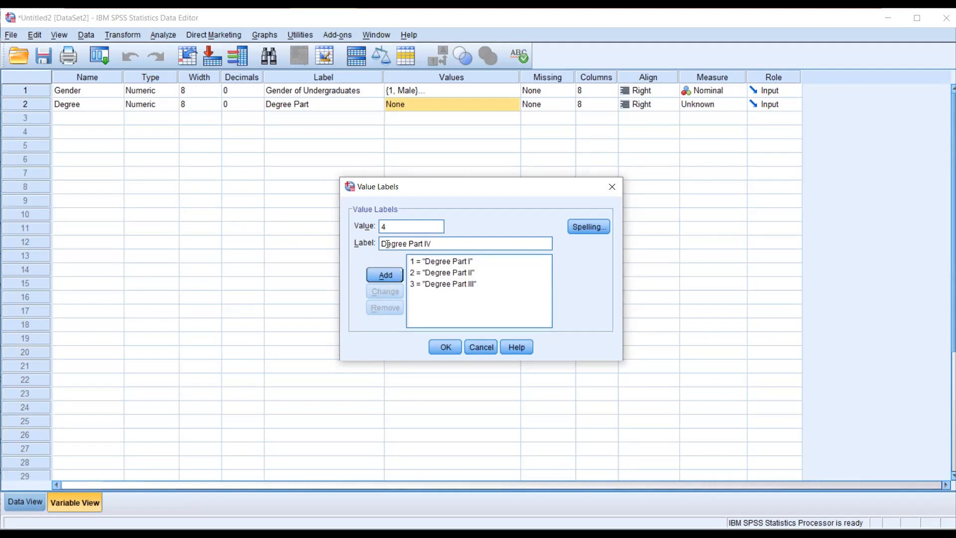
pyautogui.click(395, 274)
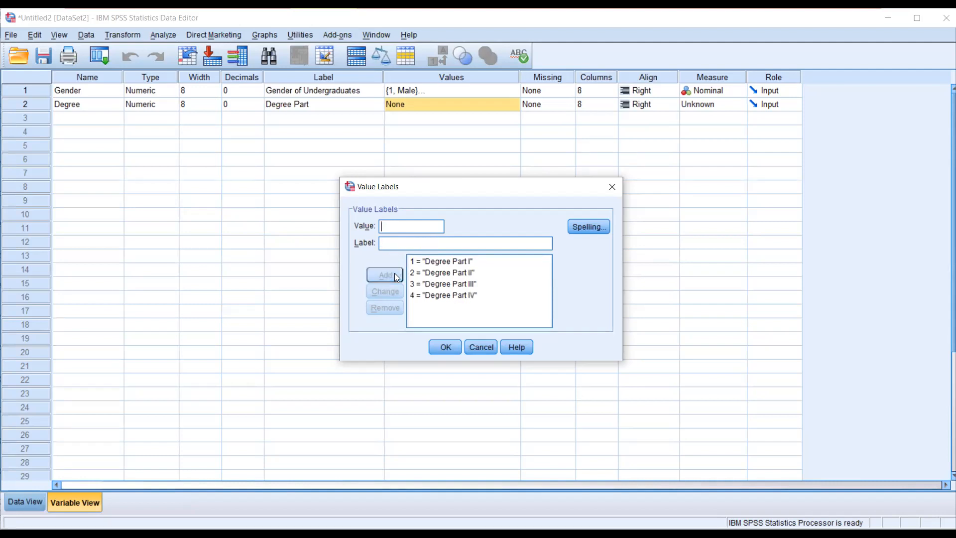
pyautogui.click(447, 347)
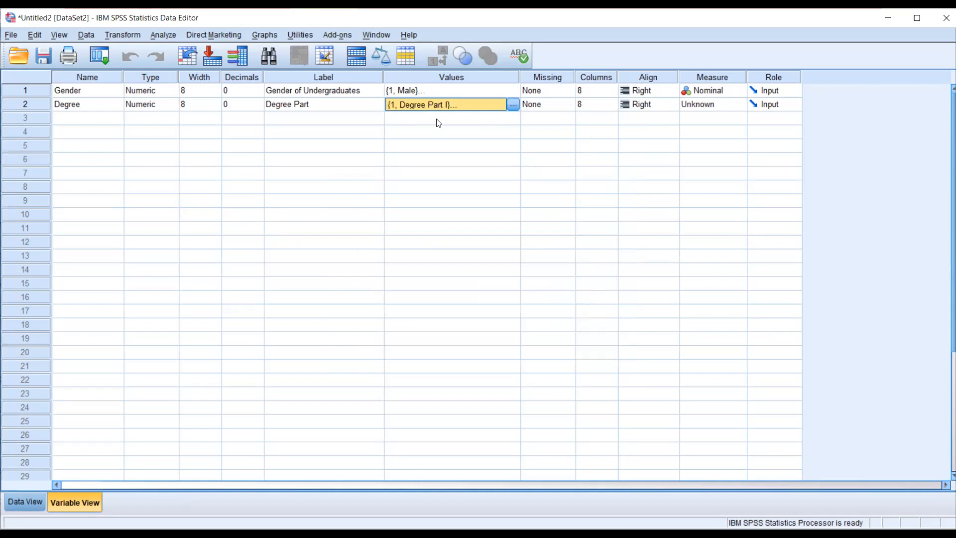
pyautogui.click(739, 103)
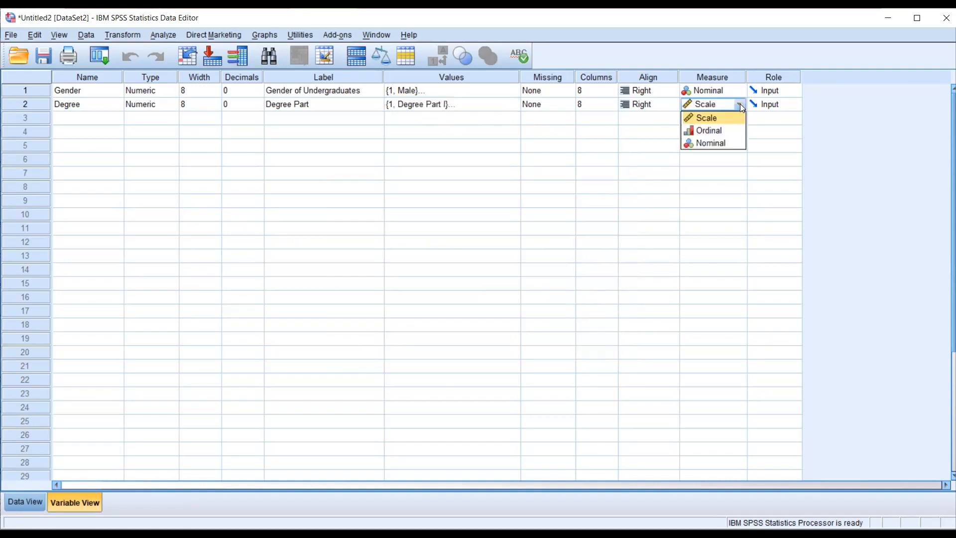
pyautogui.click(721, 143)
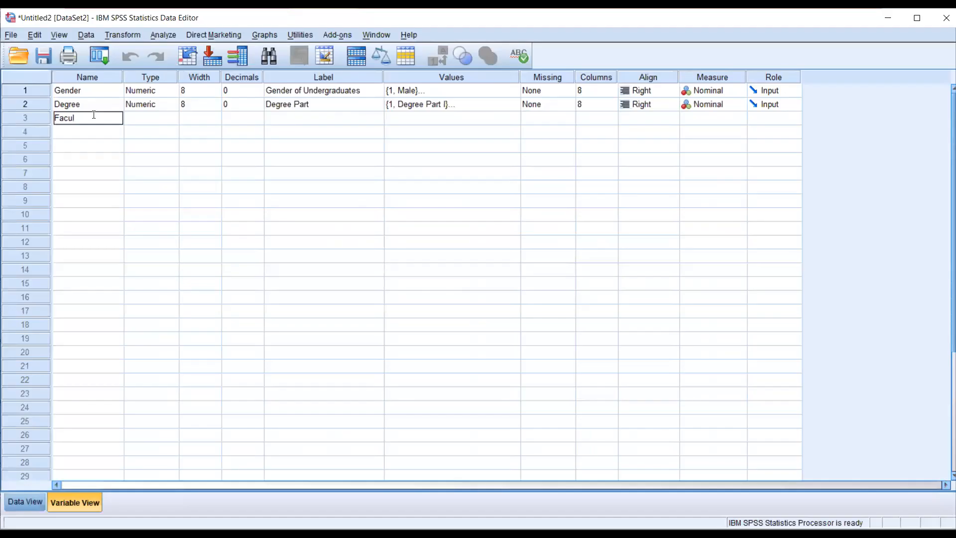
# - Add a third variable named Faculty in row 3 with 0 decimals, following the Word questionnaire
pyautogui.write('ty')
pyautogui.click(154, 120)
pyautogui.click(243, 120)
pyautogui.click(259, 121)
pyautogui.click(260, 121)
# - Label the Faculty variable "Faclty of the University"
pyautogui.click(287, 120)
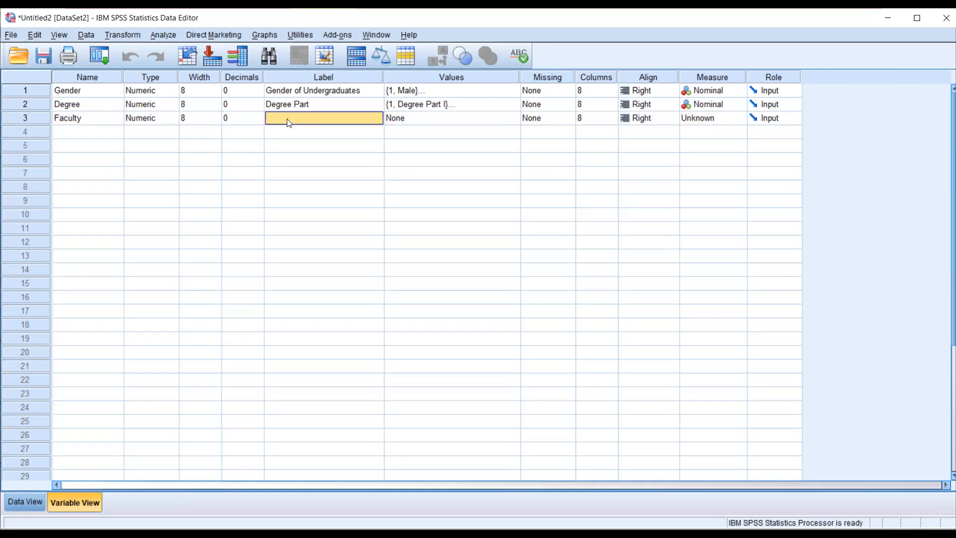
pyautogui.write('Fac')
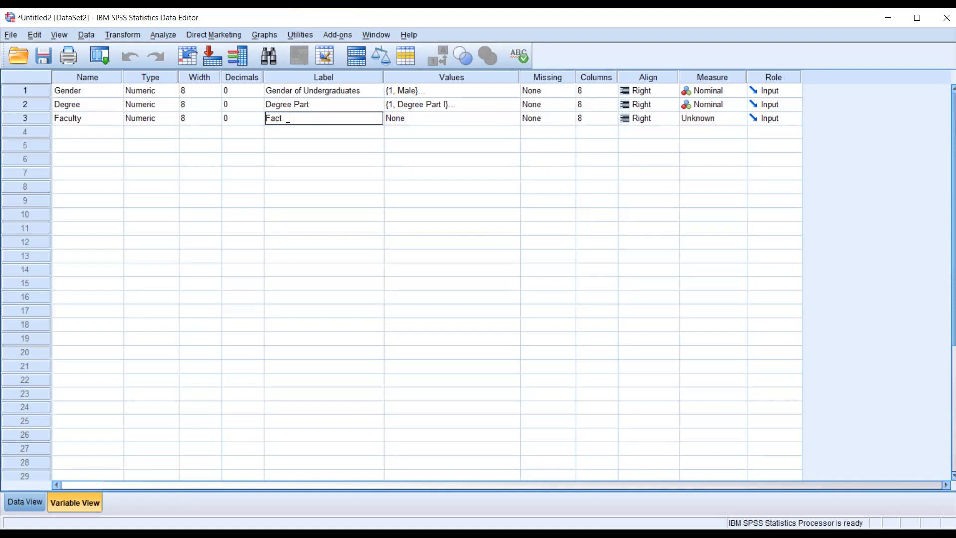
pyautogui.write('lty of the University')
pyautogui.click(301, 78)
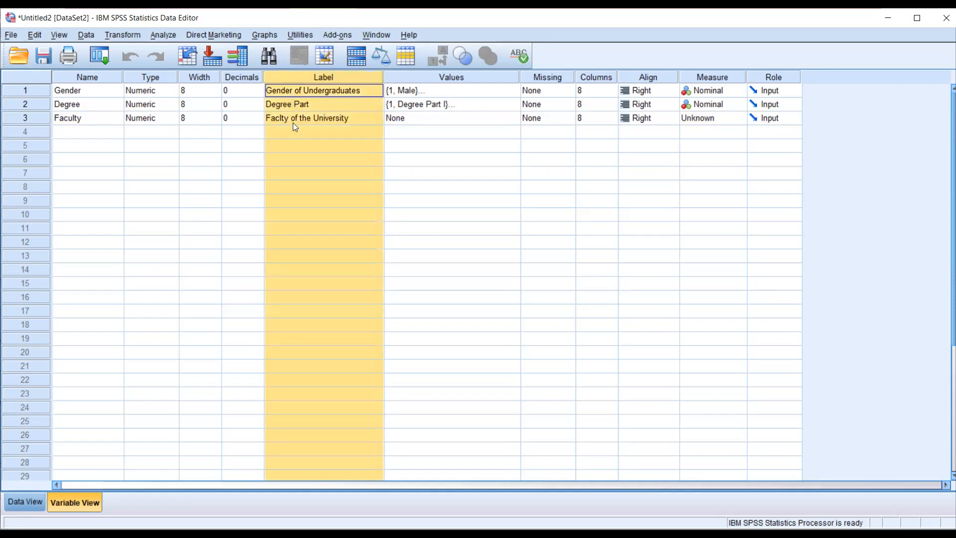
pyautogui.click(361, 120)
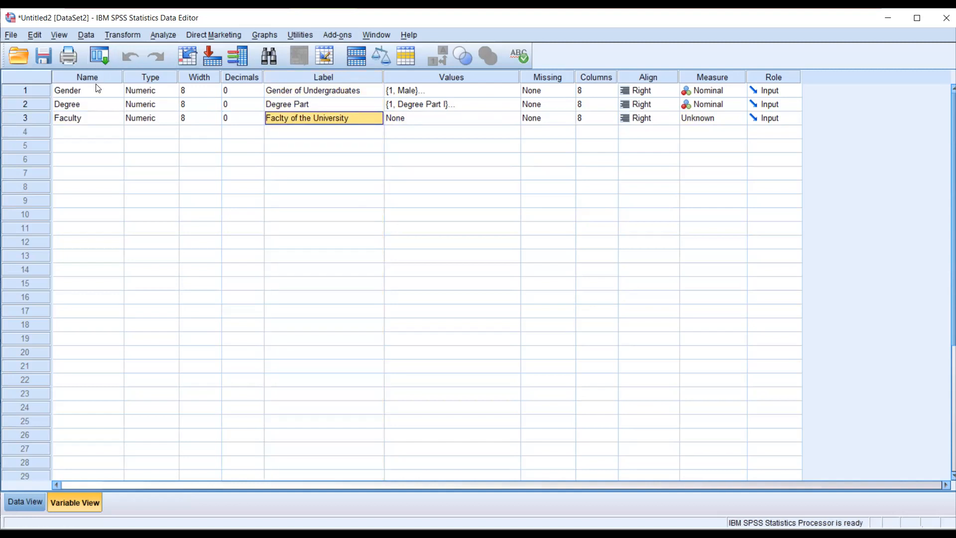
# - Start Faculty's value labels by adding 1 = "FMSC"
pyautogui.click(463, 118)
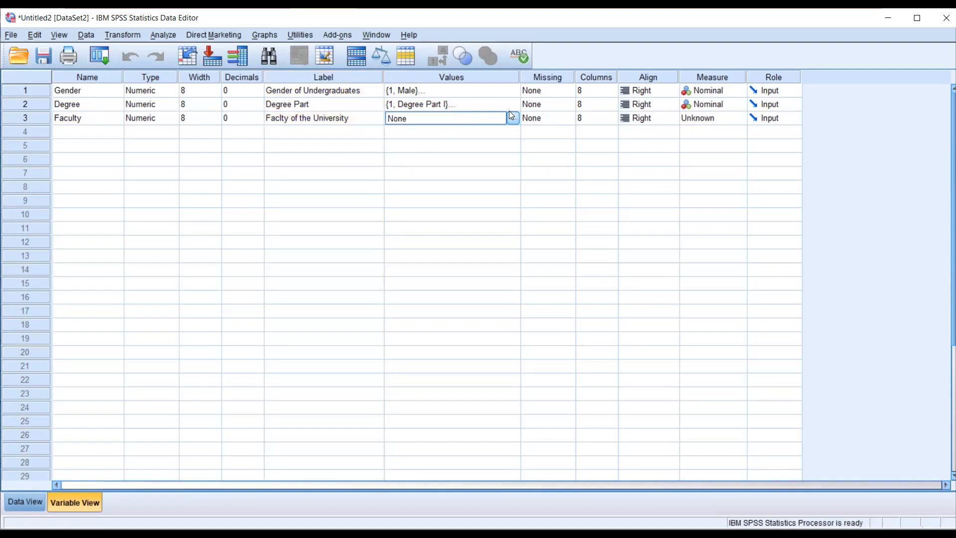
pyautogui.click(513, 117)
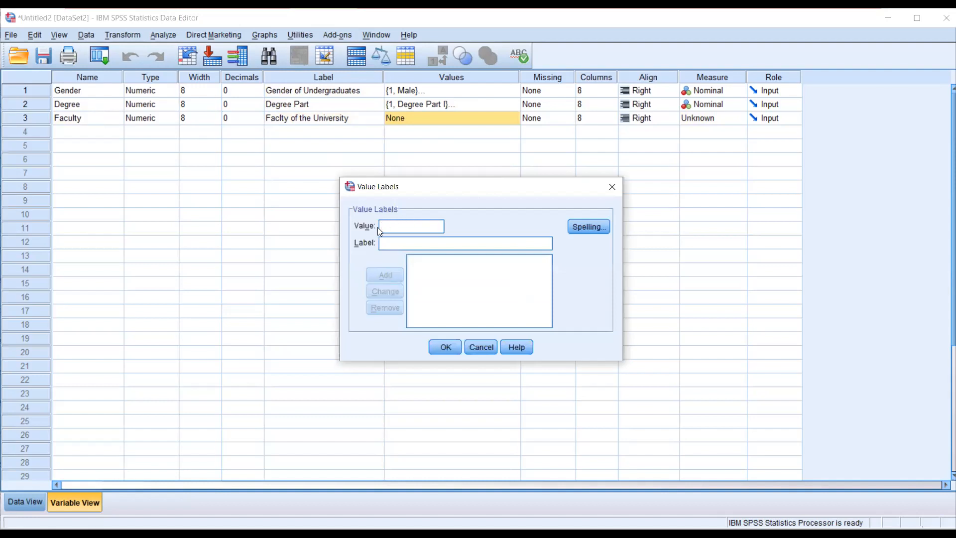
pyautogui.write('1')
pyautogui.press('Tab')
pyautogui.write('FMSC')
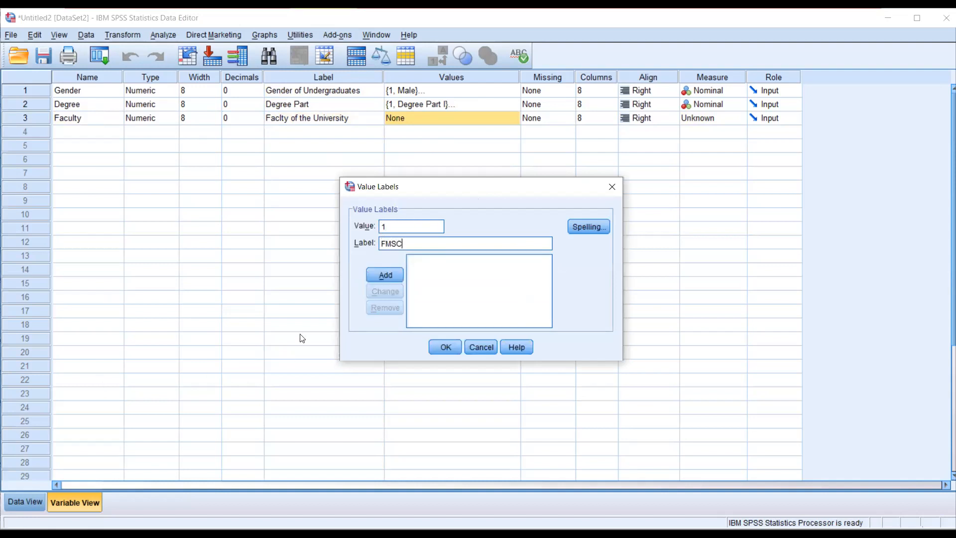
pyautogui.click(390, 275)
# - Add the Faculty value labels 2 = "FHSS" and 3 = "AS"
pyautogui.write('2')
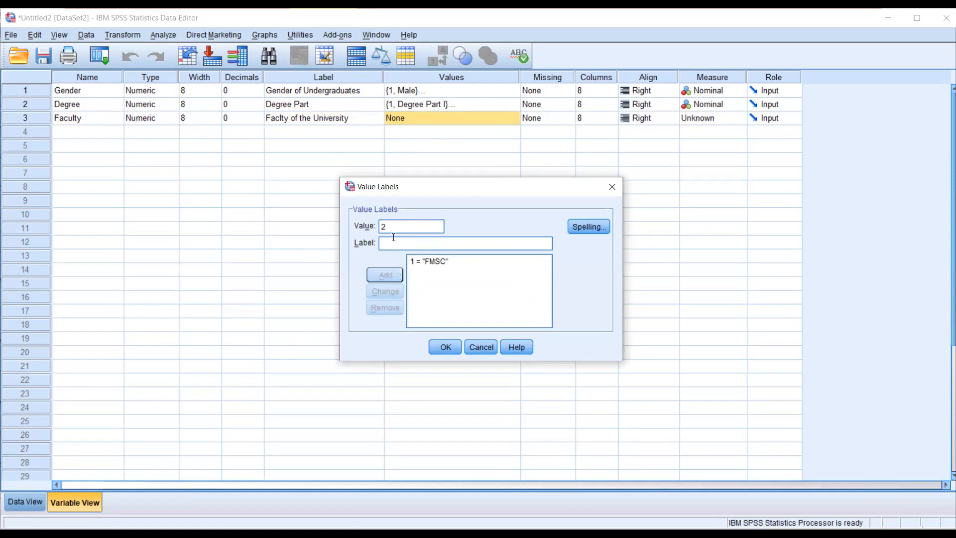
pyautogui.write('FS')
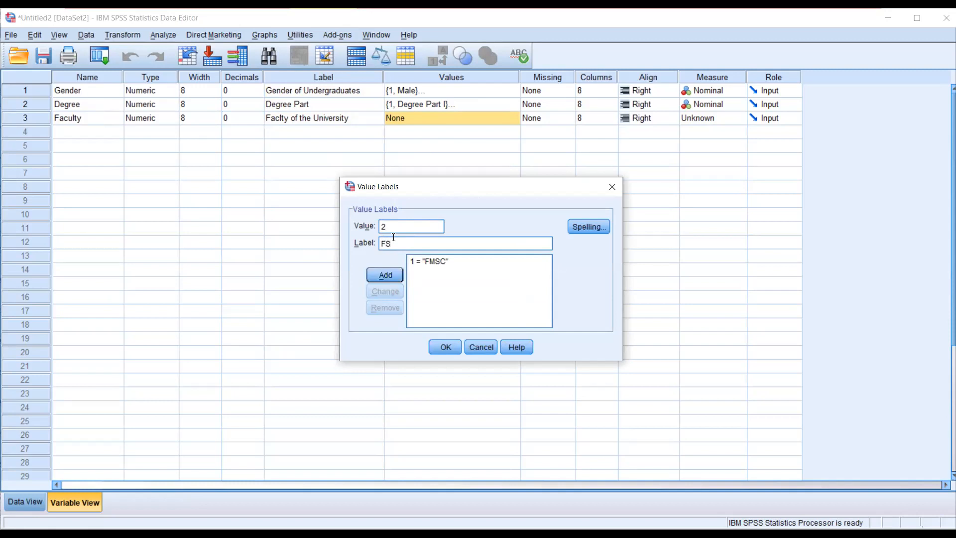
pyautogui.press('BackSpace')
pyautogui.write('HSS')
pyautogui.click(382, 276)
pyautogui.write('3')
pyautogui.click(396, 242)
pyautogui.write('AS')
pyautogui.click(369, 272)
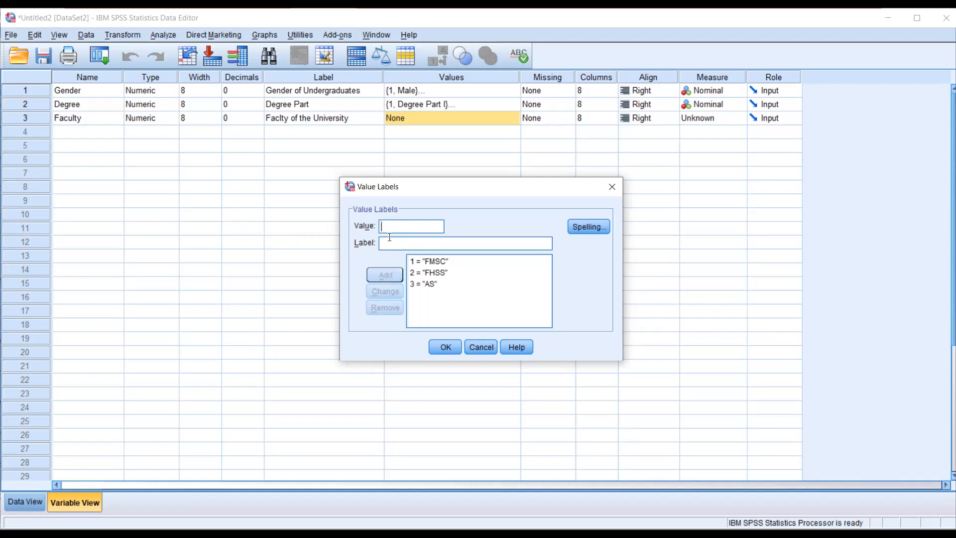
# - Add the Faculty value labels 4 = "MS" and 5 = "FIT"
pyautogui.write('4')
pyautogui.write('MS')
pyautogui.click(391, 273)
pyautogui.write('5')
pyautogui.click(398, 243)
pyautogui.write('F')
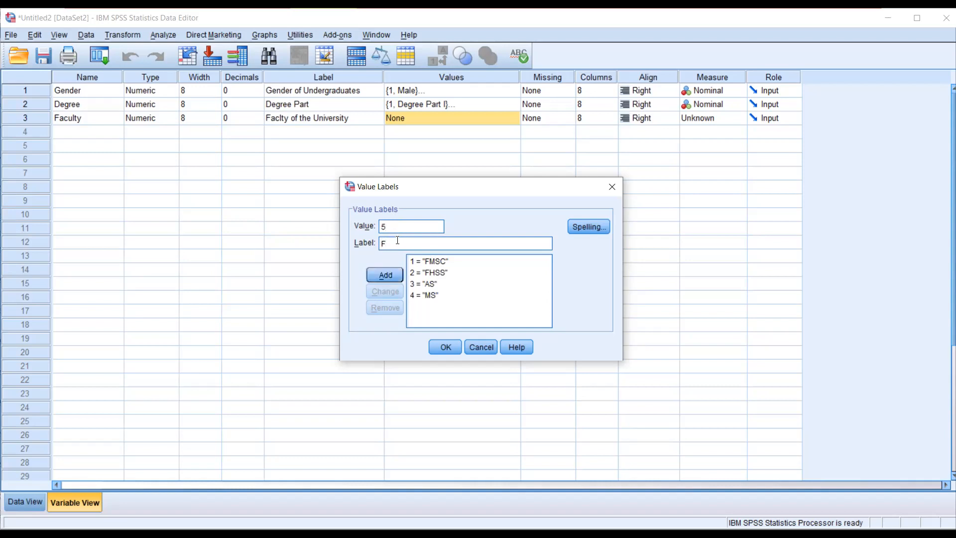
pyautogui.write('IT')
pyautogui.click(382, 274)
# - Add the Faculty value label 6 = "FE"
pyautogui.write('6')
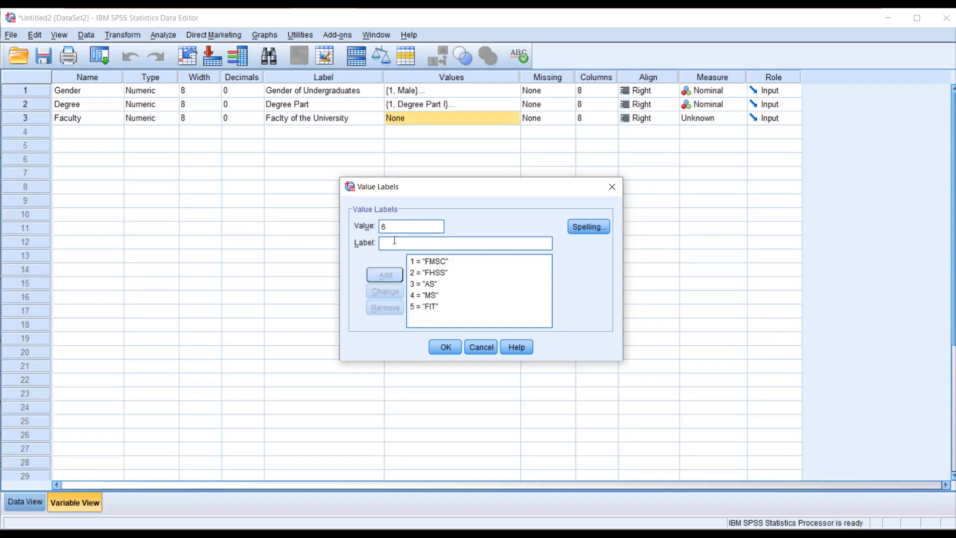
pyautogui.write(' = "F')
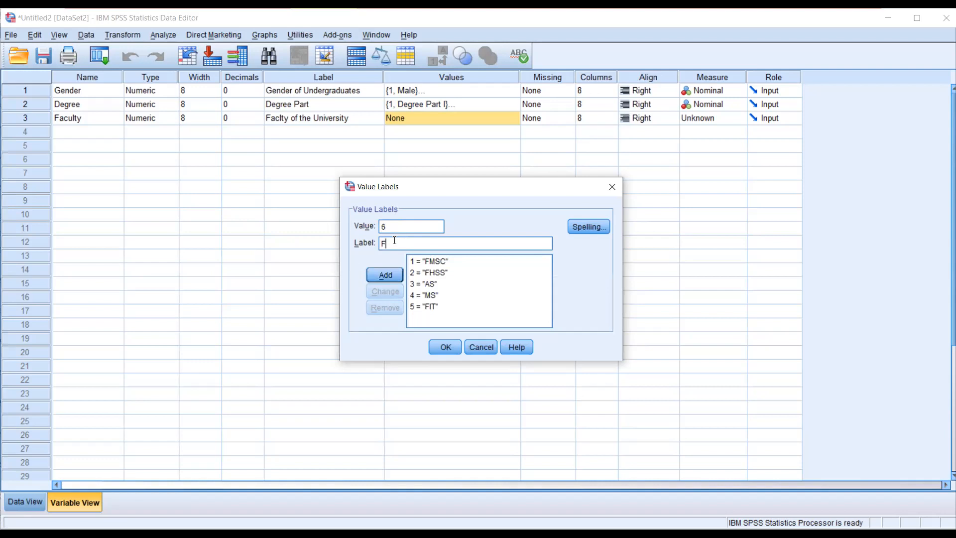
pyautogui.write('E')
pyautogui.click(380, 276)
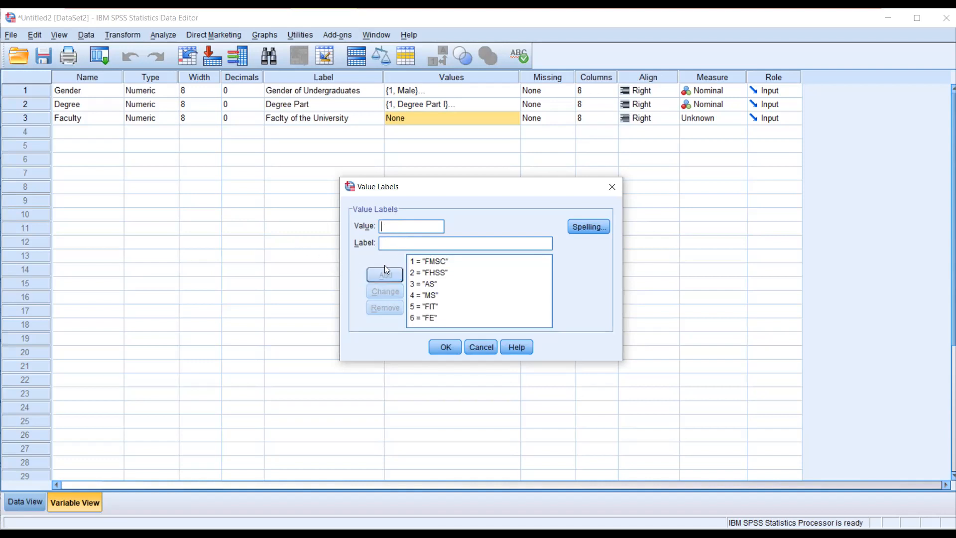
# - Check the last faculty in the Word questionnaire and add the Faculty value label 7 = "FAHS"
pyautogui.click(634, 62)
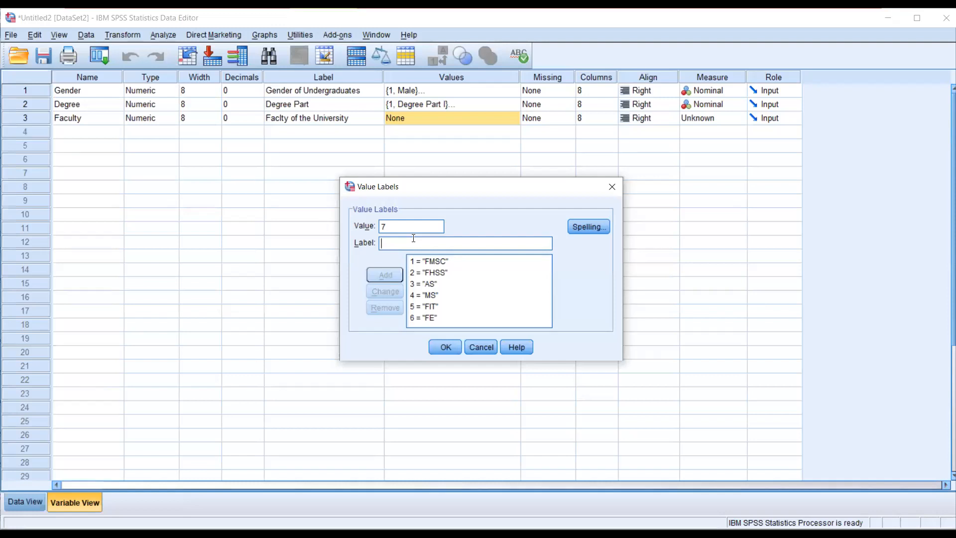
pyautogui.write('H')
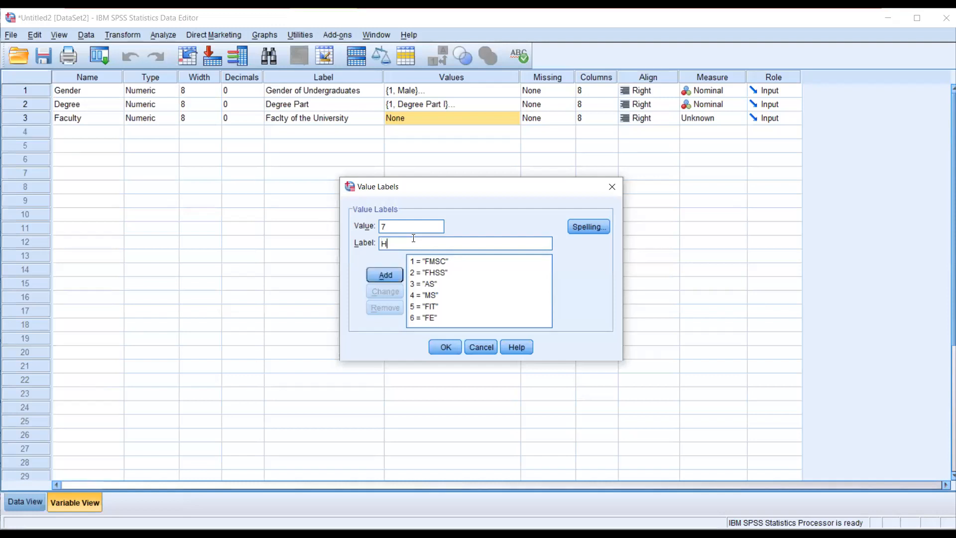
pyautogui.write('AHS')
pyautogui.click(386, 243)
pyautogui.press('BackSpace')
pyautogui.write('F')
pyautogui.click(388, 271)
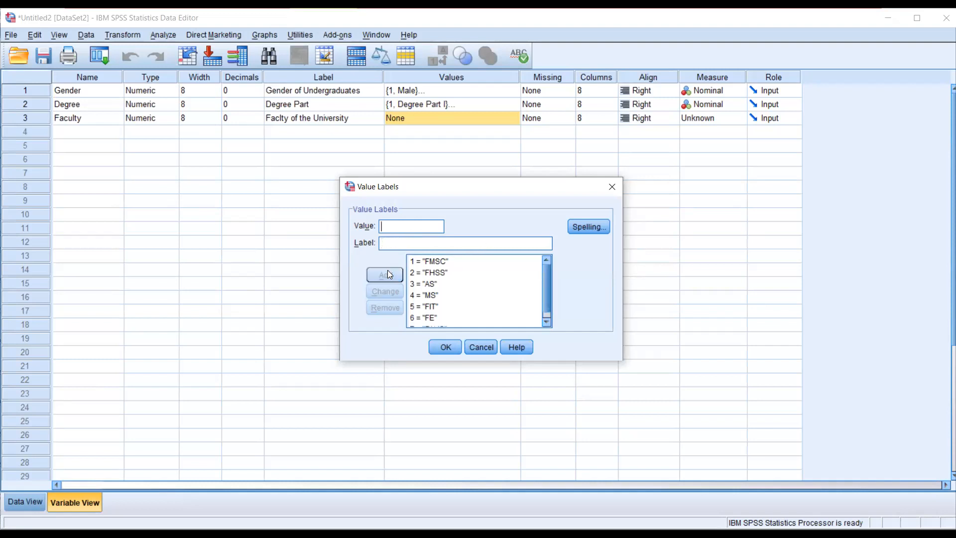
# - Change the label of Faculty value 3 to "FAS"
pyautogui.click(427, 284)
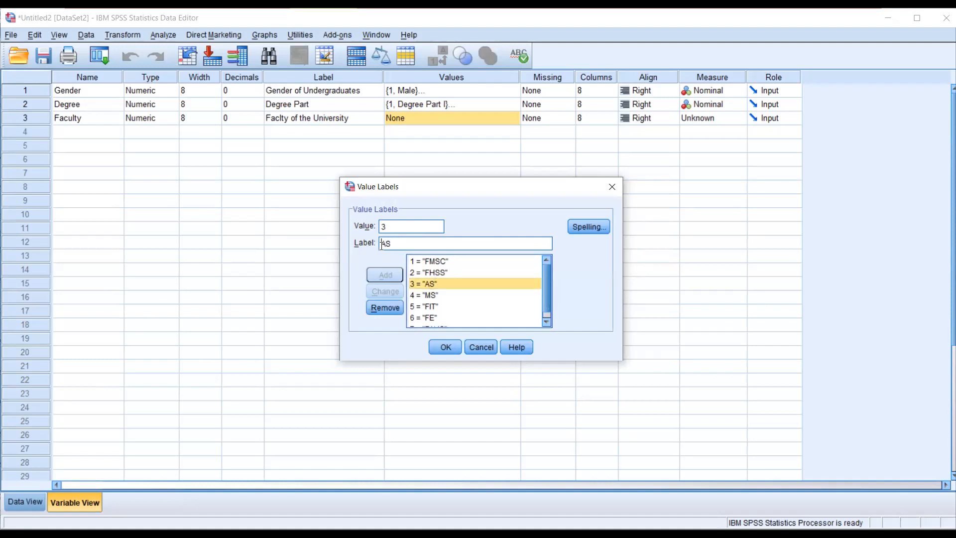
pyautogui.write('F')
pyautogui.click(374, 288)
# - Change the label of Faculty value 4 to "FMS" and apply the value labels to the variable
pyautogui.click(431, 296)
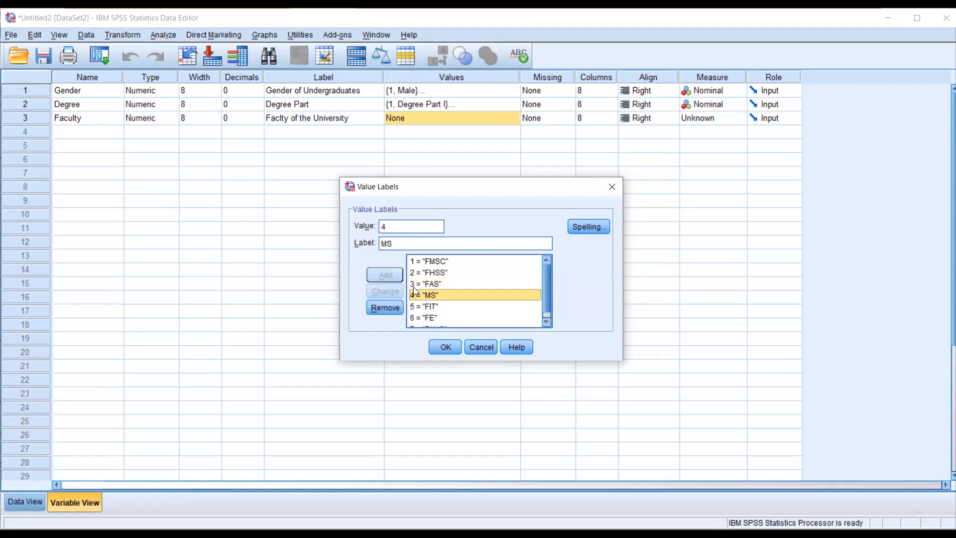
pyautogui.click(381, 243)
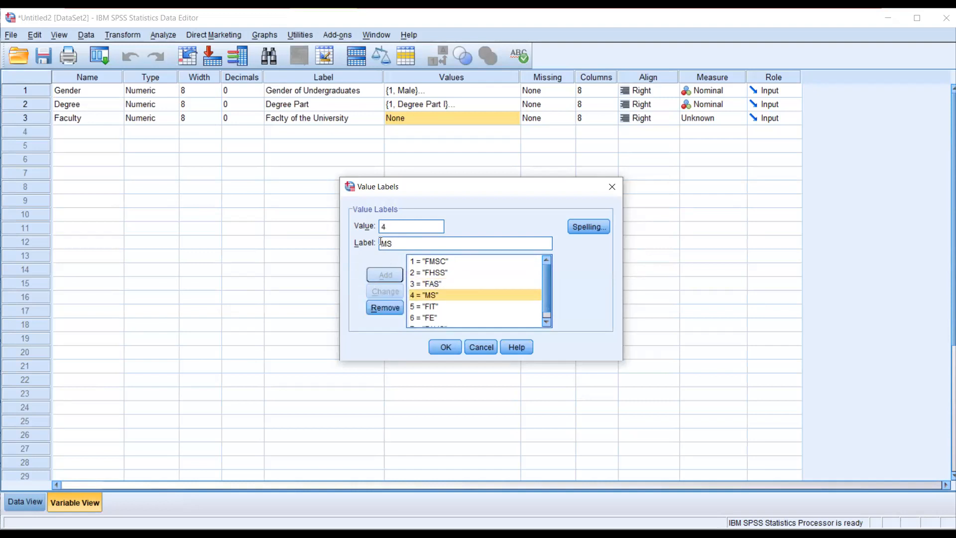
pyautogui.write('F')
pyautogui.click(385, 290)
pyautogui.moveTo(469, 189); pyautogui.dragTo(464, 154)
pyautogui.click(441, 255)
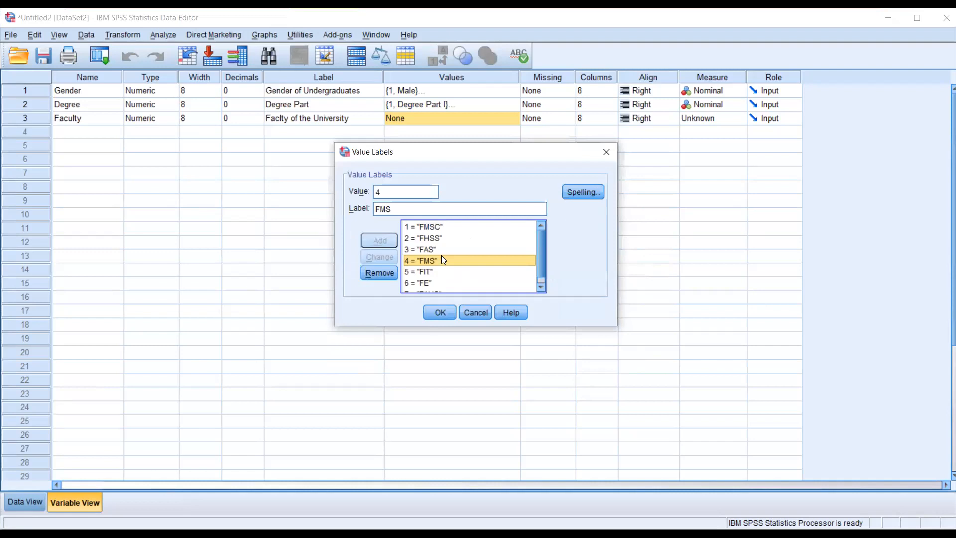
pyautogui.click(440, 312)
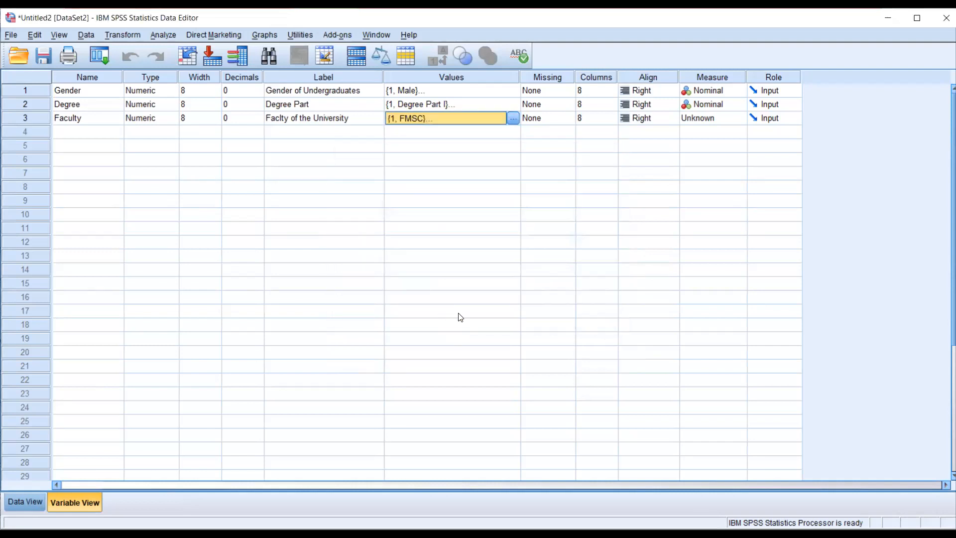
# - Set the measure of the Faculty variable to Nominal
pyautogui.click(740, 120)
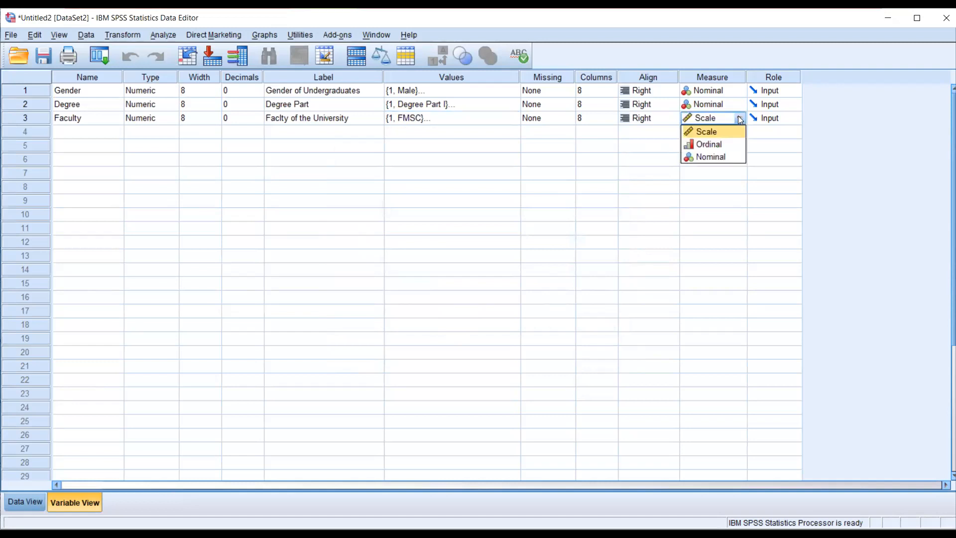
pyautogui.click(704, 157)
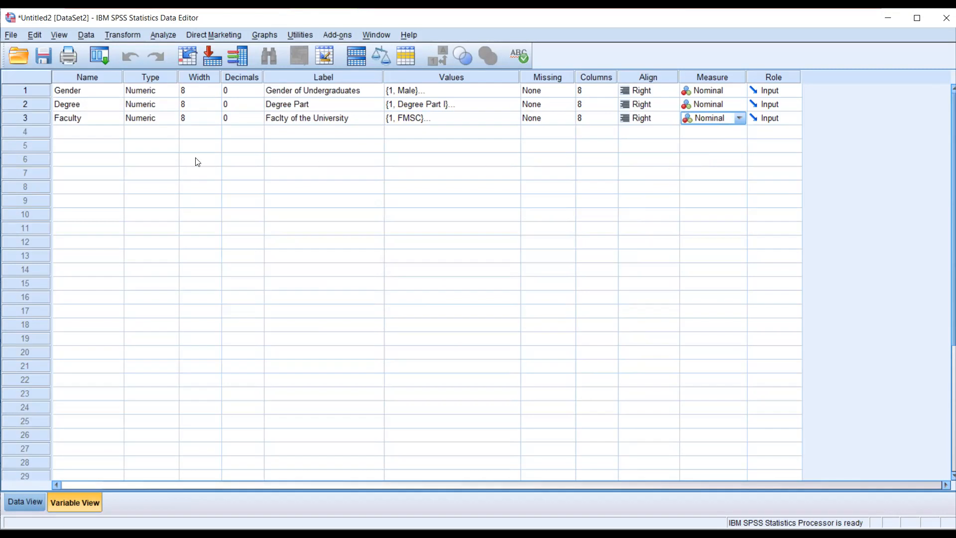
# - Add a fourth variable named WorkExp1 and set its decimals to 0
pyautogui.click(88, 132)
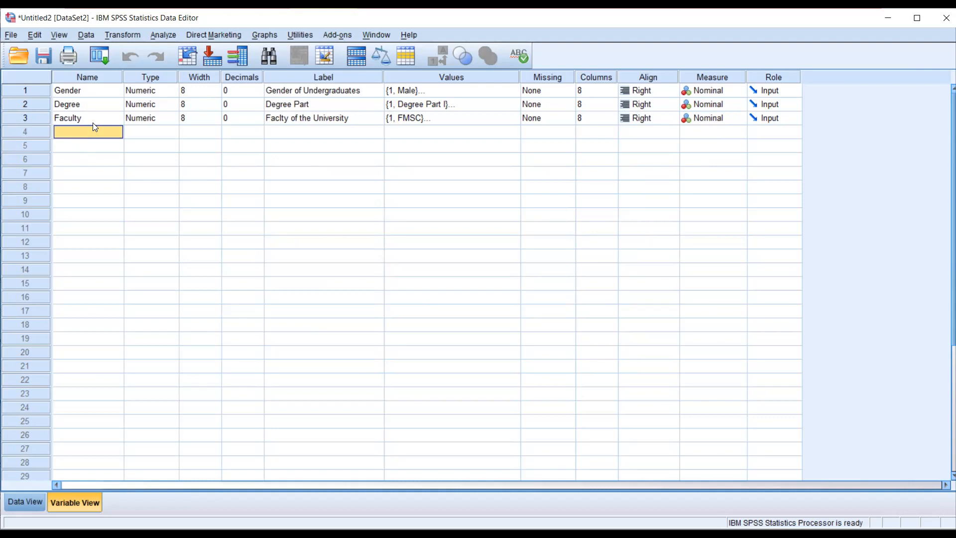
pyautogui.write('WorkExp')
pyautogui.click(260, 131)
pyautogui.click(258, 129)
pyautogui.click(260, 133)
pyautogui.click(260, 133)
pyautogui.click(260, 133)
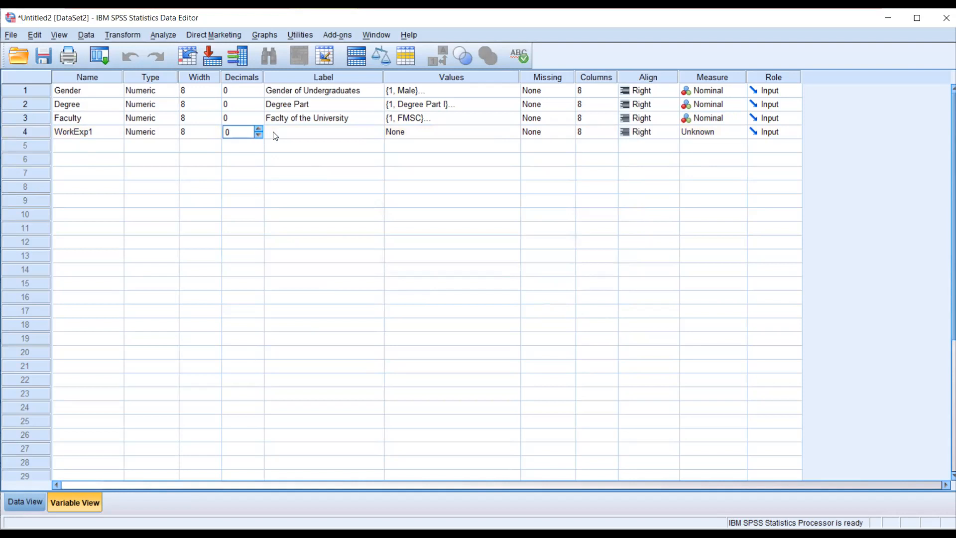
# - Give the WorkExp1 variable the label "Work Experience Prior"
pyautogui.click(289, 130)
pyautogui.write('W')
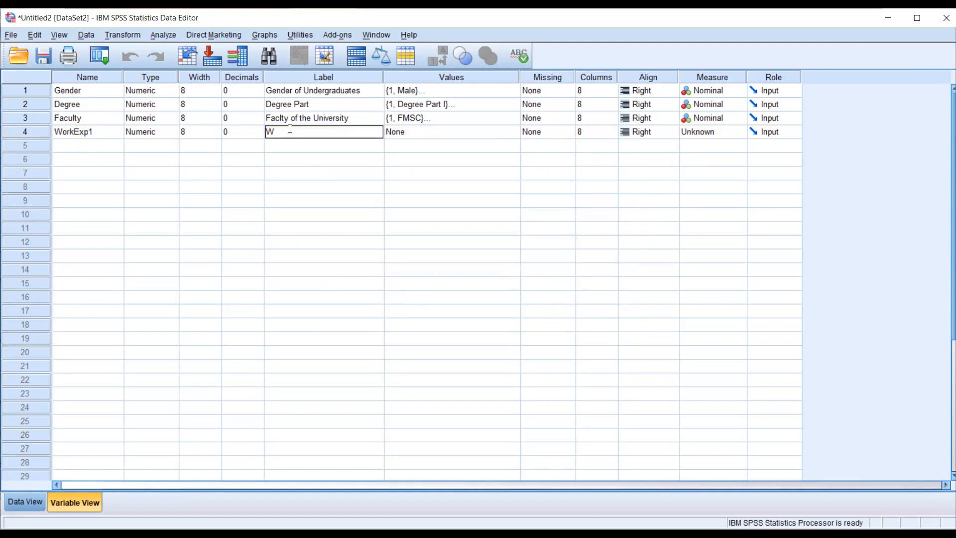
pyautogui.write('ork Experience Prior')
# - Add the WorkExp1 value label 1 = "Yes"
pyautogui.click(451, 140)
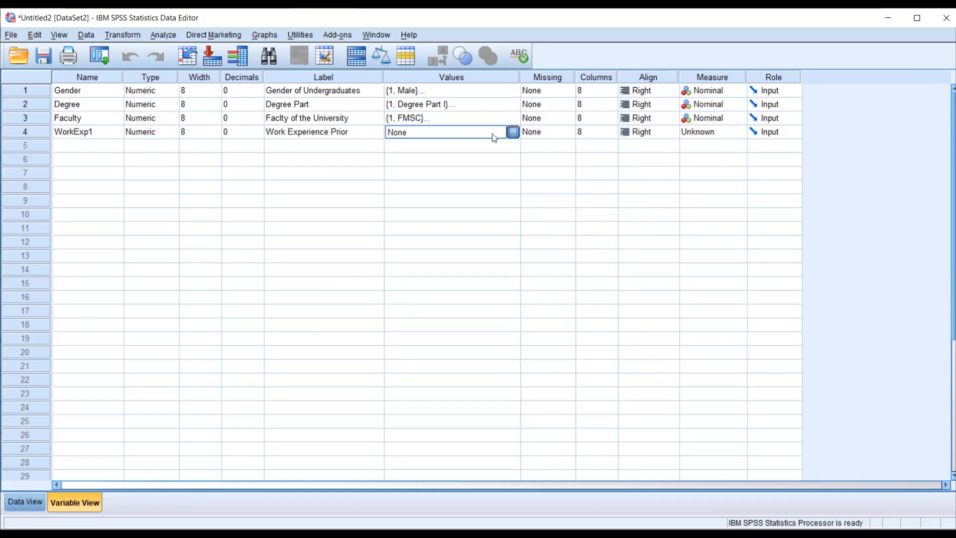
pyautogui.click(513, 132)
pyautogui.click(406, 225)
pyautogui.write('1')
pyautogui.click(401, 242)
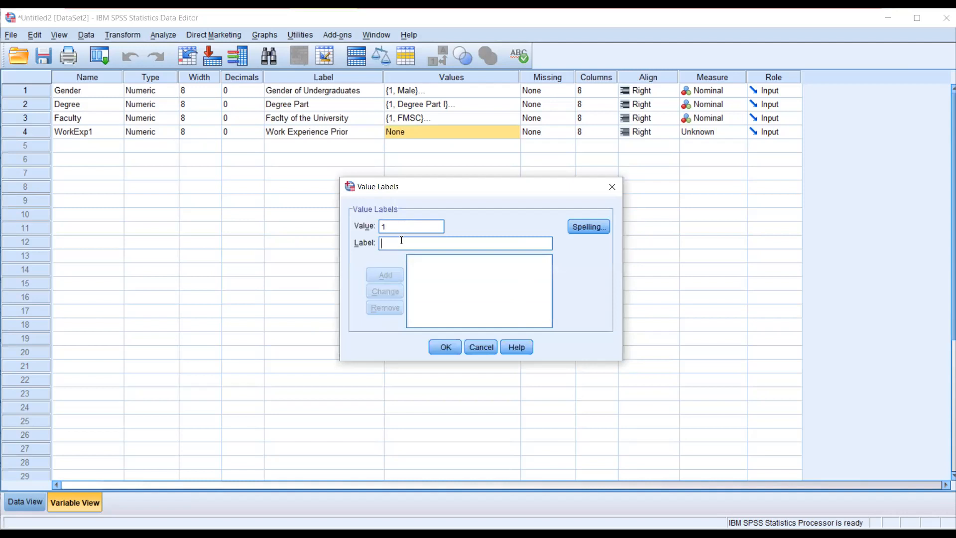
pyautogui.write('Yes')
pyautogui.click(386, 275)
# - Add the WorkExp1 value label 0 = "No", apply the value labels and set the variable's measure to Nominal
pyautogui.write('0')
pyautogui.write('No')
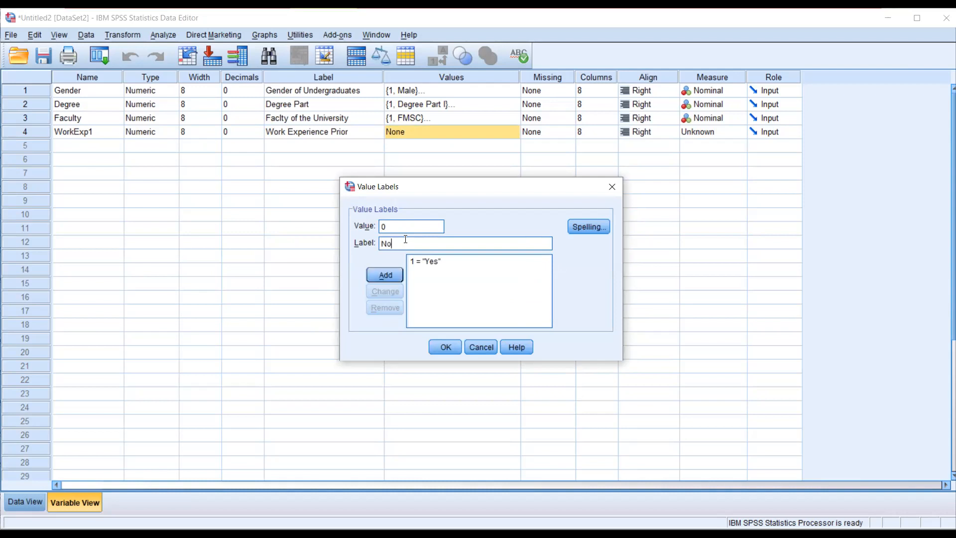
pyautogui.click(375, 277)
pyautogui.click(449, 348)
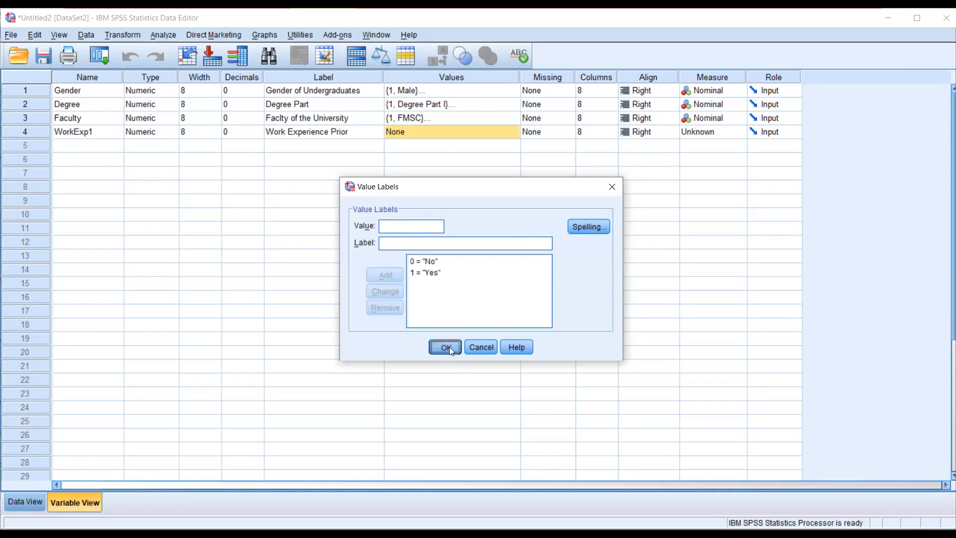
pyautogui.click(733, 132)
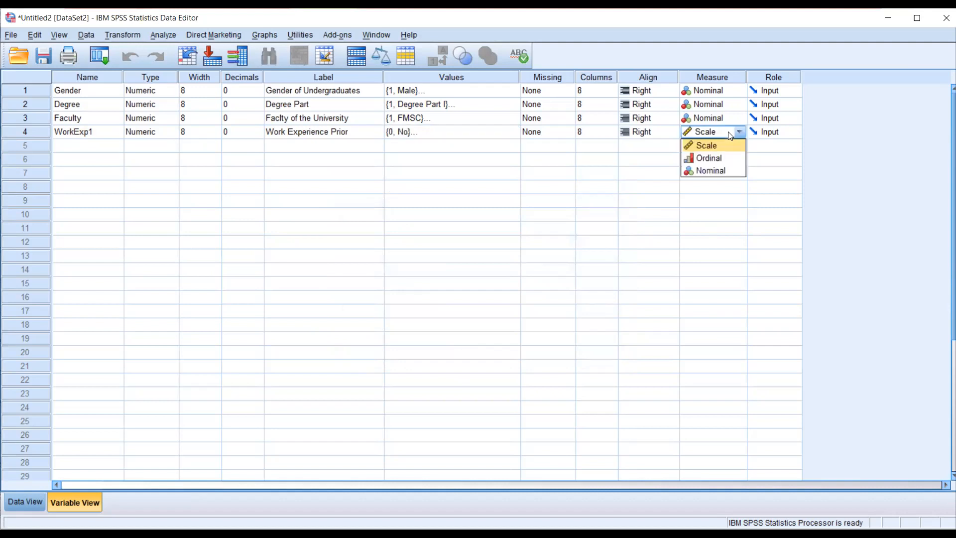
pyautogui.click(719, 171)
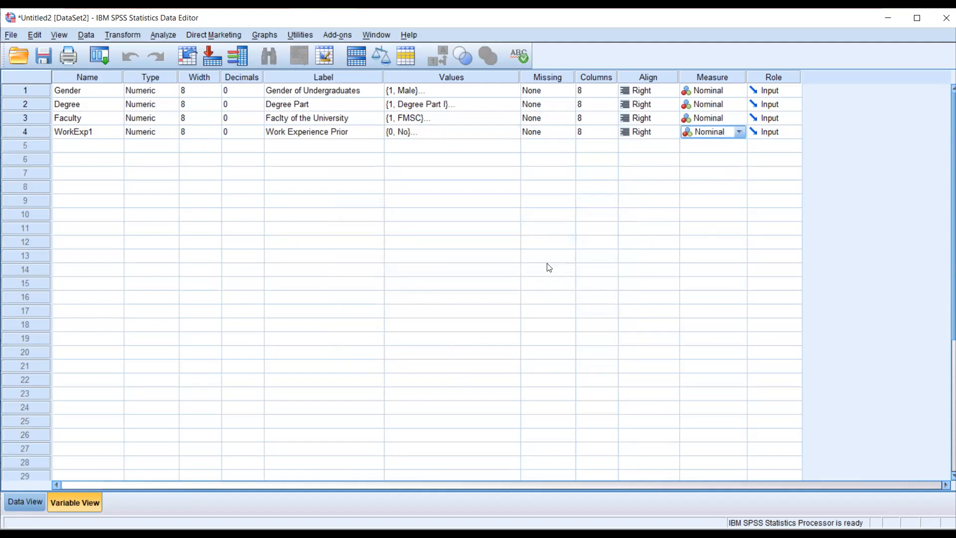
# - Check the current-job question in the Word questionnaire and add a fifth SPSS variable named Internhip with 0 decimals
pyautogui.hotkey('alt', 'Tab')
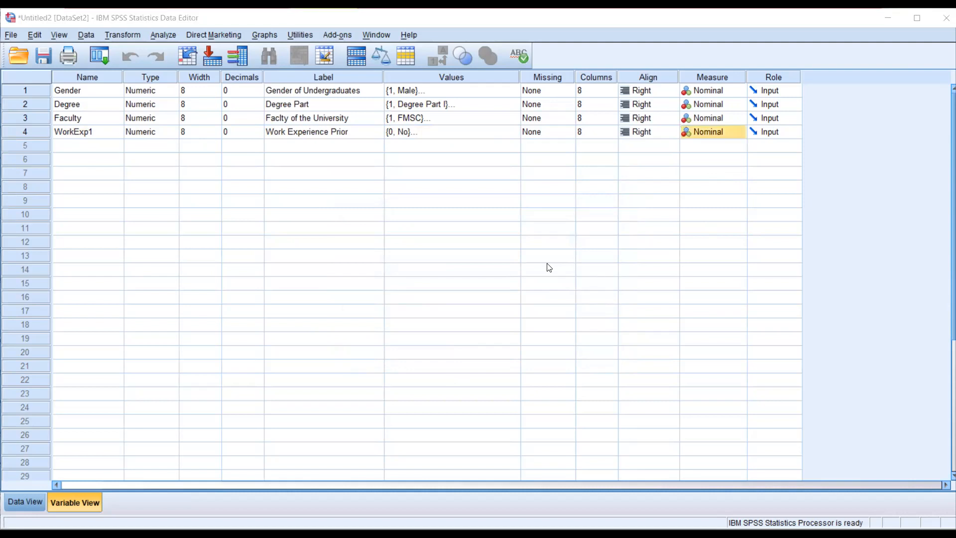
pyautogui.hotkey('alt', 'Tab')
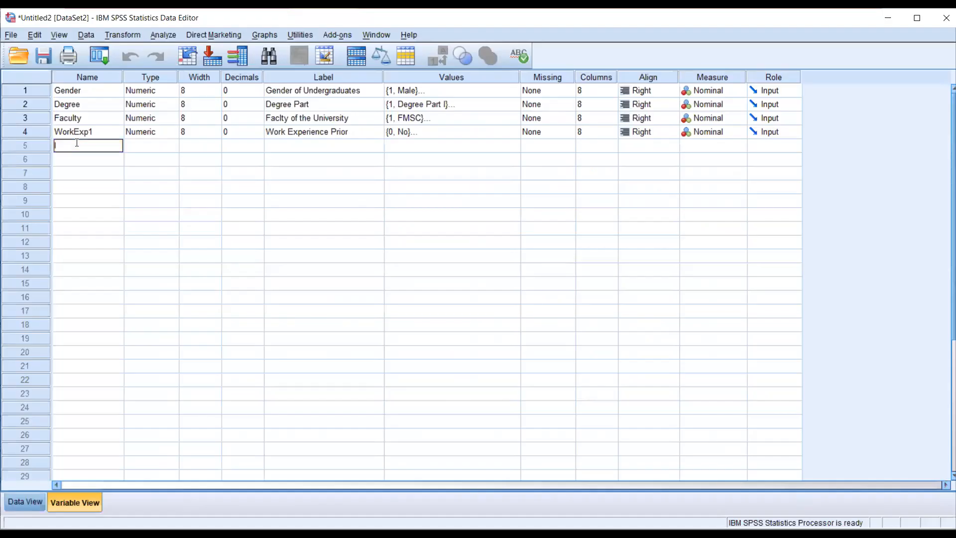
pyautogui.write('Internship')
pyautogui.click(152, 147)
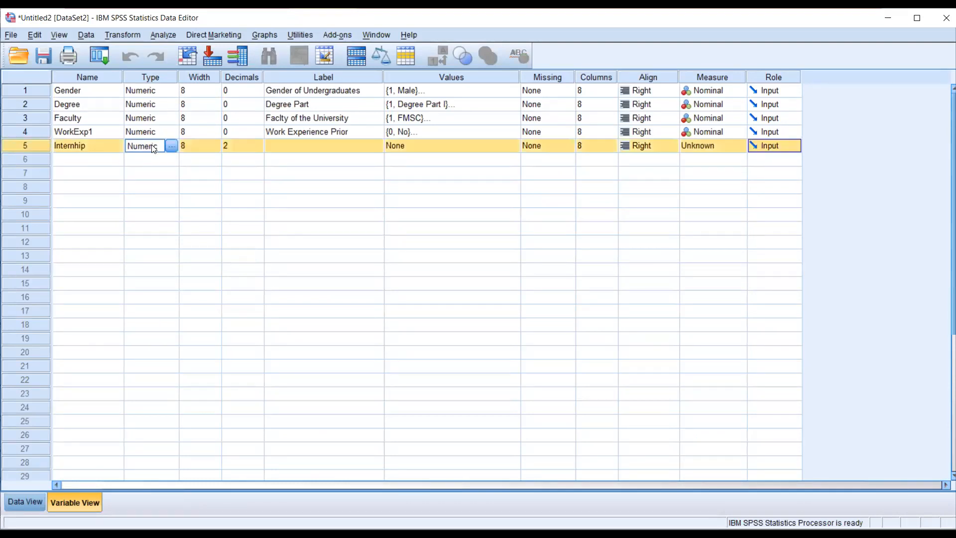
pyautogui.click(253, 148)
pyautogui.click(258, 148)
pyautogui.click(258, 148)
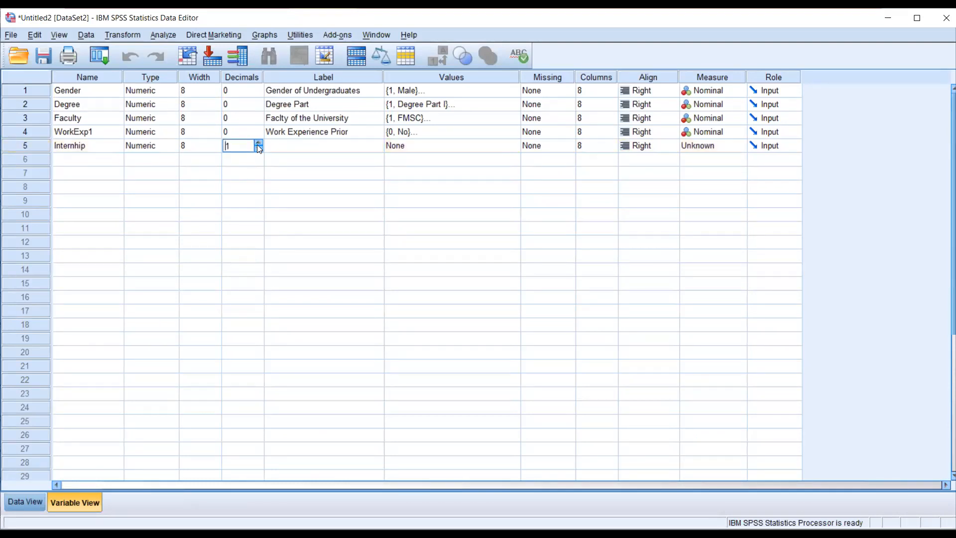
# - Give the Internhip variable the label "Internship Engagement"
pyautogui.click(291, 146)
pyautogui.write('Internship Engagement')
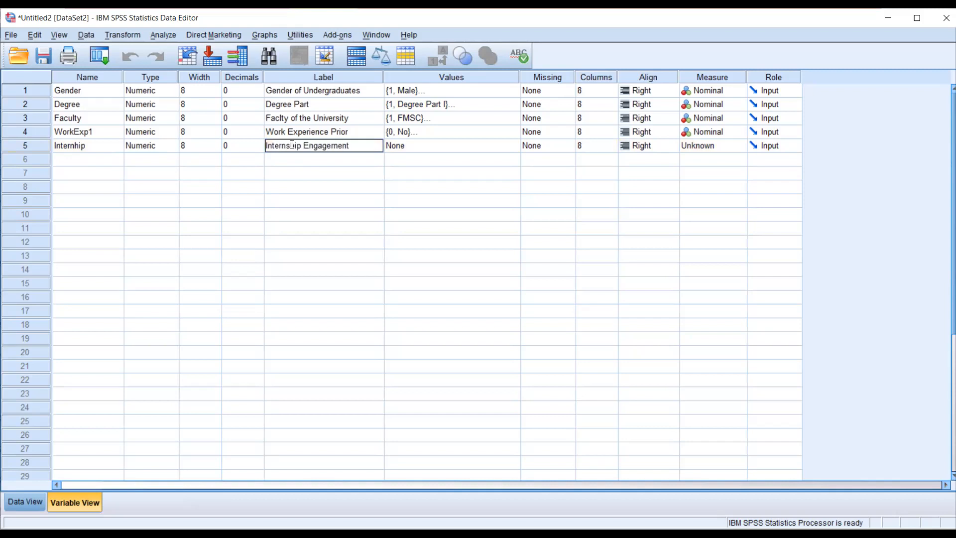
# - Add the Internhip value label 1 = "Yes"
pyautogui.click(475, 150)
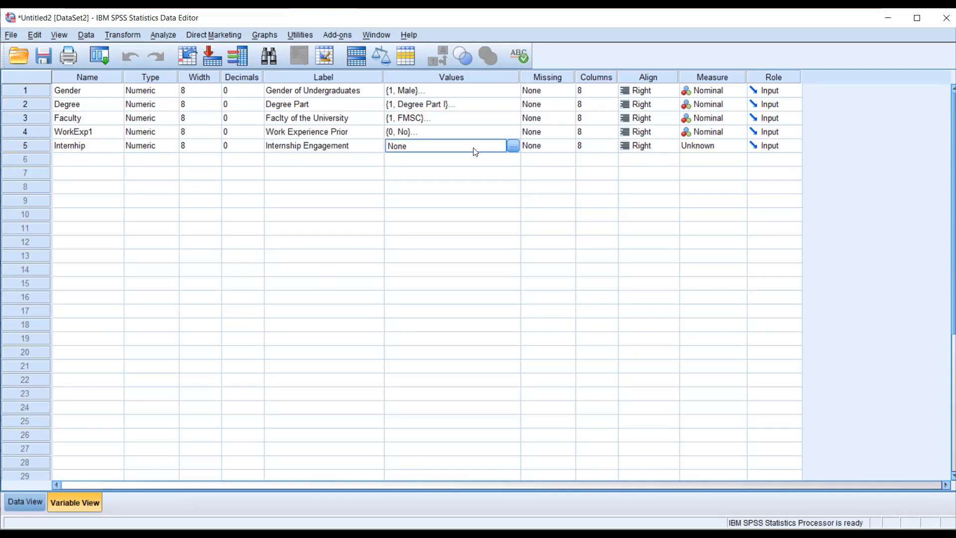
pyautogui.click(513, 146)
pyautogui.write('1')
pyautogui.click(399, 245)
pyautogui.write('Yes')
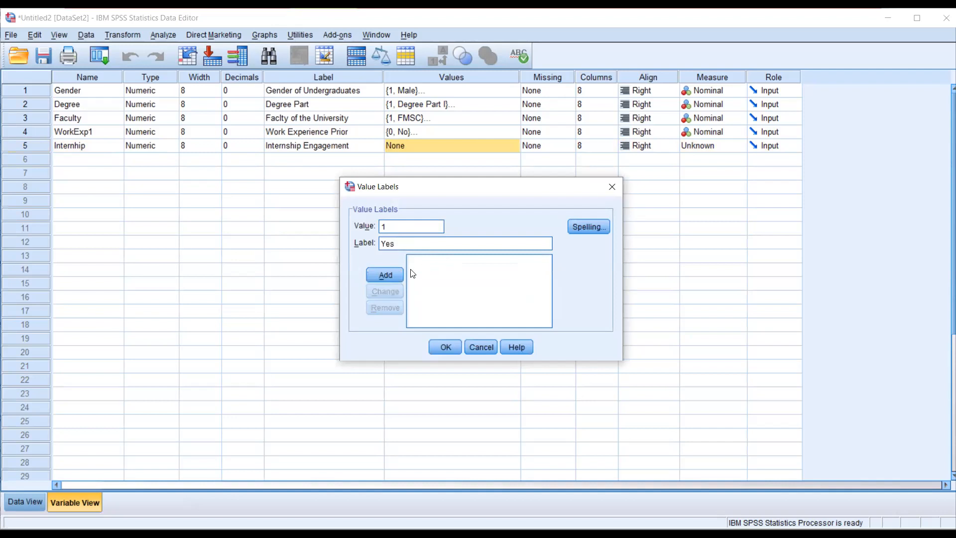
pyautogui.click(386, 274)
# - Add the Internhip value label 0 = "No", apply the value labels and set the variable's measure to Nominal
pyautogui.click(395, 226)
pyautogui.write('0')
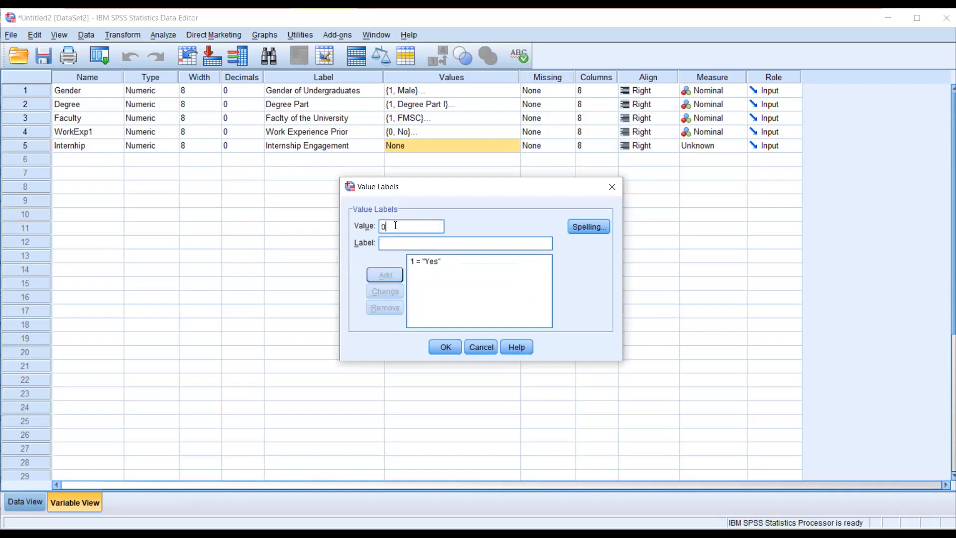
pyautogui.write('No')
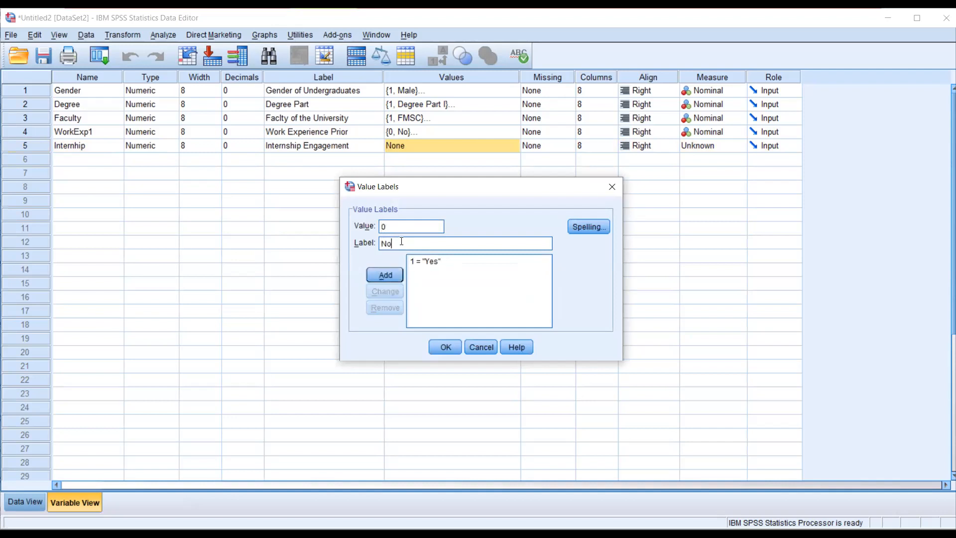
pyautogui.click(374, 276)
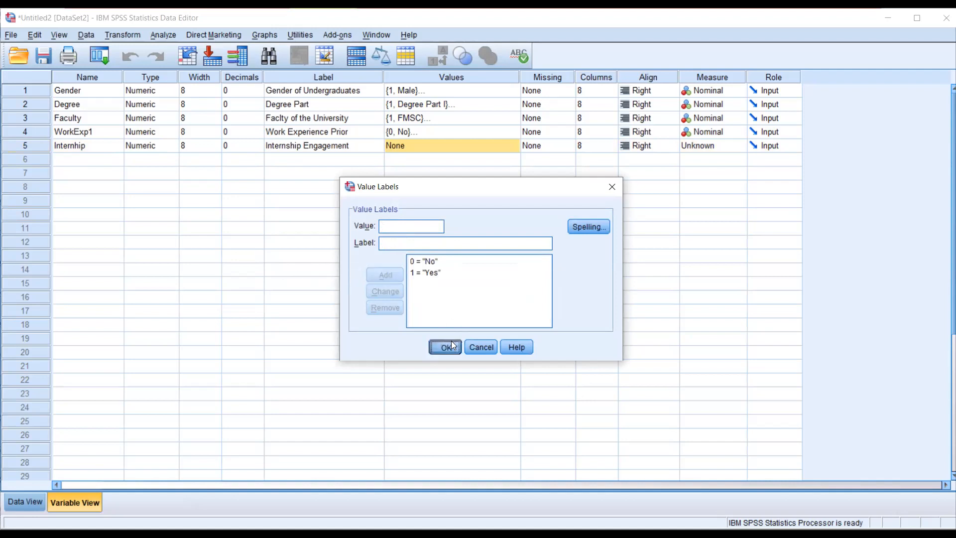
pyautogui.click(448, 345)
pyautogui.click(733, 142)
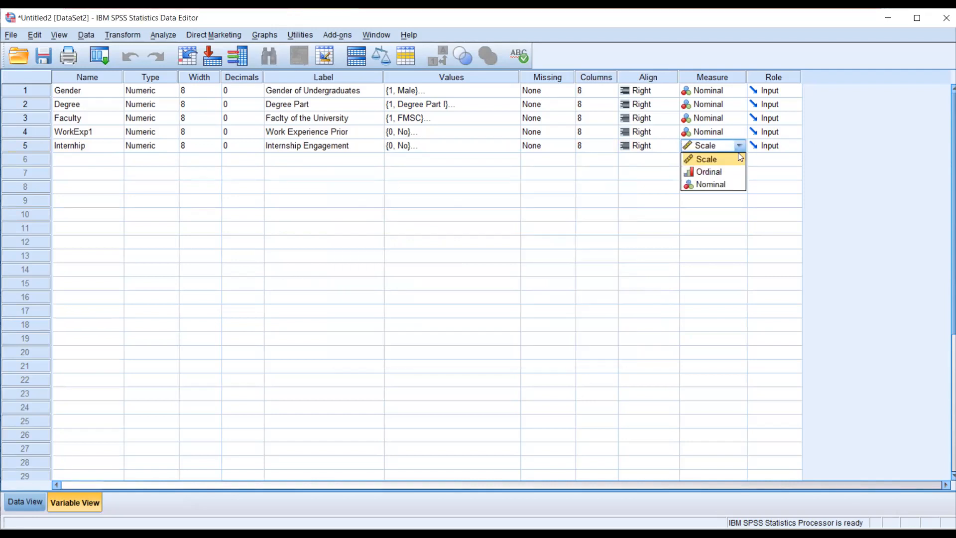
pyautogui.click(712, 186)
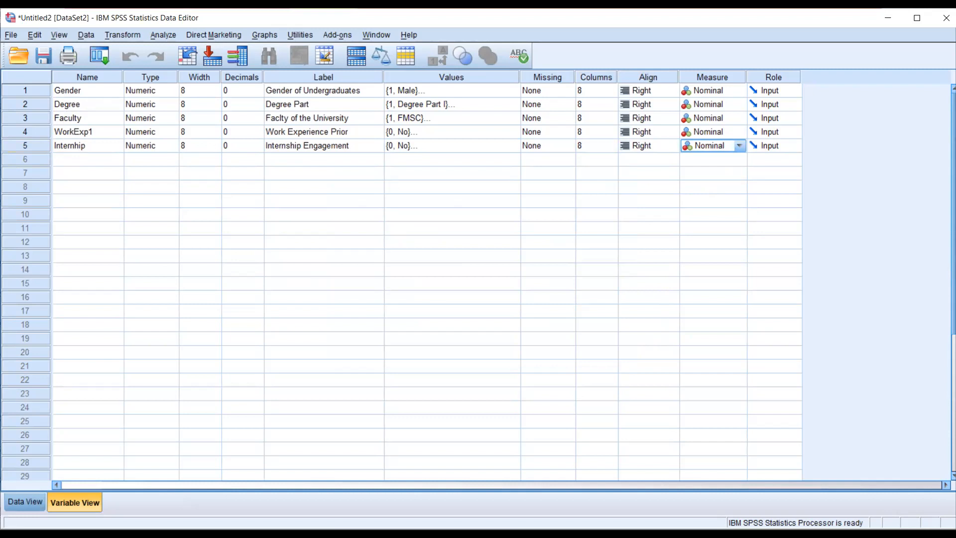
# - Switch to the Word questionnaire and examine the Part B: Personal Traits heading and its agreement rating scale
pyautogui.hotkey('alt', 'Tab')
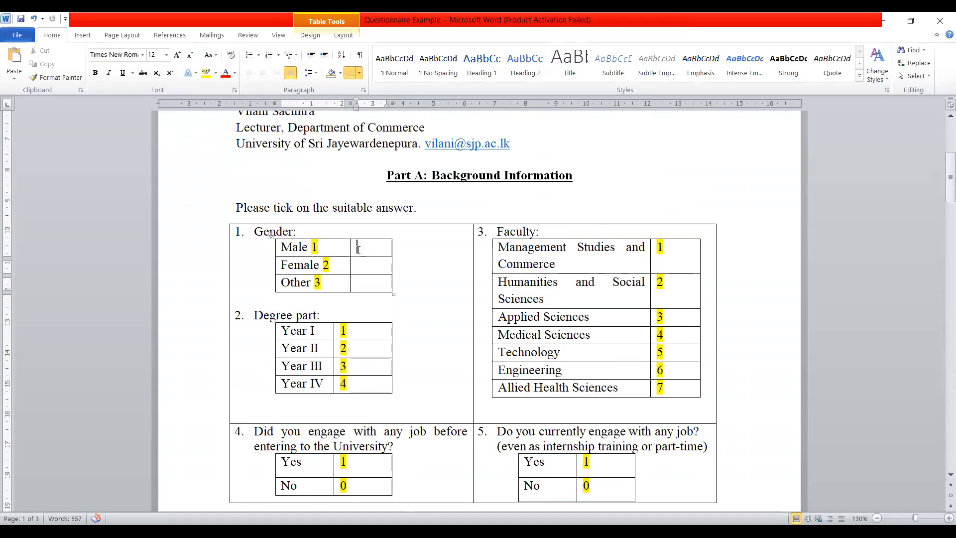
pyautogui.scroll(-5, 356, 246)
pyautogui.scroll(-3, 356, 246)
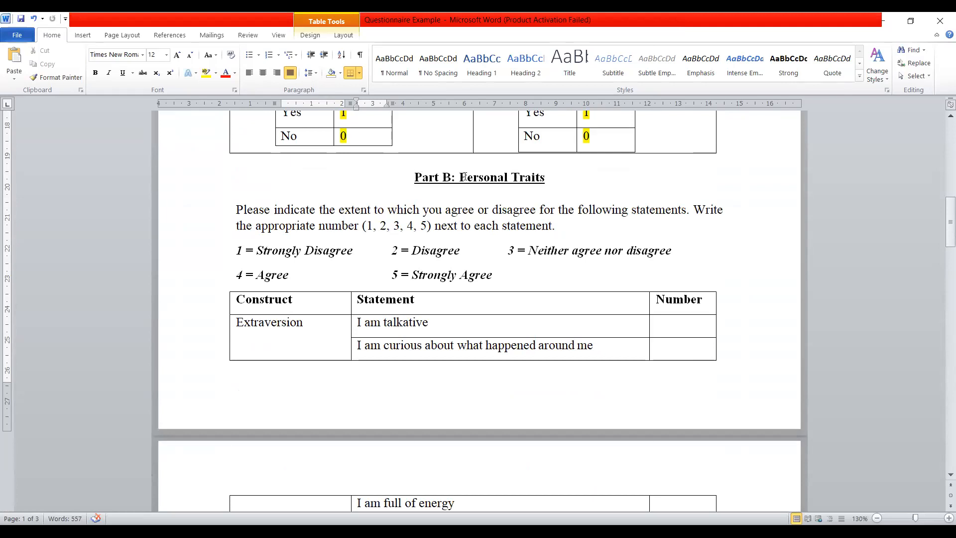
pyautogui.moveTo(459, 177); pyautogui.dragTo(543, 180)
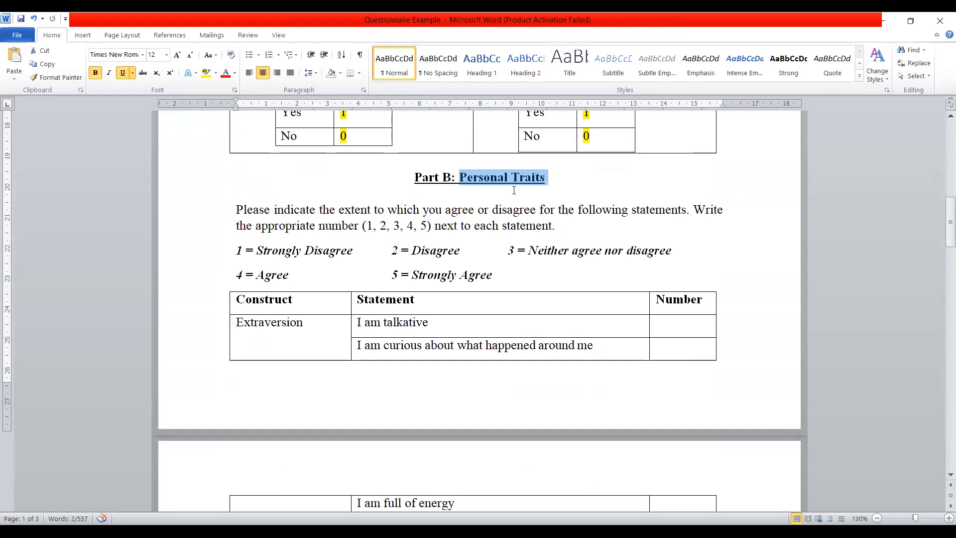
pyautogui.scroll(-1, 514, 188)
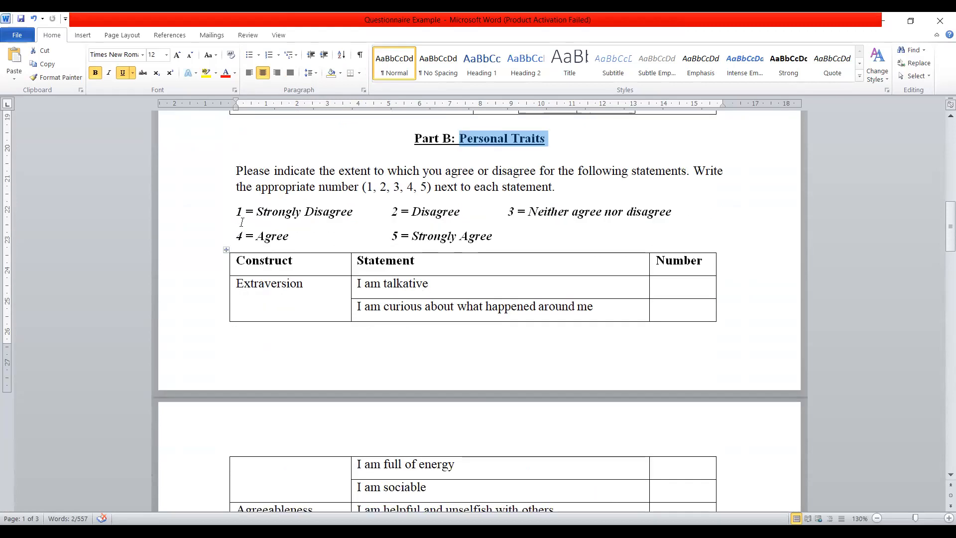
pyautogui.moveTo(236, 211); pyautogui.dragTo(496, 230)
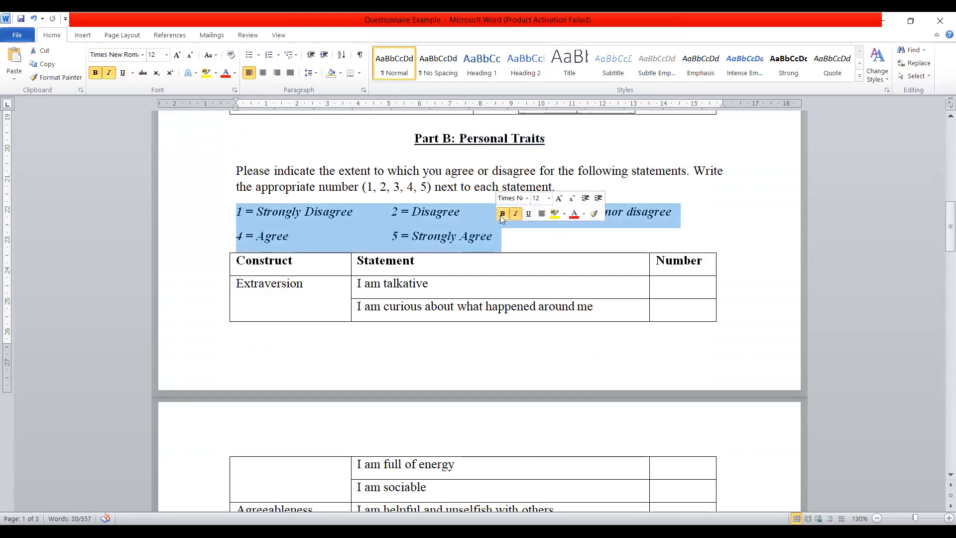
# - Examine the Part B statements grouped under Extraversion, Agreeableness, Conscientiousness, Neuroticism and Openness
pyautogui.scroll(-1, 522, 209)
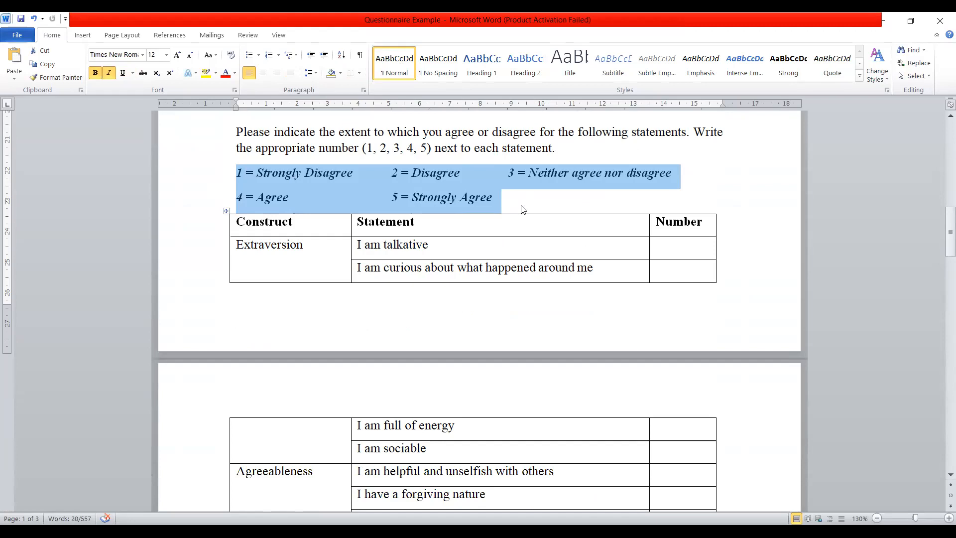
pyautogui.scroll(-1, 520, 212)
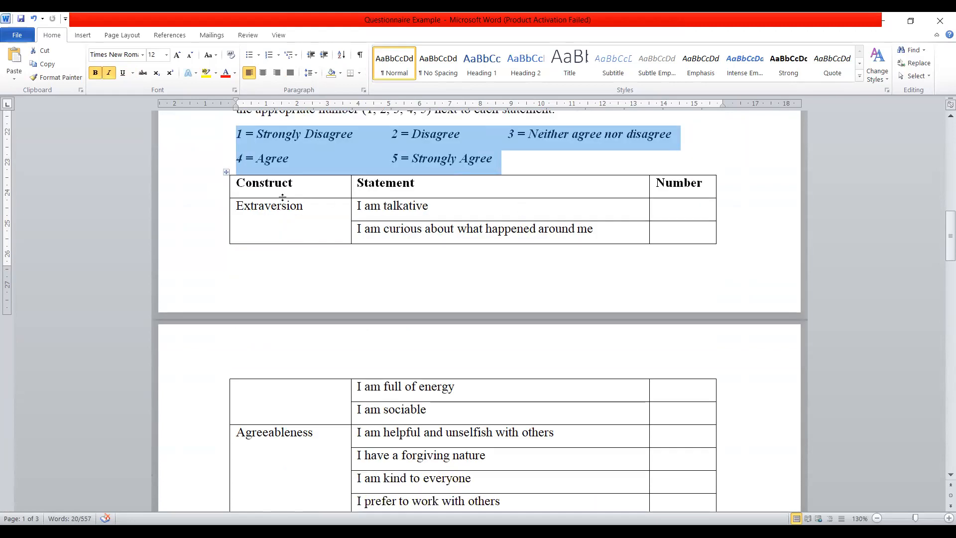
pyautogui.scroll(-2, 254, 207)
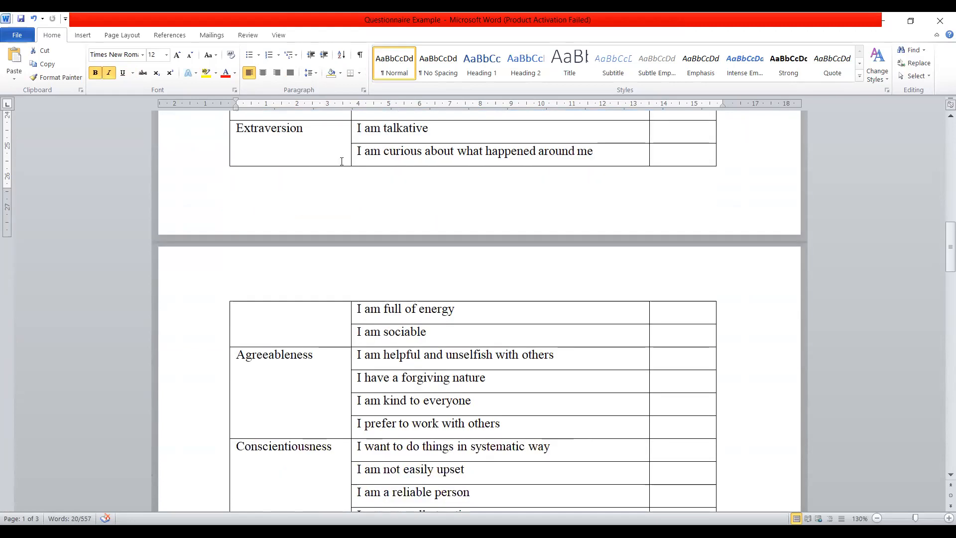
pyautogui.scroll(1, 376, 231)
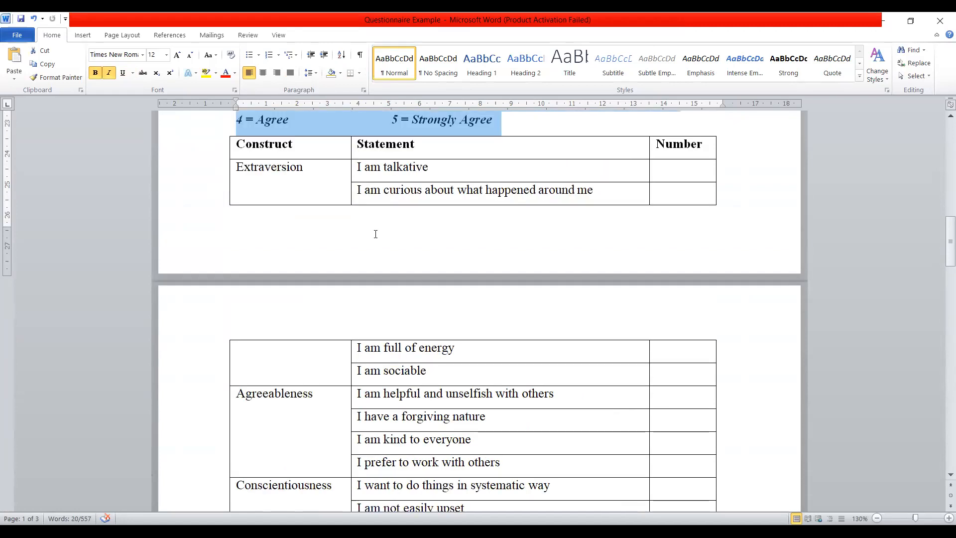
pyautogui.moveTo(430, 376); pyautogui.dragTo(373, 167)
pyautogui.scroll(-2, 305, 328)
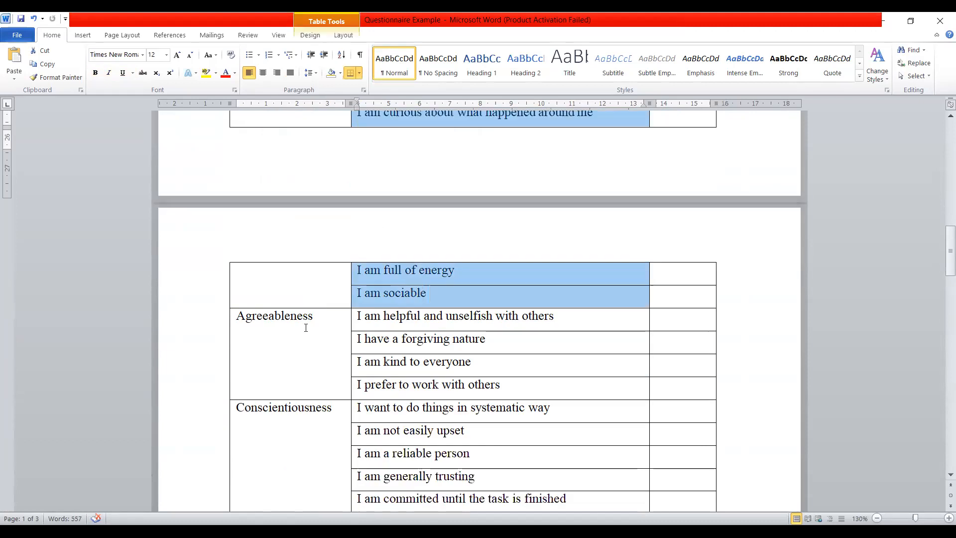
pyautogui.moveTo(501, 387); pyautogui.dragTo(382, 326)
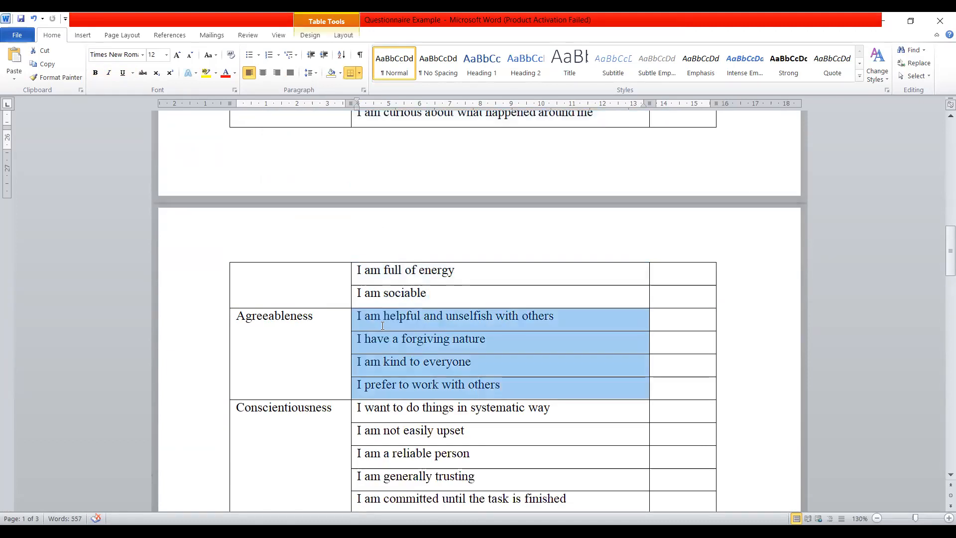
pyautogui.scroll(-3, 379, 325)
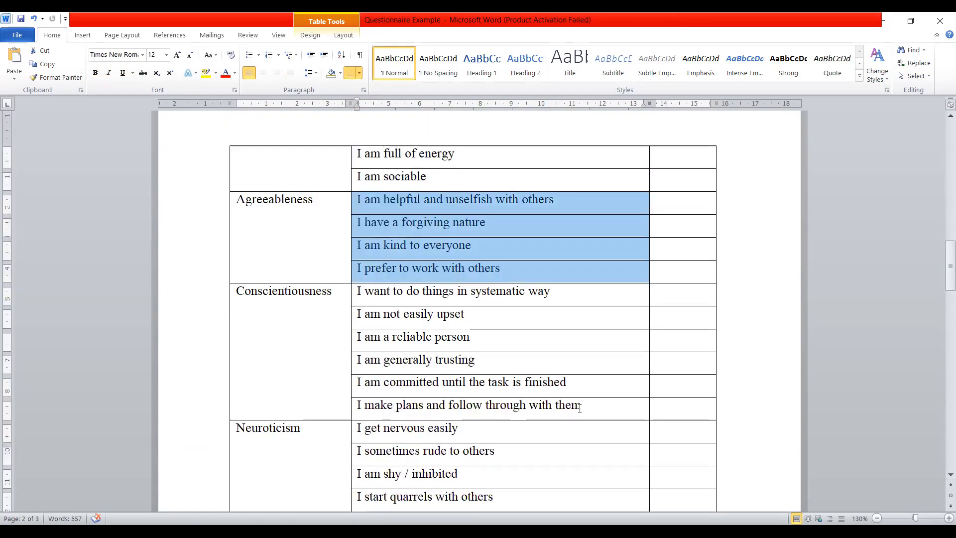
pyautogui.click(559, 399)
pyautogui.moveTo(559, 396); pyautogui.dragTo(391, 299)
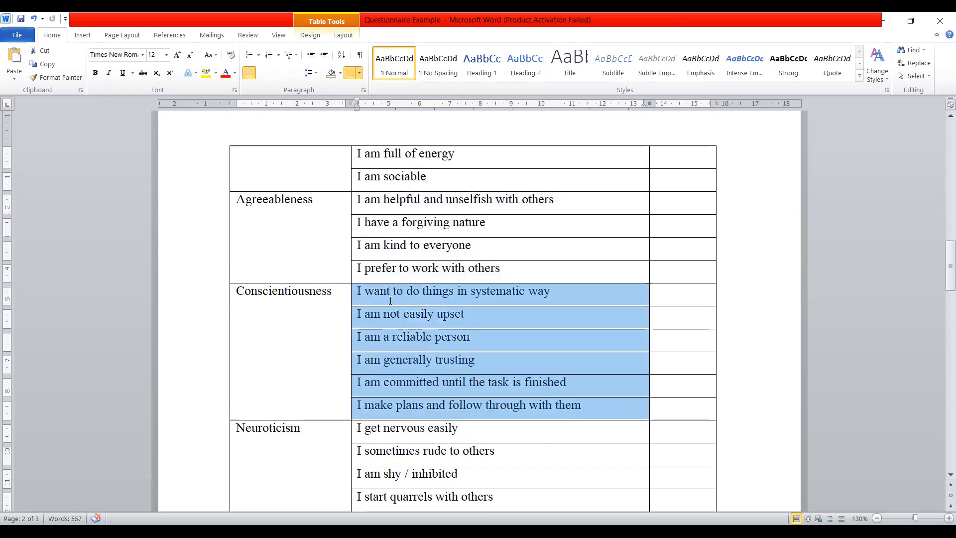
pyautogui.scroll(-4, 315, 284)
pyautogui.moveTo(499, 417); pyautogui.dragTo(389, 279)
pyautogui.scroll(-4, 389, 279)
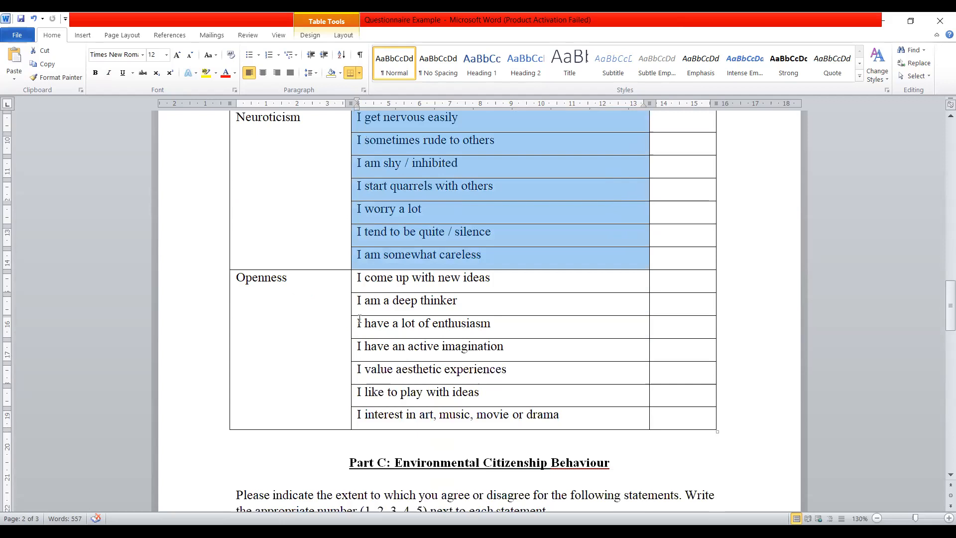
pyautogui.moveTo(579, 427); pyautogui.dragTo(428, 288)
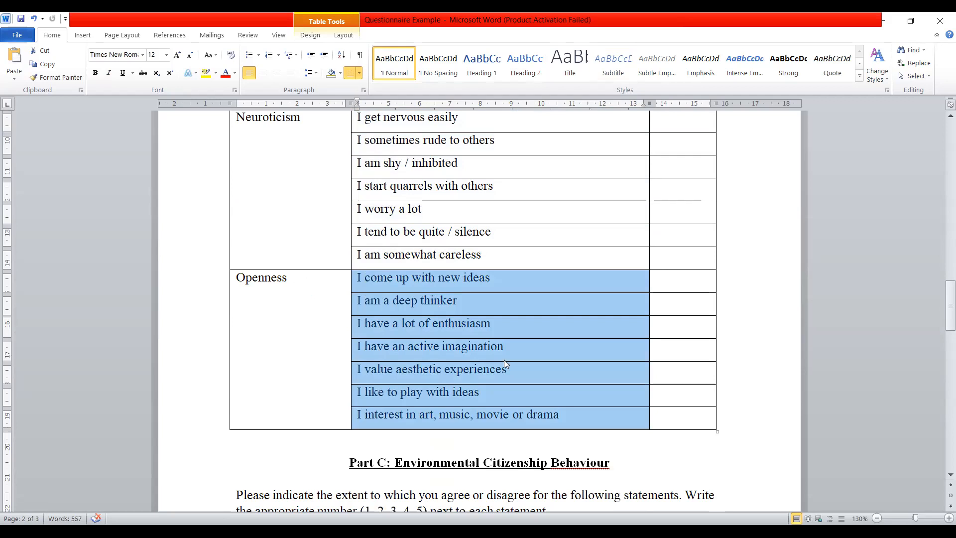
pyautogui.scroll(15, 504, 360)
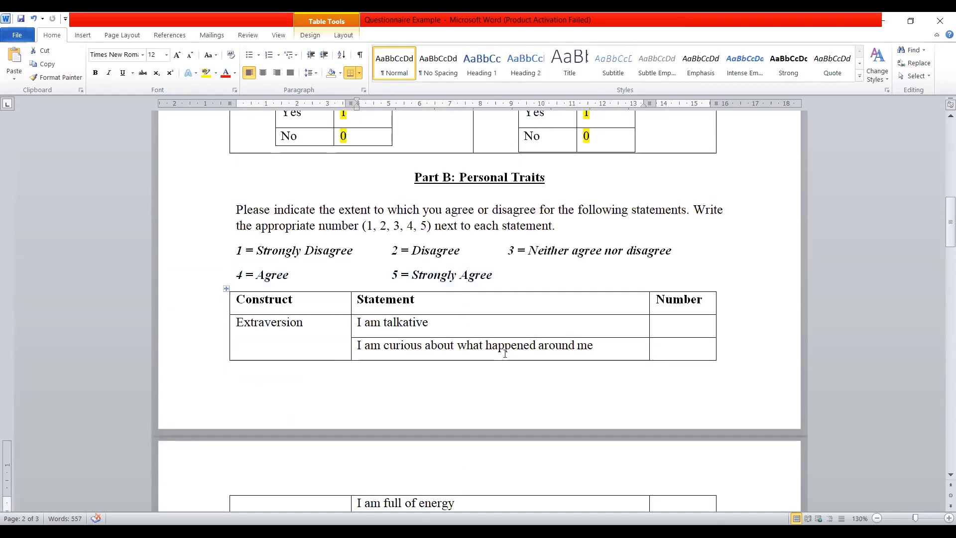
# - Append the codes EX1, EX2, EX3 and EX4 to the four Extraversion statements in order
pyautogui.scroll(-3, 505, 353)
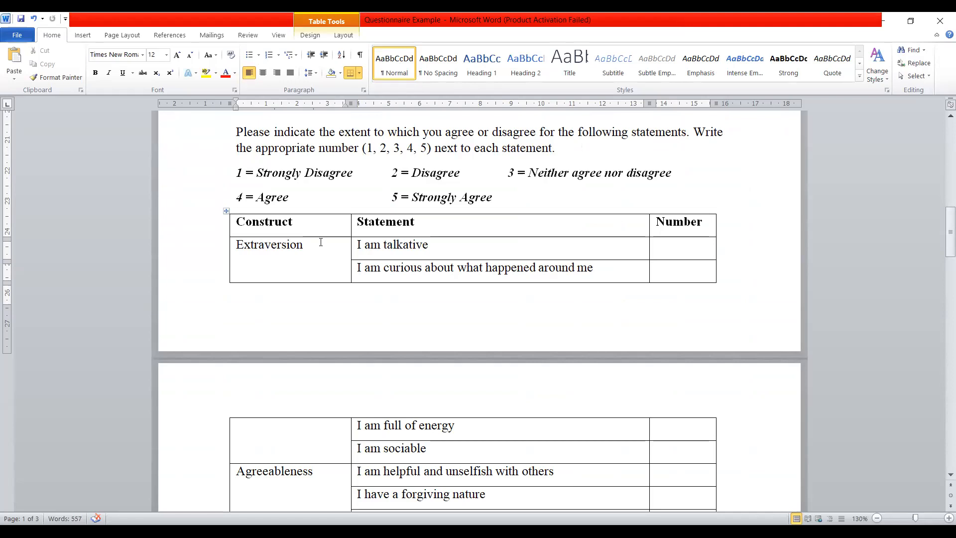
pyautogui.scroll(-4, 321, 242)
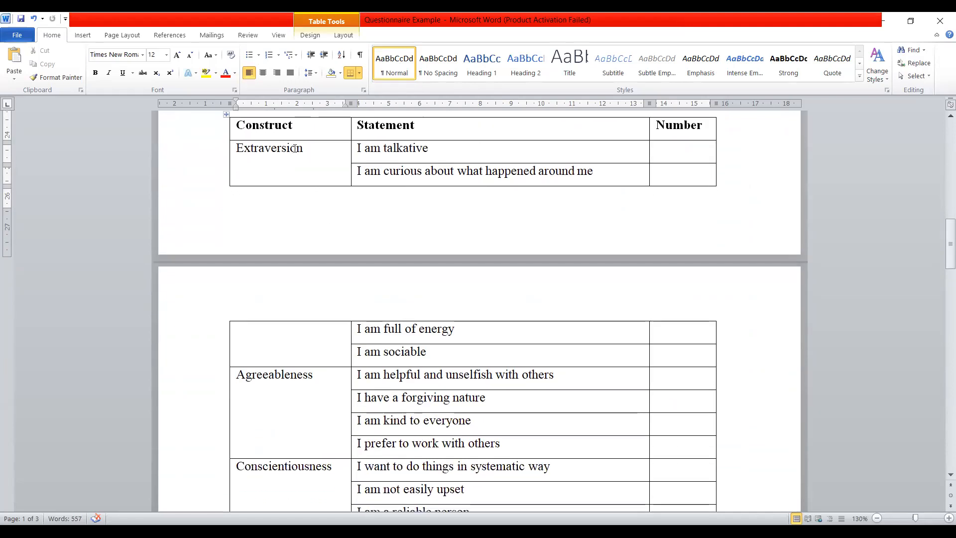
pyautogui.click(463, 148)
pyautogui.write('EX1')
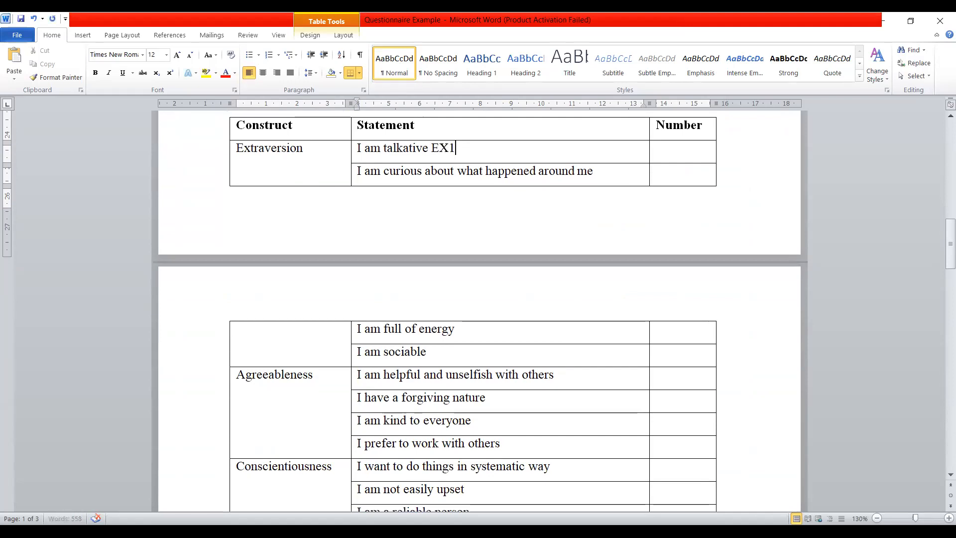
pyautogui.click(613, 178)
pyautogui.write('EX2')
pyautogui.click(479, 334)
pyautogui.write('EX3')
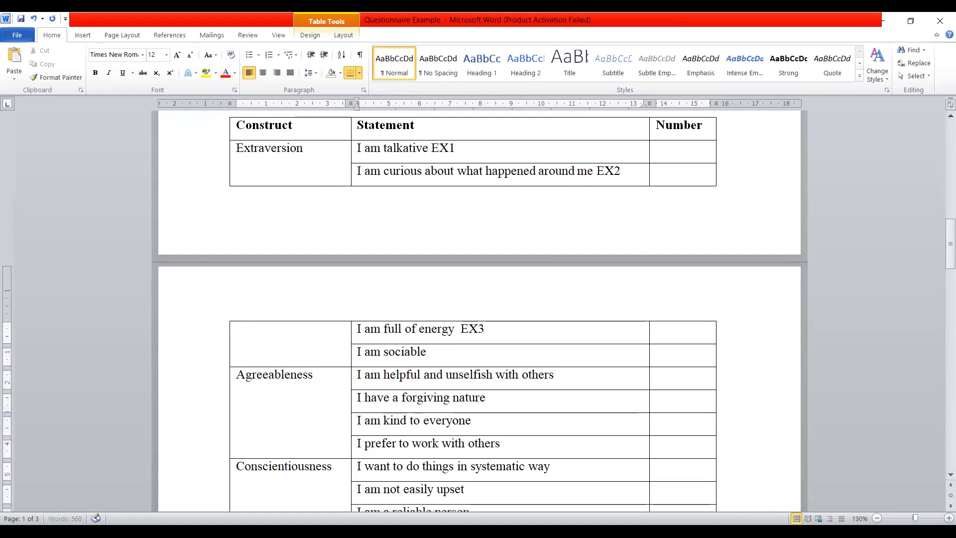
pyautogui.click(464, 353)
pyautogui.write('EX4')
# - Append the codes AG1, AG2, AG3 and AG4 to the four Agreeableness statements in order
pyautogui.scroll(1, 482, 335)
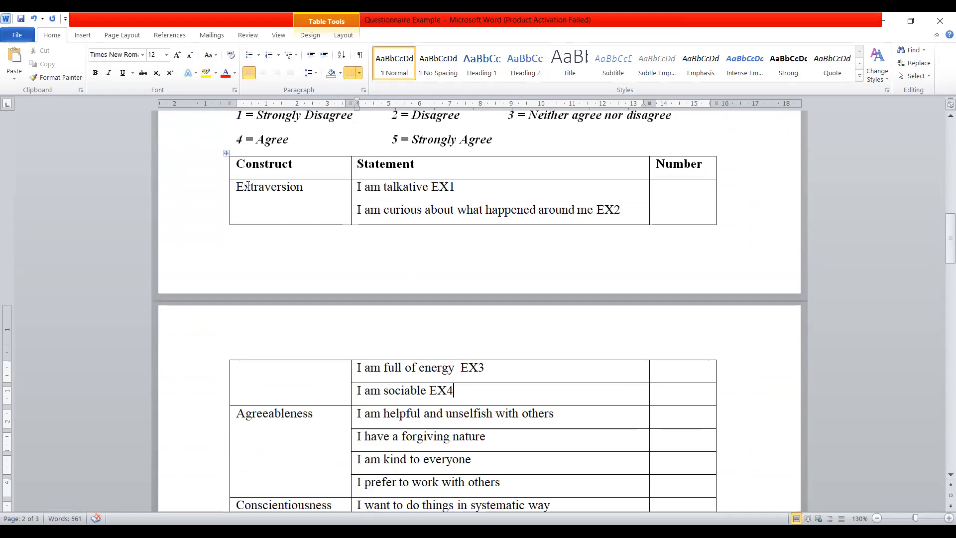
pyautogui.scroll(-2, 470, 328)
pyautogui.click(566, 339)
pyautogui.write('AG1')
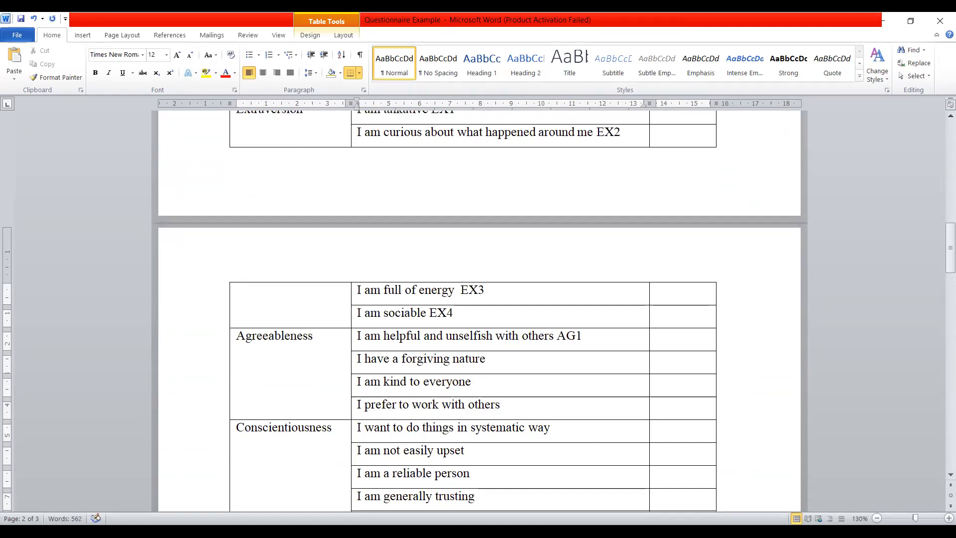
pyautogui.press('Down')
pyautogui.write('AG2')
pyautogui.press('Down')
pyautogui.write('AG3')
pyautogui.press('Down')
pyautogui.write('AG4')
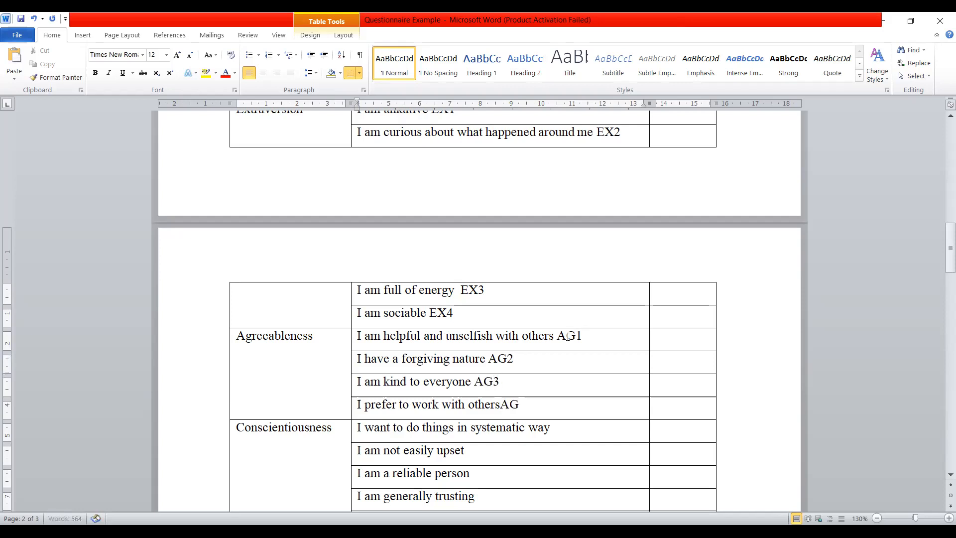
pyautogui.click(499, 410)
# - Append the codes CO1 and CO2 to the first two Conscientiousness statements
pyautogui.scroll(1, 462, 328)
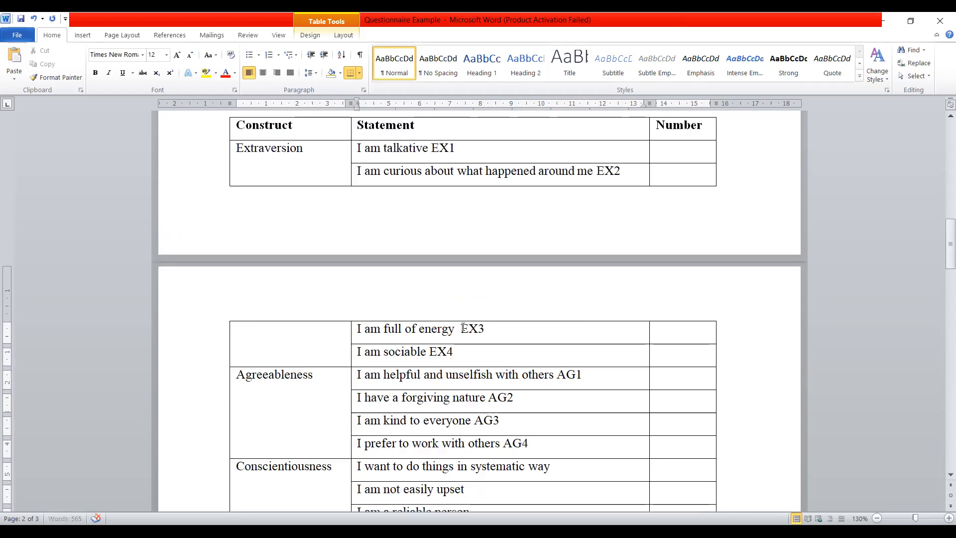
pyautogui.scroll(1, 463, 328)
pyautogui.moveTo(431, 185); pyautogui.dragTo(456, 188)
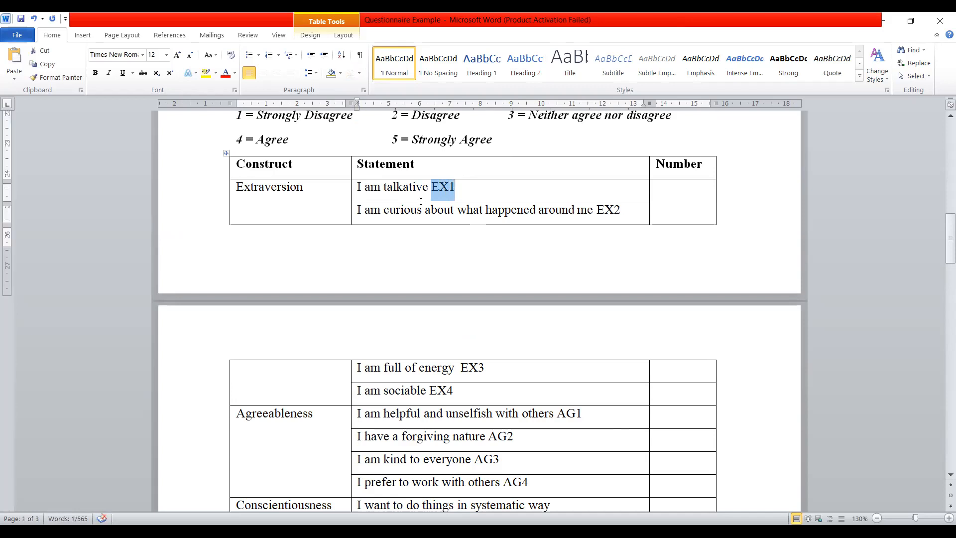
pyautogui.scroll(-7, 420, 200)
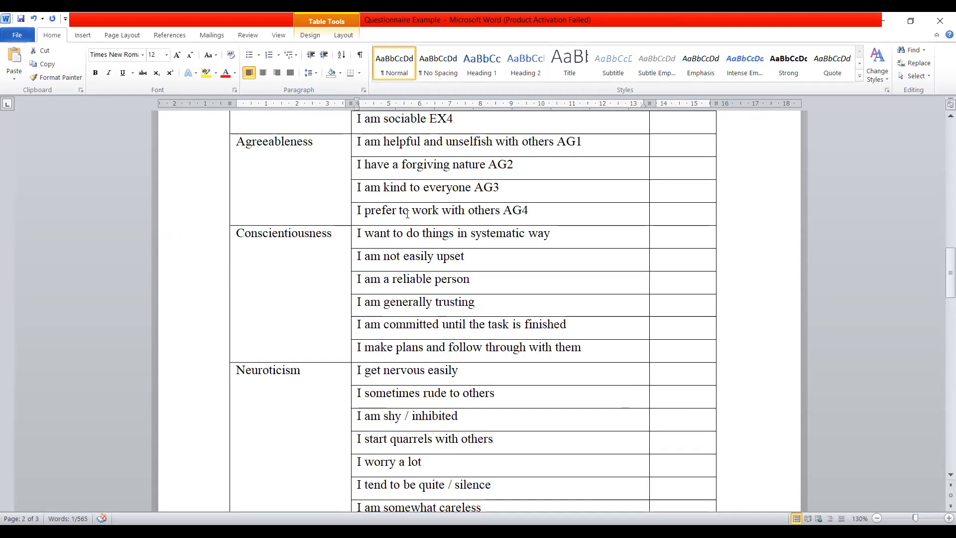
pyautogui.click(594, 232)
pyautogui.write('CO1')
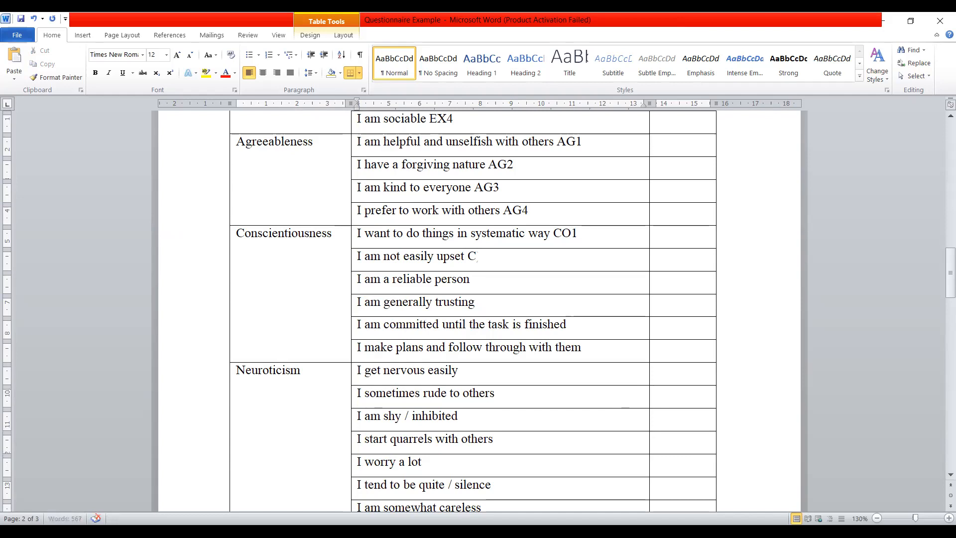
pyautogui.write('O2')
# - Append the code NE1 to the first Neuroticism statement and OP1 to the first Openness statement
pyautogui.scroll(-2, 514, 303)
pyautogui.click(507, 293)
pyautogui.write('NE1')
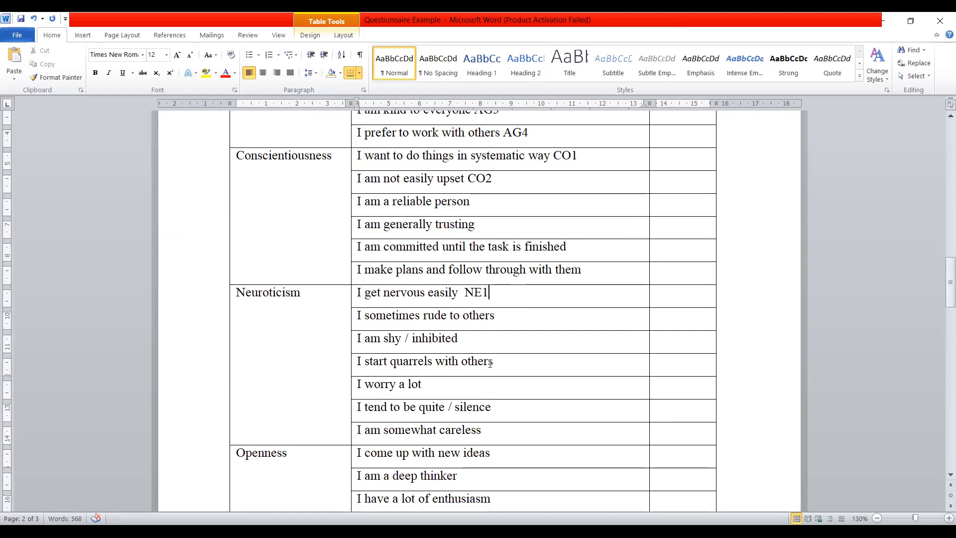
pyautogui.scroll(-3, 484, 427)
pyautogui.write('OP1')
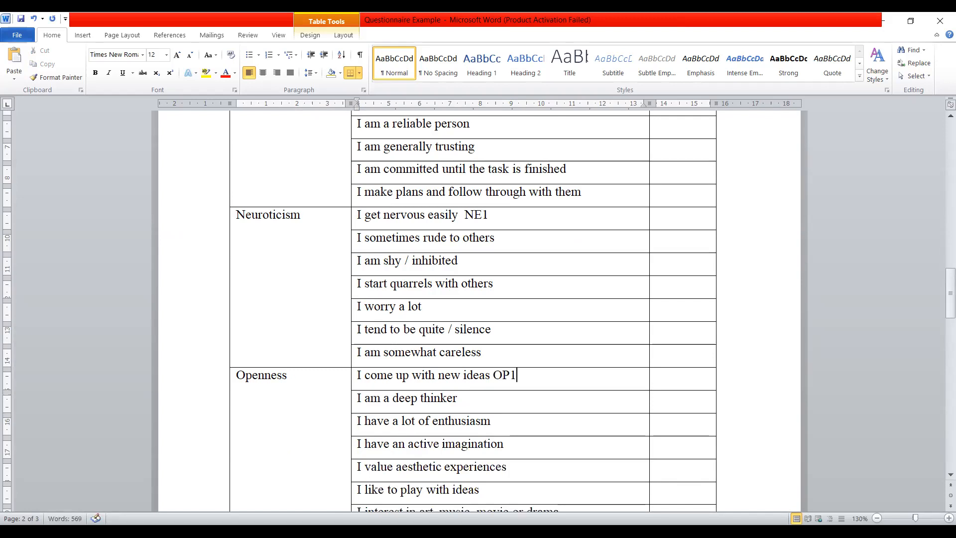
# - Examine the Part C: Environmental Citizenship Behaviour section, including its agreement rating scale and its list of statements
pyautogui.scroll(-7, 528, 386)
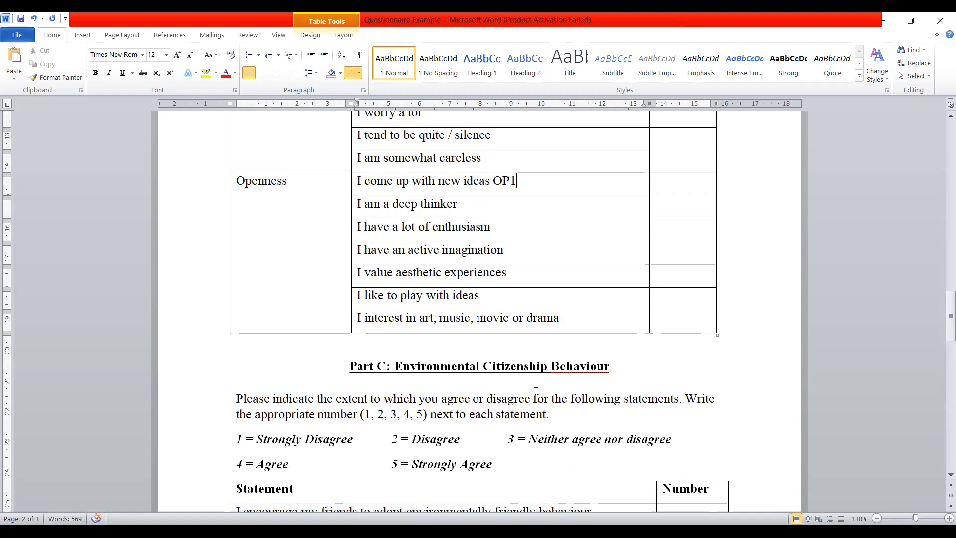
pyautogui.scroll(20, 536, 384)
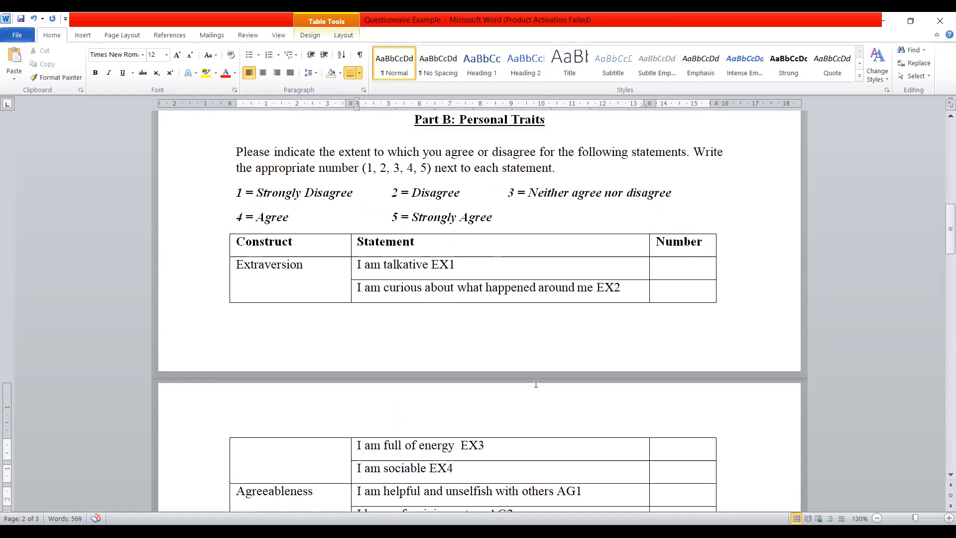
pyautogui.scroll(-20, 535, 383)
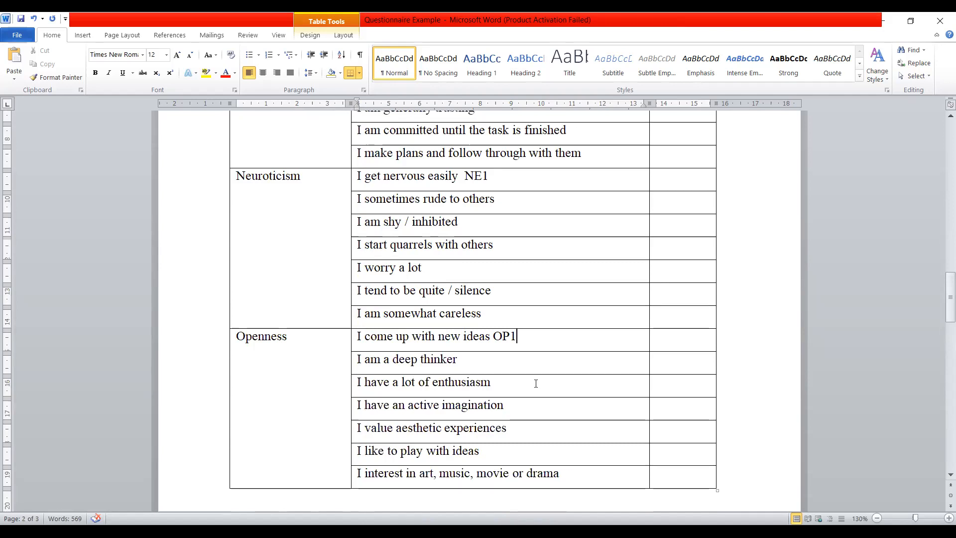
pyautogui.scroll(-17, 536, 383)
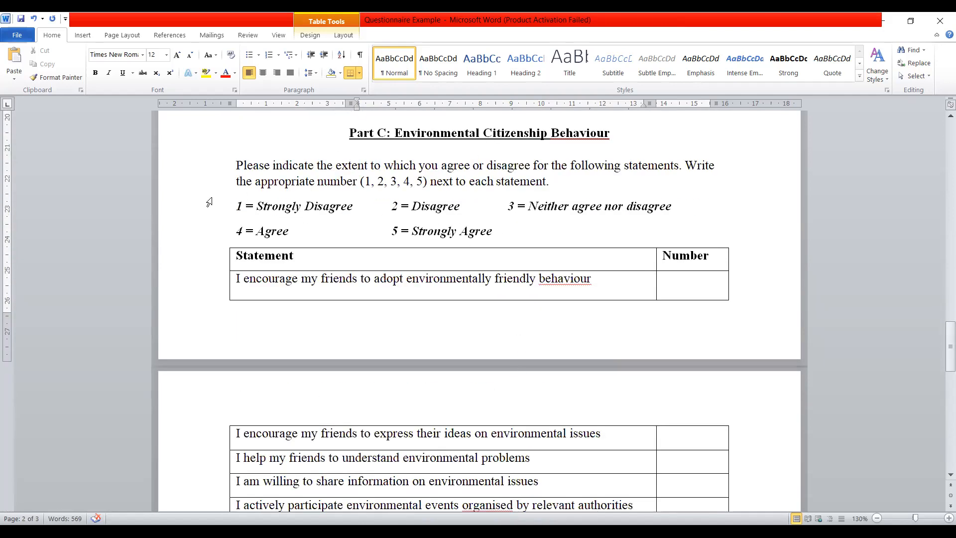
pyautogui.moveTo(235, 205); pyautogui.dragTo(511, 228)
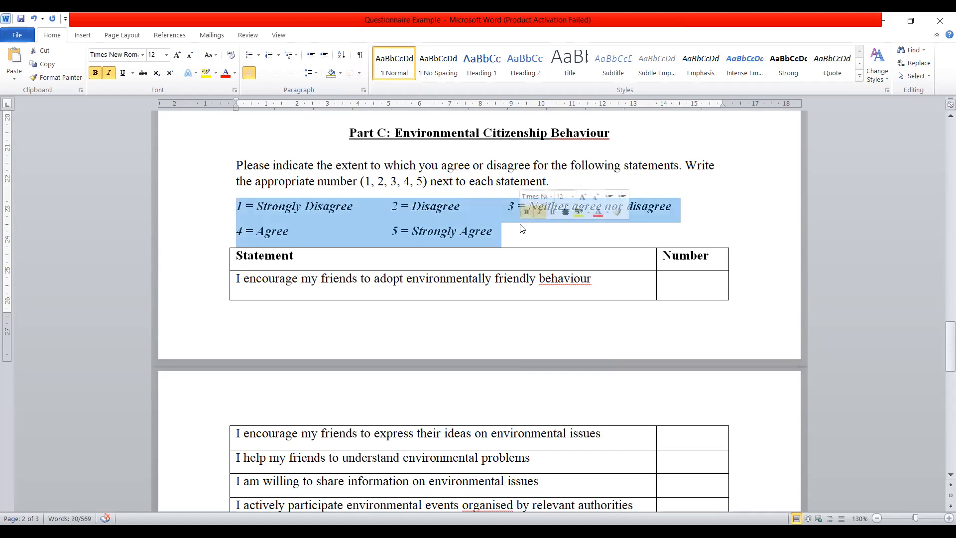
pyautogui.scroll(-3, 521, 232)
pyautogui.scroll(-12, 271, 204)
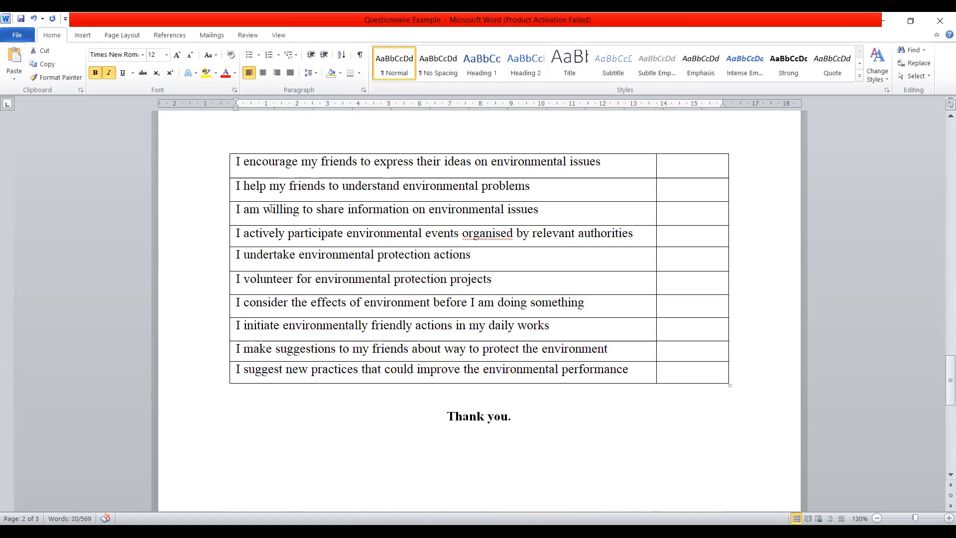
pyautogui.scroll(15, 277, 208)
pyautogui.scroll(2, 278, 208)
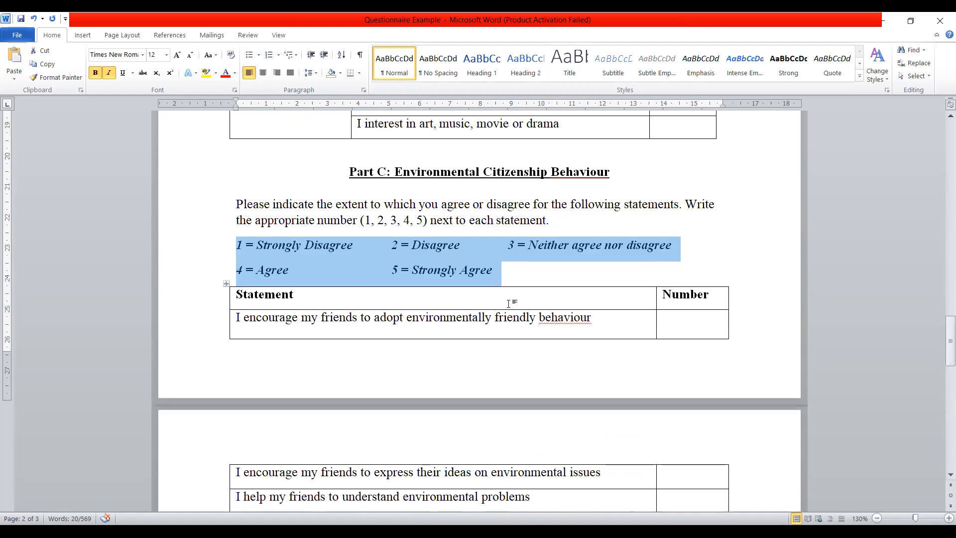
# - Append the codes ECB1 and ECB2 to the first two Part C statements about encouraging friends
pyautogui.click(622, 315)
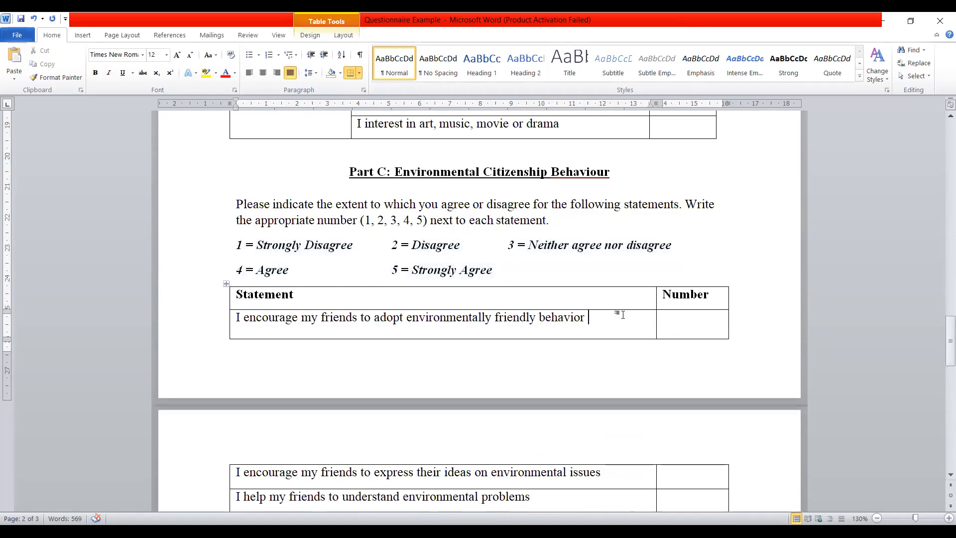
pyautogui.write('ECB1')
pyautogui.scroll(-1, 614, 356)
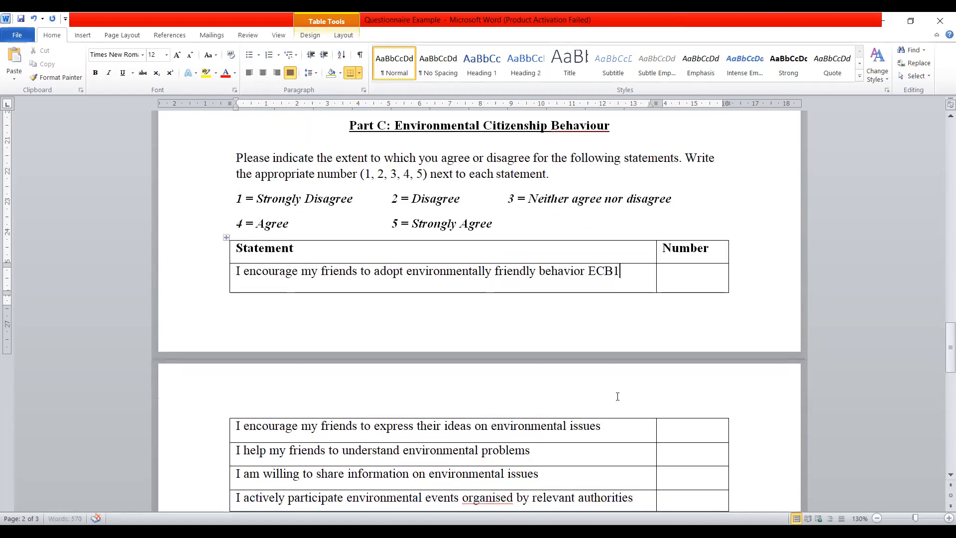
pyautogui.click(611, 424)
pyautogui.write('ECB2')
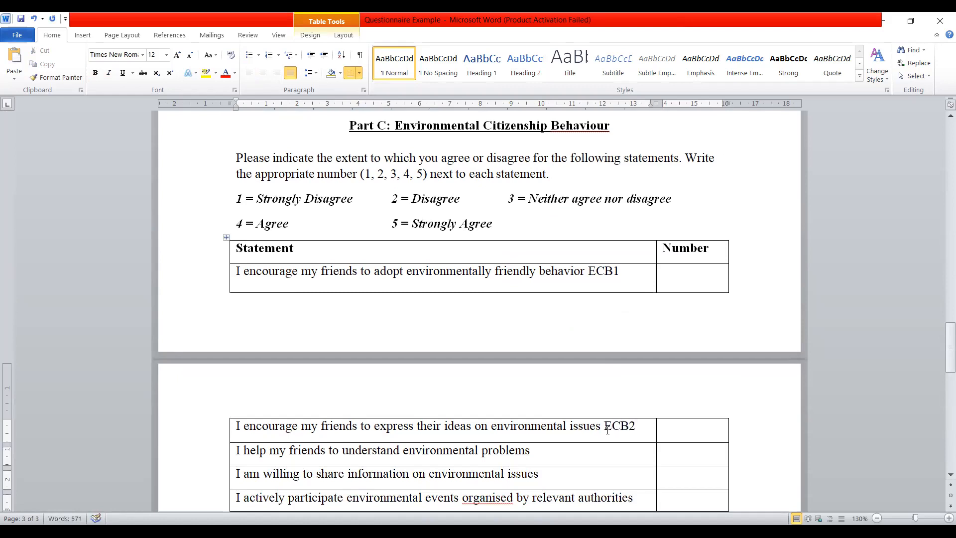
pyautogui.scroll(-6, 609, 430)
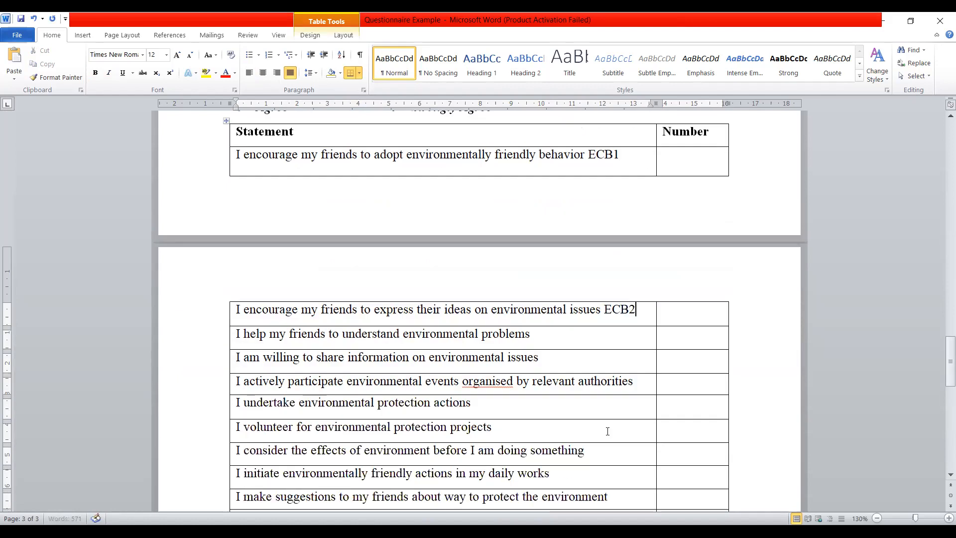
# - Append the code ECB11 to the last Part C statement about suggesting new practices and highlight the code in yellow
pyautogui.write('E')
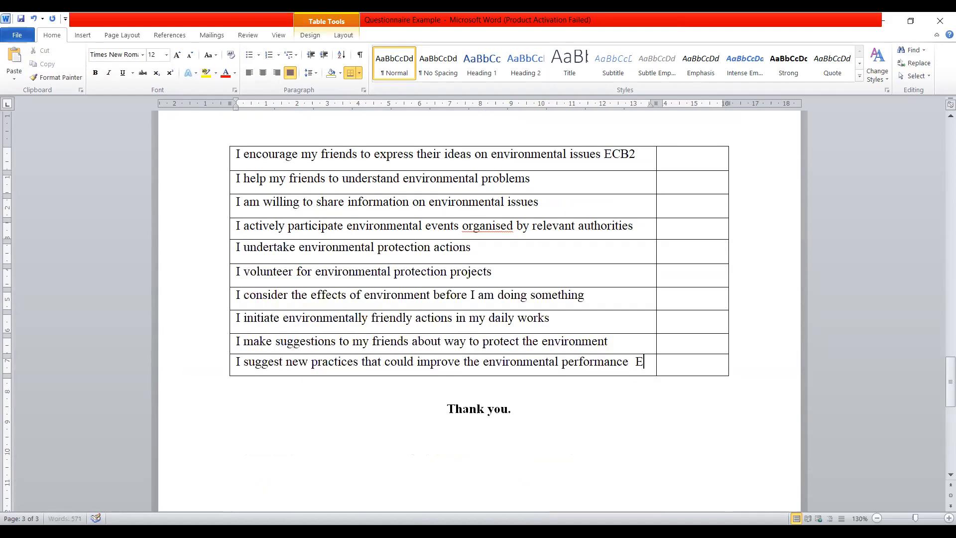
pyautogui.write('CB11')
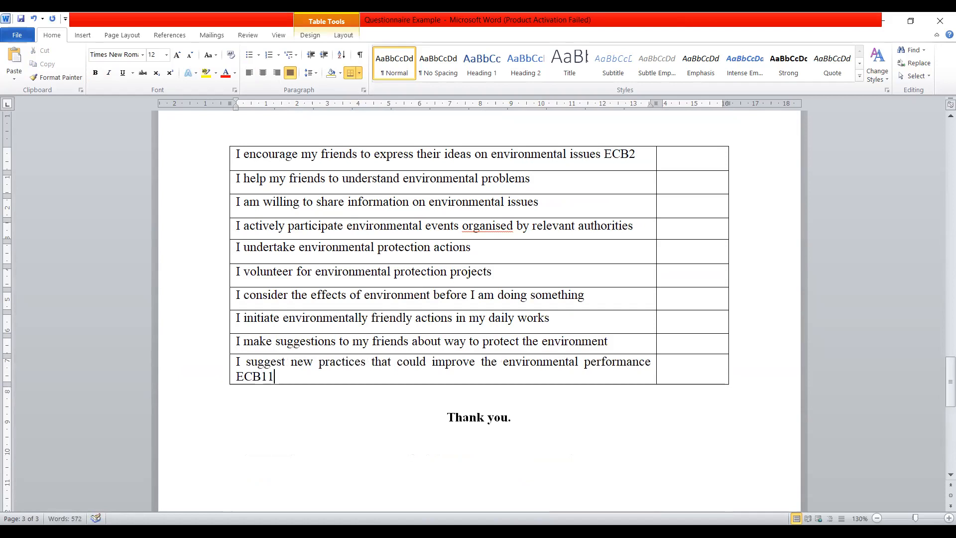
pyautogui.scroll(2, 274, 339)
pyautogui.scroll(2, 274, 339)
pyautogui.scroll(-5, 274, 350)
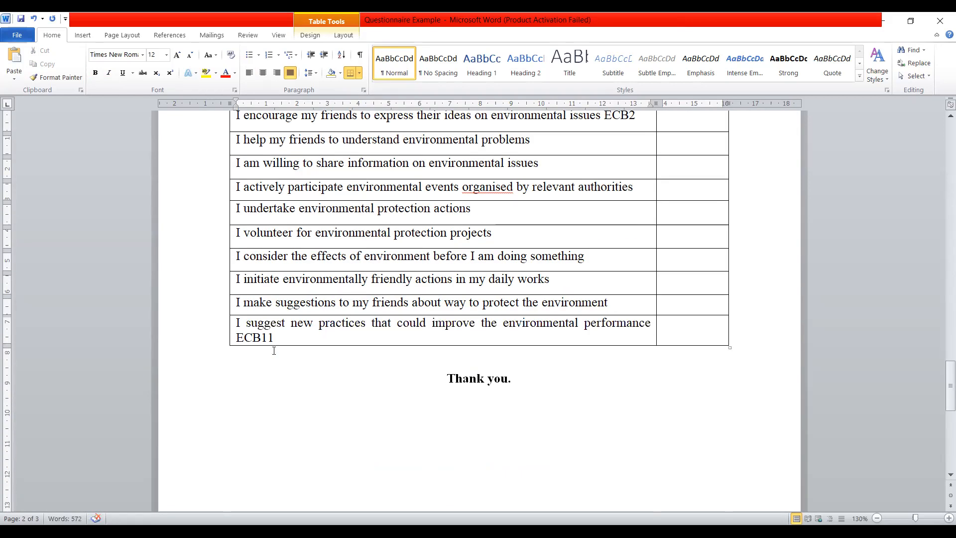
pyautogui.moveTo(277, 337); pyautogui.dragTo(241, 343)
pyautogui.click(284, 326)
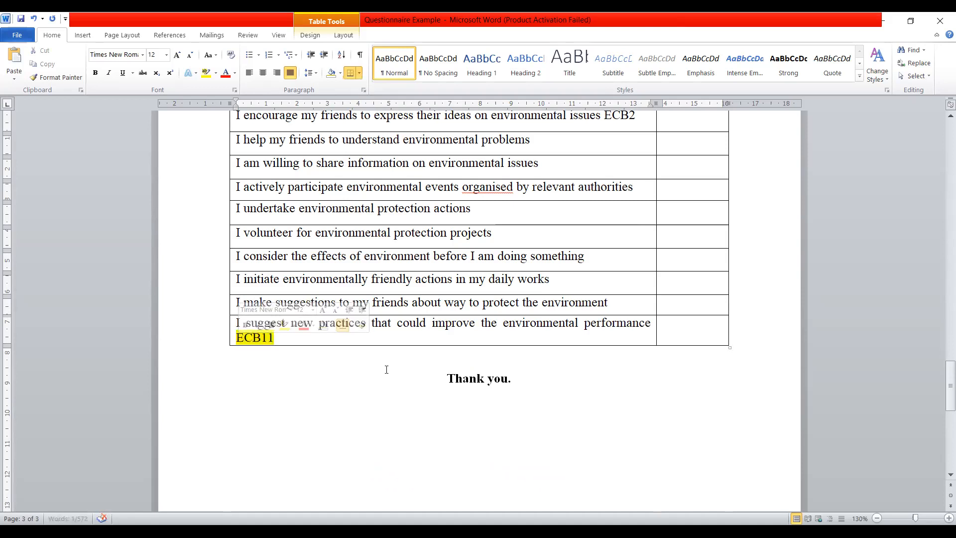
# - Highlight the codes ECB2 and ECB1 in yellow on the first two Part C statements
pyautogui.scroll(6, 660, 325)
pyautogui.moveTo(636, 344); pyautogui.dragTo(605, 344)
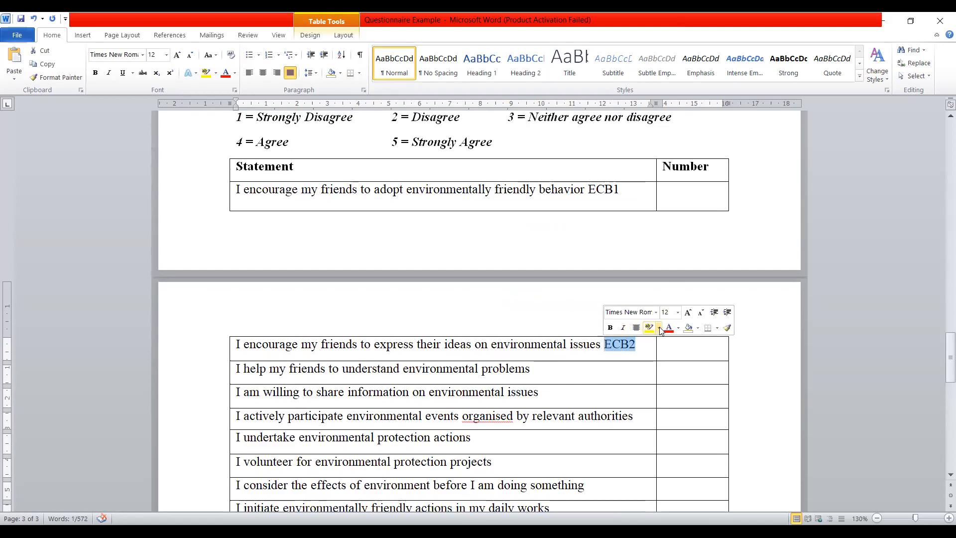
pyautogui.moveTo(624, 195); pyautogui.dragTo(588, 194)
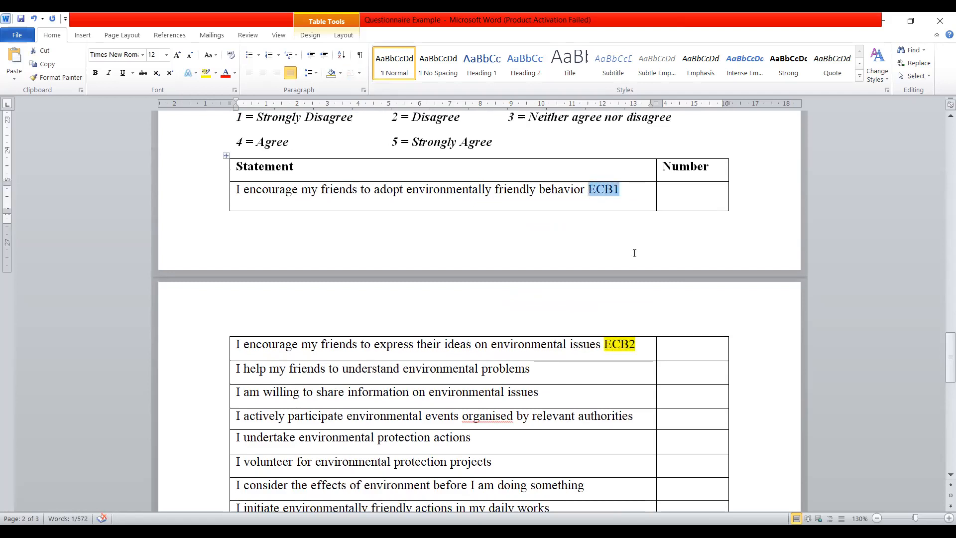
pyautogui.click(206, 73)
# - Highlight the Openness code OP1 and the Neuroticism code NE1 in yellow
pyautogui.scroll(5, 624, 264)
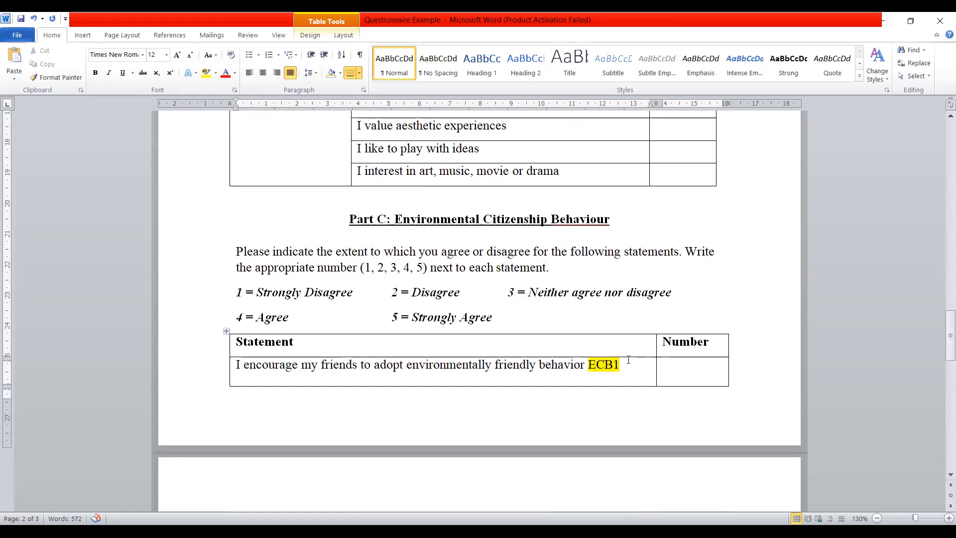
pyautogui.scroll(12, 628, 362)
pyautogui.moveTo(517, 443); pyautogui.dragTo(496, 446)
pyautogui.click(542, 428)
pyautogui.moveTo(494, 286); pyautogui.dragTo(468, 288)
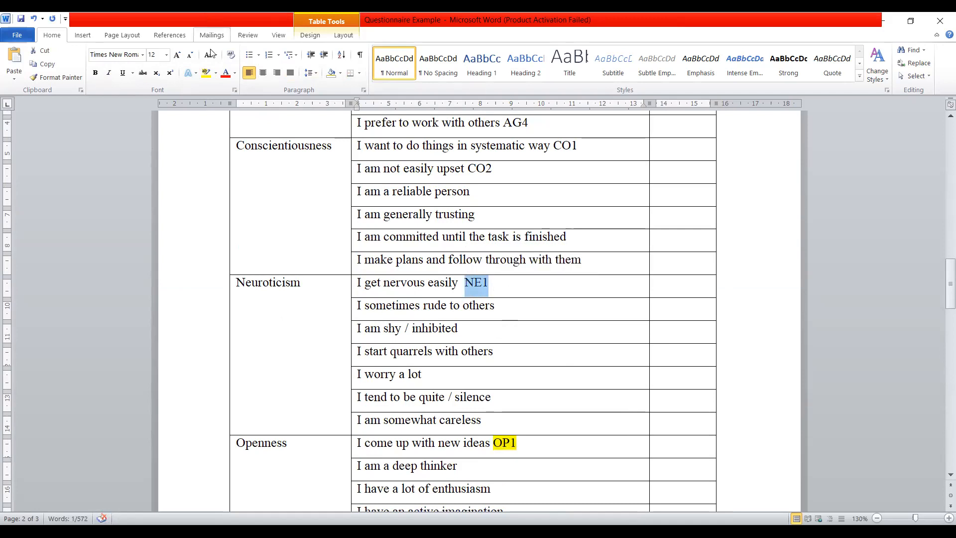
pyautogui.click(205, 73)
# - Highlight the Conscientiousness codes CO2 and CO1 and the Agreeableness code AG4 in yellow
pyautogui.scroll(5, 478, 299)
pyautogui.moveTo(493, 358); pyautogui.dragTo(468, 358)
pyautogui.click(515, 342)
pyautogui.click(594, 339)
pyautogui.moveTo(594, 339); pyautogui.dragTo(507, 311)
pyautogui.click(601, 328)
pyautogui.click(541, 295)
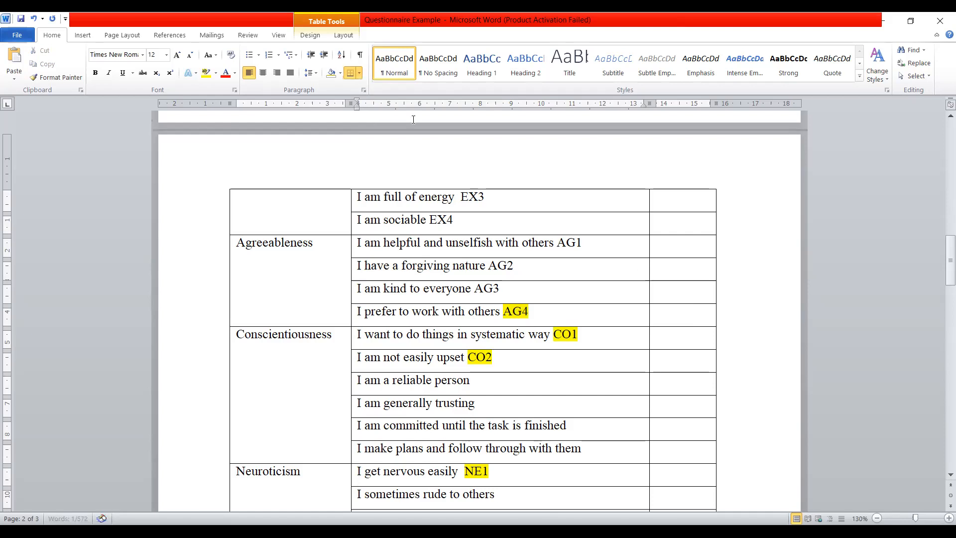
# - Highlight the code EX1 in yellow on the "I am talkative" statement in Part B
pyautogui.click(413, 120)
pyautogui.scroll(6, 576, 274)
pyautogui.moveTo(432, 299); pyautogui.dragTo(468, 297)
pyautogui.click(508, 282)
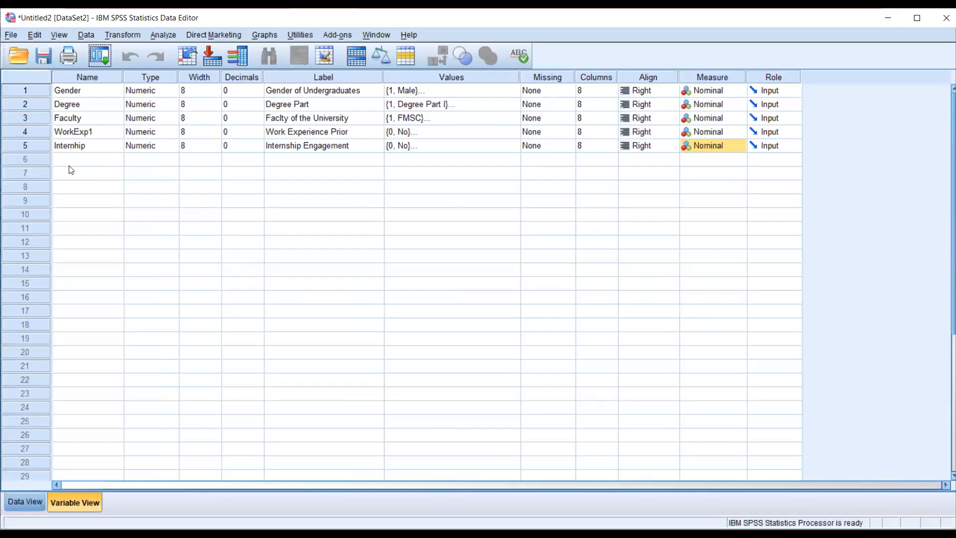
# - Switch to the SPSS Data Editor and add a sixth variable named EX1 with the Numeric type
pyautogui.click(70, 162)
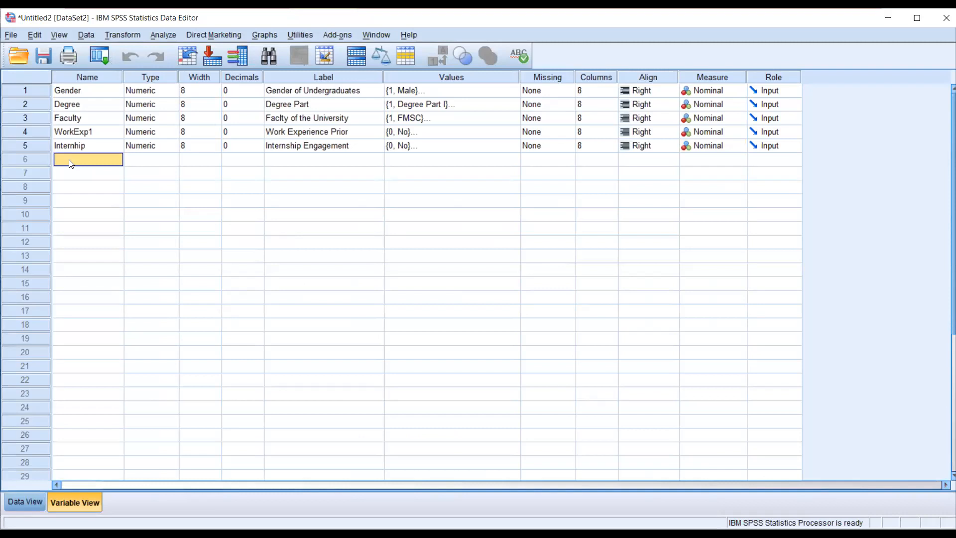
pyautogui.write('EX1')
pyautogui.click(166, 161)
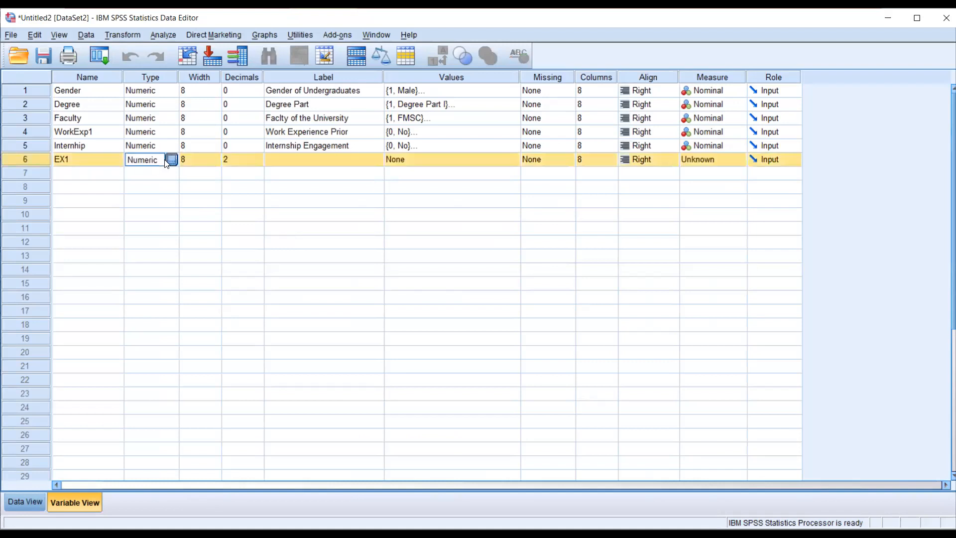
pyautogui.click(169, 159)
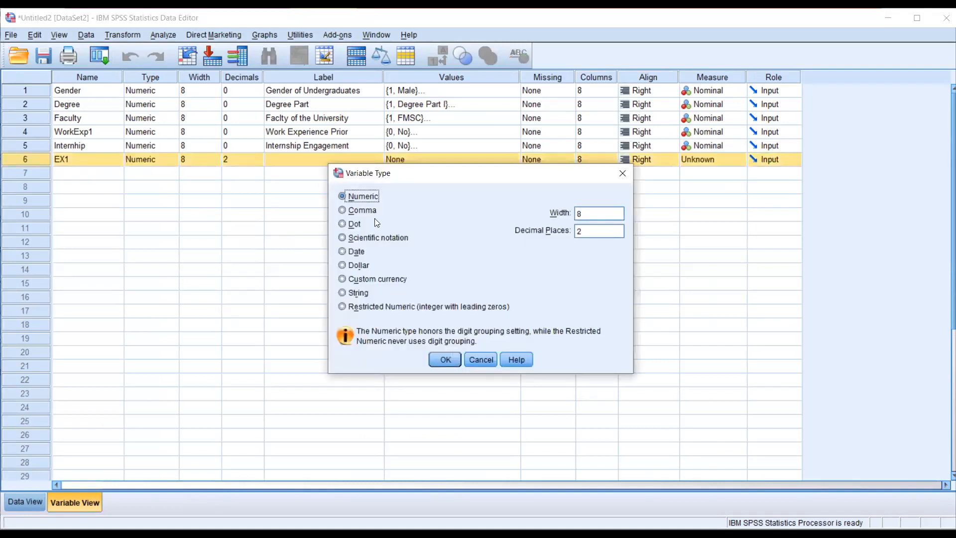
pyautogui.click(447, 361)
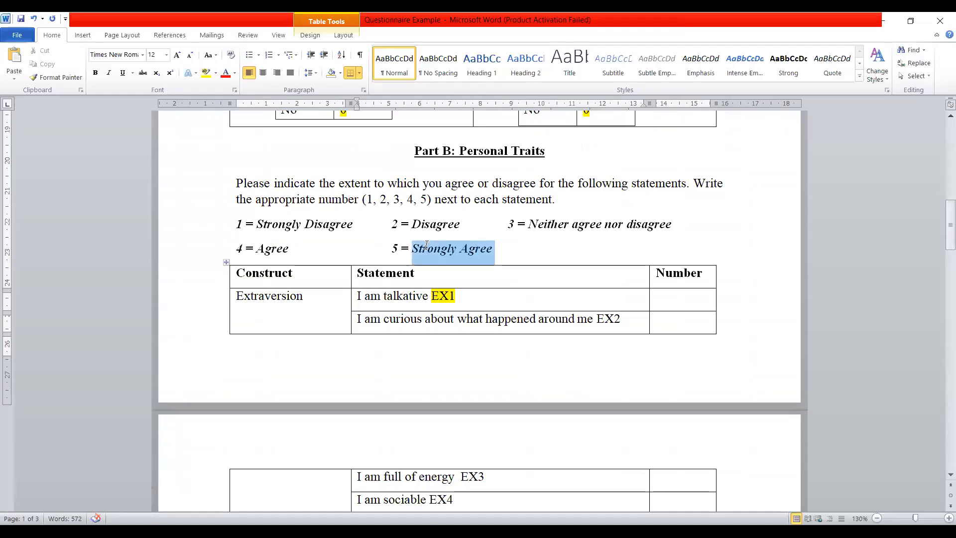
# - Switch back to the Word questionnaire and enter the sample rating 5 (Strongly Agree) in the Number cell for "I am talkative"
pyautogui.moveTo(392, 248); pyautogui.dragTo(235, 232)
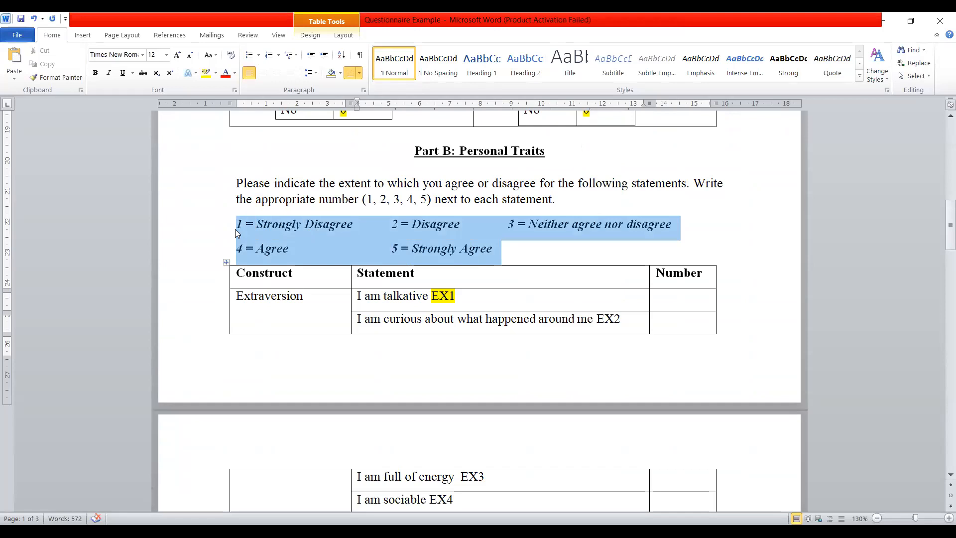
pyautogui.scroll(-1, 520, 208)
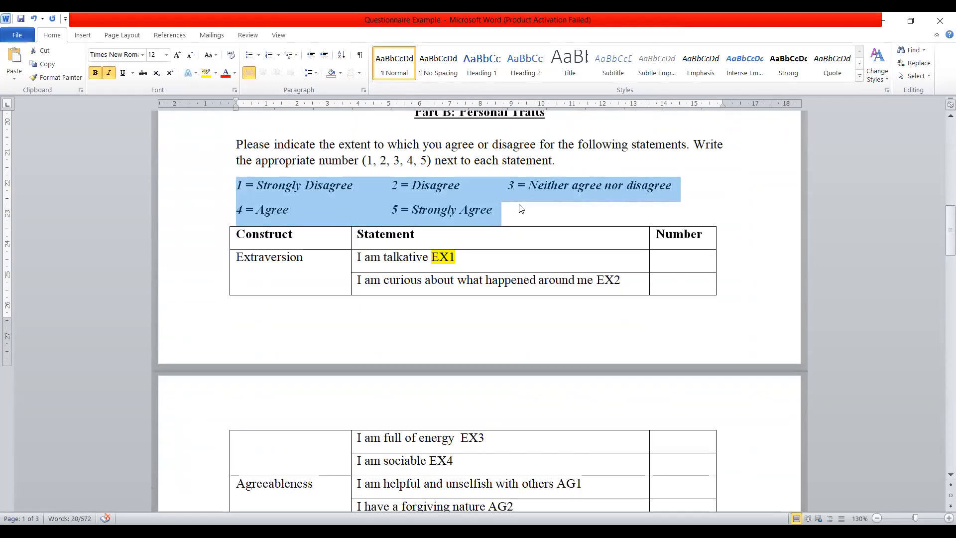
pyautogui.click(677, 259)
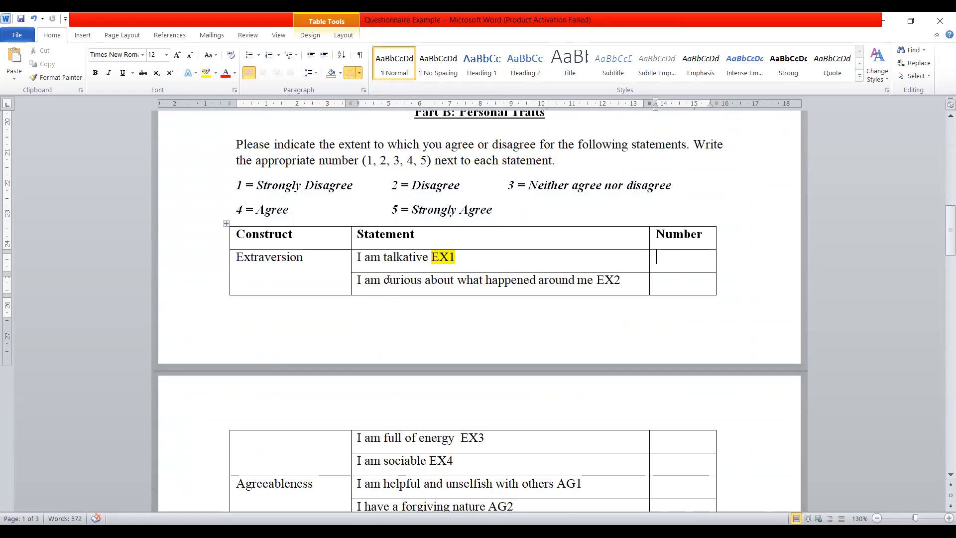
pyautogui.write('5')
pyautogui.moveTo(496, 211); pyautogui.dragTo(424, 214)
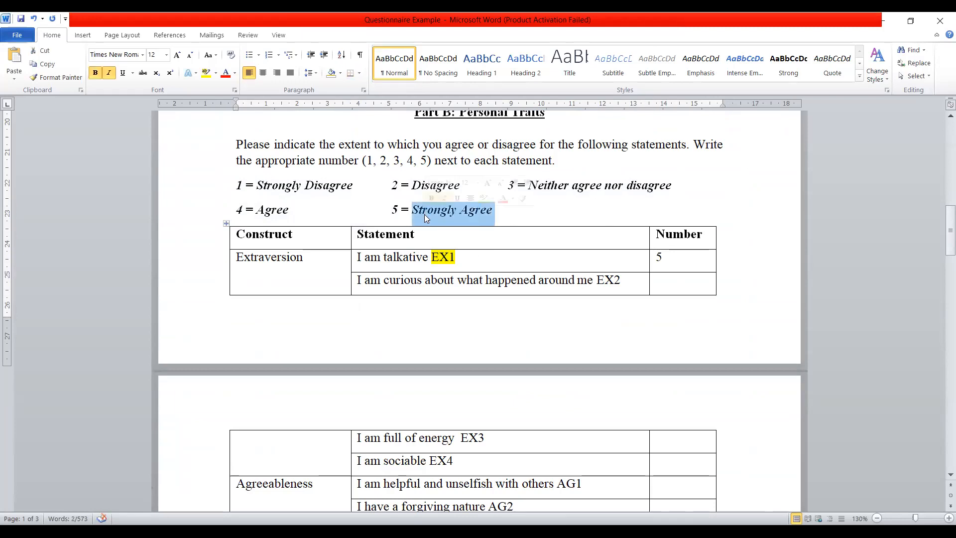
pyautogui.moveTo(666, 256); pyautogui.dragTo(658, 256)
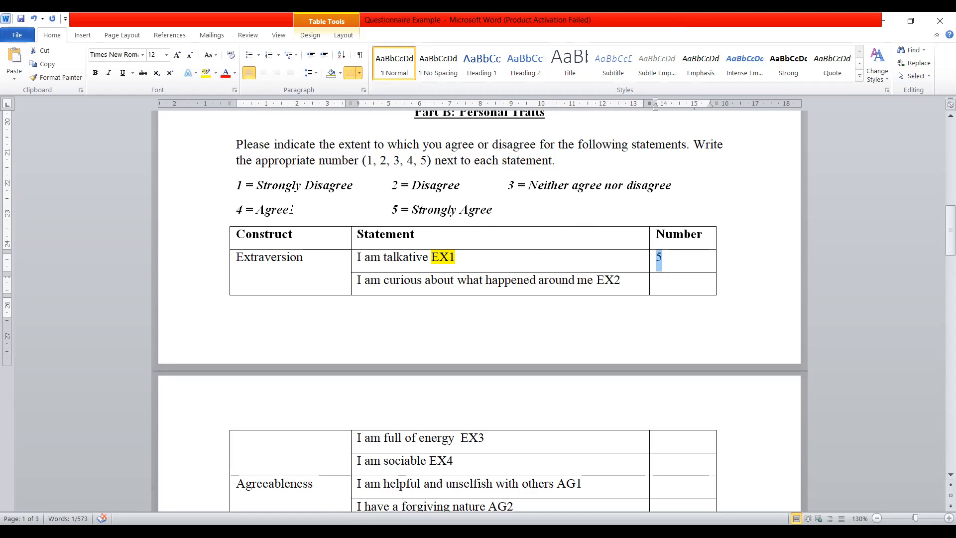
# - Check the Part B agreement scale, switch to the SPSS Data Editor and set EX1's label to "Extraversion 1"
pyautogui.moveTo(231, 182); pyautogui.dragTo(499, 211)
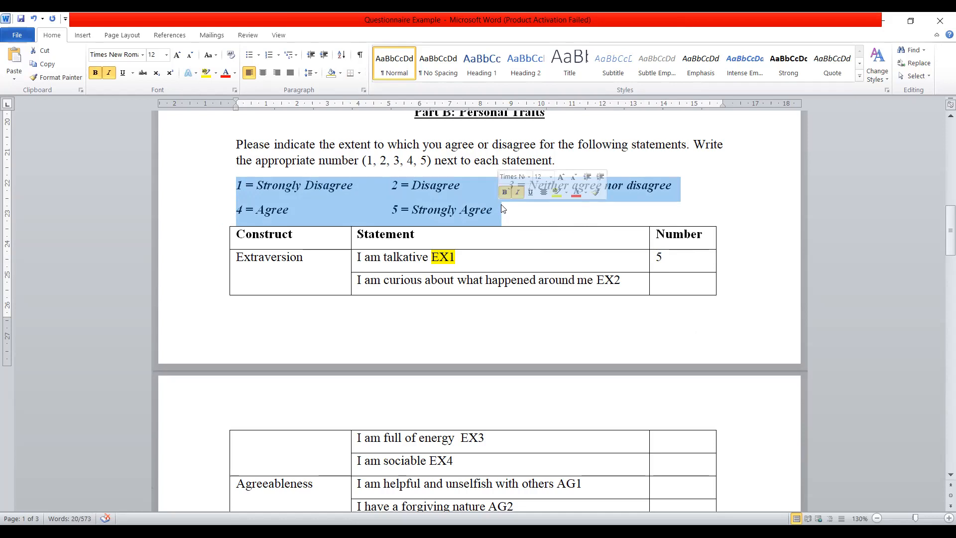
pyautogui.scroll(1, 460, 229)
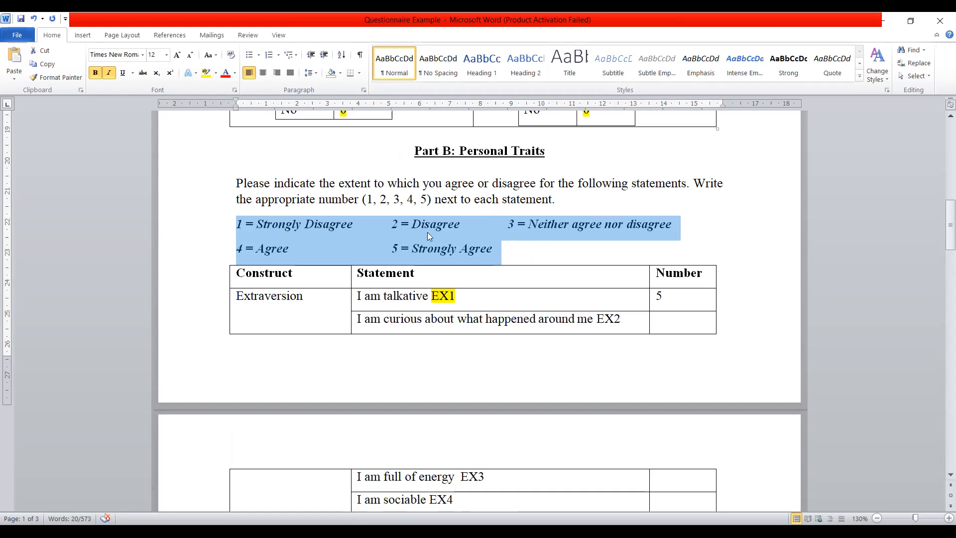
pyautogui.click(787, 425)
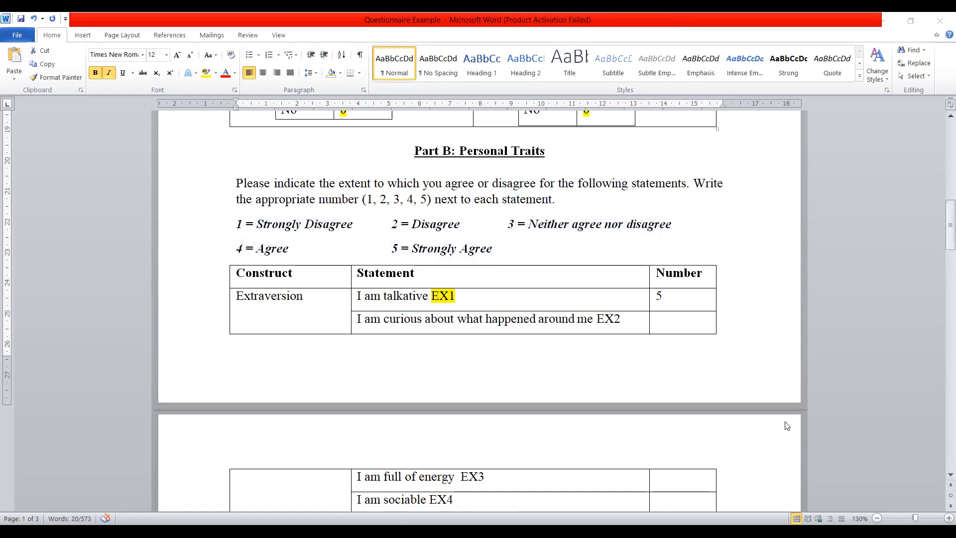
pyautogui.hotkey('alt', 'Tab')
pyautogui.click(309, 164)
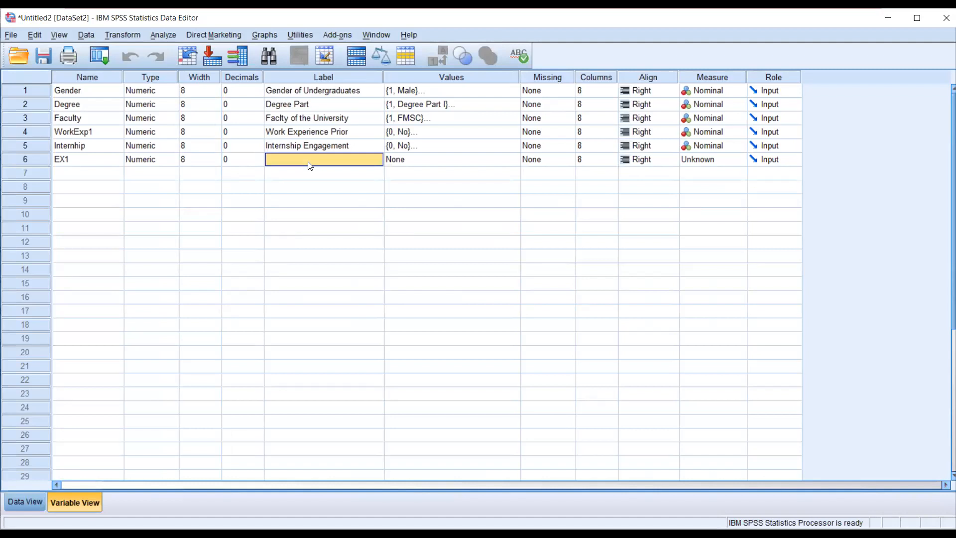
pyautogui.write('Extraversion 1')
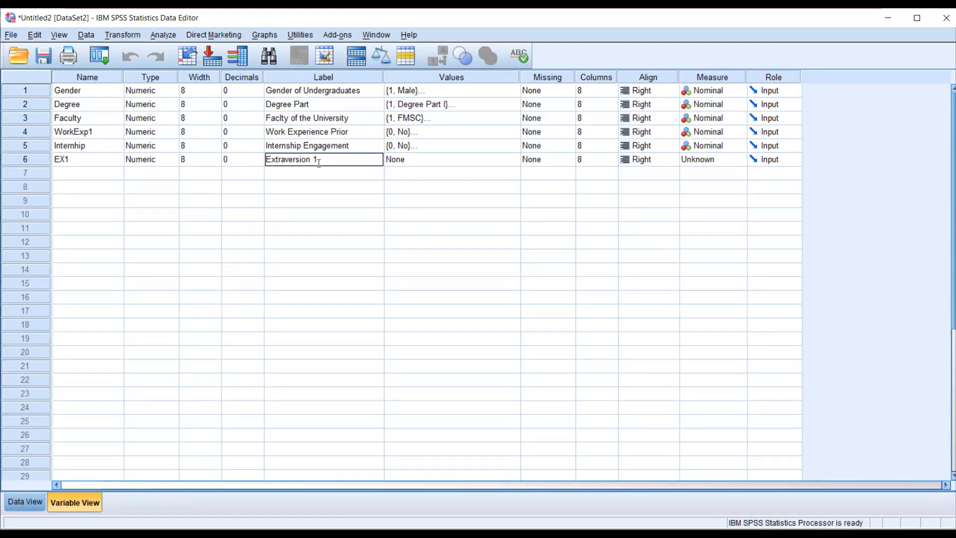
# - Open the value labels of EX1 and enter value 1 with the label "Strongly Disagree"
pyautogui.click(476, 161)
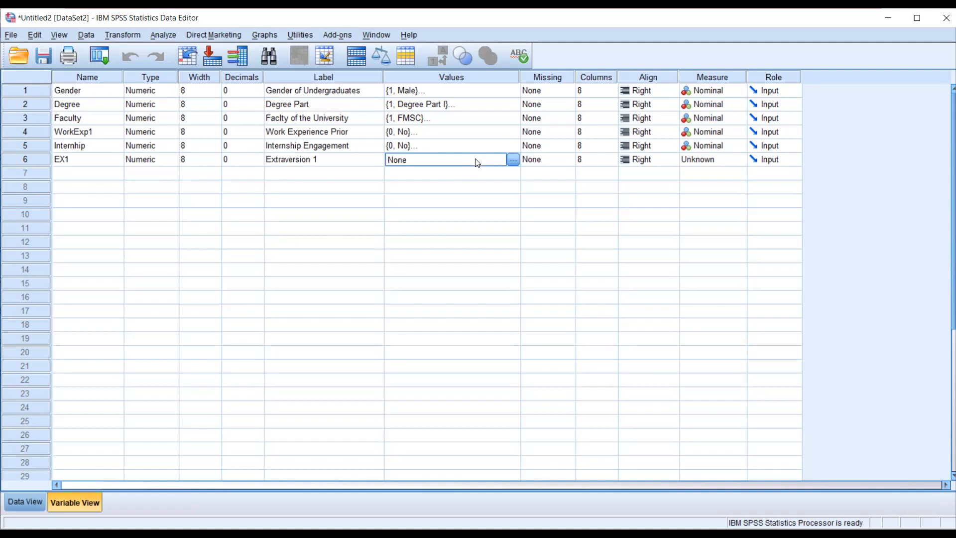
pyautogui.click(513, 160)
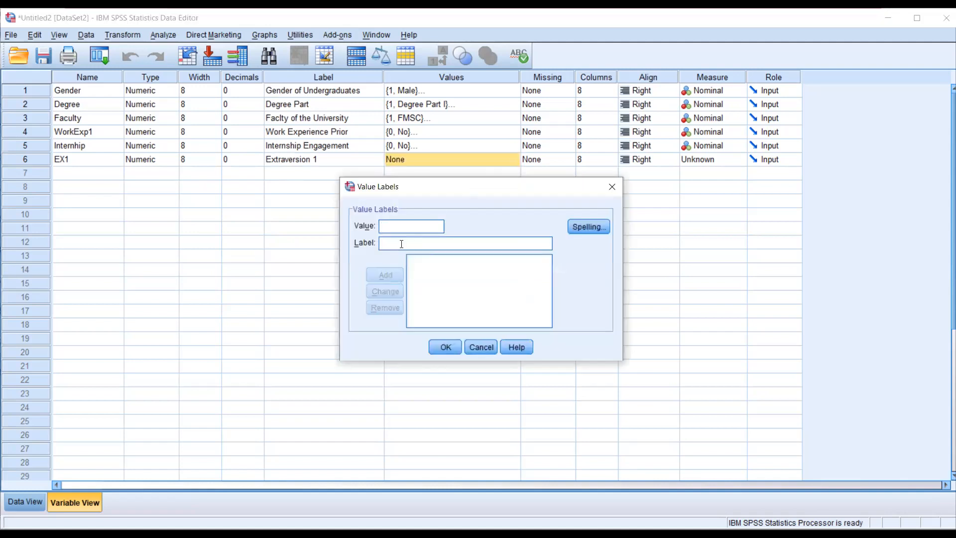
pyautogui.write('1')
pyautogui.write('Str')
pyautogui.write('ongly')
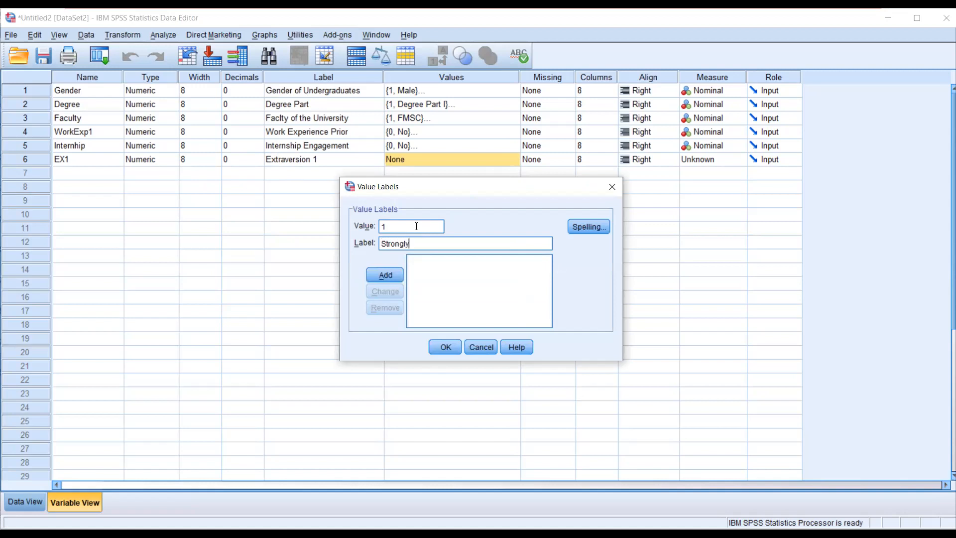
pyautogui.write(' Disagree')
# - Check scale options 3 to 5 in the Word questionnaire, and return to SPSS to add the entered "Strongly Disagree" label
pyautogui.hotkey('alt', 'Tab')
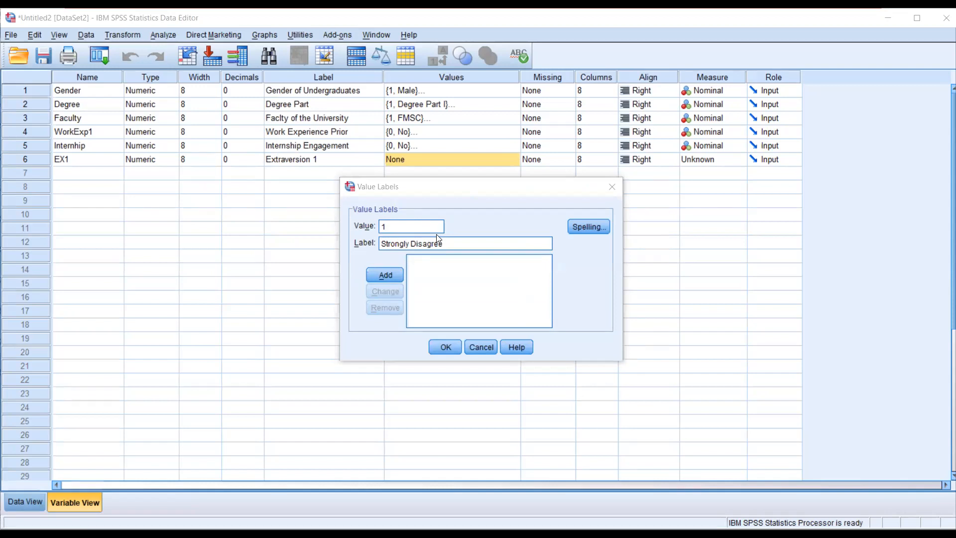
pyautogui.moveTo(236, 224); pyautogui.dragTo(680, 223)
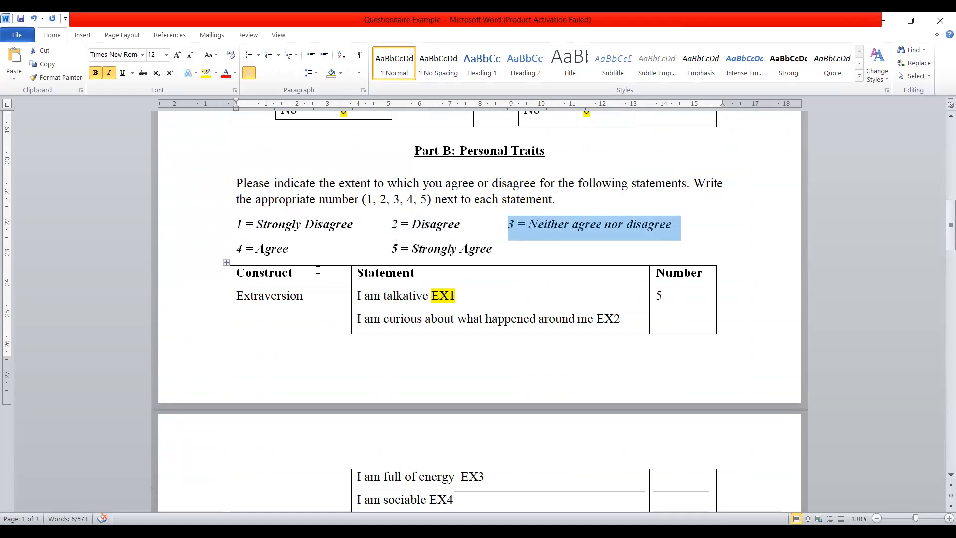
pyautogui.moveTo(237, 249); pyautogui.dragTo(288, 251)
pyautogui.moveTo(388, 249); pyautogui.dragTo(552, 254)
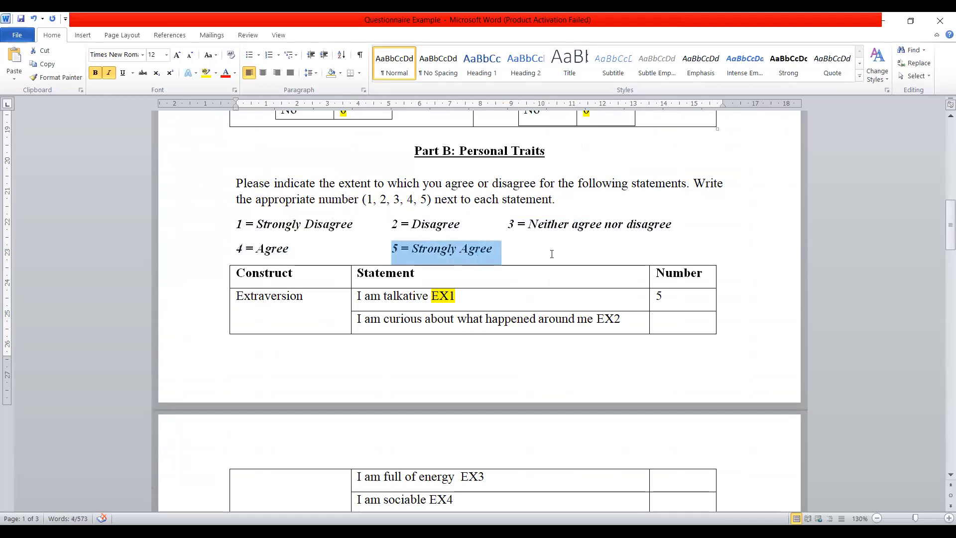
pyautogui.hotkey('alt', 'Tab')
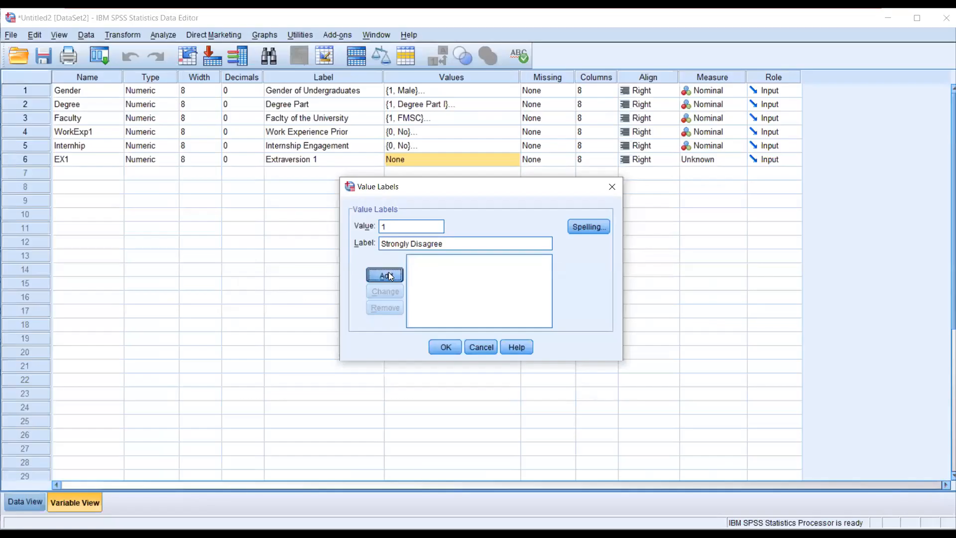
pyautogui.click(389, 272)
# - Add the value label 2 = "Disagree" to EX1
pyautogui.write('2')
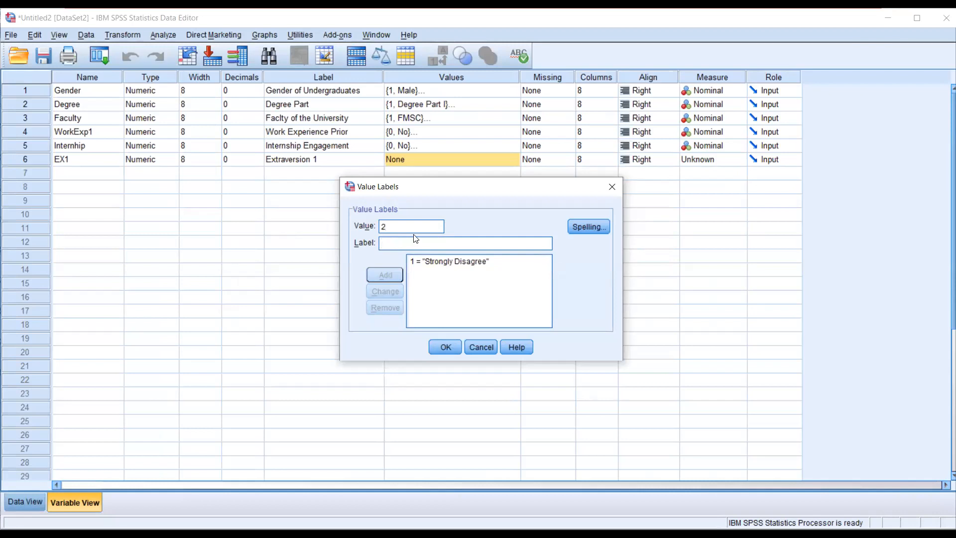
pyautogui.press('Tab')
pyautogui.write('Disagree')
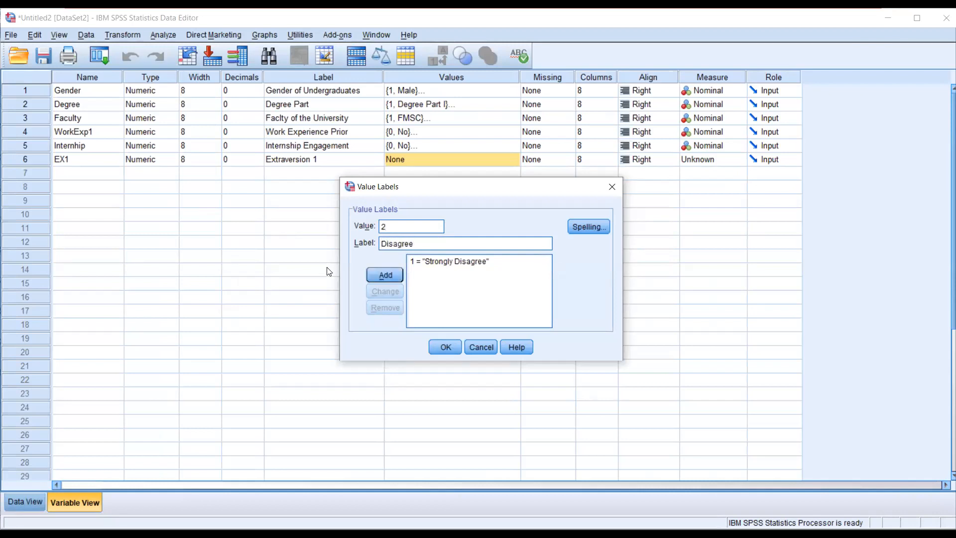
pyautogui.click(381, 274)
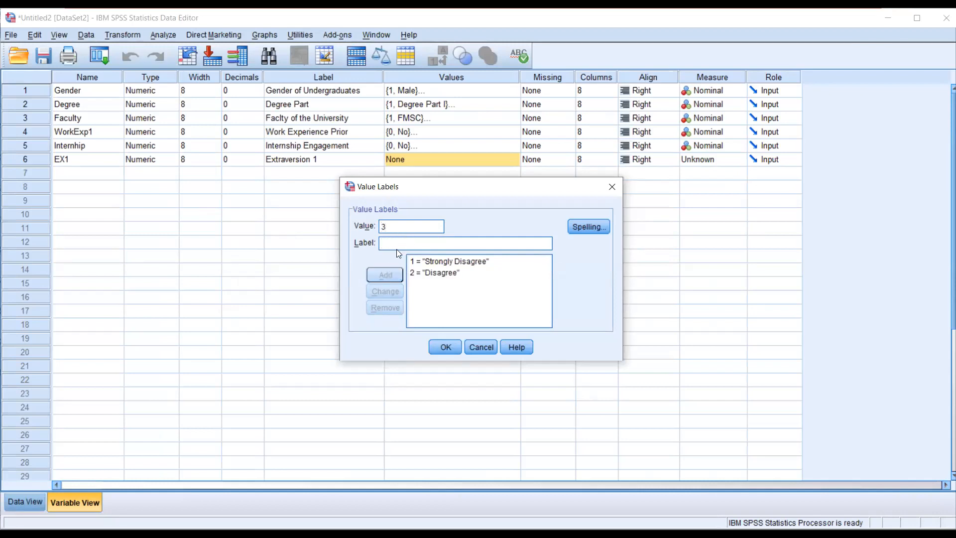
# - Add the value labels 3 = "Neutral" and 4 = "Agree" to EX1
pyautogui.write('Neutral')
pyautogui.press('BackSpace')
pyautogui.press('BackSpace')
pyautogui.press('BackSpace')
pyautogui.write('tral')
pyautogui.click(400, 273)
pyautogui.write('4')
pyautogui.write('Agree')
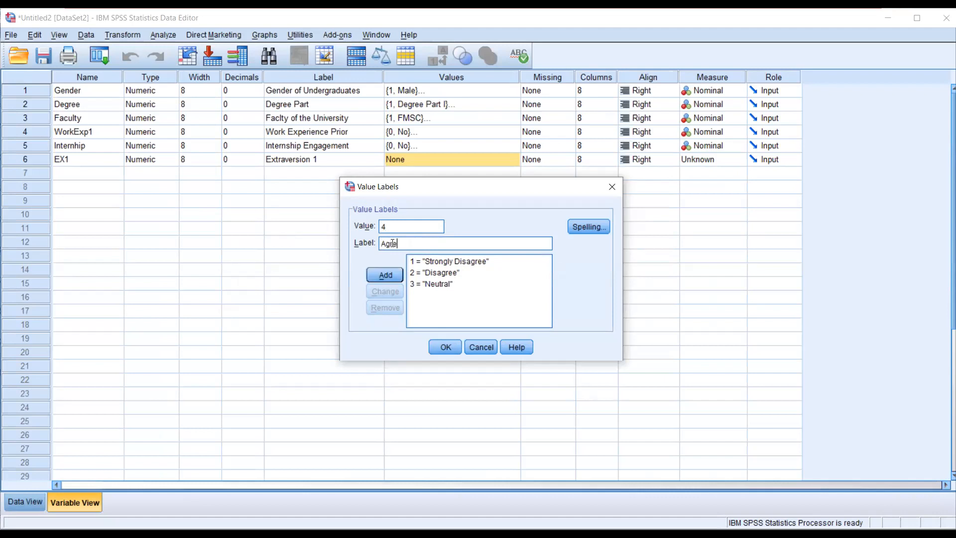
pyautogui.click(394, 276)
# - Add the value label 5 = "Strongly Agree" to EX1, apply the labels, and reopen the list to check it
pyautogui.write('5')
pyautogui.click(397, 243)
pyautogui.write('Strongly Agree')
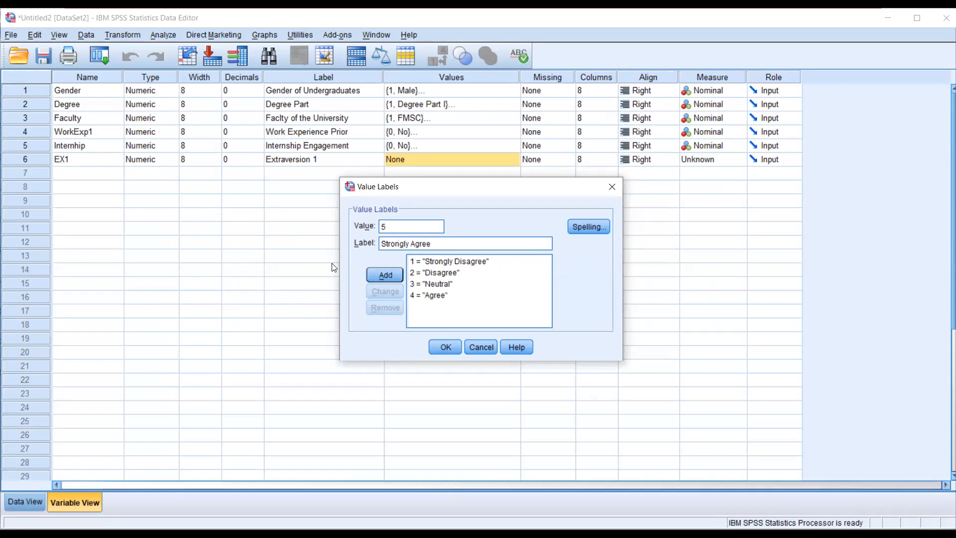
pyautogui.click(395, 276)
pyautogui.click(447, 346)
pyautogui.click(513, 160)
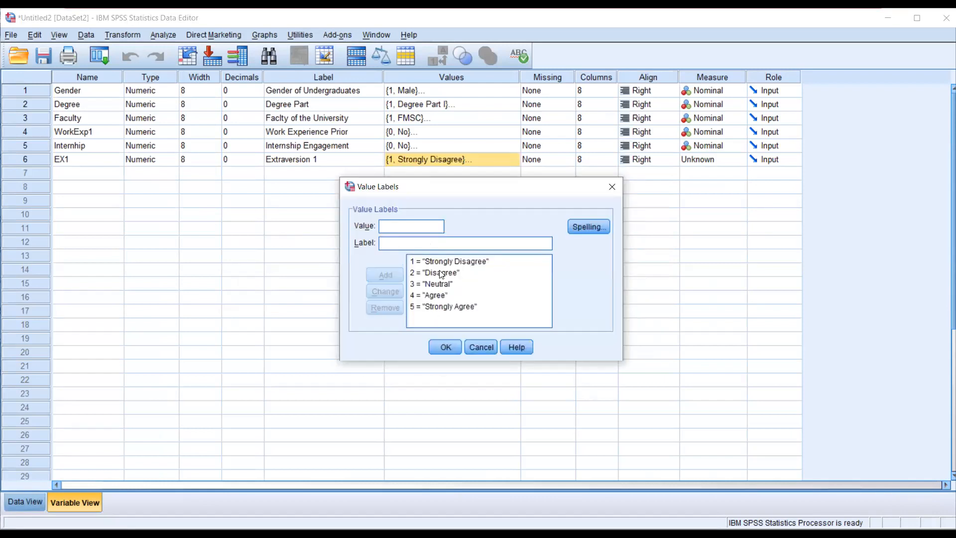
pyautogui.click(444, 348)
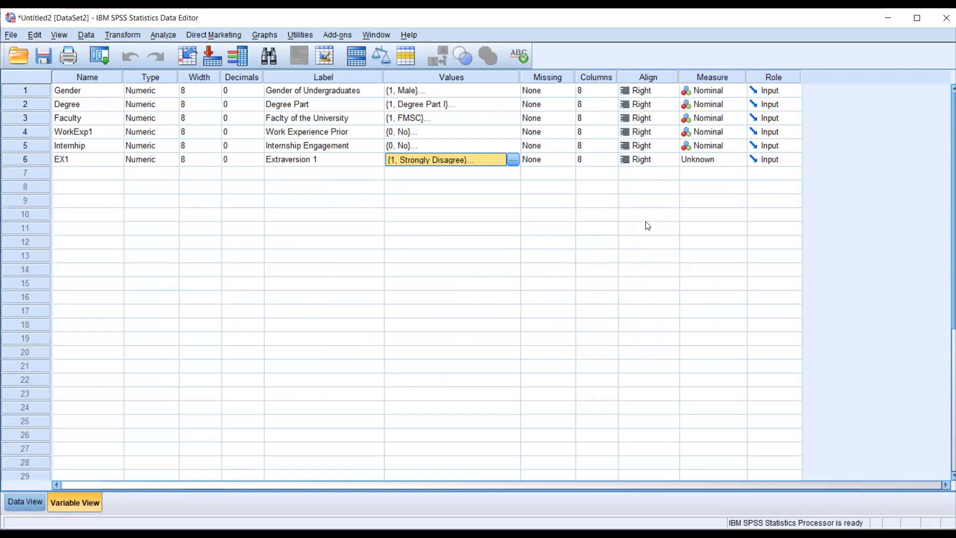
# - Try the Scale and Ordinal measurement levels for EX1
pyautogui.click(739, 159)
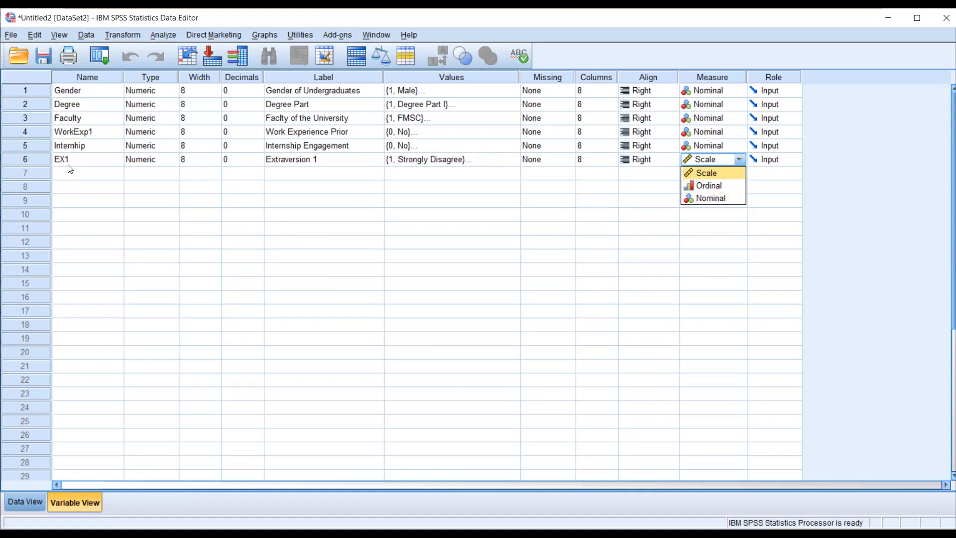
pyautogui.click(725, 176)
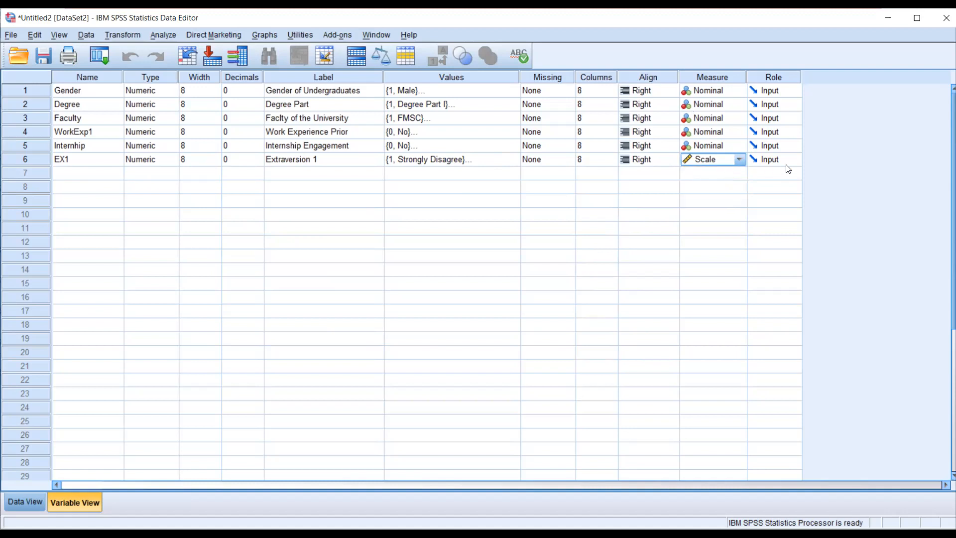
pyautogui.click(739, 161)
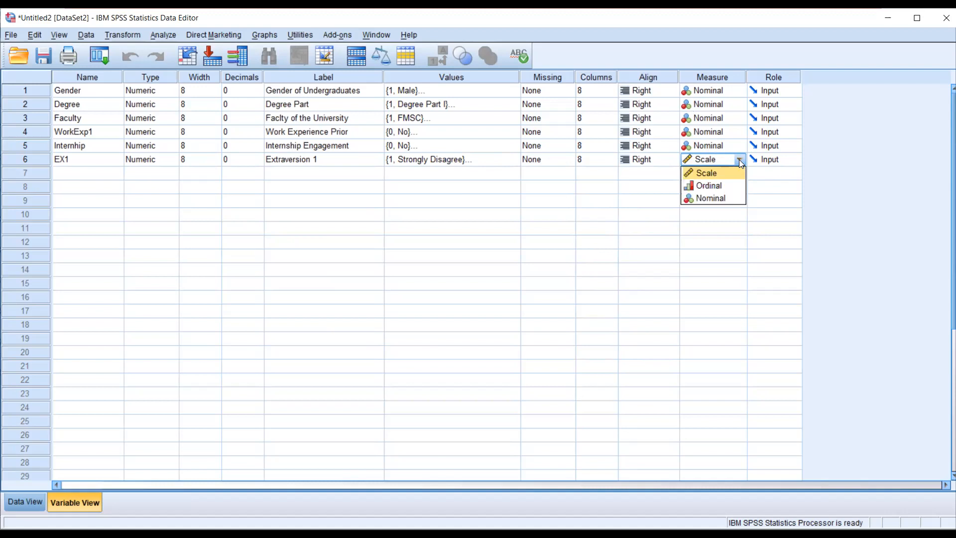
pyautogui.click(717, 187)
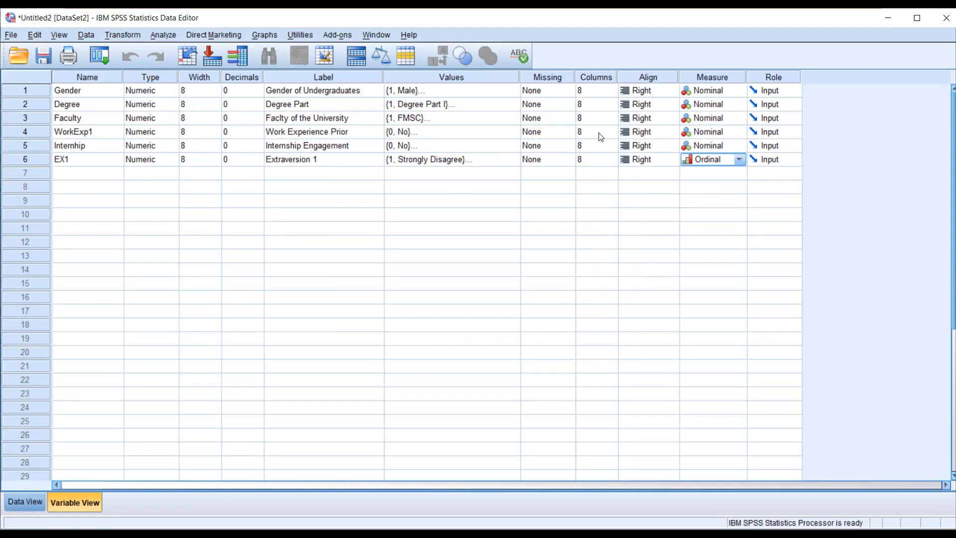
# - Recheck the agreement scale in Word, and set EX1's measurement level to Scale in SPSS after comparing it with Ordinal
pyautogui.hotkey('alt', 'Tab')
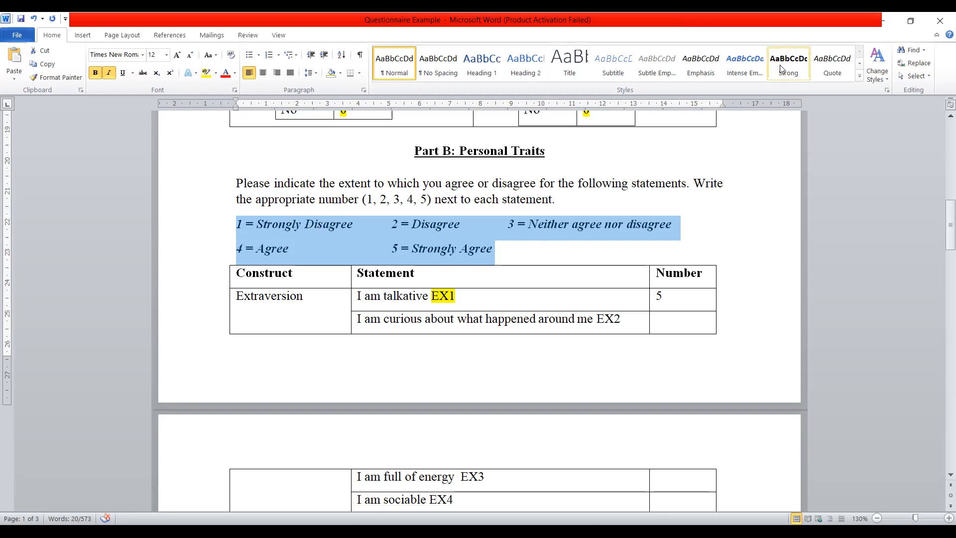
pyautogui.hotkey('alt', 'Tab')
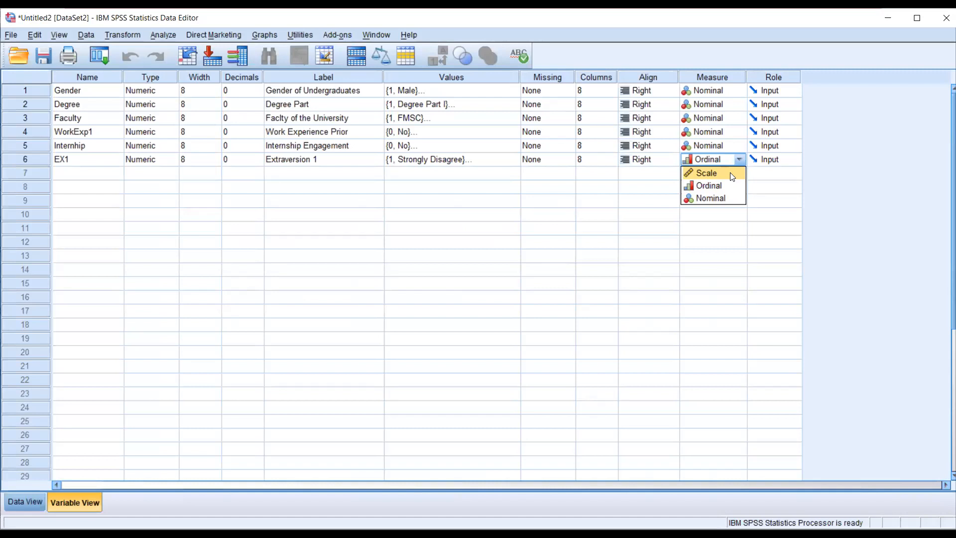
pyautogui.click(730, 173)
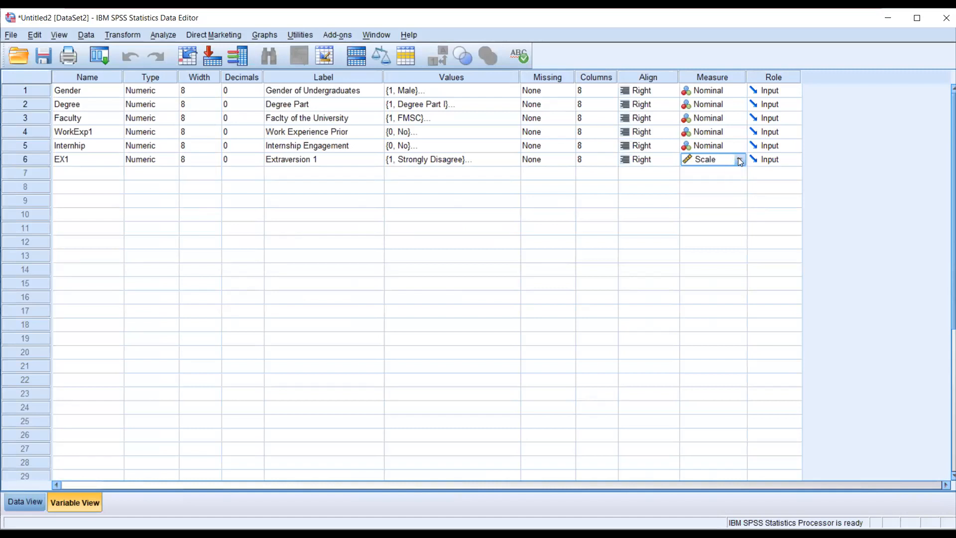
pyautogui.click(740, 161)
pyautogui.click(717, 171)
pyautogui.click(739, 160)
pyautogui.click(724, 186)
pyautogui.click(738, 161)
pyautogui.click(710, 175)
# - Switch to the Word questionnaire and examine the coded statements through Parts B and C, returning to the Extraversion items
pyautogui.hotkey('alt', 'Tab')
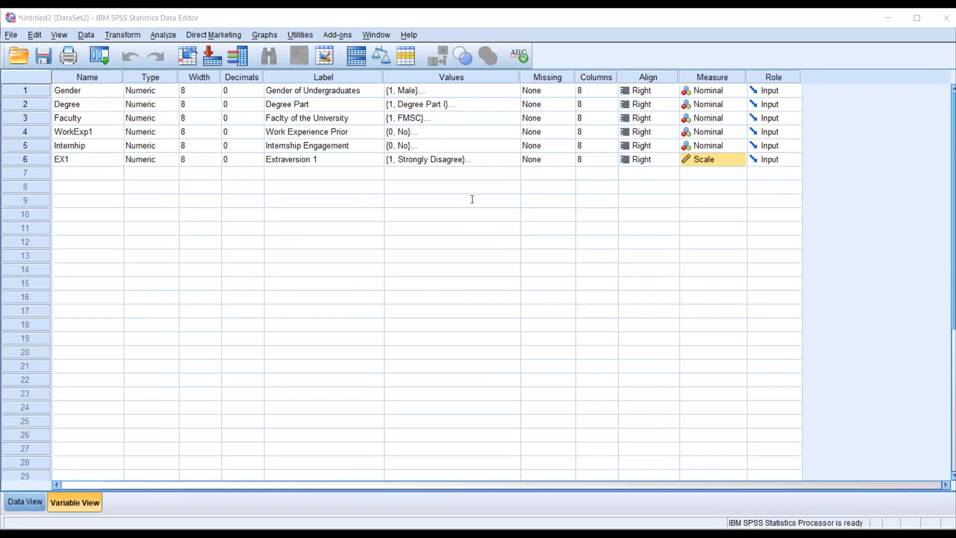
pyautogui.hotkey('alt', 'Tab')
pyautogui.scroll(-3, 475, 170)
pyautogui.scroll(-15, 474, 169)
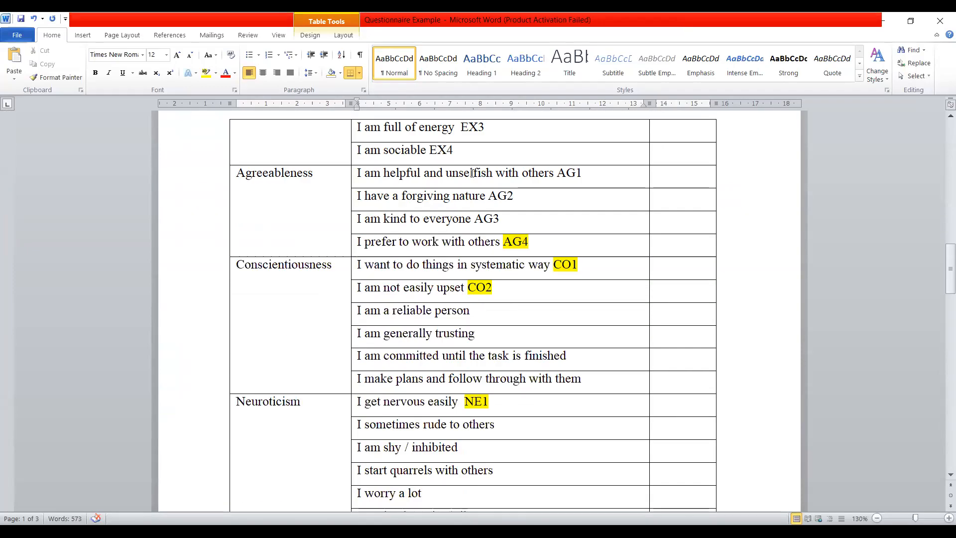
pyautogui.scroll(-8, 471, 174)
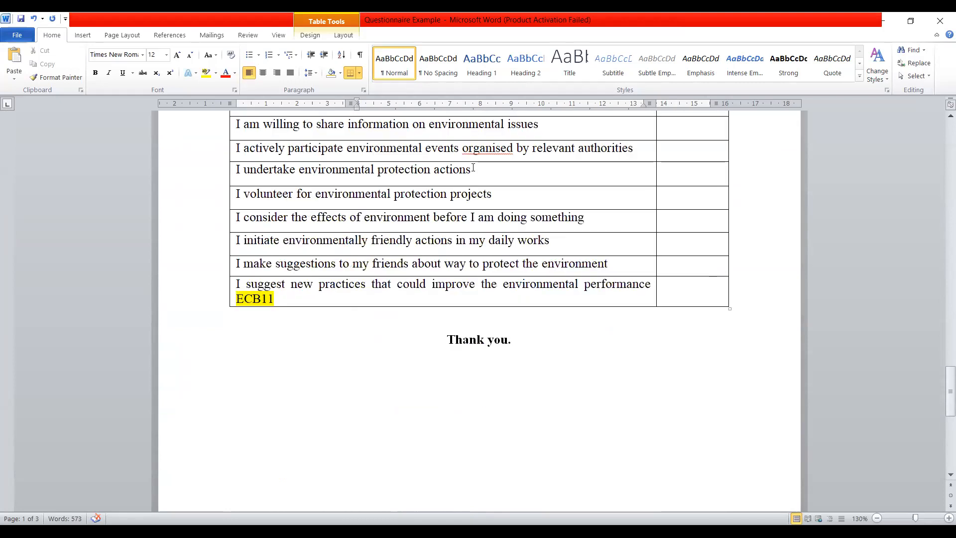
pyautogui.scroll(3, 473, 167)
pyautogui.scroll(12, 427, 393)
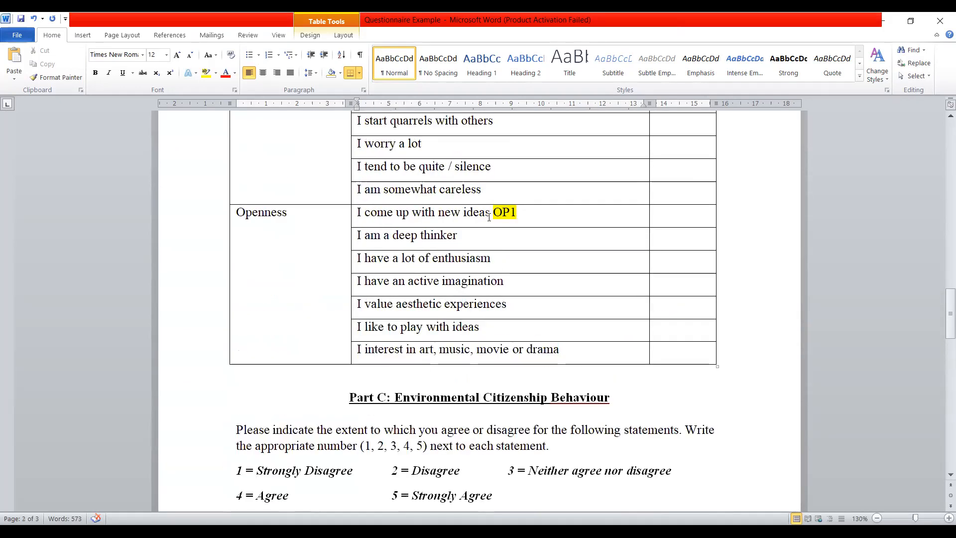
pyautogui.scroll(3, 490, 273)
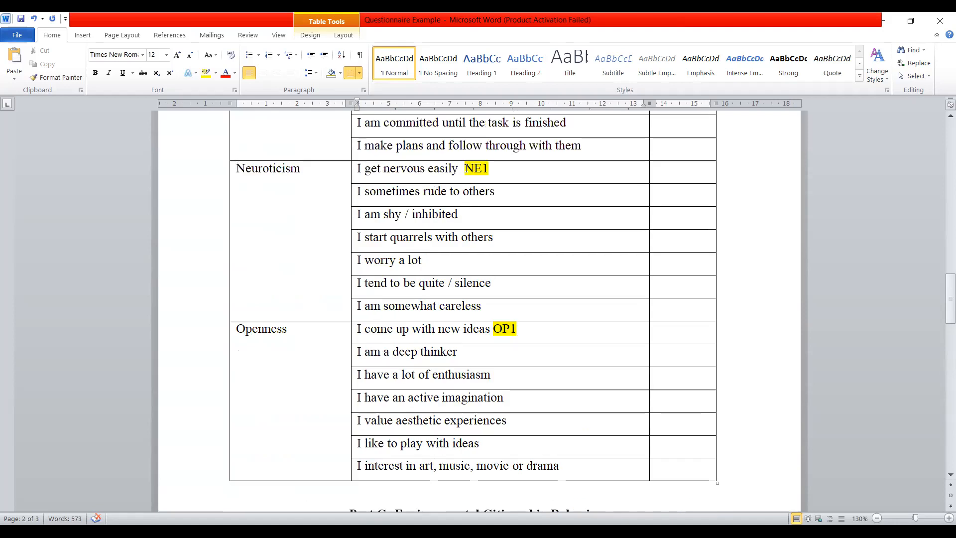
pyautogui.scroll(2, 546, 252)
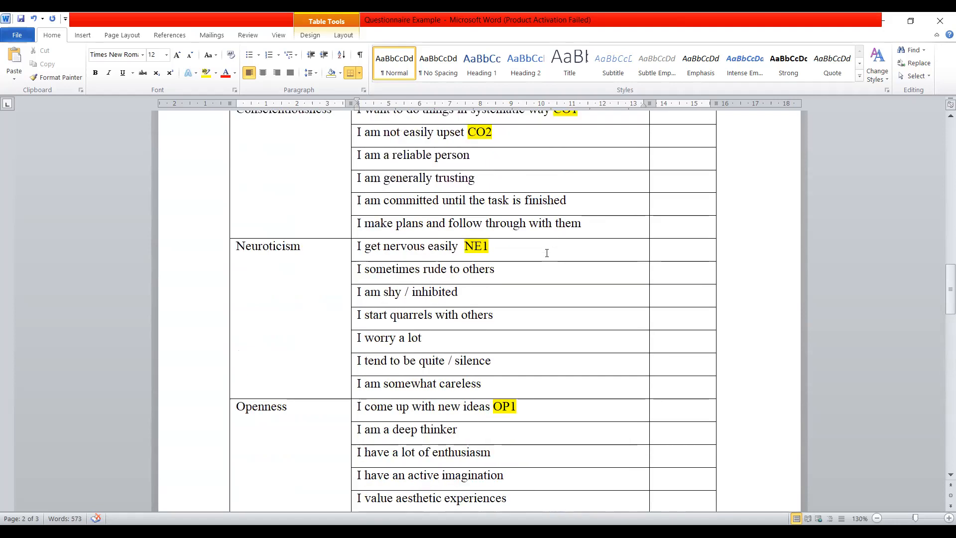
pyautogui.scroll(2, 547, 253)
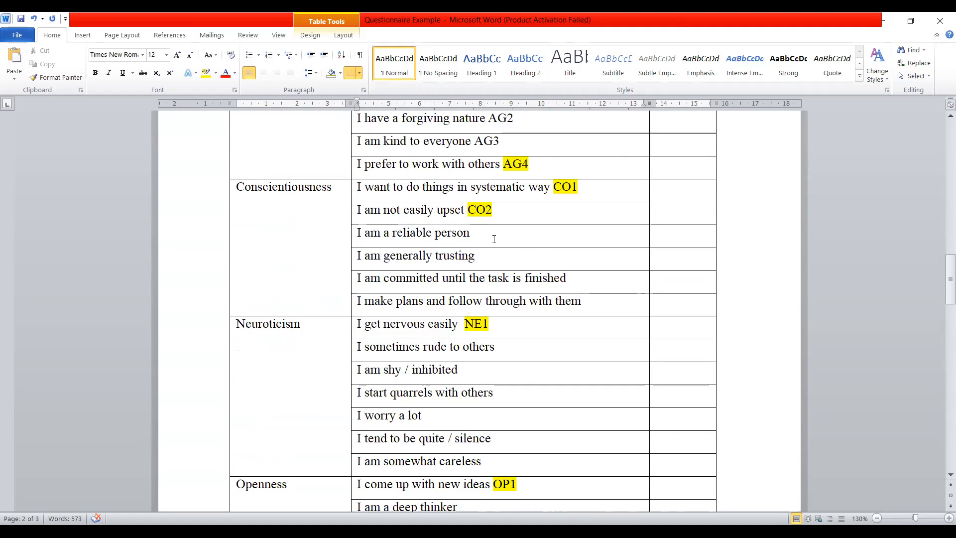
pyautogui.scroll(2, 494, 239)
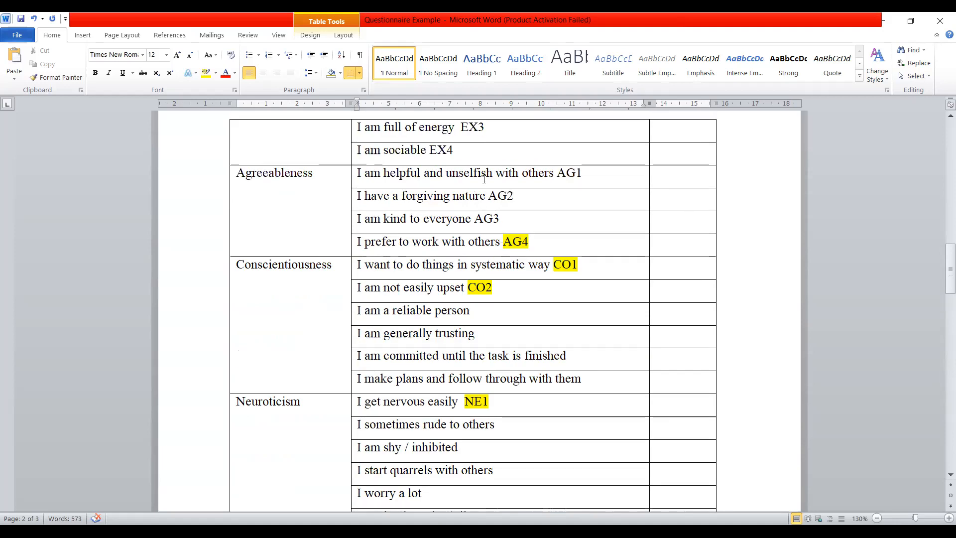
pyautogui.scroll(6, 509, 271)
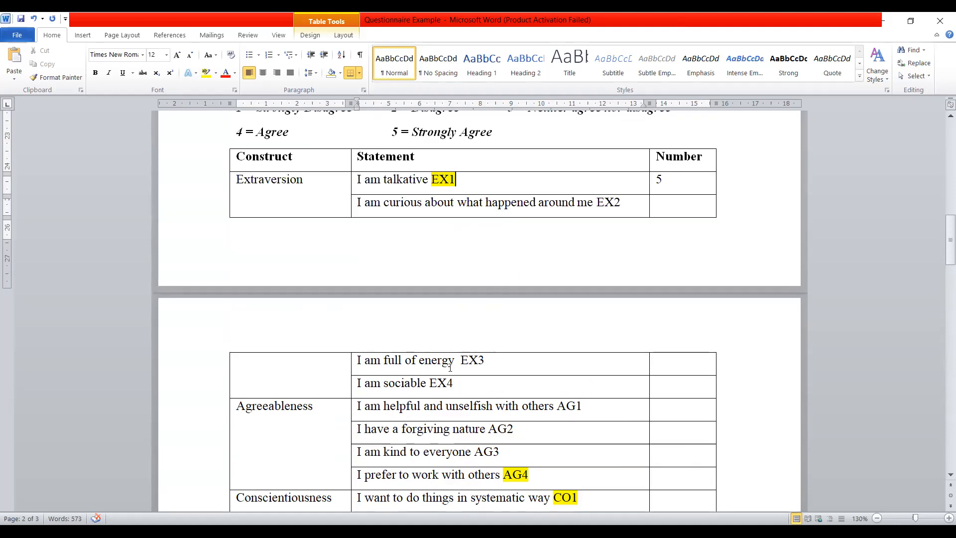
# - Recheck the Part B scale in Word, switch back to SPSS, and paste a copy of the whole EX1 variable into row 7
pyautogui.scroll(1, 547, 201)
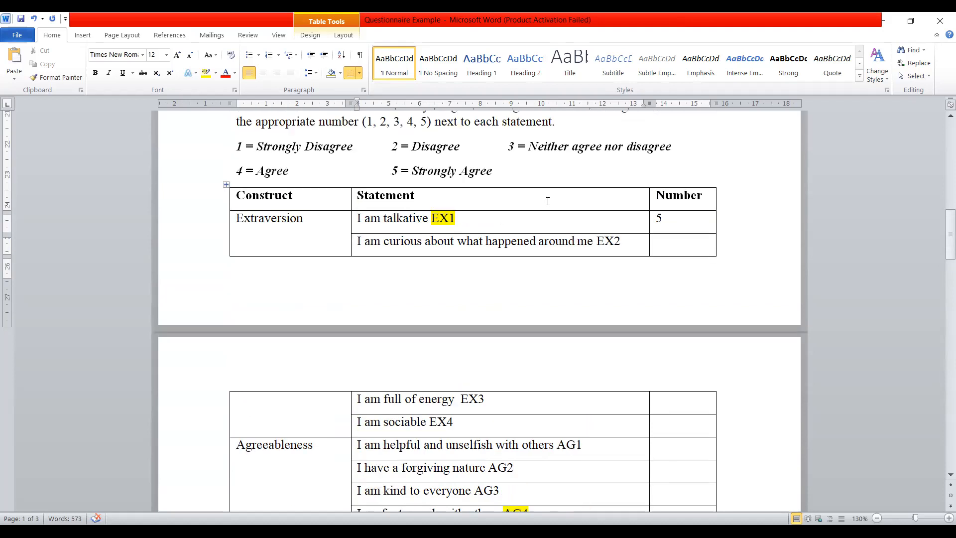
pyautogui.scroll(2, 547, 201)
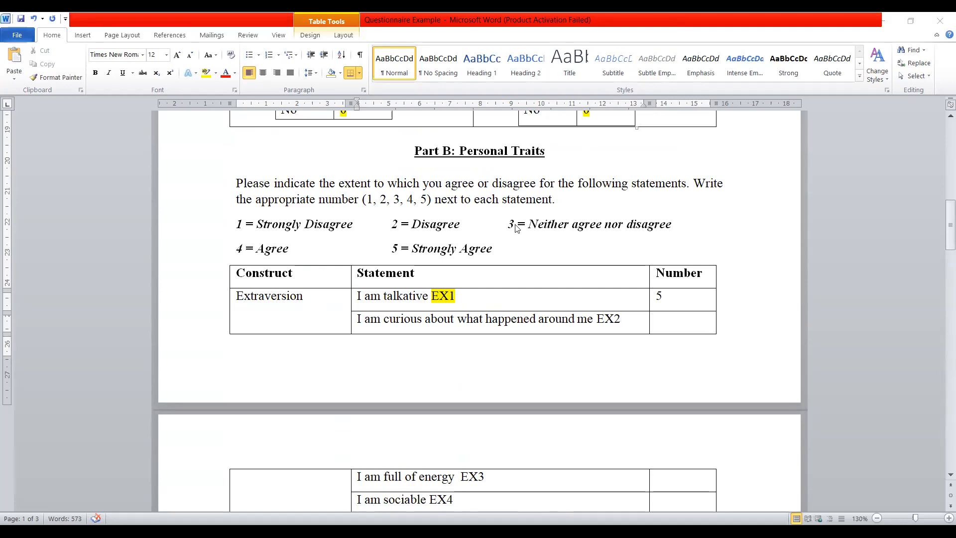
pyautogui.hotkey('alt', 'Tab')
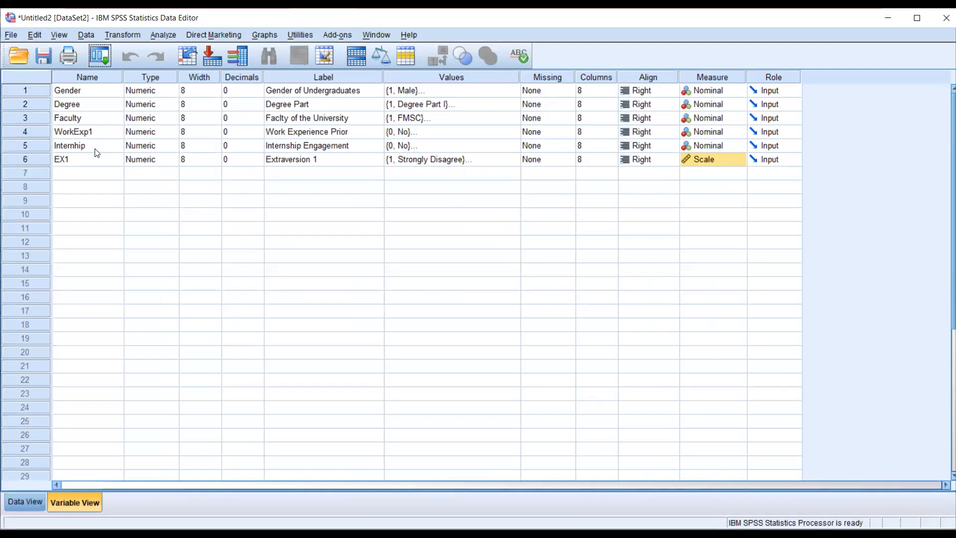
pyautogui.click(21, 163)
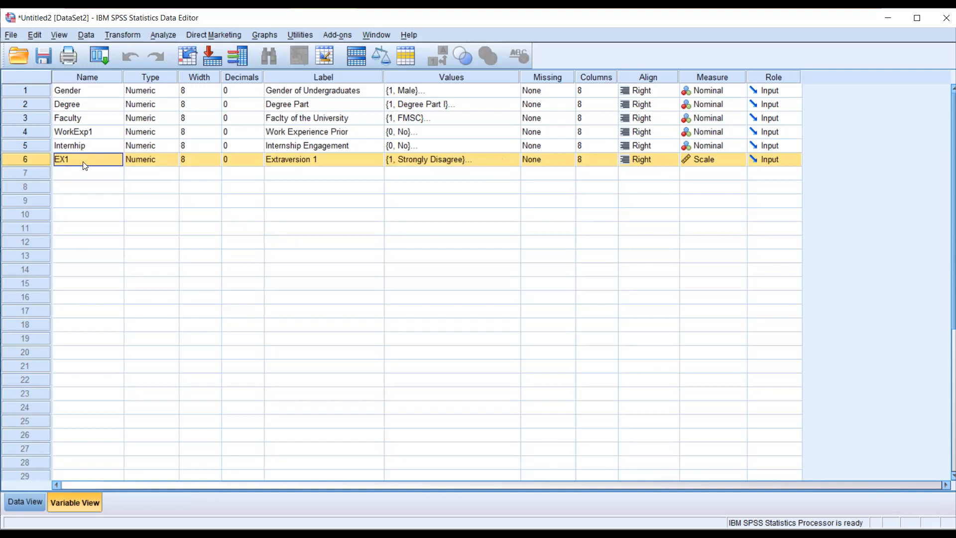
pyautogui.click(31, 174)
pyautogui.click(26, 159)
pyautogui.rightClick(27, 160)
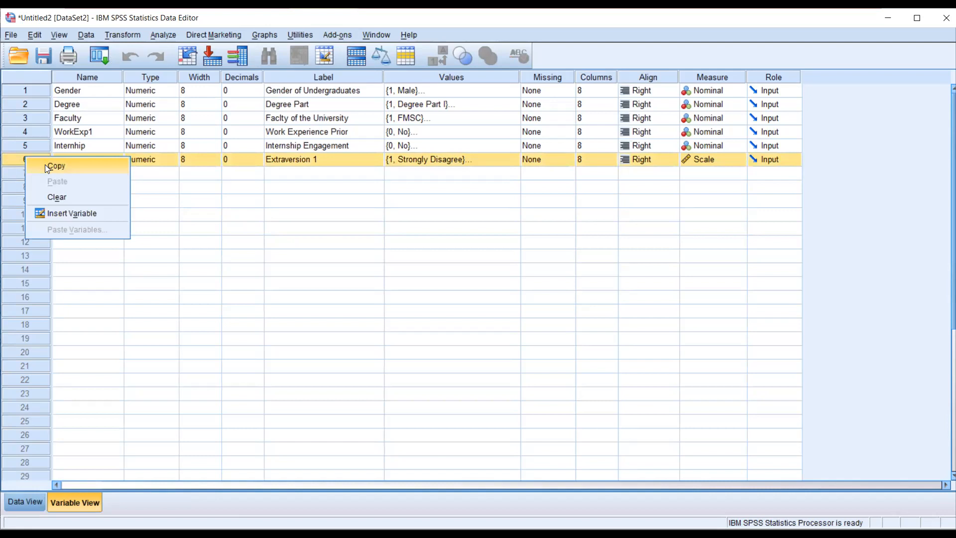
pyautogui.click(47, 166)
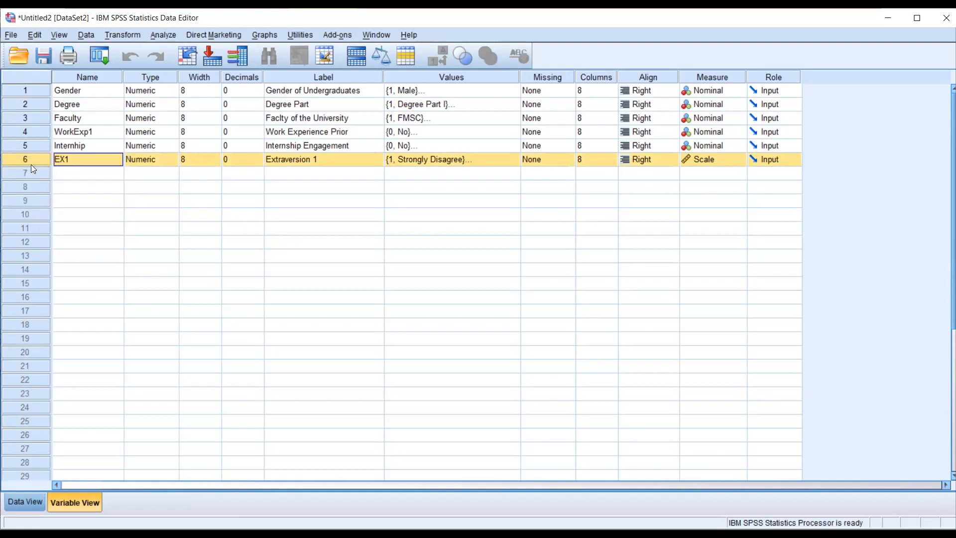
pyautogui.click(24, 172)
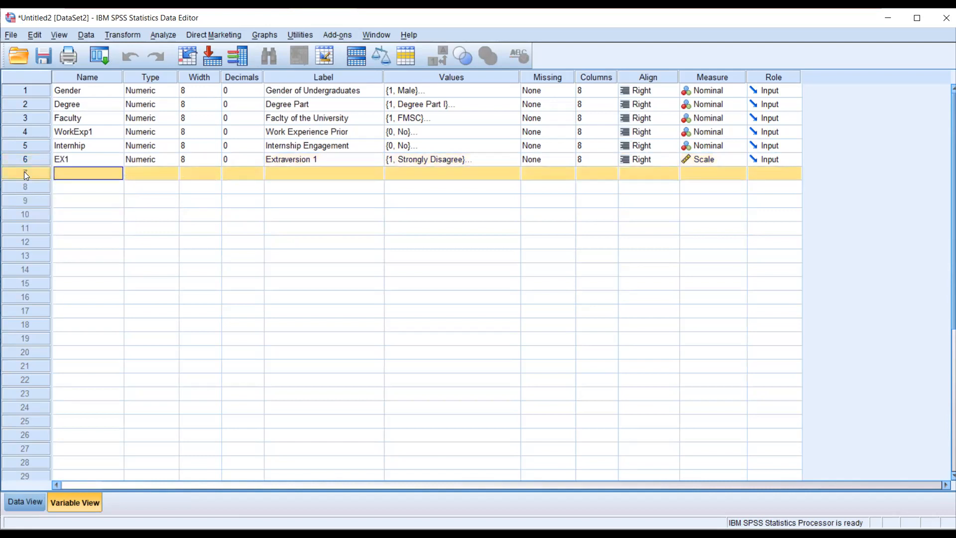
pyautogui.rightClick(24, 171)
pyautogui.click(51, 197)
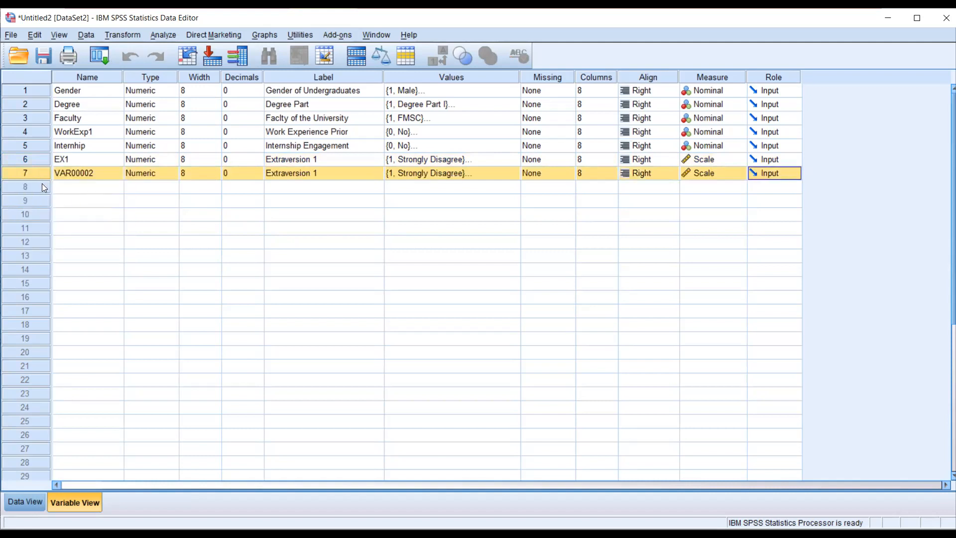
# - Paste the copied EX1 definition into row 8 and into rows 9 through 22
pyautogui.rightClick(42, 185)
pyautogui.click(62, 211)
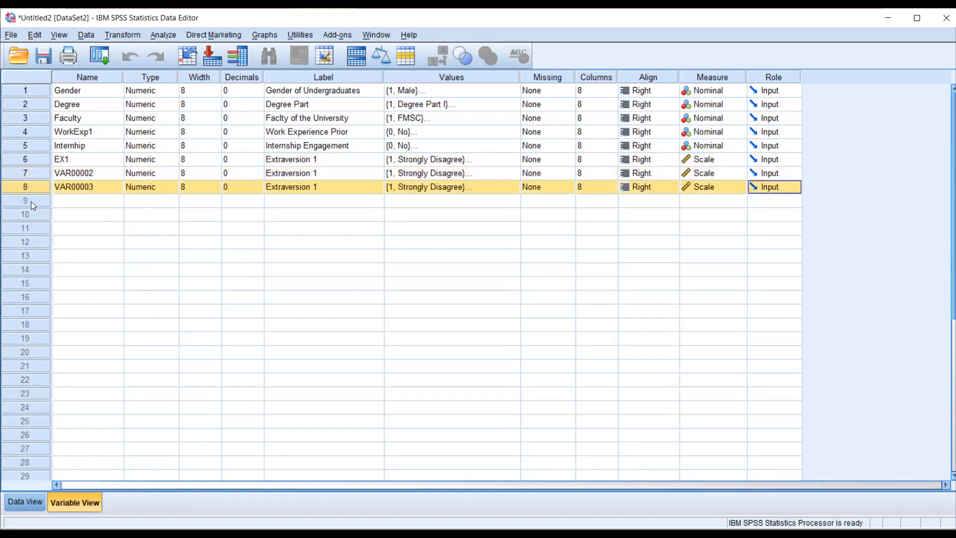
pyautogui.moveTo(31, 201); pyautogui.dragTo(28, 376)
pyautogui.rightClick(27, 376)
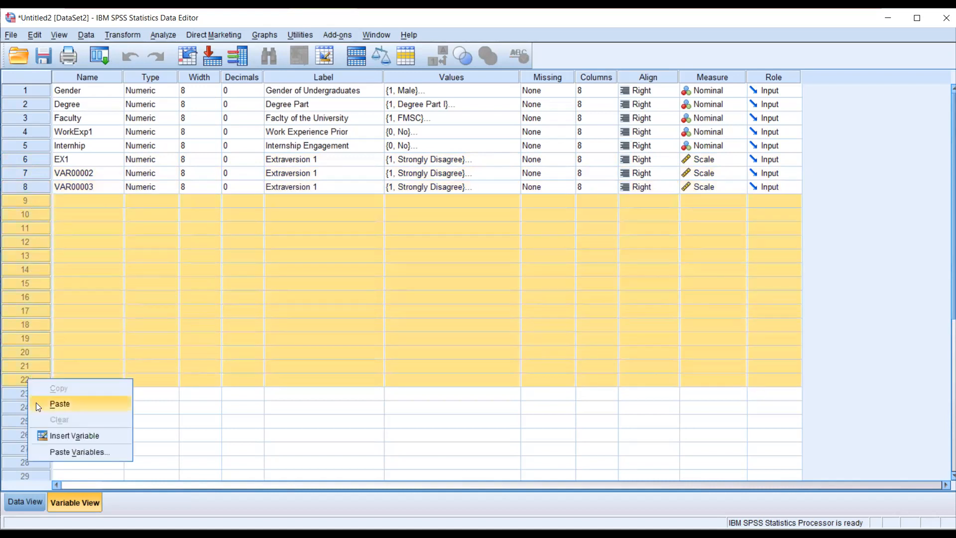
pyautogui.click(60, 403)
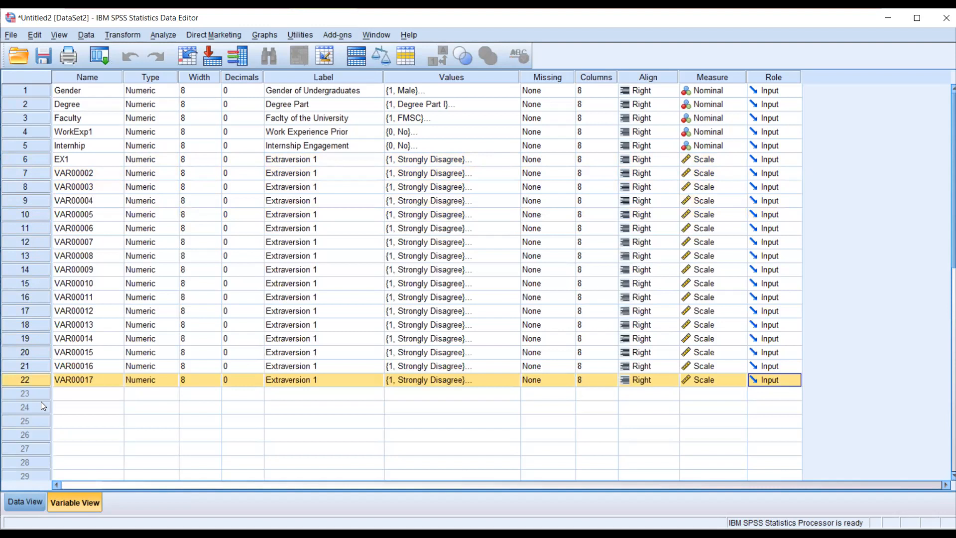
# - Rename the variable in row 7, directly below EX1, as EX2
pyautogui.click(17, 159)
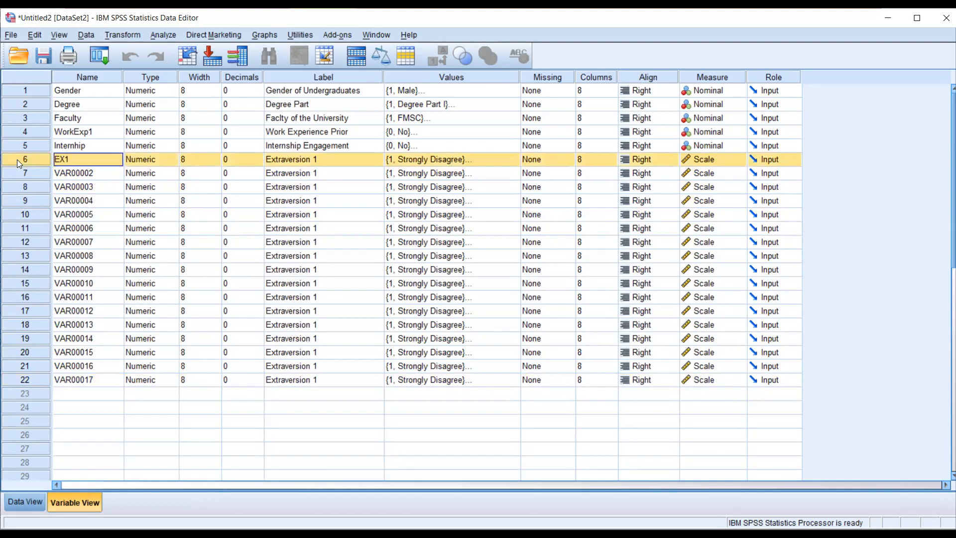
pyautogui.click(77, 176)
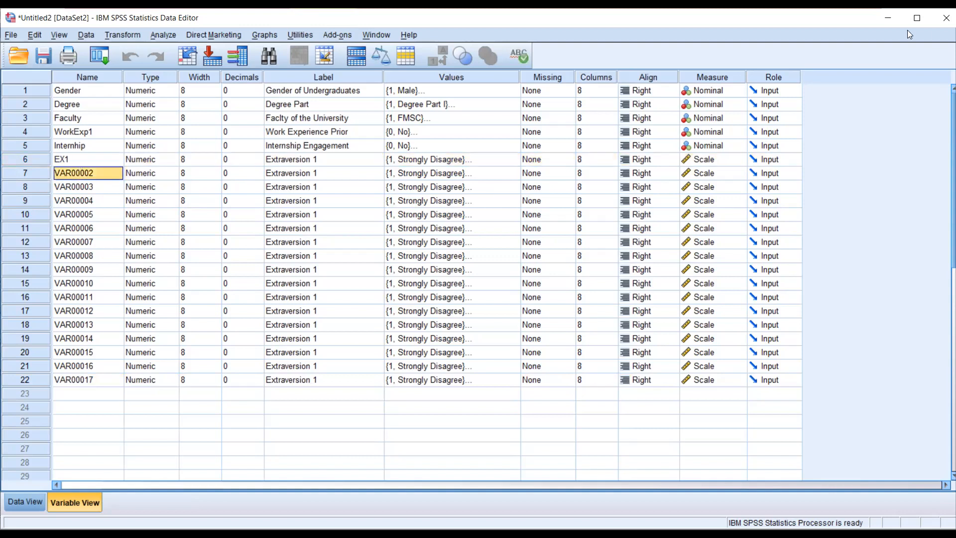
pyautogui.moveTo(59, 154)
pyautogui.mouseDown()
pyautogui.moveTo(49, 170)
pyautogui.moveTo(76, 158)
pyautogui.moveTo(63, 155)
pyautogui.moveTo(102, 383)
pyautogui.mouseUp()
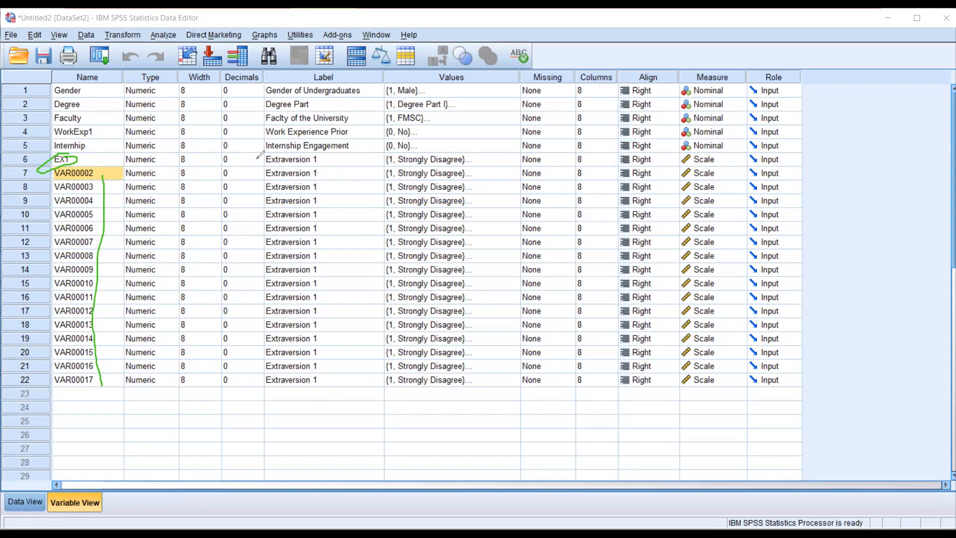
pyautogui.moveTo(257, 173)
pyautogui.mouseDown()
pyautogui.moveTo(263, 394)
pyautogui.moveTo(342, 329)
pyautogui.moveTo(334, 175)
pyautogui.moveTo(316, 158)
pyautogui.moveTo(259, 163)
pyautogui.mouseUp()
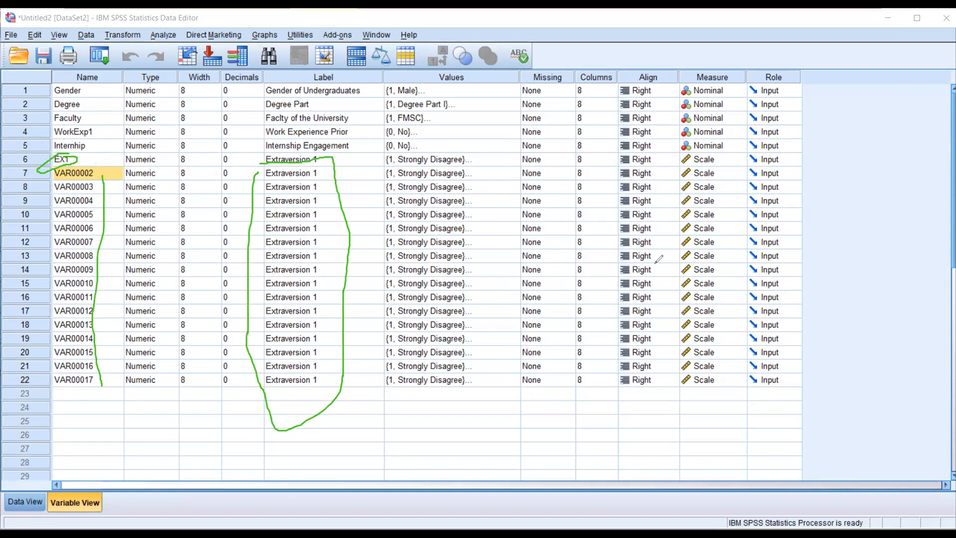
pyautogui.press('e')
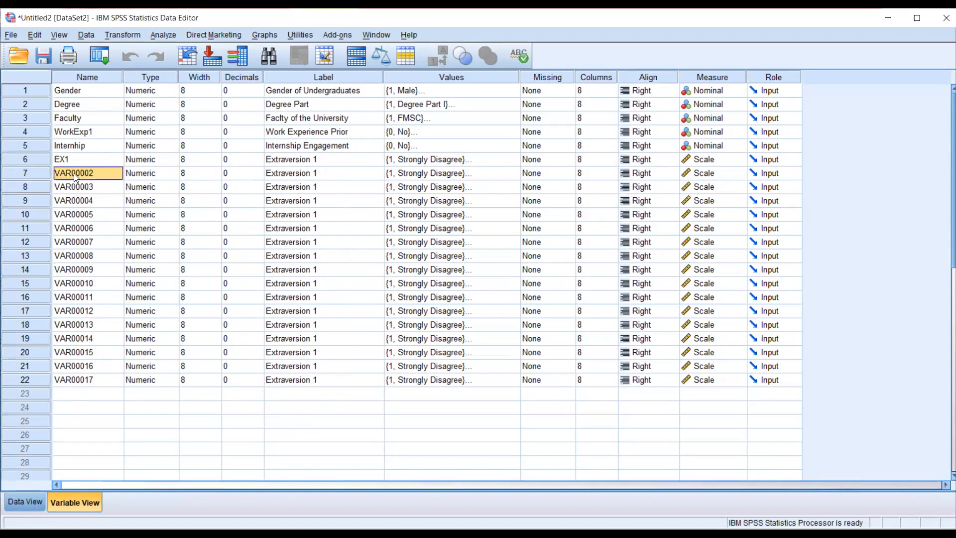
pyautogui.write('EX2')
# - Clear the duplicated Extraversion labels from rows 7 through 22, leaving their value labels in place
pyautogui.moveTo(325, 175); pyautogui.dragTo(318, 379)
pyautogui.press('Delete')
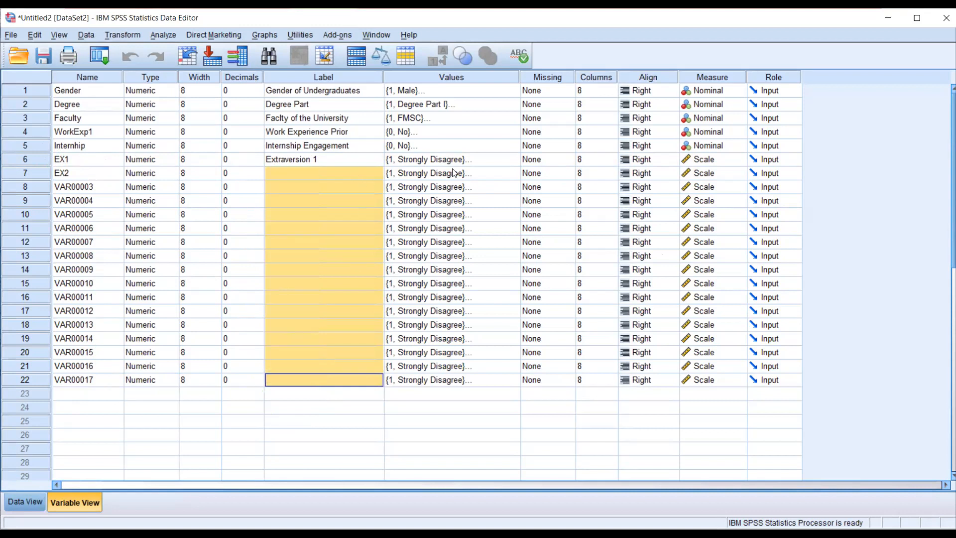
pyautogui.click(456, 173)
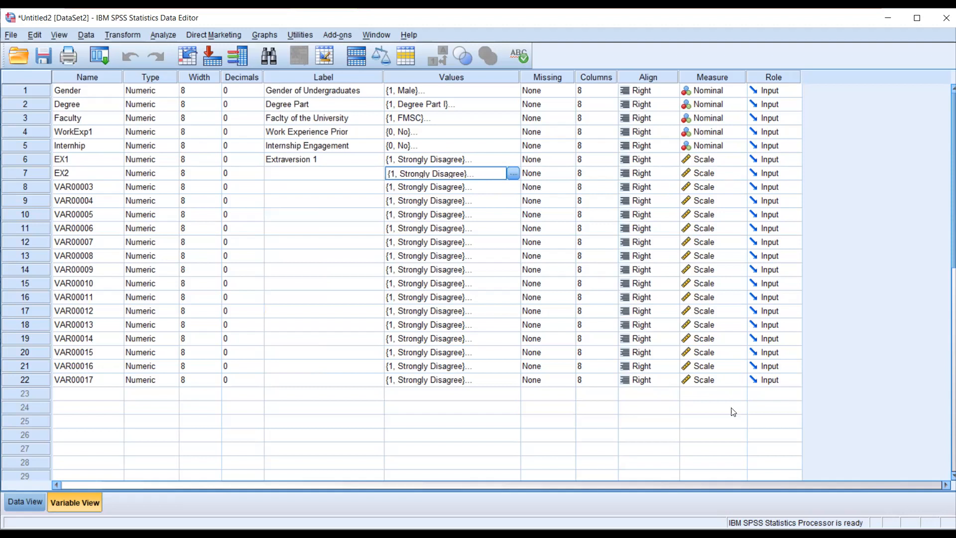
# - Rename the variables in rows 8 and 9 as EX3 and EX4
pyautogui.click(75, 189)
pyautogui.write('EX3')
pyautogui.click(75, 200)
pyautogui.write('EX4')
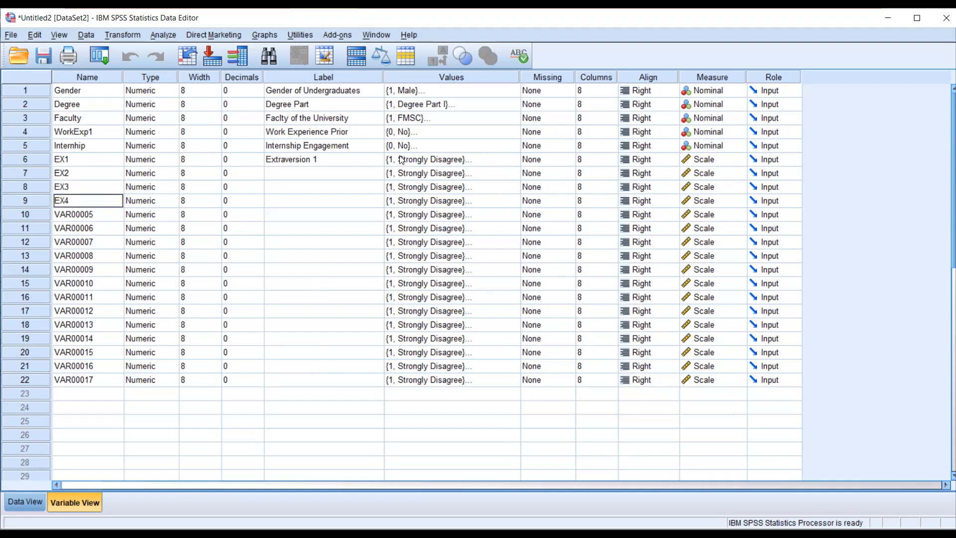
# - Check the Agreeableness codes in the Word questionnaire, then name the row 10 variable AG1 in SPSS and label it "Agrrebelness"
pyautogui.click(465, 63)
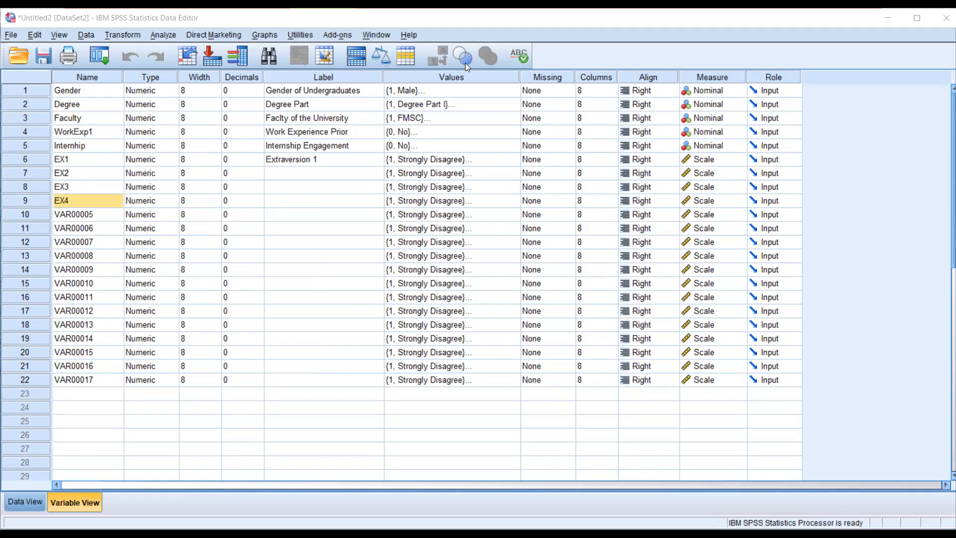
pyautogui.hotkey('alt', 'Tab')
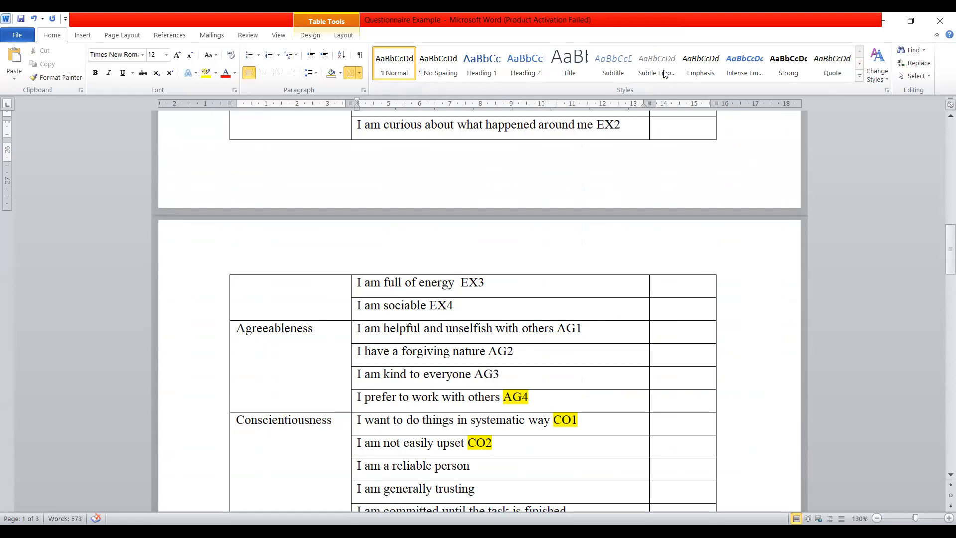
pyautogui.hotkey('alt', 'Tab')
pyautogui.write('AG1')
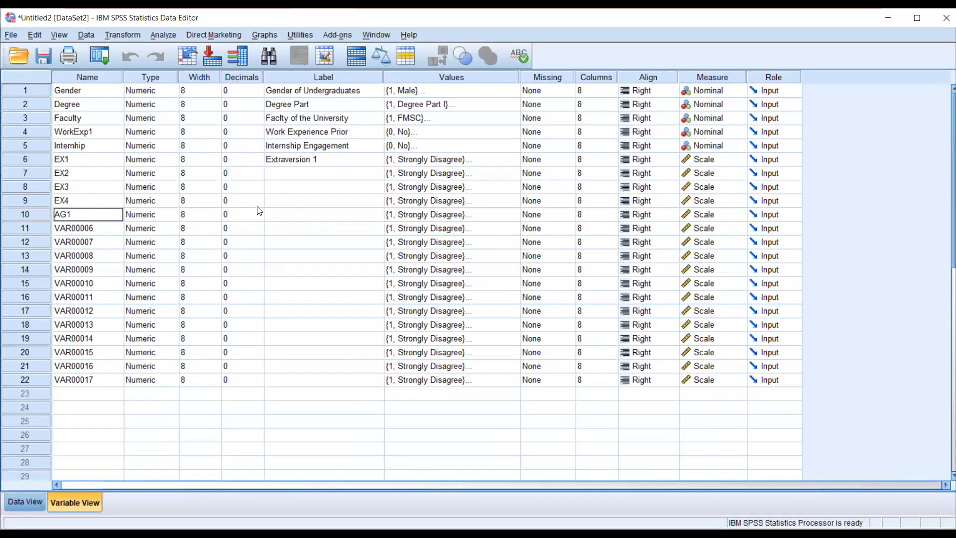
pyautogui.click(288, 215)
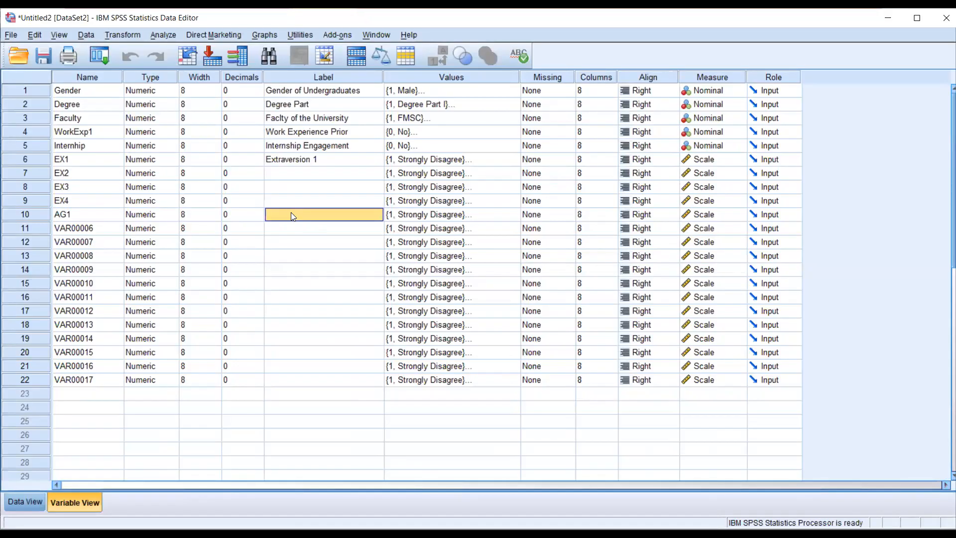
pyautogui.write('Agrre')
pyautogui.write('blness')
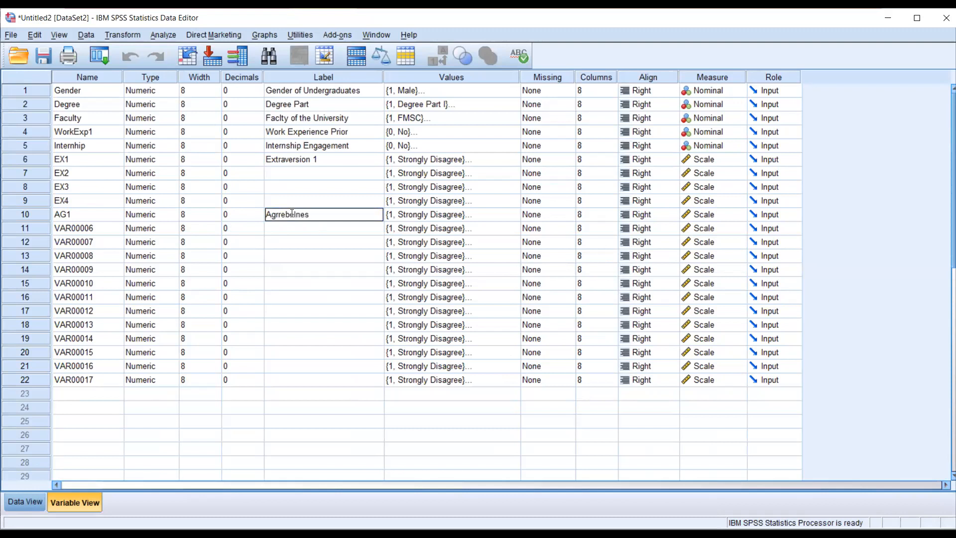
pyautogui.click(332, 232)
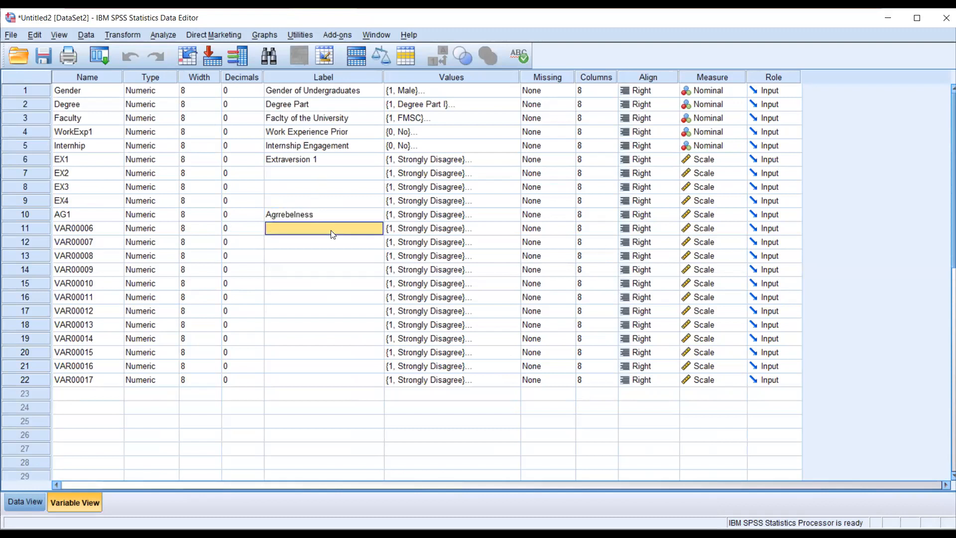
# - Shorten EX1's label to "Extraversion" and compare it with AG1's label
pyautogui.click(323, 161)
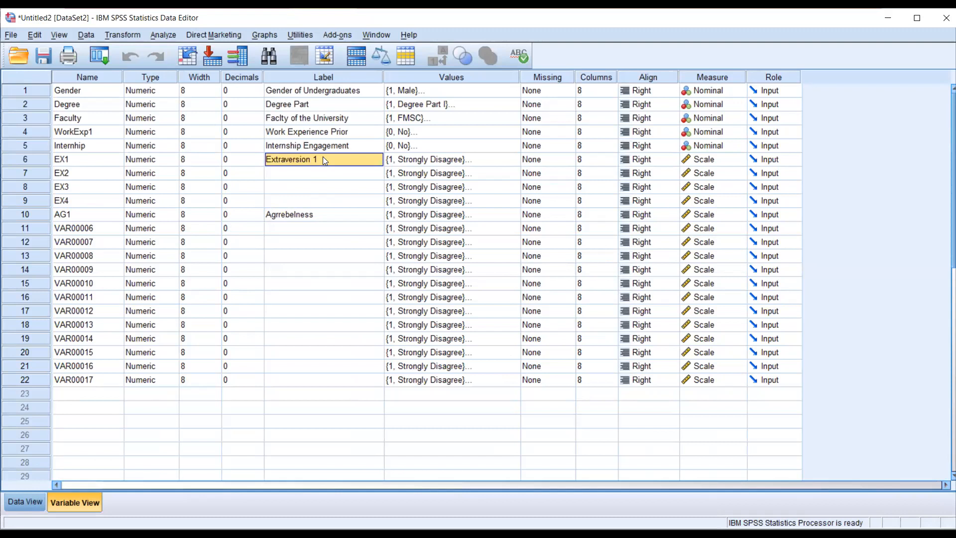
pyautogui.click(323, 160)
pyautogui.press('BackSpace')
pyautogui.press('BackSpace')
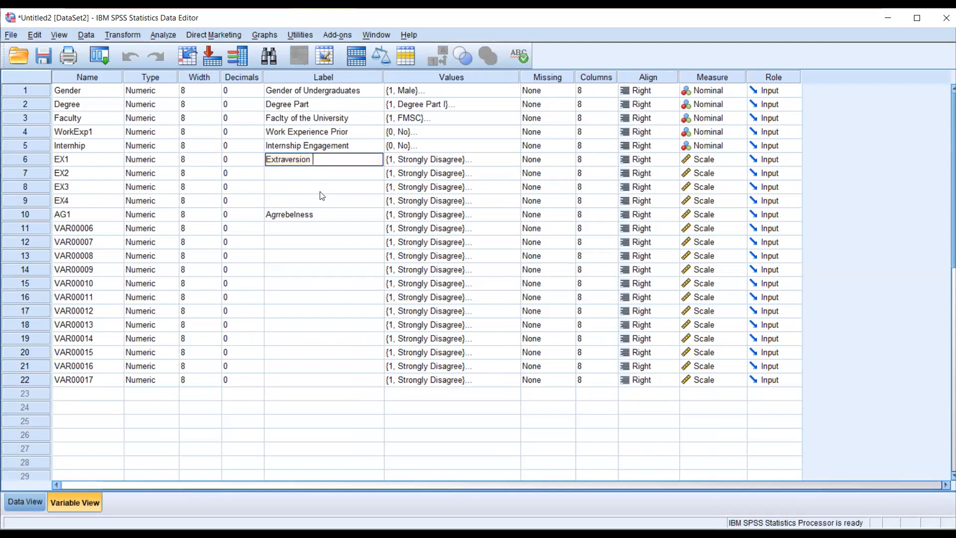
pyautogui.click(311, 231)
pyautogui.doubleClick(309, 166)
pyautogui.click(283, 215)
pyautogui.click(282, 215)
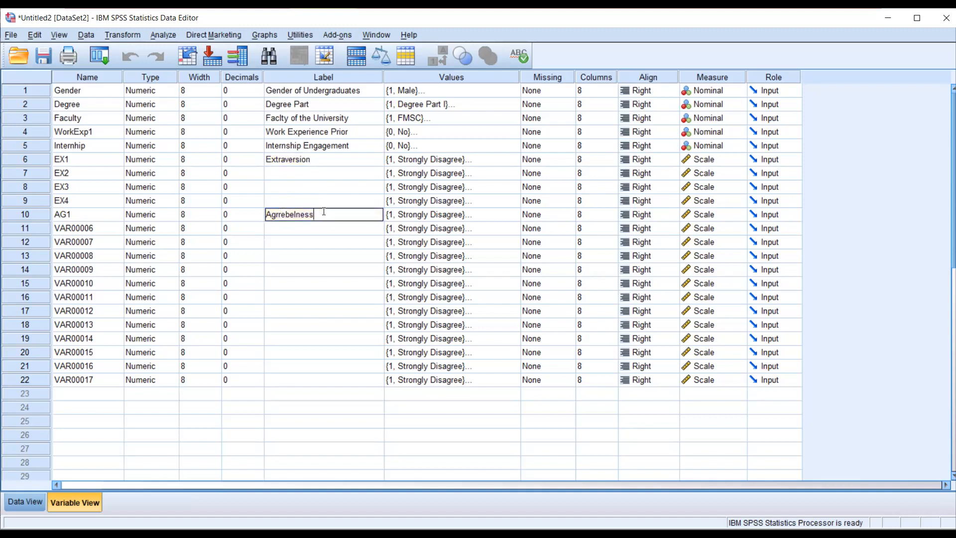
# - Rename the variables in rows 11, 12 and 13 as AG2, AG3 and AG4
pyautogui.click(85, 231)
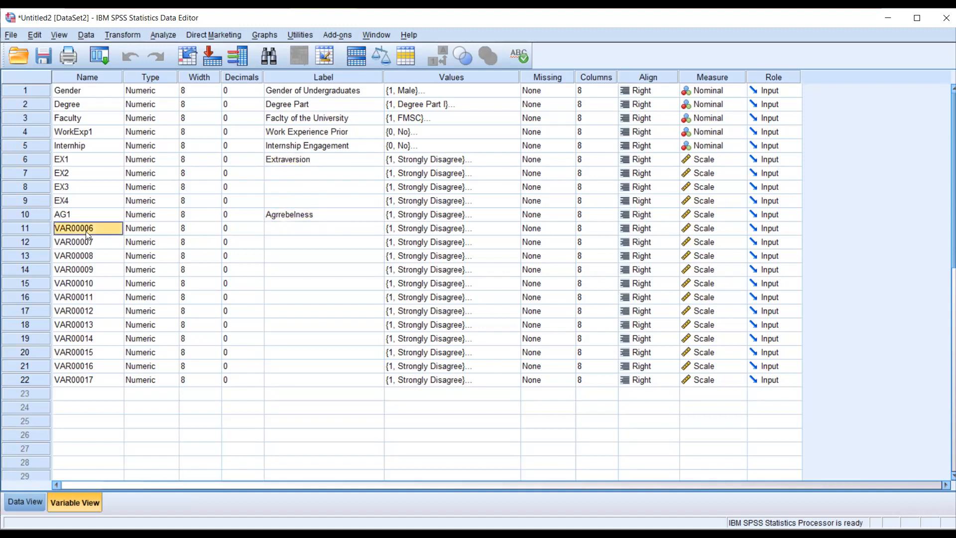
pyautogui.write('AG2')
pyautogui.click(87, 246)
pyautogui.write('AG3')
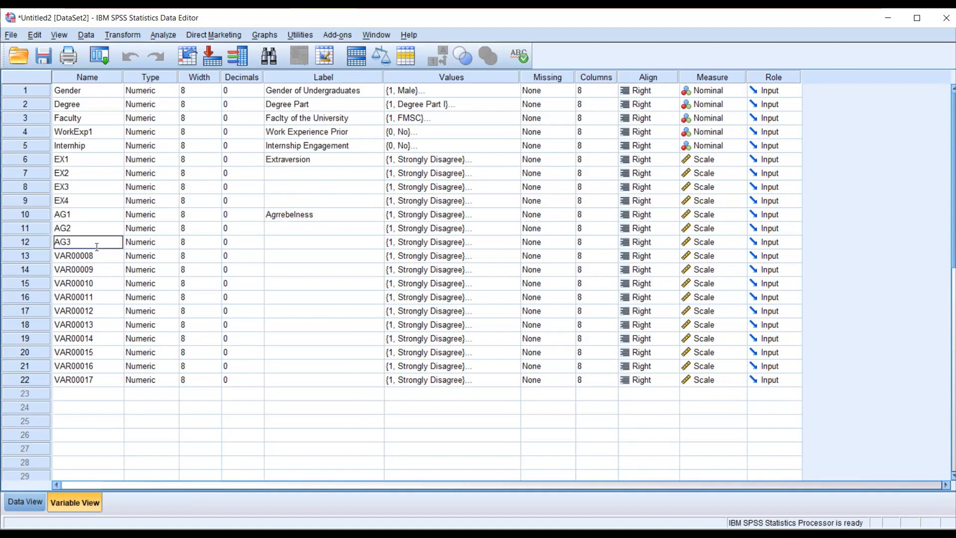
pyautogui.press('Return')
pyautogui.write('AG4')
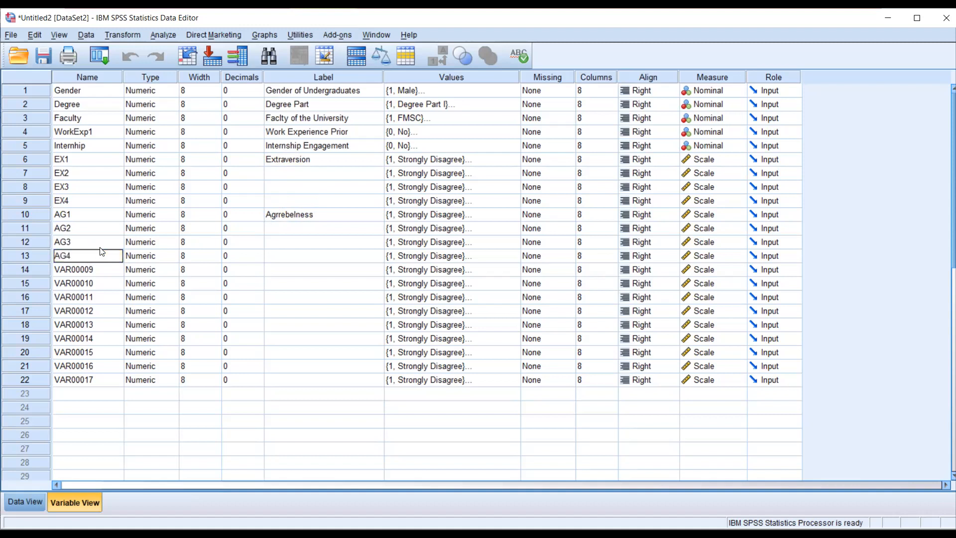
# - Name the variable in row 14 NE1 and give it the placeholder label "Neeeee"
pyautogui.click(78, 274)
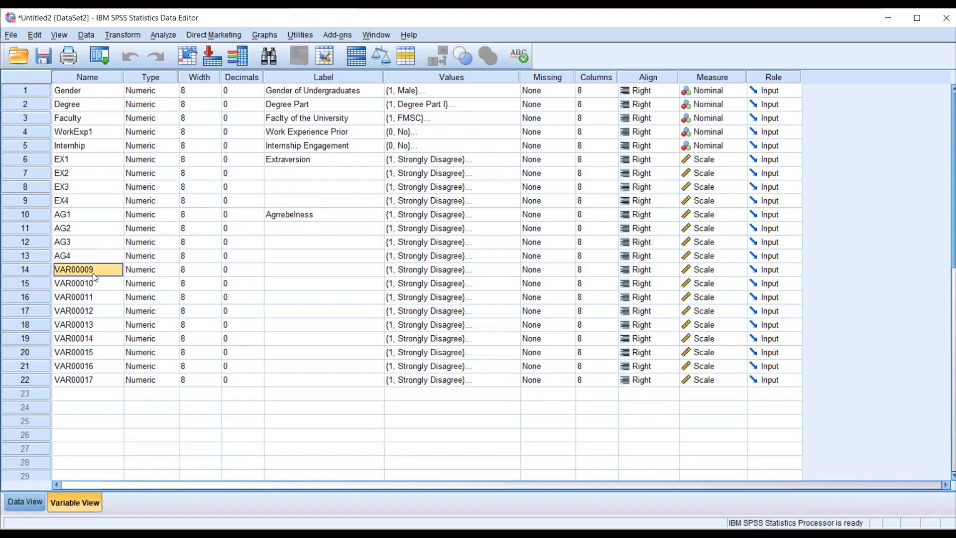
pyautogui.write('NE1')
pyautogui.click(295, 269)
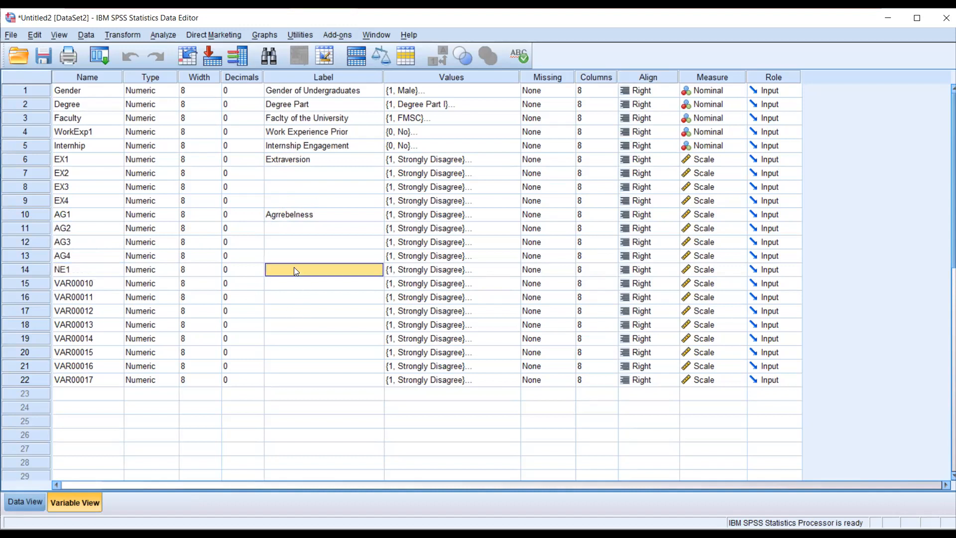
pyautogui.write('Neeeee')
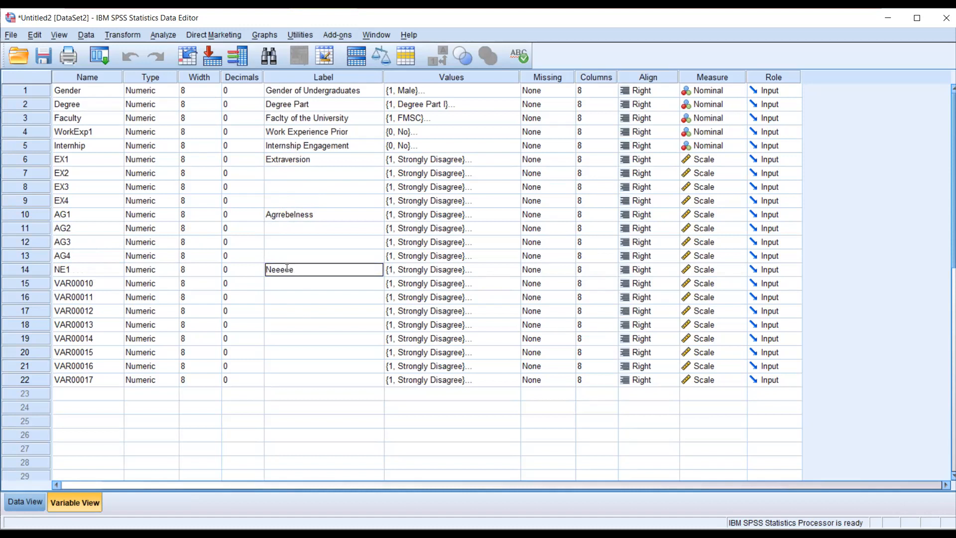
# - Rename the variables in rows 15 and 16 as NE2 and NE3
pyautogui.click(73, 280)
pyautogui.write('NE2')
pyautogui.click(88, 295)
pyautogui.write('N')
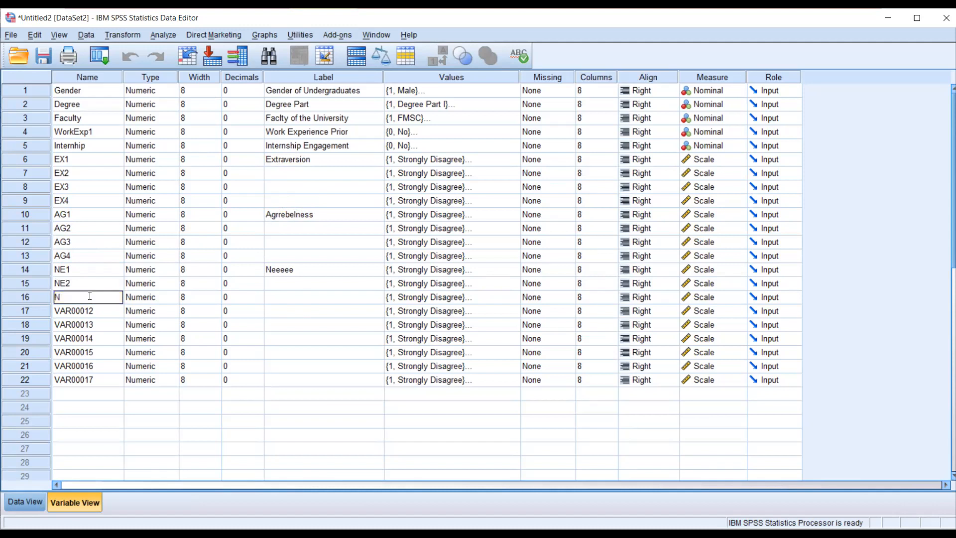
pyautogui.write('E3')
# - Name the variable in row 17 ECB1 and label it "ECB"
pyautogui.click(90, 317)
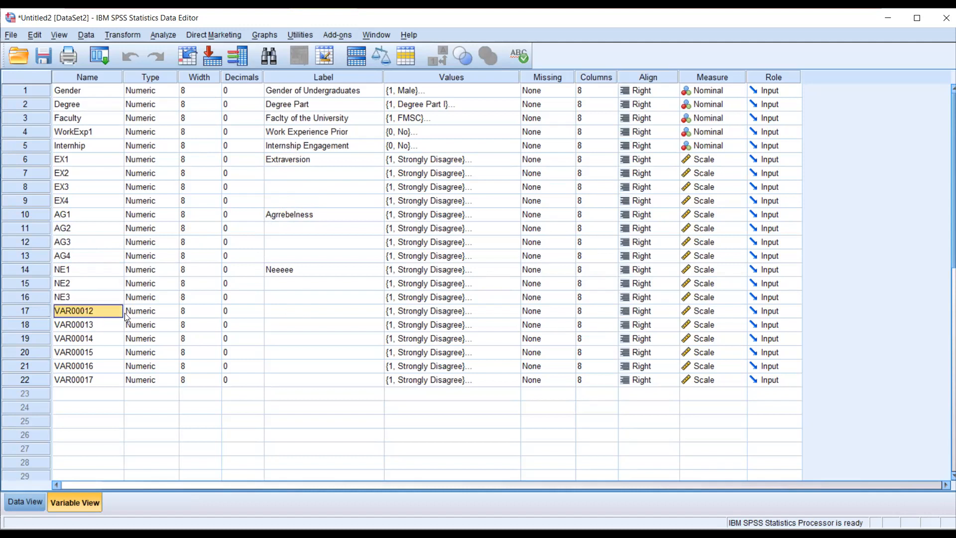
pyautogui.write('ECB1')
pyautogui.click(269, 311)
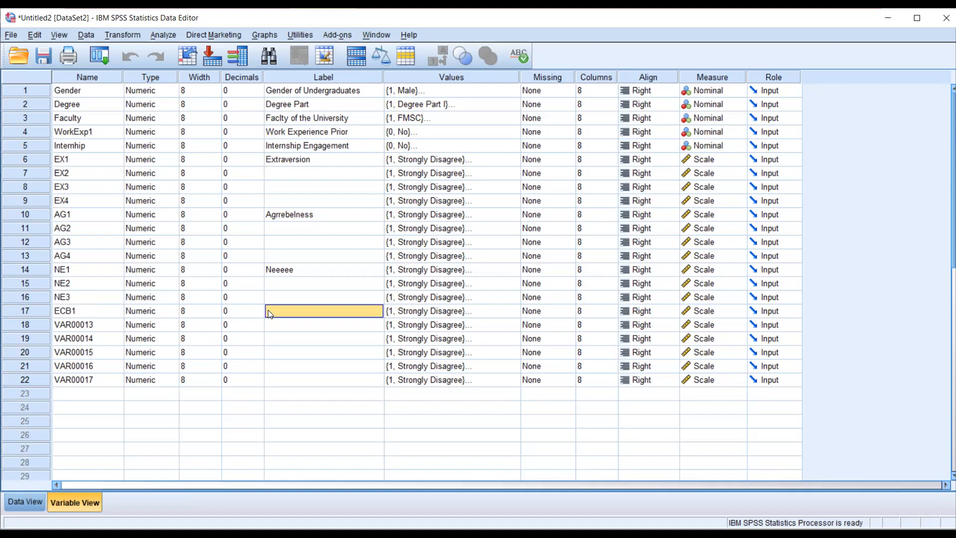
pyautogui.write('E')
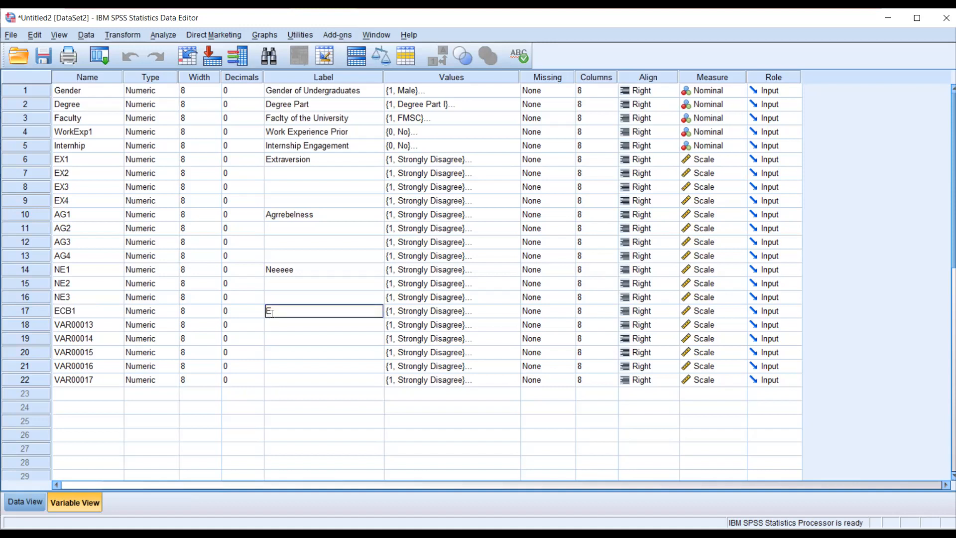
pyautogui.write('CB')
# - Rename the variables in rows 18, 19 and 20 as ECB2, ECB3 and ECB4
pyautogui.click(72, 327)
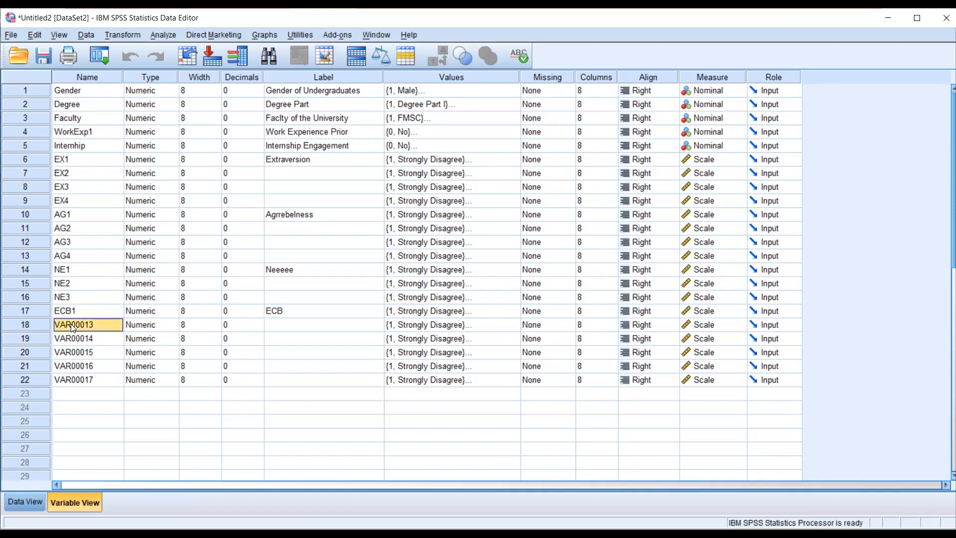
pyautogui.write('ECB2')
pyautogui.click(74, 341)
pyautogui.write('ECB3')
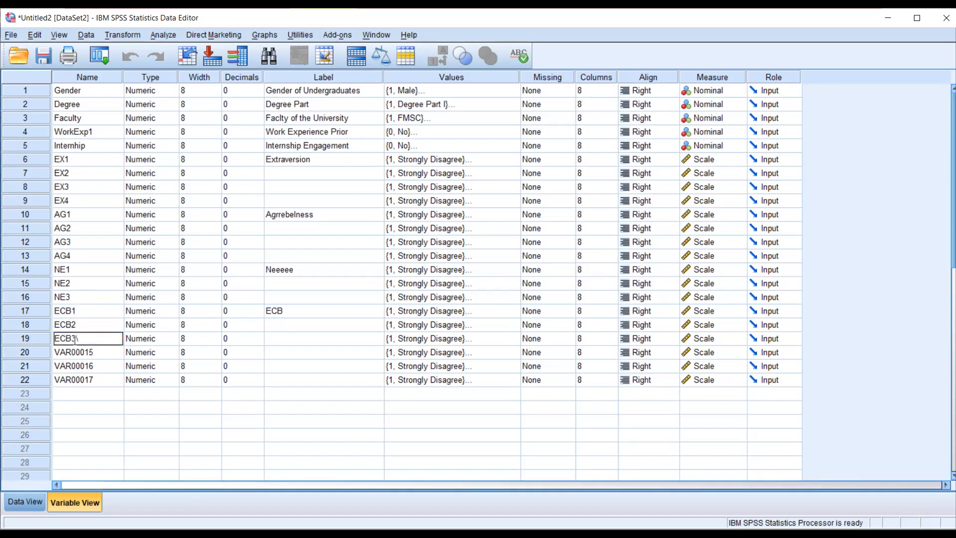
pyautogui.press('Return')
pyautogui.write('ECB4')
pyautogui.press('Return')
# - Try to name the variable in row 21 ECB4
pyautogui.write('ECB4')
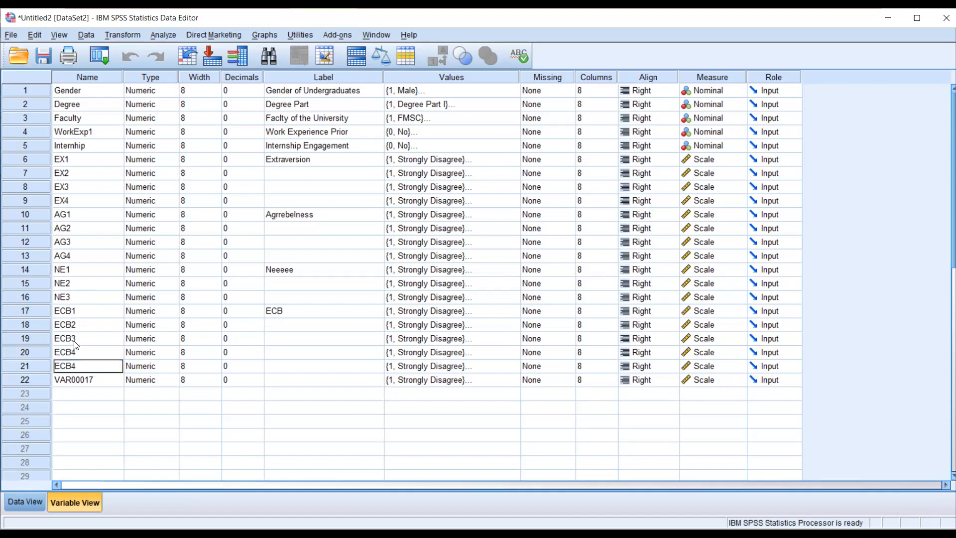
pyautogui.press('Return')
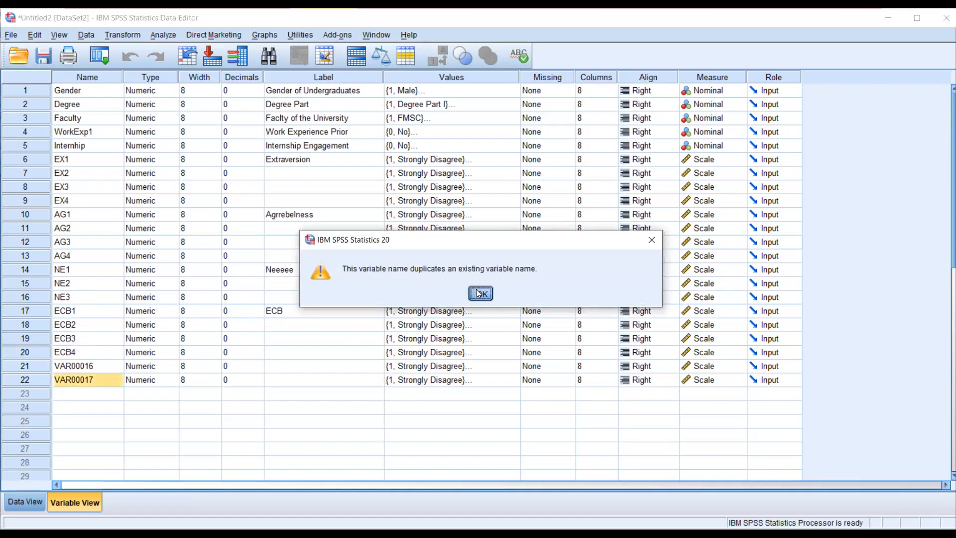
pyautogui.click(478, 293)
# - Rename the variables in rows 21 and 22 as ECB5 and ECB6
pyautogui.click(78, 365)
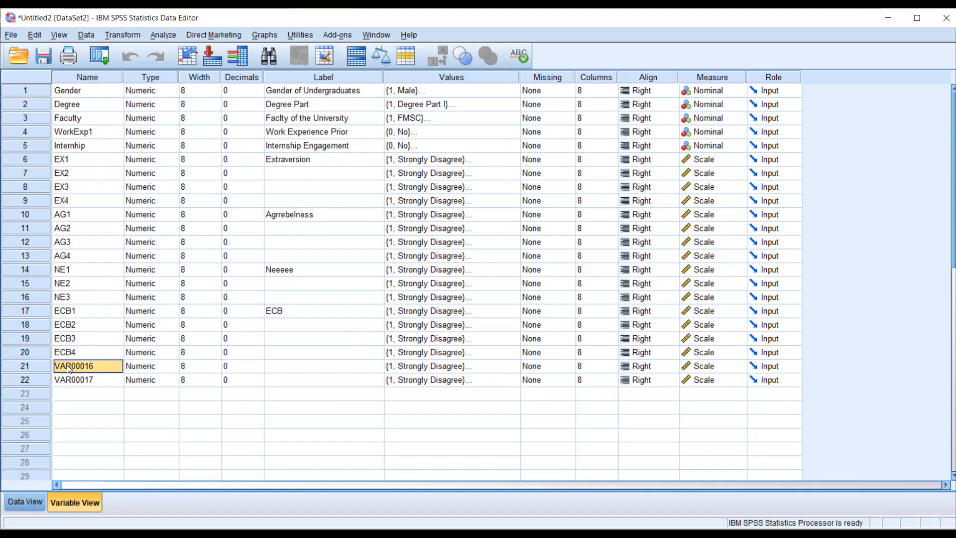
pyautogui.write('ECB5')
pyautogui.press('Return')
pyautogui.write('ECB')
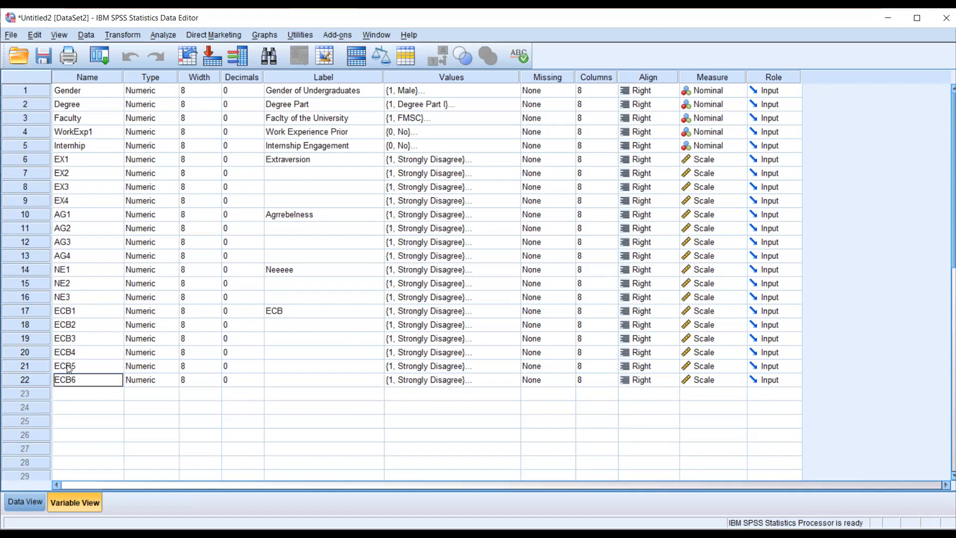
pyautogui.write('6')
pyautogui.press('Return')
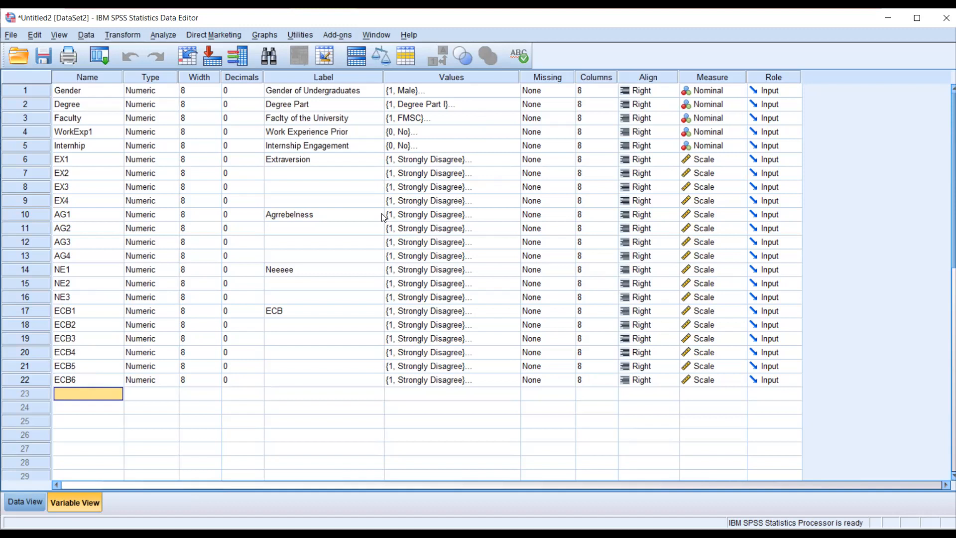
# - Review the variable columns from Gender through ECB6 in the data grid
pyautogui.click(38, 503)
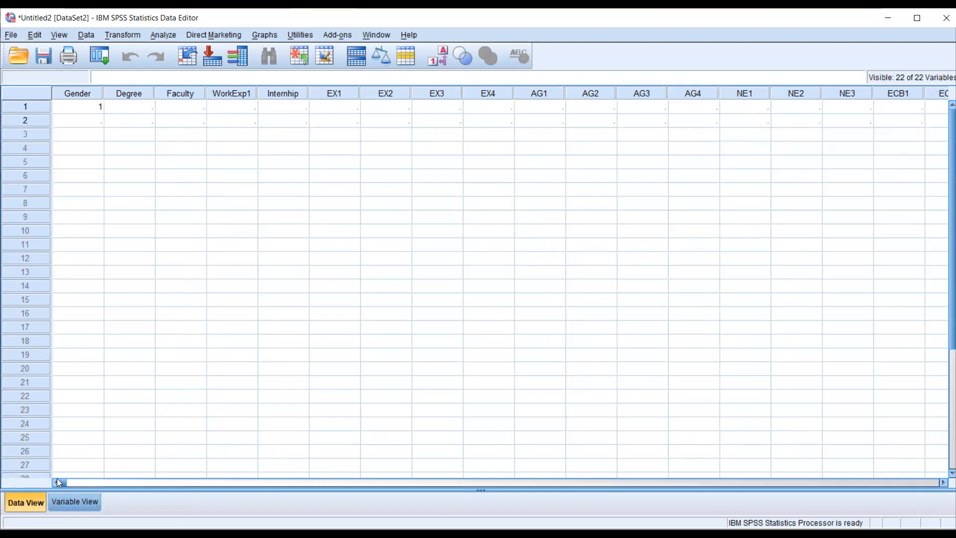
pyautogui.moveTo(61, 478); pyautogui.dragTo(564, 483)
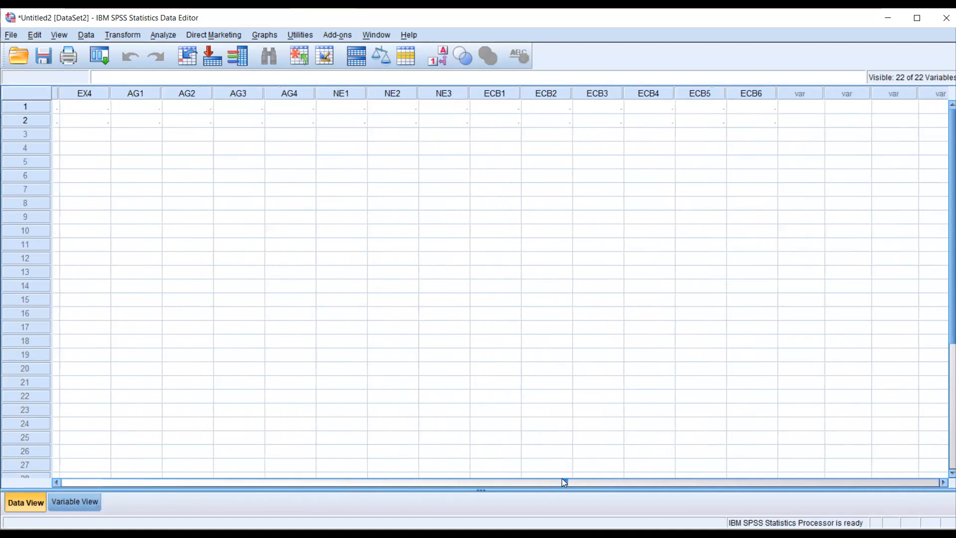
pyautogui.moveTo(564, 482); pyautogui.dragTo(59, 460)
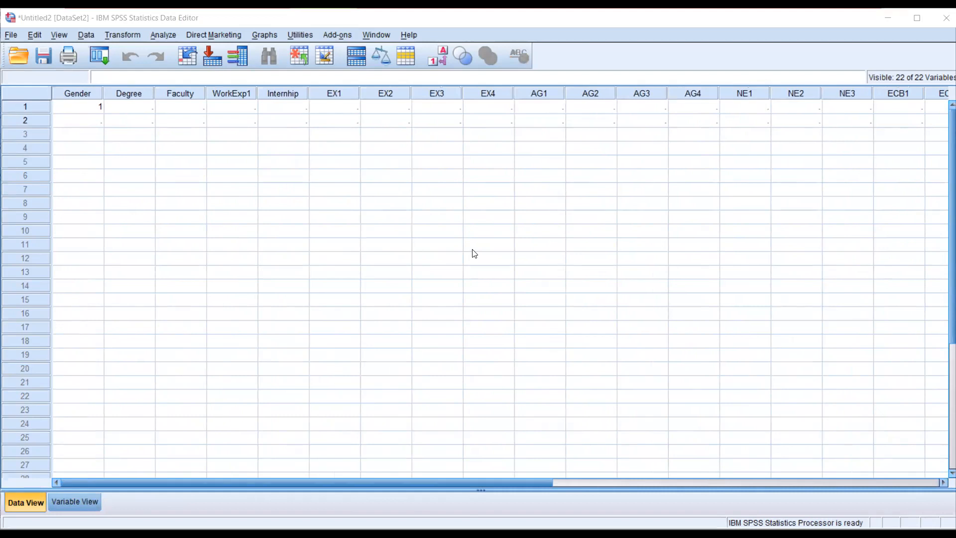
# - In the Word questionnaire, mark Female, Management Studies and Commerce, and Year II with an "x" as the sample answers
pyautogui.hotkey('alt', 'Tab')
pyautogui.click(373, 185)
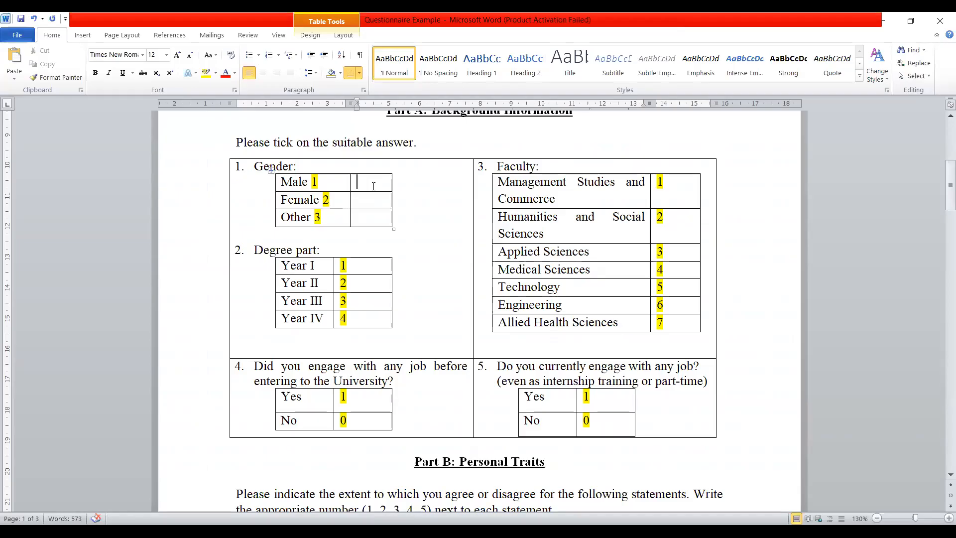
pyautogui.click(372, 197)
pyautogui.write('x')
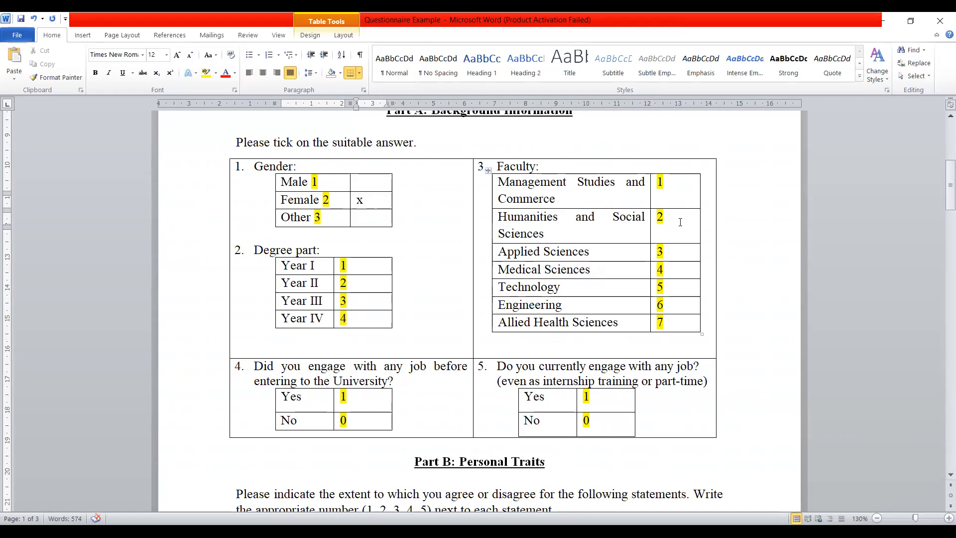
pyautogui.click(680, 187)
pyautogui.write('x')
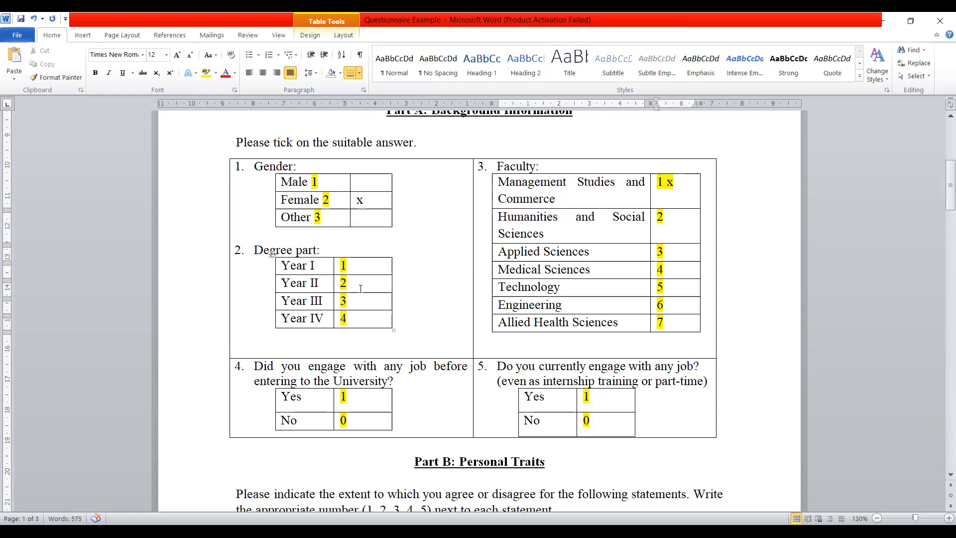
pyautogui.click(360, 289)
pyautogui.write('x')
# - Mark No for the job before university and Yes for the current job with an "x"
pyautogui.scroll(-3, 361, 289)
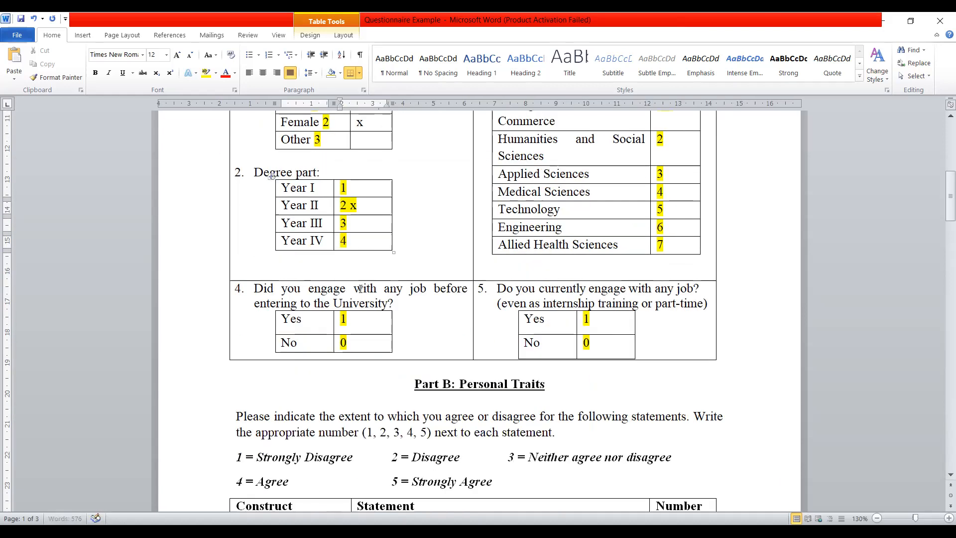
pyautogui.click(373, 341)
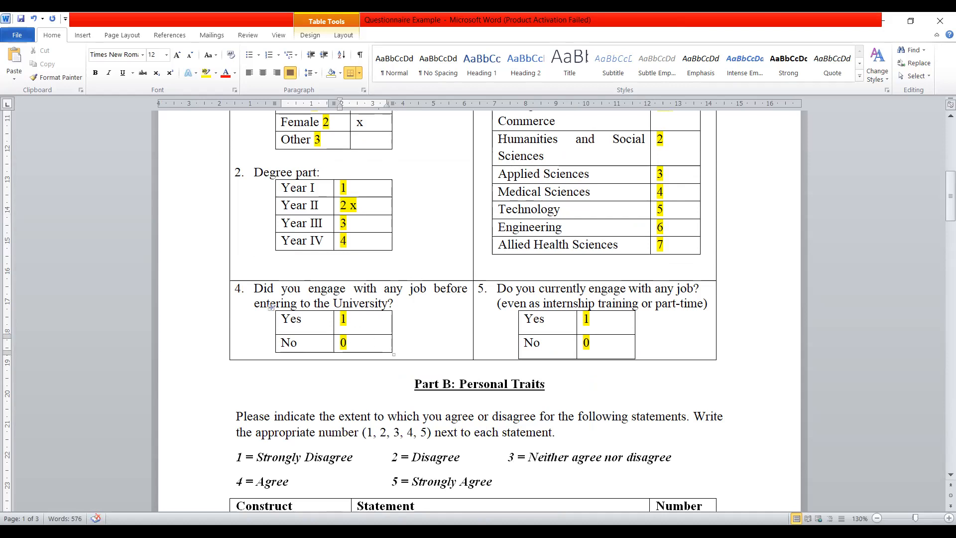
pyautogui.write('x')
pyautogui.click(604, 321)
pyautogui.write('x')
# - Enter the answers 3, 4 and 2 for the Extraversion statements EX2, EX3 and EX4
pyautogui.scroll(-5, 526, 311)
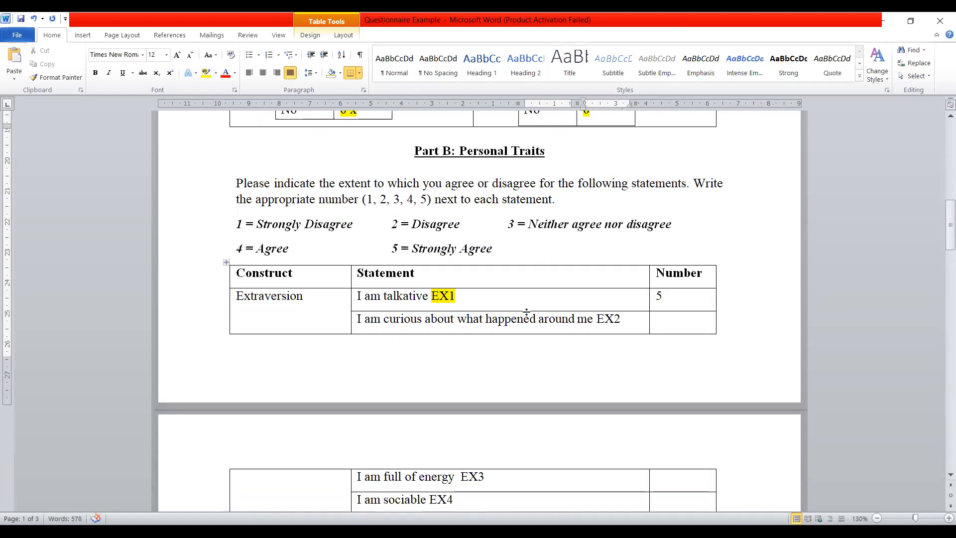
pyautogui.scroll(-3, 674, 296)
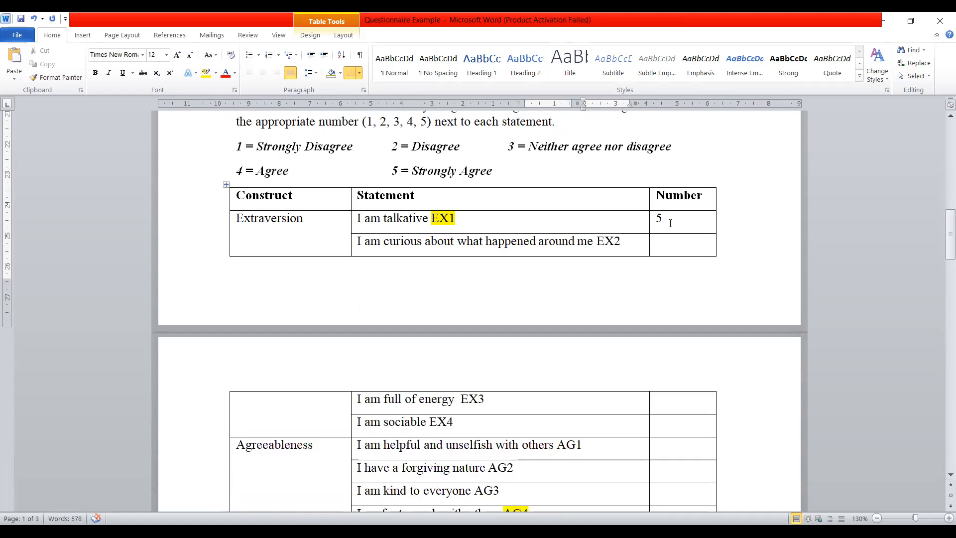
pyautogui.click(668, 239)
pyautogui.write('3')
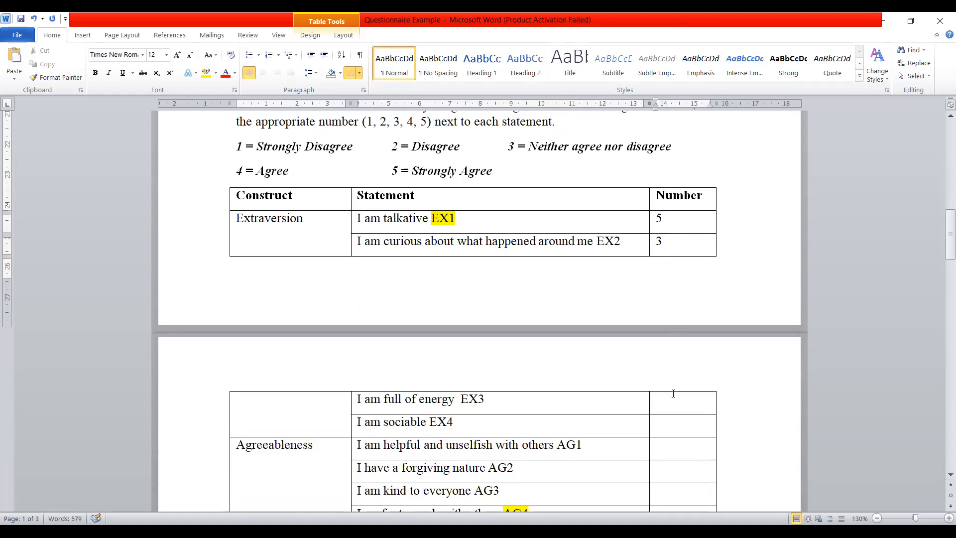
pyautogui.click(673, 394)
pyautogui.write('4')
pyautogui.click(670, 423)
pyautogui.write('2')
# - Enter the answers 1, 2, 3 and 5 for the Agreeableness statements AG1 to AG4
pyautogui.click(677, 451)
pyautogui.write('1')
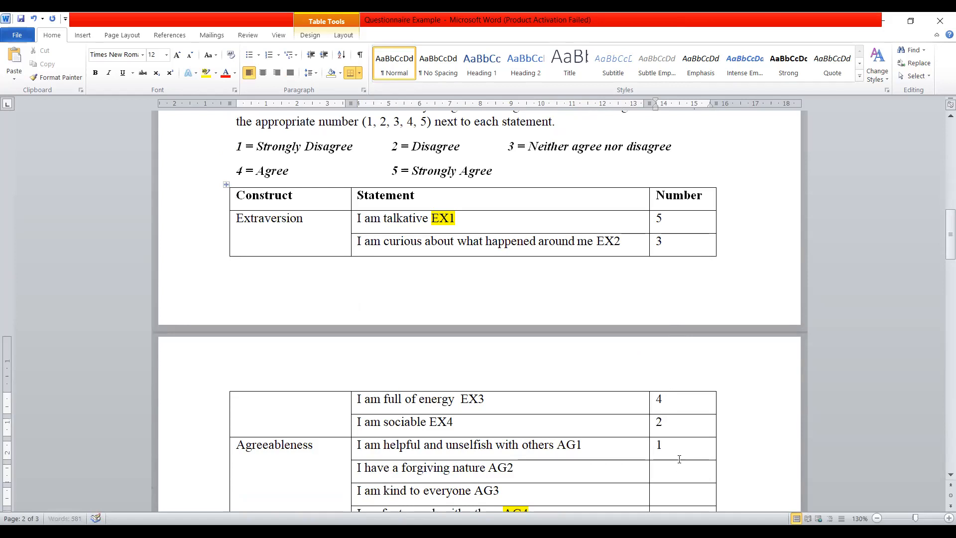
pyautogui.scroll(-3, 679, 459)
pyautogui.click(685, 355)
pyautogui.write('2')
pyautogui.click(683, 381)
pyautogui.write('3')
pyautogui.click(685, 416)
pyautogui.click(684, 402)
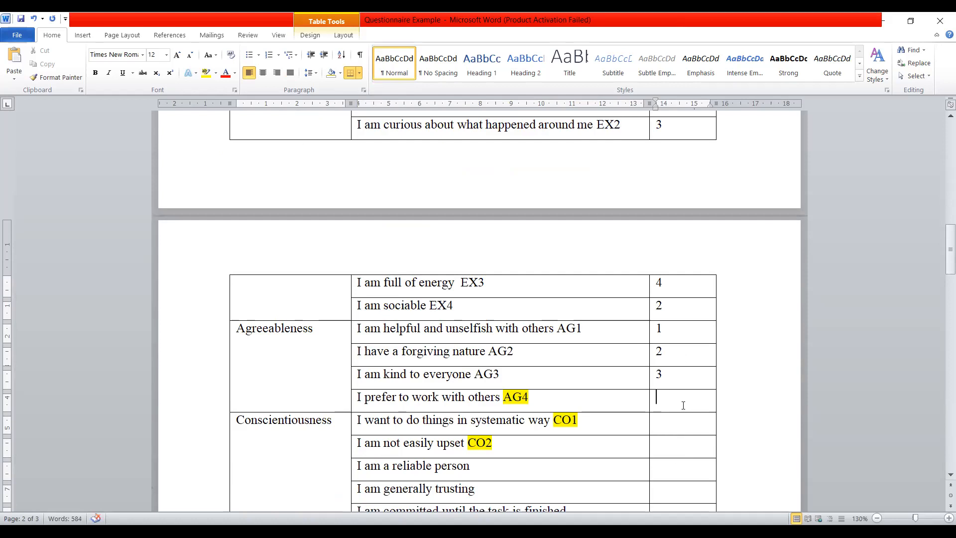
pyautogui.write('5')
# - In Part C, enter 2 for ECB1, 3 for ECB2 and 4 for the statement on helping friends understand environmental problems
pyautogui.scroll(-16, 683, 405)
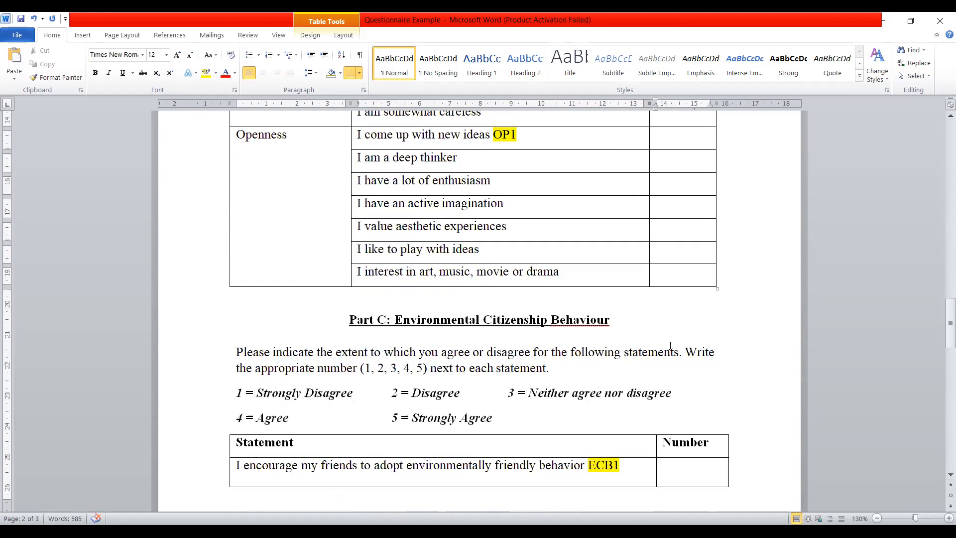
pyautogui.scroll(-5, 670, 345)
pyautogui.click(687, 277)
pyautogui.write('2')
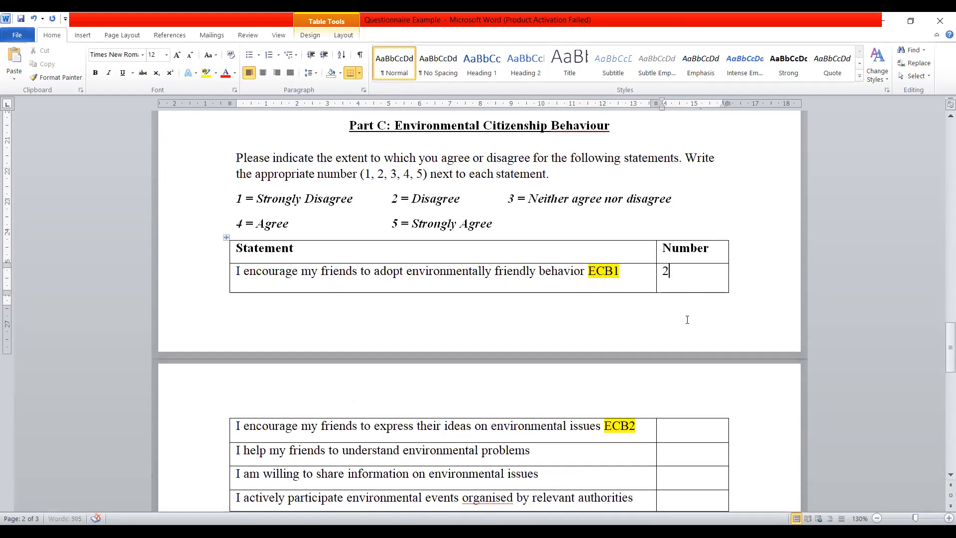
pyautogui.click(702, 434)
pyautogui.write('3')
pyautogui.click(695, 454)
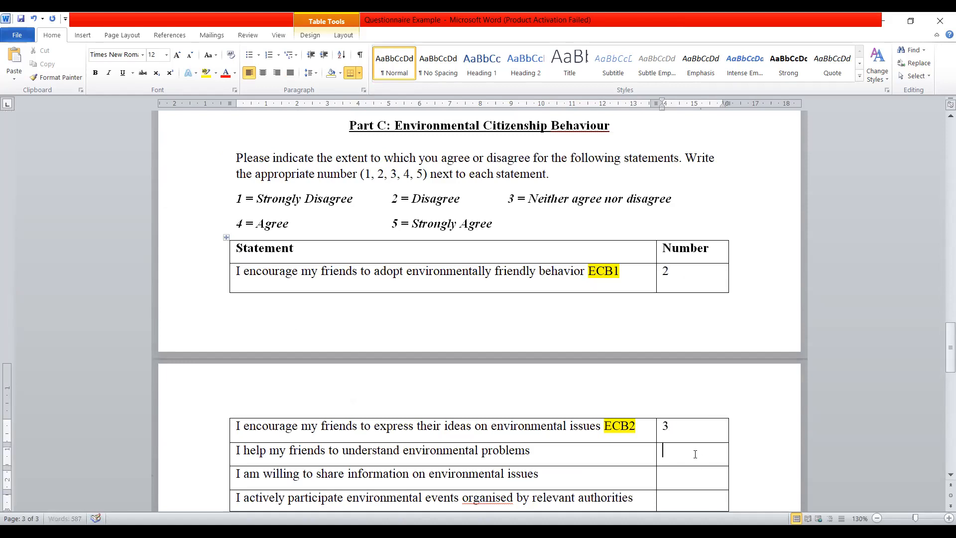
pyautogui.write('4')
# - Return to the SPSS data grid and enter the respondent's answers in row 1: Gender 2 and Degree 2
pyautogui.scroll(12, 667, 423)
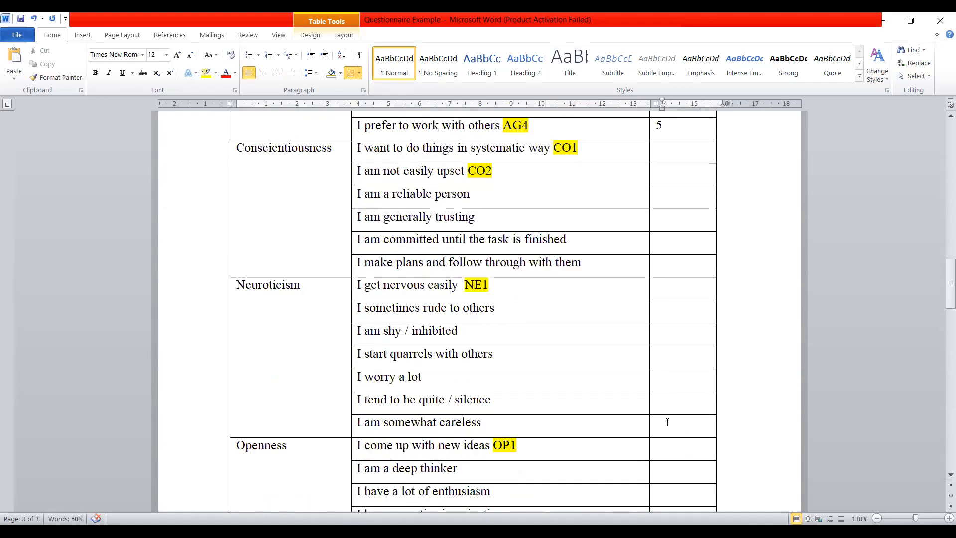
pyautogui.scroll(20, 670, 413)
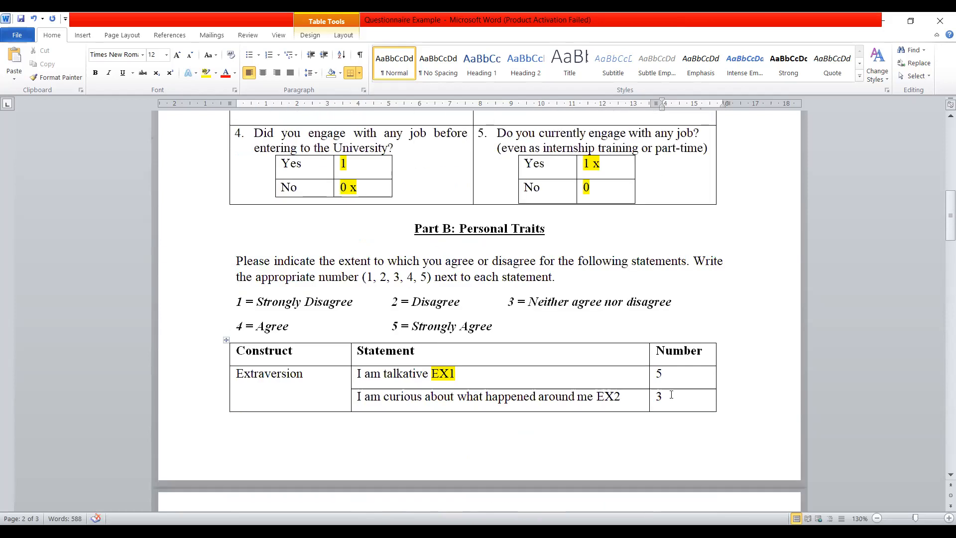
pyautogui.scroll(3, 671, 390)
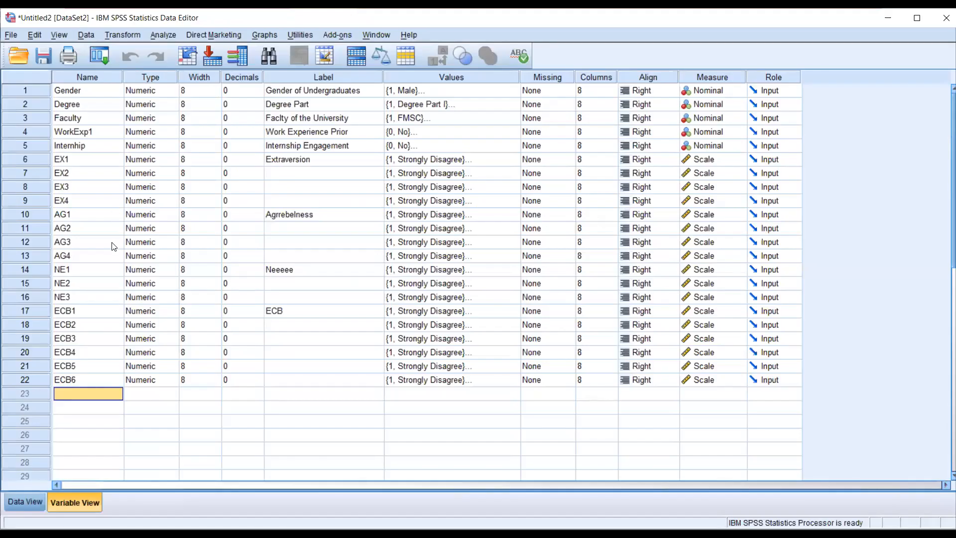
pyautogui.click(28, 501)
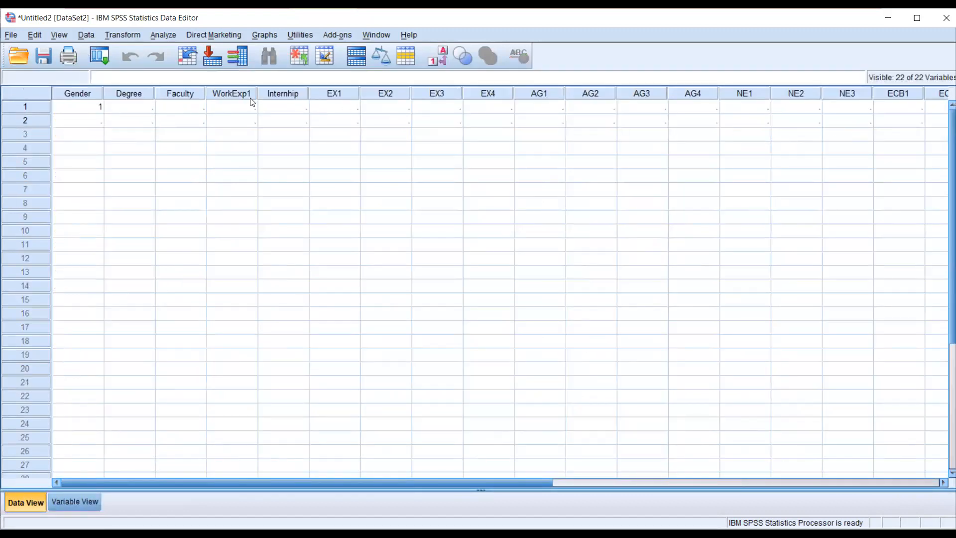
pyautogui.click(85, 109)
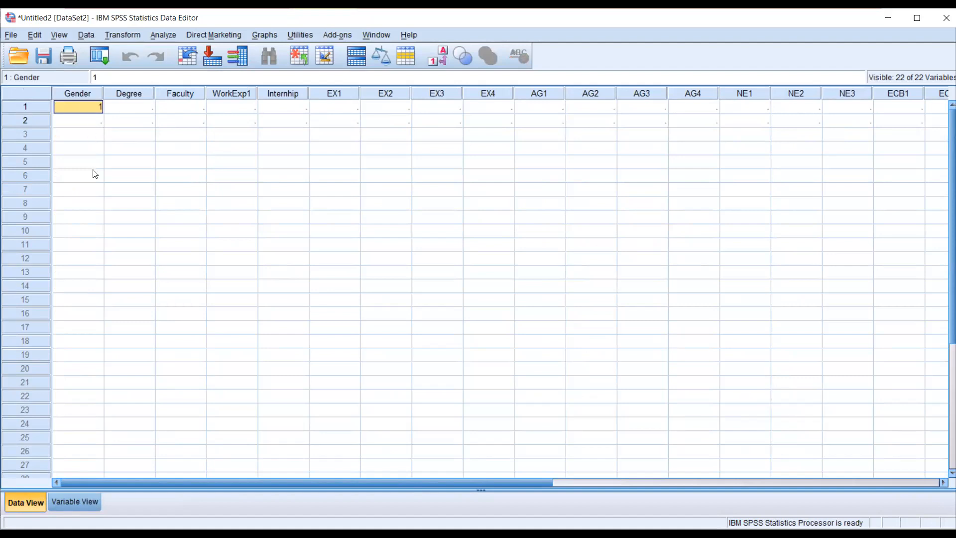
pyautogui.write('2')
pyautogui.press('Tab')
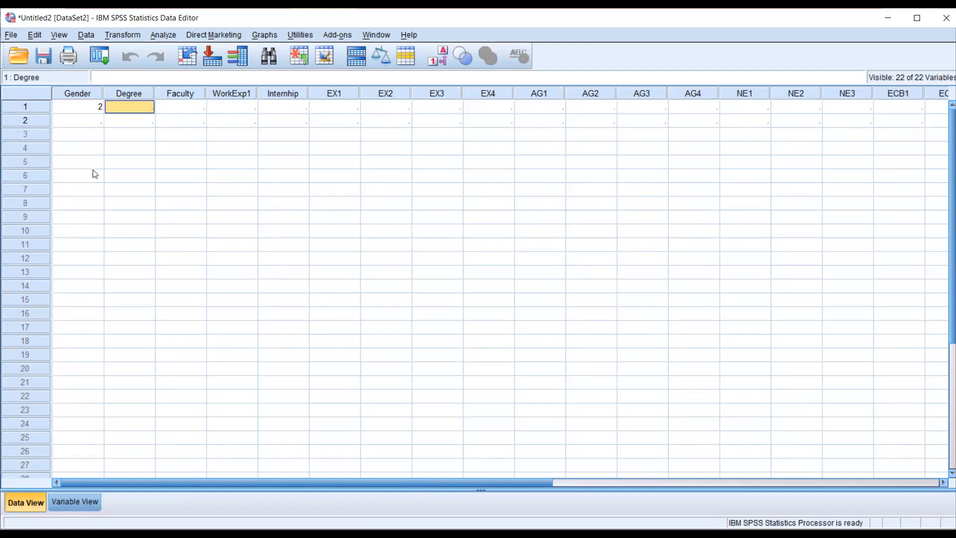
pyautogui.write('1')
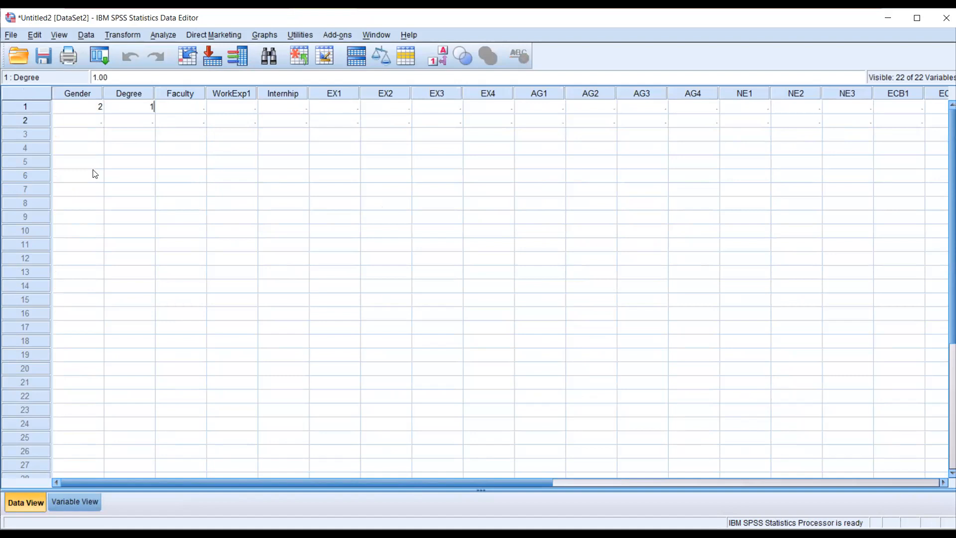
pyautogui.press('BackSpace')
pyautogui.write('2')
pyautogui.press('Tab')
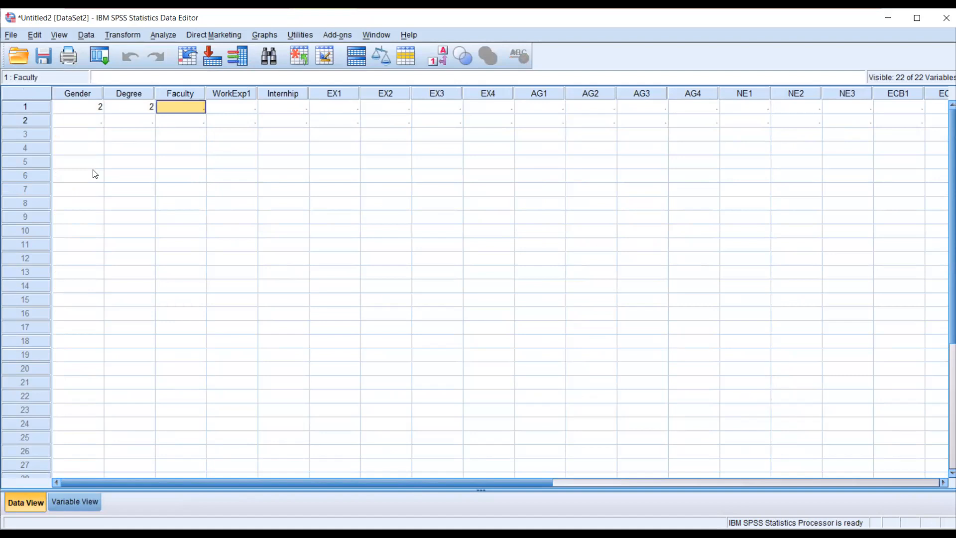
# - Enter Faculty 1, WorkExp1 0 and Internhip 1 in row 1 of the data grid
pyautogui.write('1')
pyautogui.press('Tab')
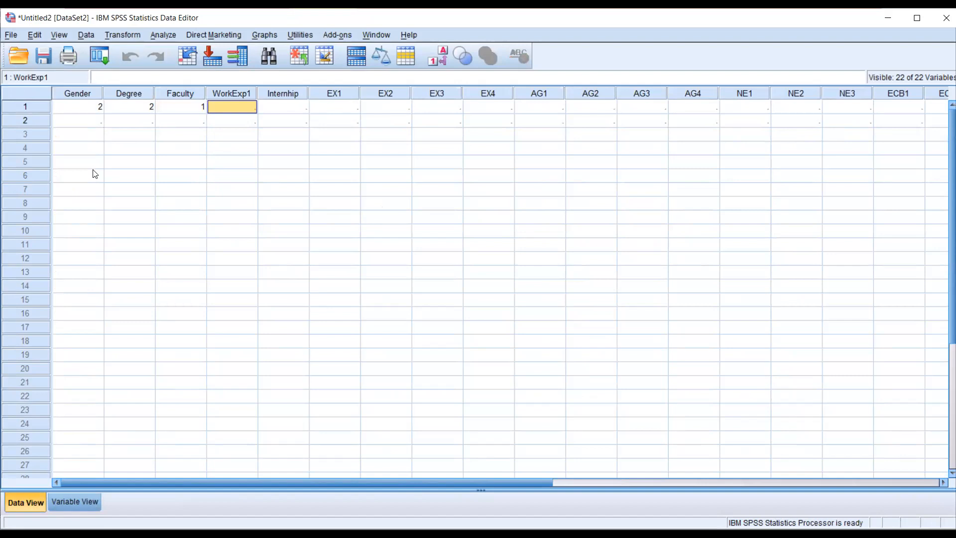
pyautogui.write('0')
pyautogui.press('Tab')
pyautogui.write('1')
pyautogui.press('Tab')
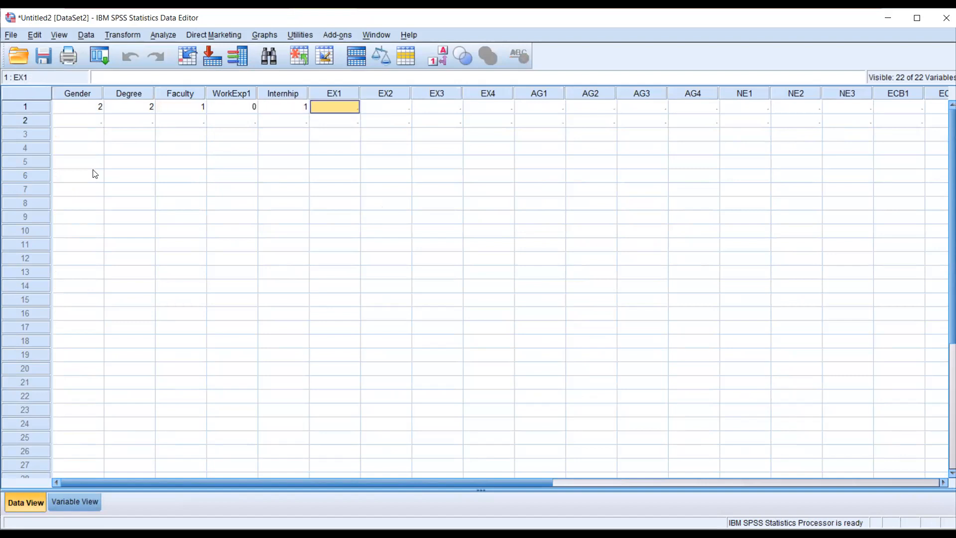
# - Enter the Extraversion answers 2, 3, 4 and 2 for EX1 to EX4 in row 1
pyautogui.write('2')
pyautogui.press('Tab')
pyautogui.write('3')
pyautogui.press('Tab')
pyautogui.write('4')
pyautogui.press('Tab')
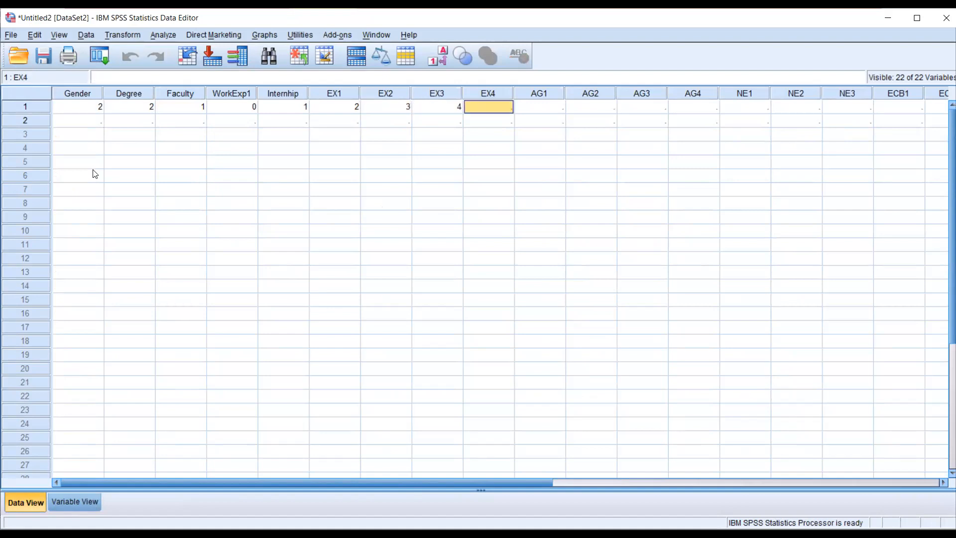
pyautogui.write('2')
pyautogui.press('Tab')
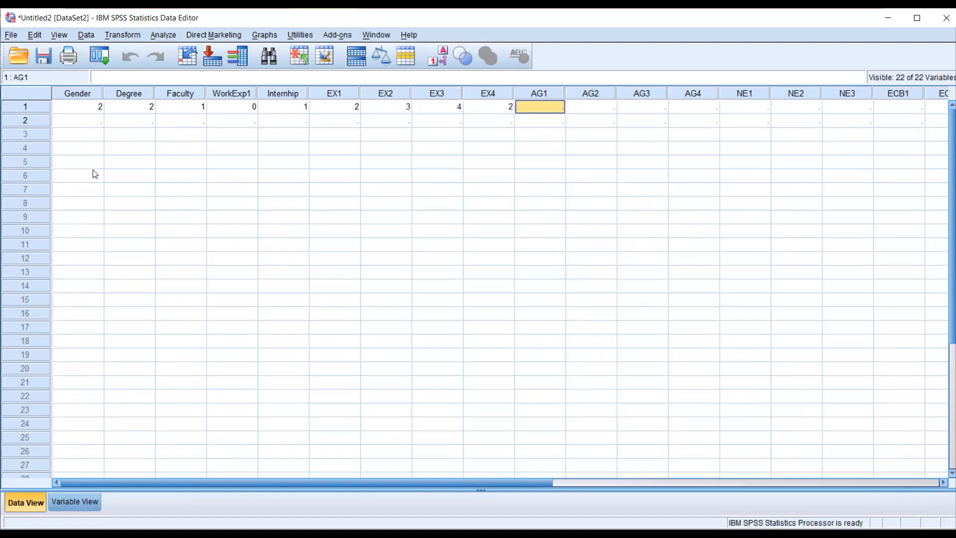
# - Enter the Agreeableness answers 4, 5, 6 and 7 for AG1 to AG4 in row 1
pyautogui.write('4')
pyautogui.press('Tab')
pyautogui.write('5')
pyautogui.press('Tab')
pyautogui.write('6')
pyautogui.press('Tab')
pyautogui.write('7')
pyautogui.press('Tab')
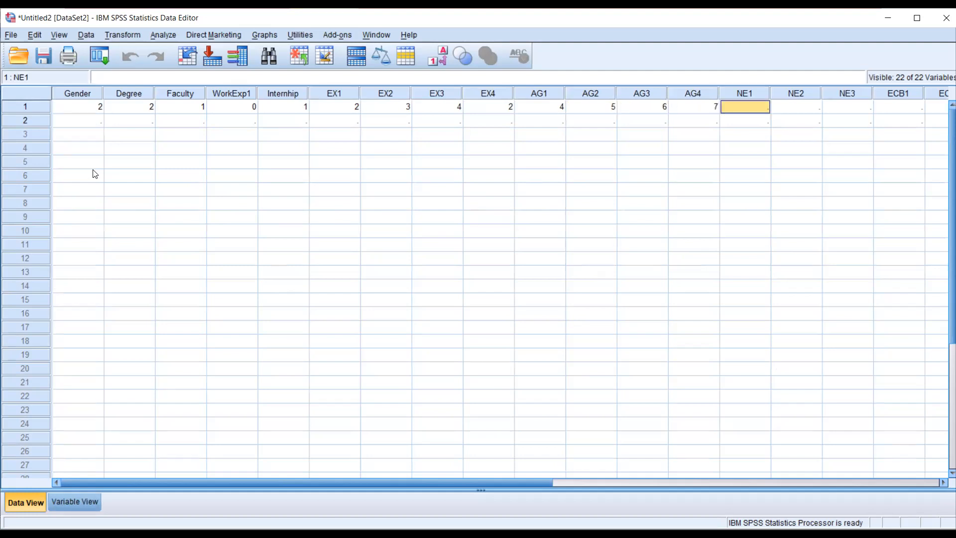
# - Enter 5 for NE1 and 4 for NE2 in row 1
pyautogui.write('5')
pyautogui.press('Tab')
pyautogui.write('4')
pyautogui.press('Tab')
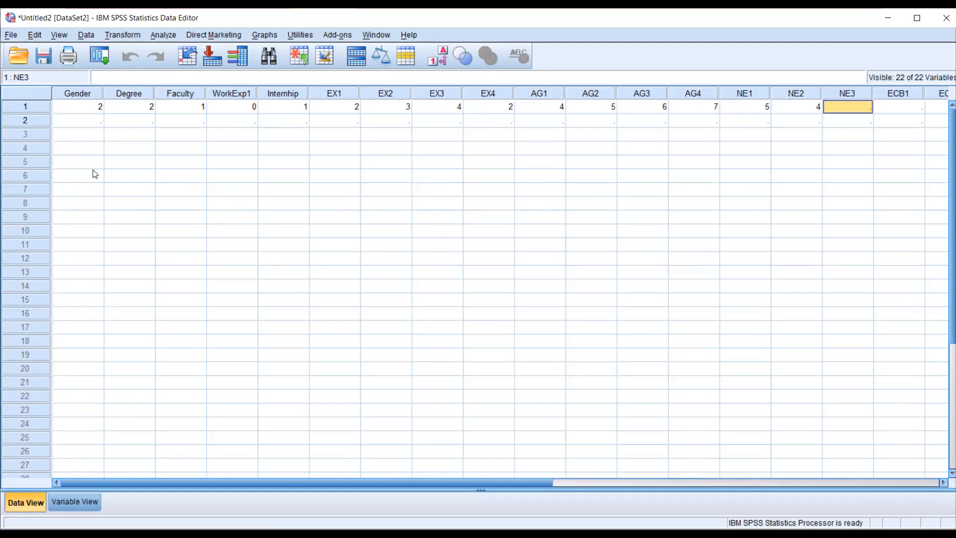
# - Go back to AG4 in row 1 and change its value to 6
pyautogui.press('Left')
pyautogui.press('Left')
pyautogui.press('Left')
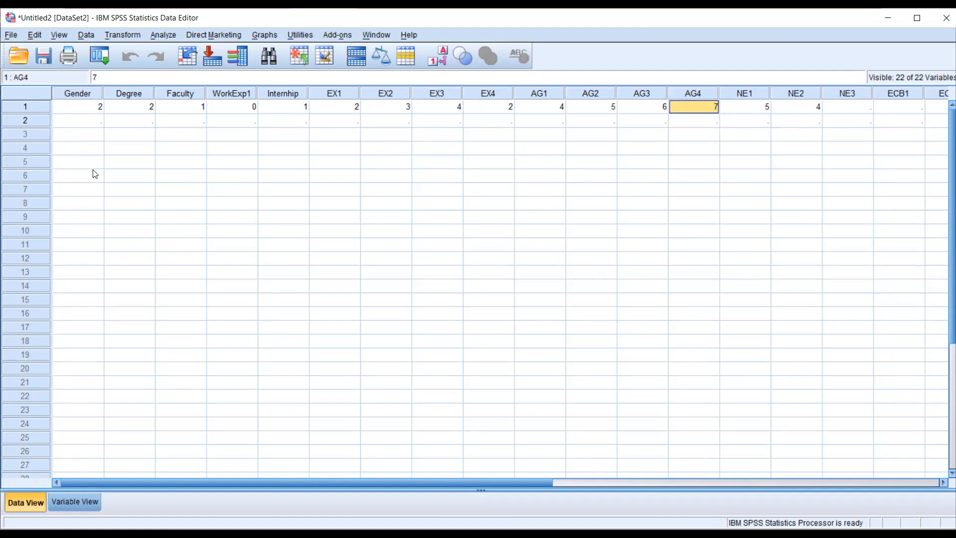
pyautogui.write('6')
pyautogui.press('Left')
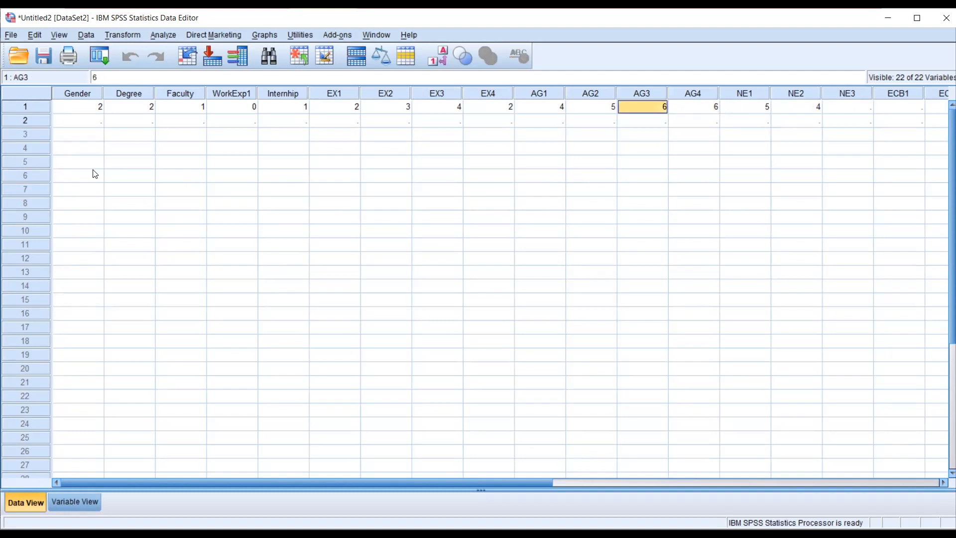
# - Enter 3 for NE3, 3 for ECB1 and 4 for ECB2 in row 1
pyautogui.press('Right')
pyautogui.press('Right')
pyautogui.press('Right')
pyautogui.press('Right')
pyautogui.write('3')
pyautogui.press('Tab')
pyautogui.write('3')
pyautogui.press('Tab')
pyautogui.write('4')
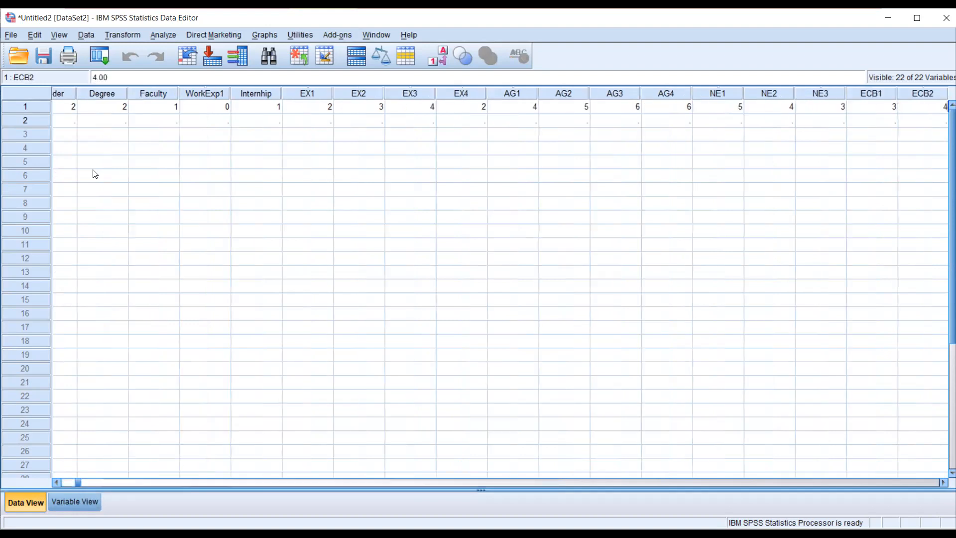
pyautogui.press('Tab')
# - Complete row 1 with the answers 4, 2, 1 and 3 for ECB3 to ECB6
pyautogui.write('4')
pyautogui.press('Tab')
pyautogui.write('2')
pyautogui.press('Tab')
pyautogui.write('1')
pyautogui.press('Tab')
pyautogui.write('3')
pyautogui.press('Tab')
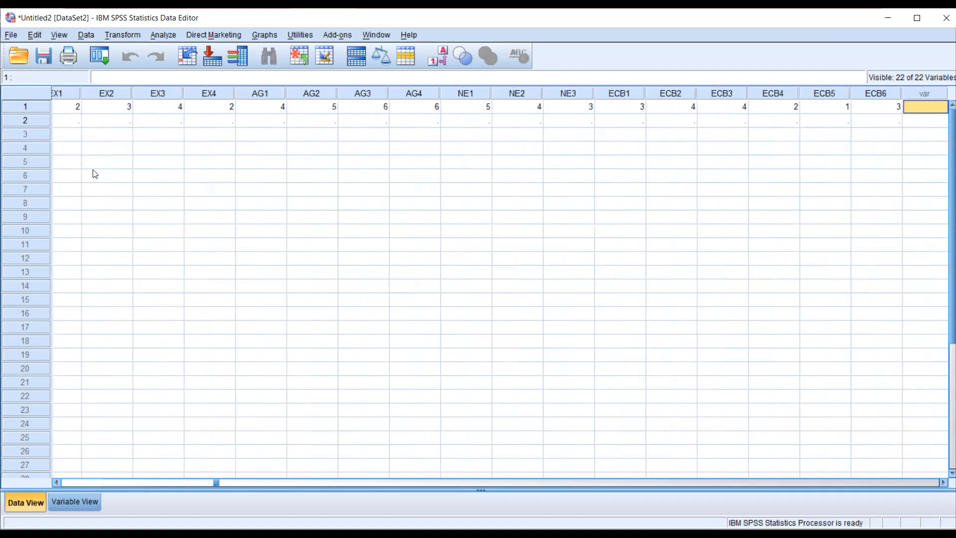
# - Start the second respondent in row 2 with Gender 1, Degree 4 and Faculty 3
pyautogui.press('Down')
pyautogui.press('Left')
pyautogui.press('Left')
pyautogui.press('Left')
pyautogui.press('Left')
pyautogui.press('Left')
pyautogui.press('Left')
pyautogui.press('Left')
pyautogui.press('Left')
pyautogui.press('Left')
pyautogui.press('Left')
pyautogui.press('Left')
pyautogui.press('Left')
pyautogui.press('Left')
pyautogui.press('Left')
pyautogui.press('Left')
pyautogui.press('Left')
pyautogui.press('Left')
pyautogui.press('Left')
pyautogui.press('Left')
pyautogui.press('Left')
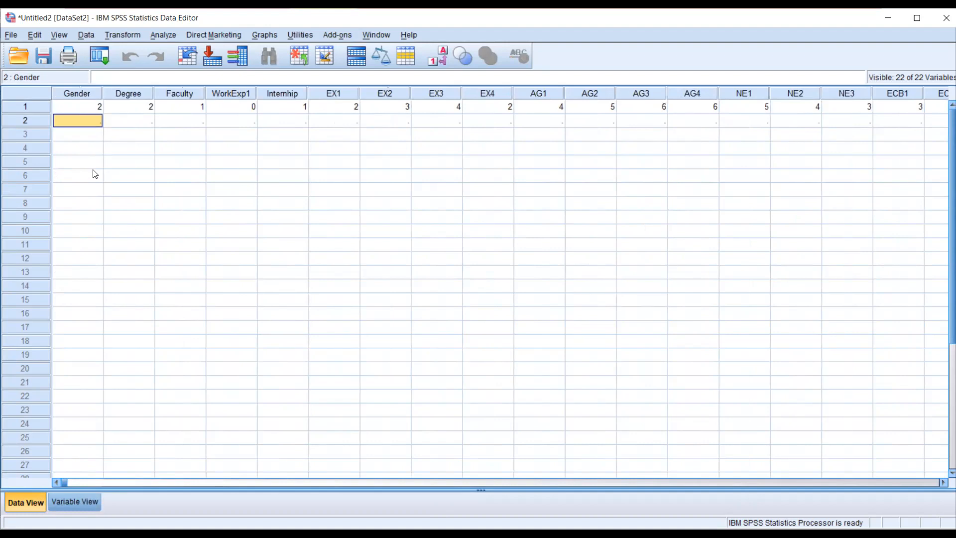
pyautogui.write('1')
pyautogui.press('Tab')
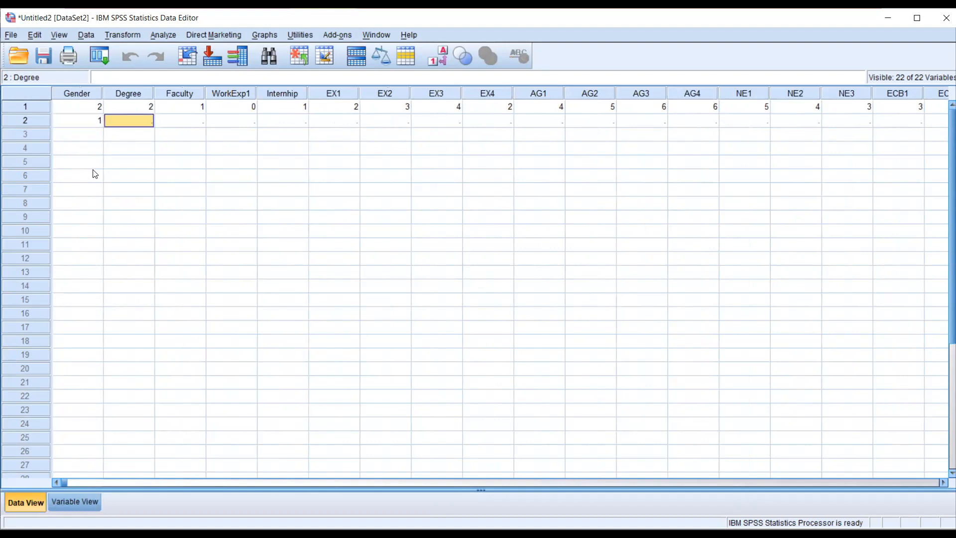
pyautogui.write('4')
pyautogui.press('Tab')
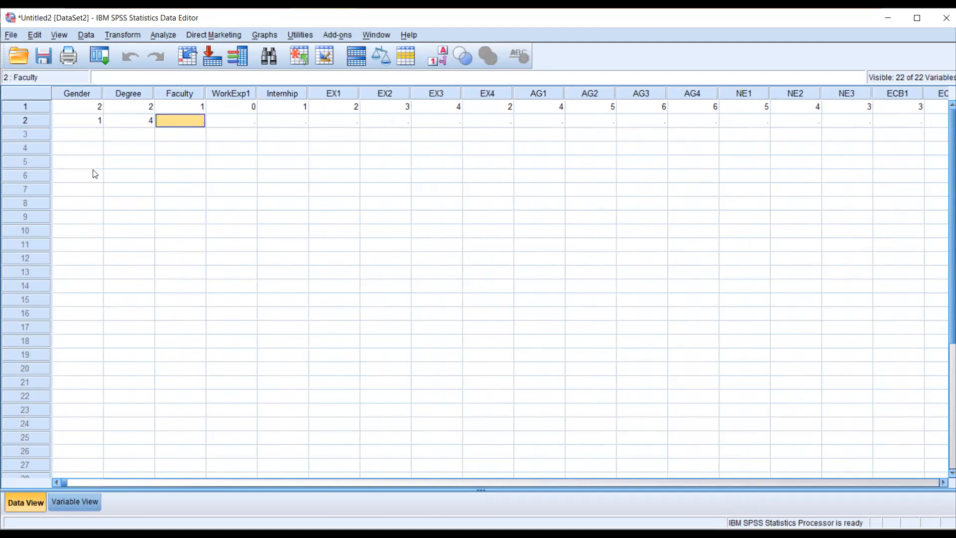
pyautogui.write('3')
pyautogui.press('Tab')
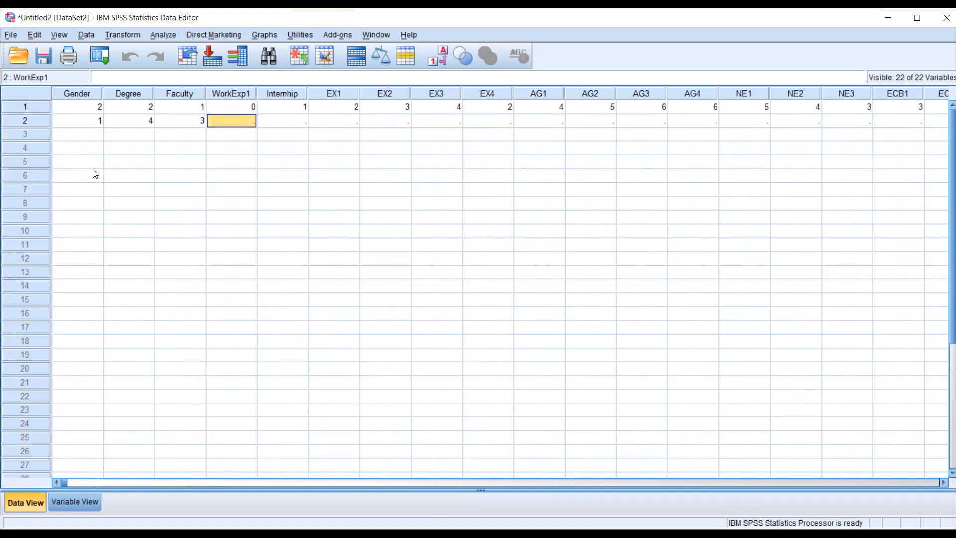
# - Enter 1 for WorkExp1 and 1 for Internhip in row 2
pyautogui.write('1')
pyautogui.press('Tab')
pyautogui.write('1')
pyautogui.press('Tab')
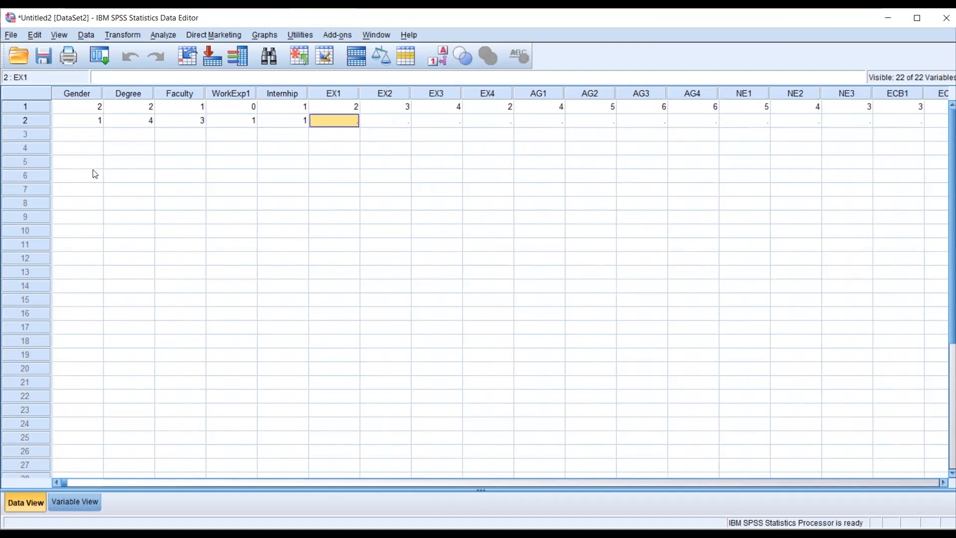
# - Enter the Extraversion answers 4, 4, 5 and 4 for EX1 to EX4 in row 2
pyautogui.write('4')
pyautogui.press('Tab')
pyautogui.write('4')
pyautogui.press('Tab')
pyautogui.write('5')
pyautogui.press('Tab')
pyautogui.write('4')
pyautogui.press('Tab')
# - Enter the Agreeableness answers 3, 2, 2 and 3 for AG1 to AG4 in row 2
pyautogui.write('3')
pyautogui.press('Tab')
pyautogui.write('2')
pyautogui.press('Tab')
pyautogui.write('2')
pyautogui.press('Tab')
pyautogui.write('3')
pyautogui.press('Tab')
# - Enter 4, 5 and 2 for NE1 to NE3 and 2 for ECB1 in row 2
pyautogui.write('4')
pyautogui.press('Tab')
pyautogui.write('5')
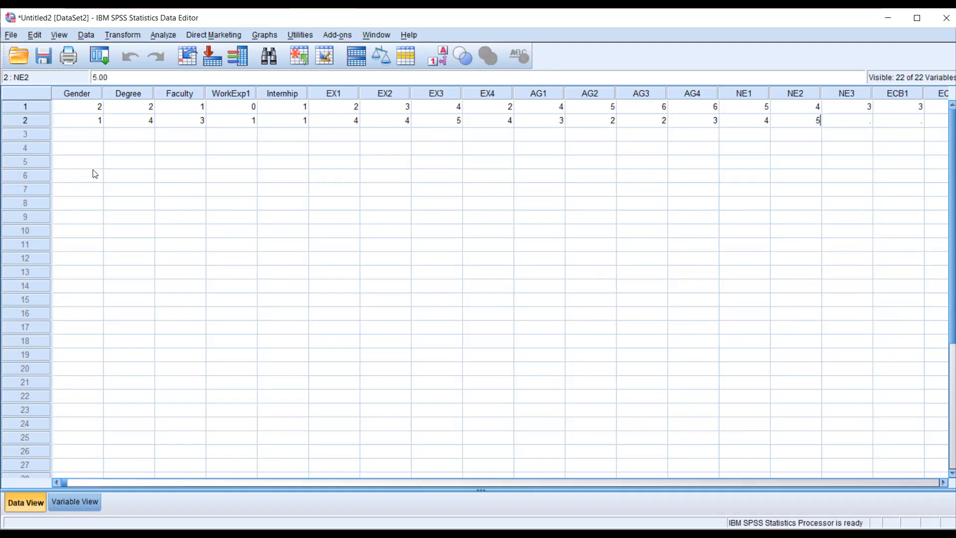
pyautogui.press('Tab')
pyautogui.write('2')
pyautogui.press('Tab')
# - Complete row 2 with the answers 3, 4, 3, 2 and 3 for ECB2 to ECB6
pyautogui.write('2')
pyautogui.press('Tab')
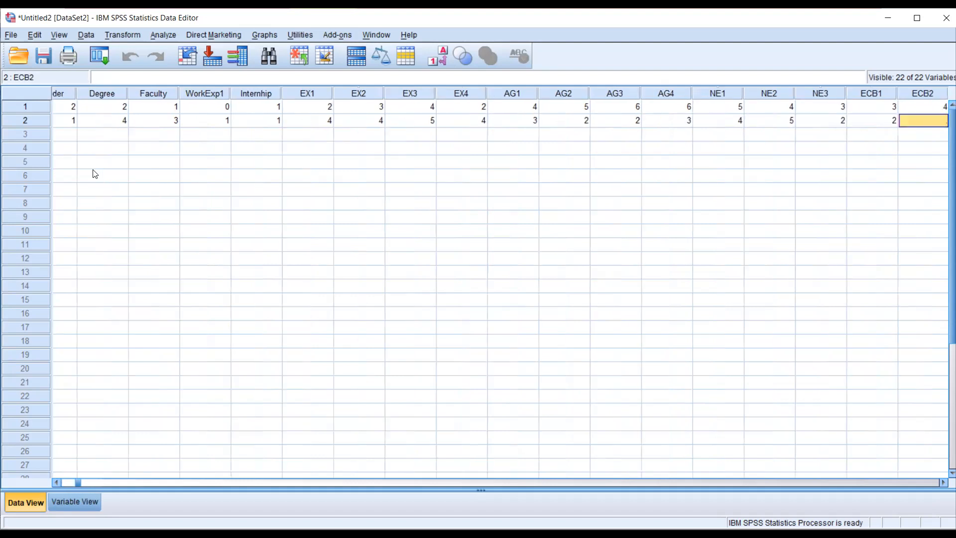
pyautogui.write('3')
pyautogui.press('Tab')
pyautogui.write('4')
pyautogui.press('Tab')
pyautogui.write('3')
pyautogui.press('Tab')
pyautogui.write('2')
pyautogui.press('Tab')
pyautogui.write('3')
pyautogui.press('Tab')
# - Move to the Gender cell of row 3
pyautogui.press('Down')
pyautogui.press('Left')
pyautogui.press('Left')
pyautogui.press('Left')
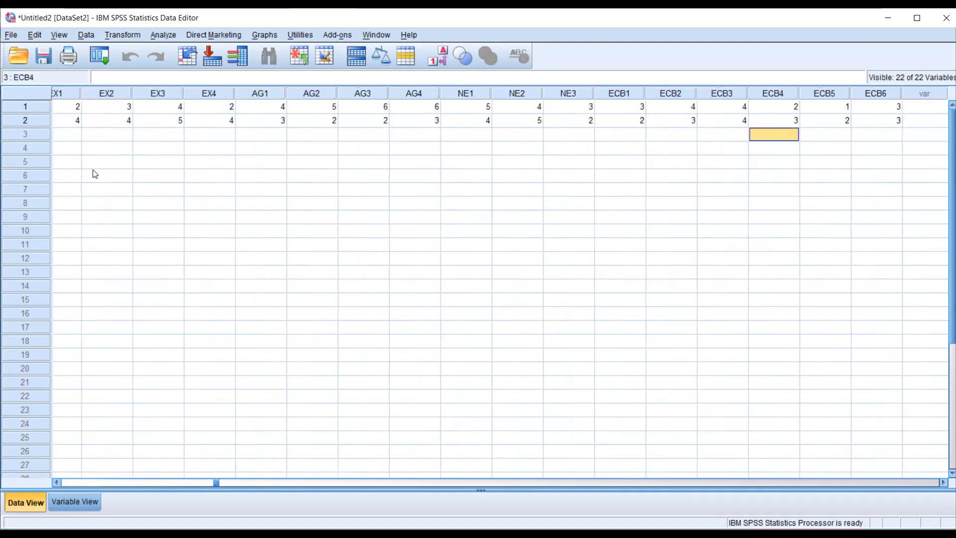
pyautogui.press('Home')
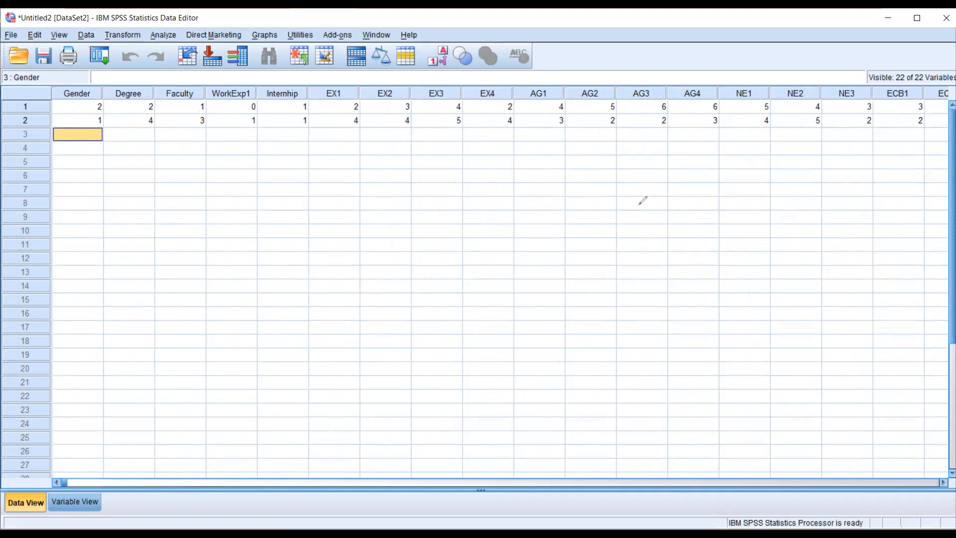
pyautogui.moveTo(429, 49)
pyautogui.mouseDown()
pyautogui.moveTo(472, 62)
pyautogui.moveTo(428, 40)
pyautogui.moveTo(401, 46)
pyautogui.mouseUp()
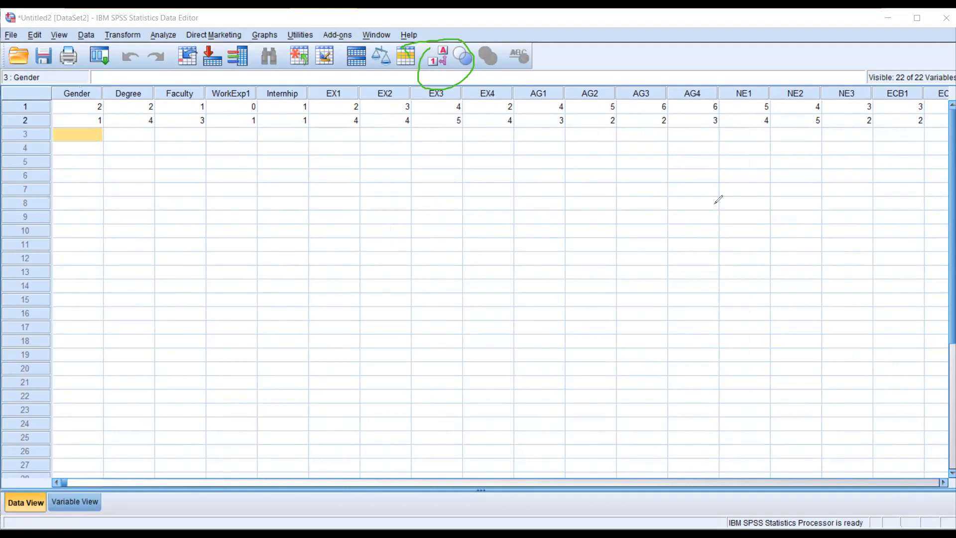
pyautogui.hotkey('ctrl', 'z')
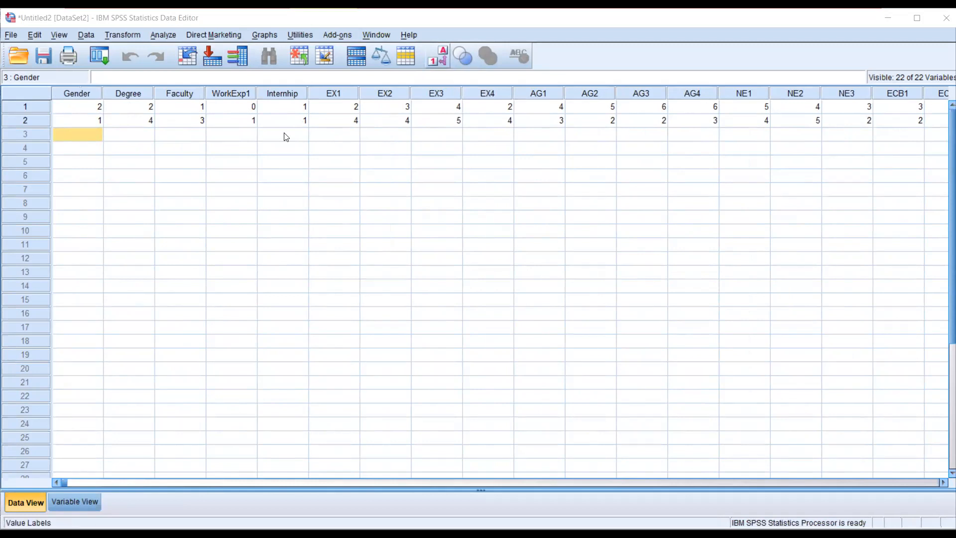
# - Switch the data grid between value labels and numeric codes twice to compare both displays, ending on the numeric codes
pyautogui.click(437, 56)
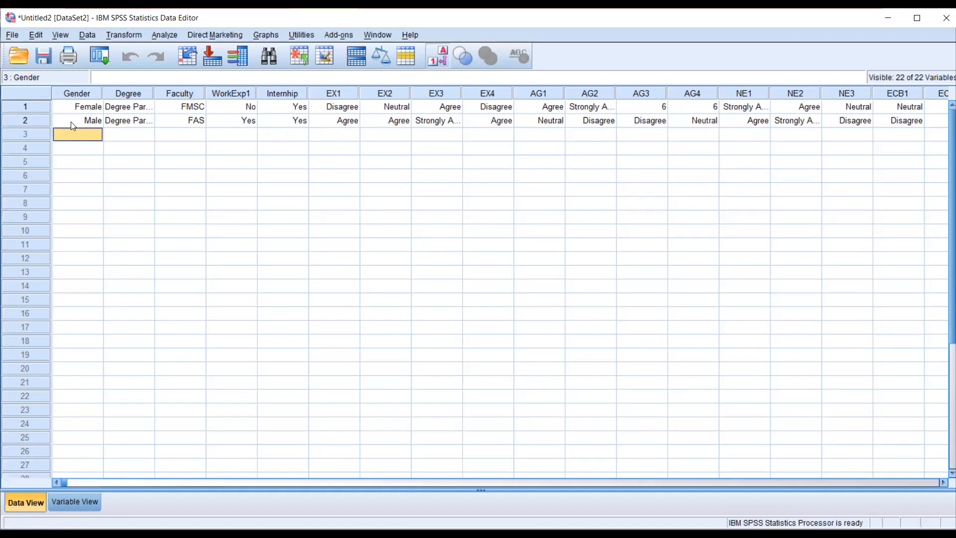
pyautogui.click(444, 58)
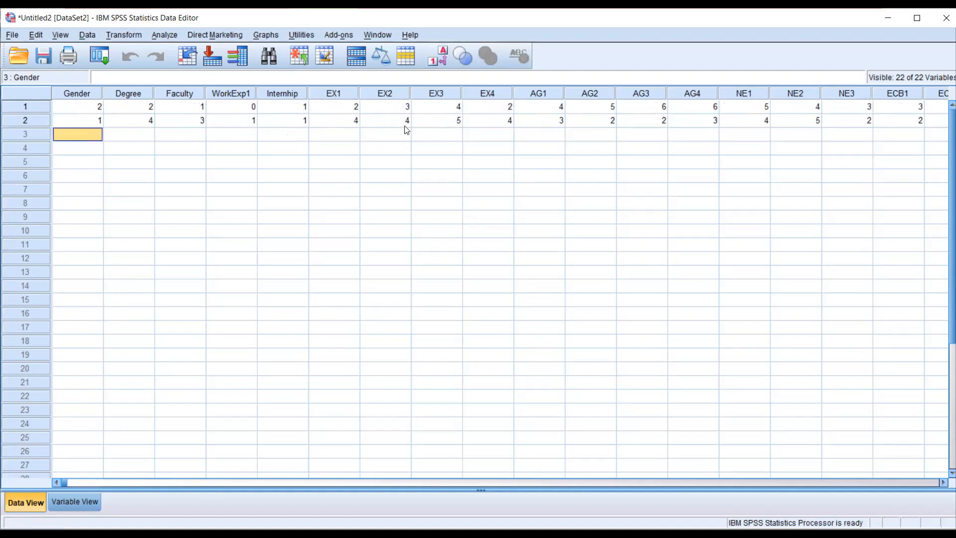
pyautogui.click(462, 64)
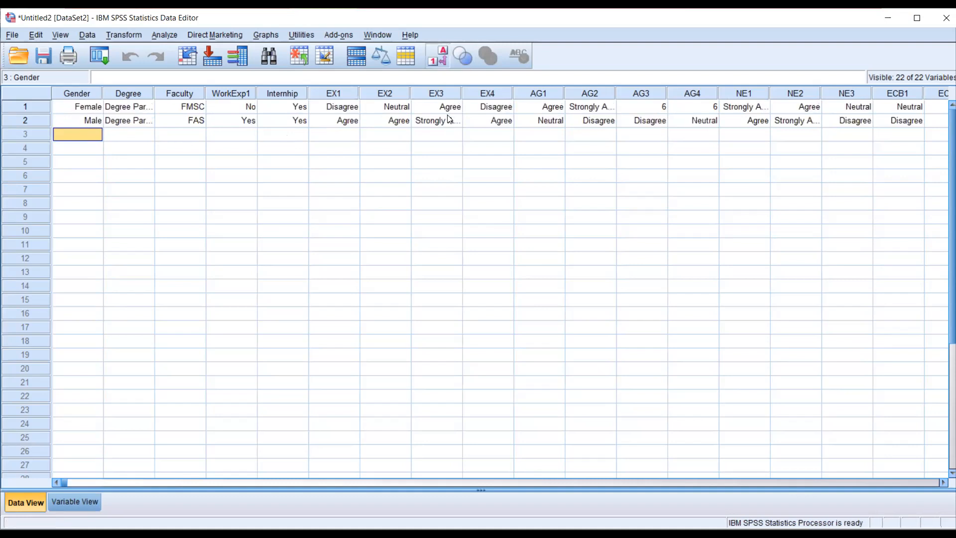
pyautogui.click(442, 62)
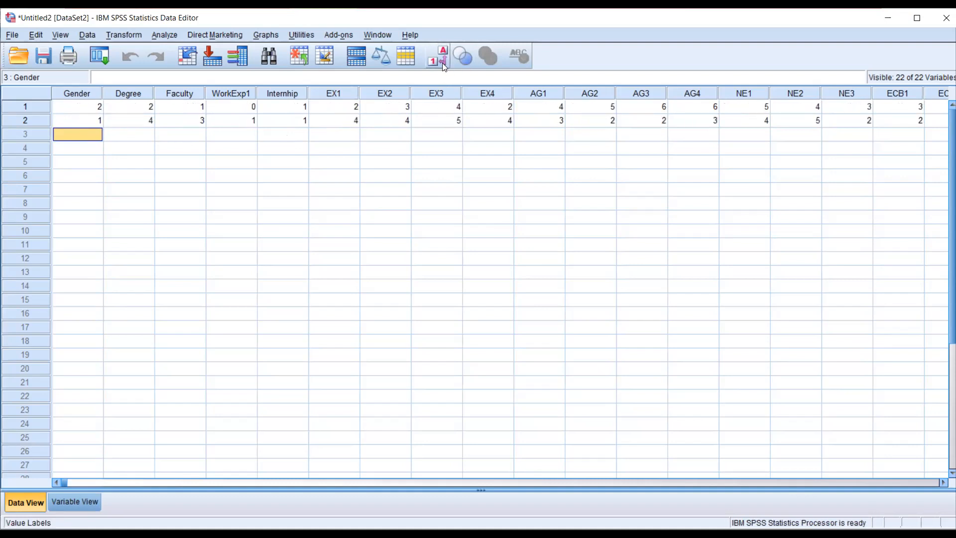
# - Review the definitions of all variables in the variable list and return to the data grid
pyautogui.scroll(-4, 360, 226)
pyautogui.scroll(4, 360, 225)
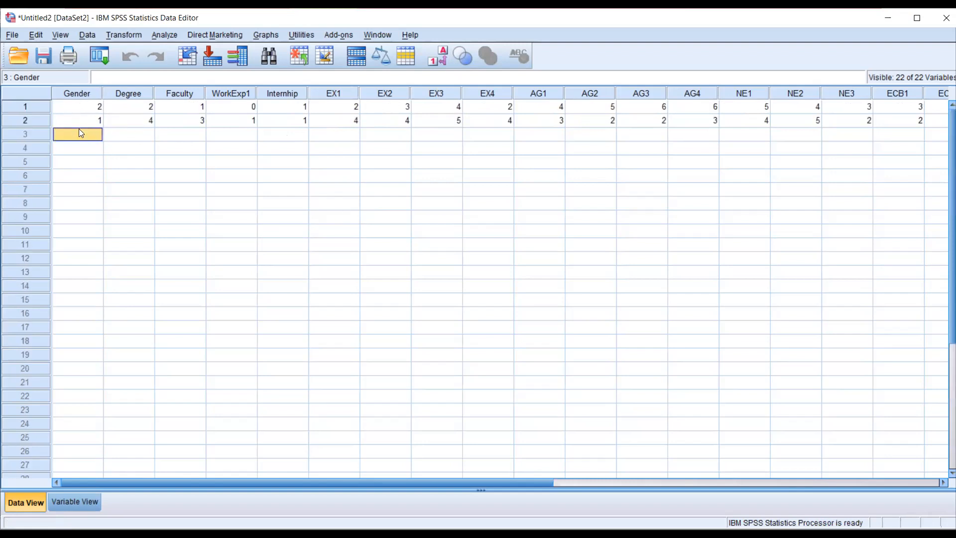
pyautogui.click(78, 504)
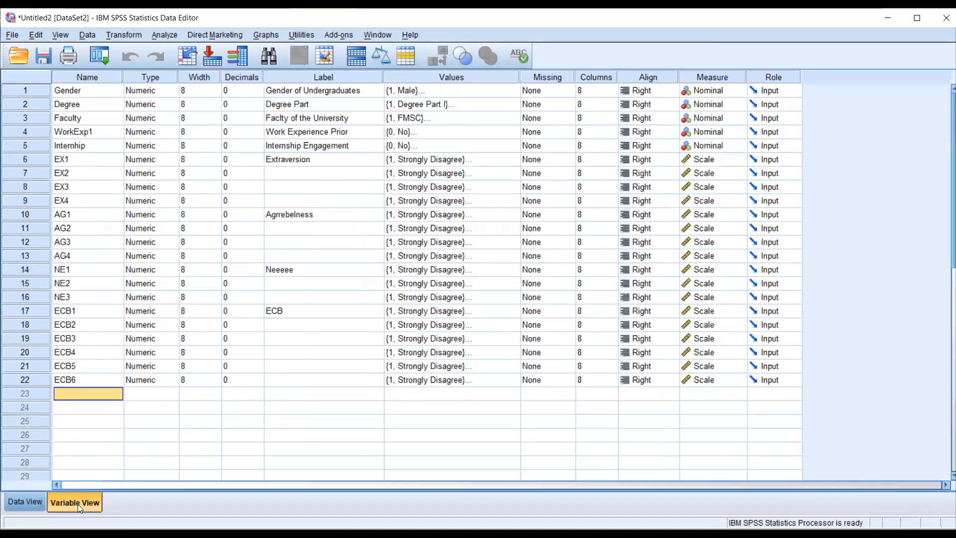
pyautogui.click(24, 502)
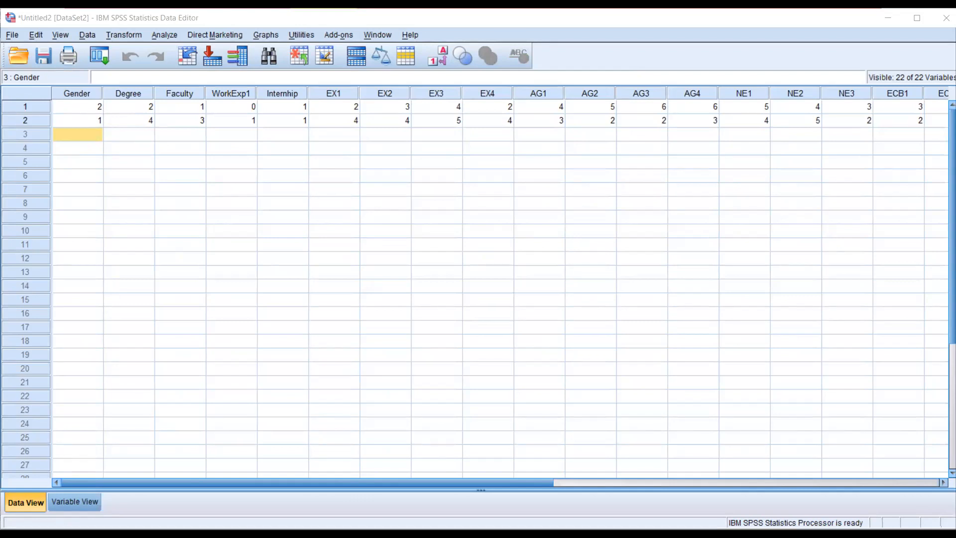
# - Switch to the PowerPoint workshop presentation and show the Day 1 slide full screen to review its topics
pyautogui.hotkey('alt', 'Tab')
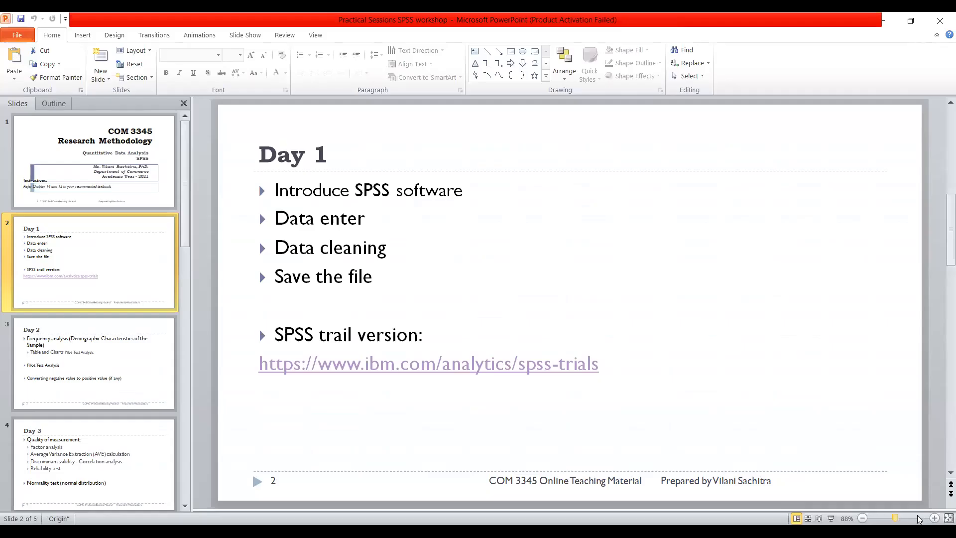
pyautogui.click(832, 519)
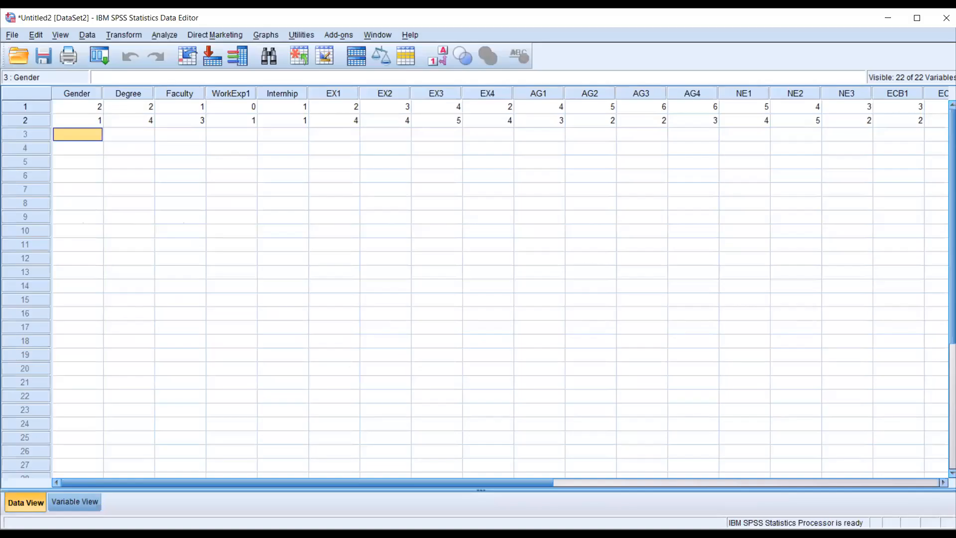
pyautogui.moveTo(54, 41)
pyautogui.mouseDown()
pyautogui.moveTo(28, 39)
pyautogui.moveTo(31, 74)
pyautogui.moveTo(48, 76)
pyautogui.moveTo(68, 50)
pyautogui.moveTo(53, 37)
pyautogui.mouseUp()
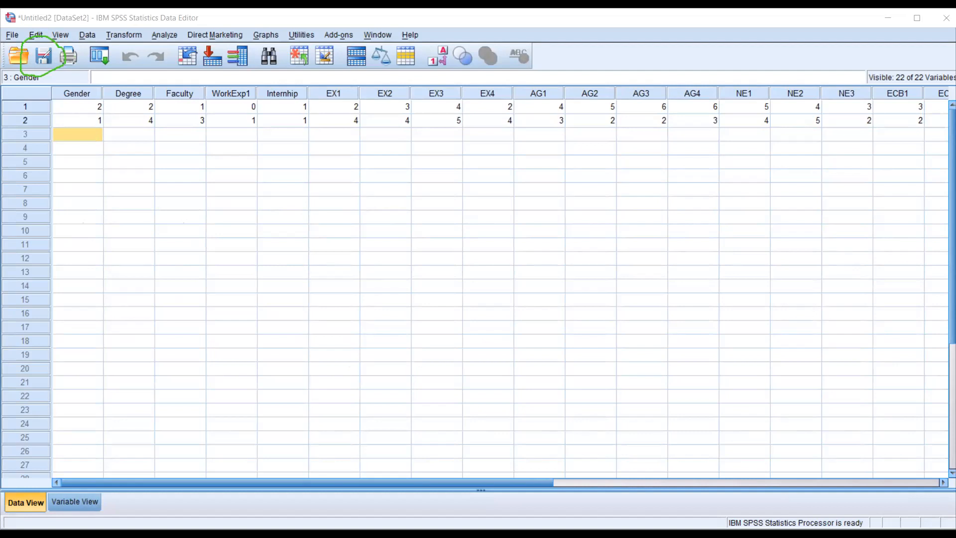
pyautogui.moveTo(5, 24)
pyautogui.mouseDown()
pyautogui.moveTo(14, 50)
pyautogui.moveTo(30, 31)
pyautogui.moveTo(6, 22)
pyautogui.mouseUp()
pyautogui.press('Escape')
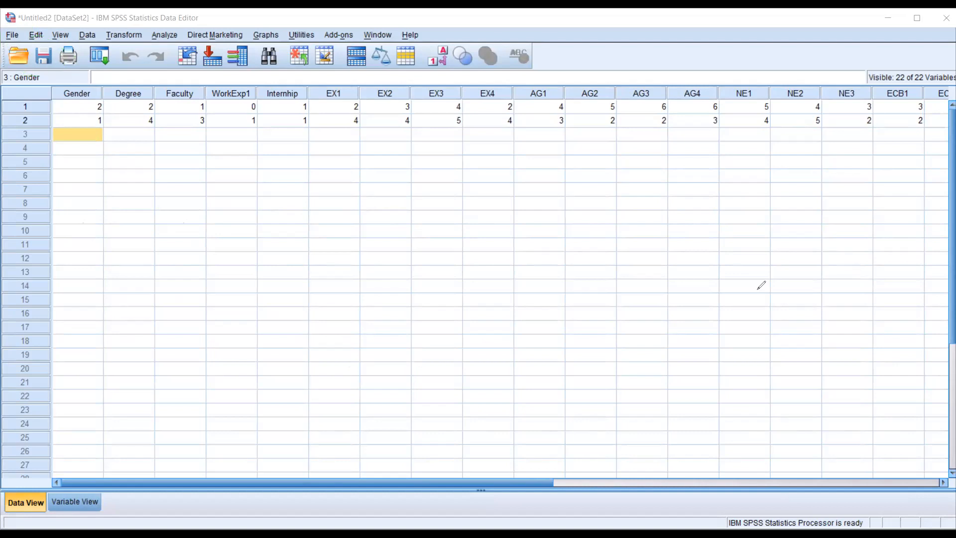
# - Start saving the dataset as an SPSS Statistics (*.sav) file in the Desktop folder and cancel the save
pyautogui.click(14, 35)
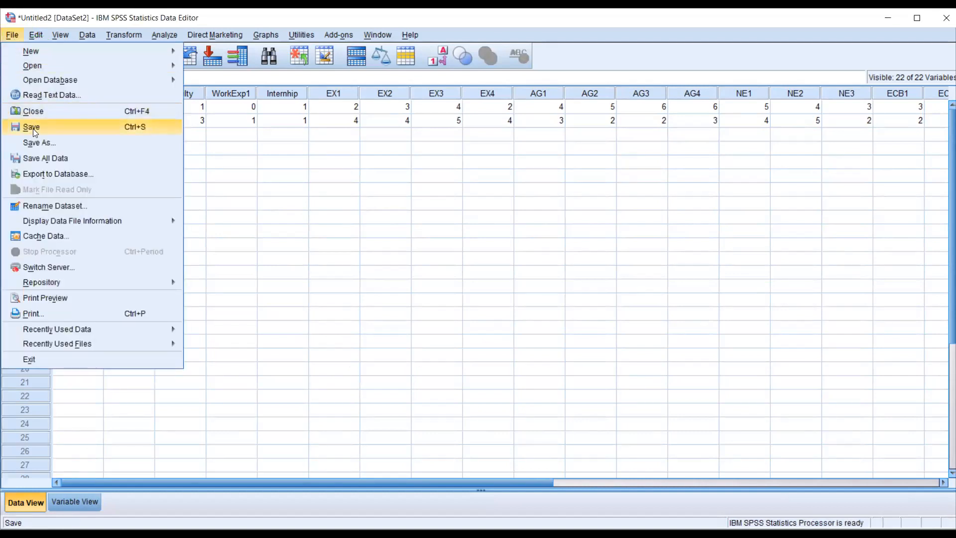
pyautogui.click(271, 132)
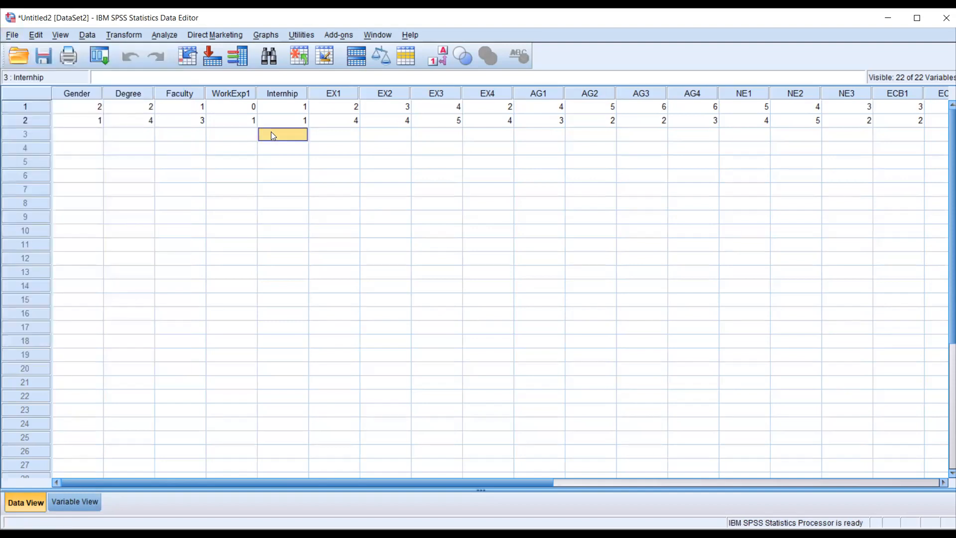
pyautogui.click(44, 59)
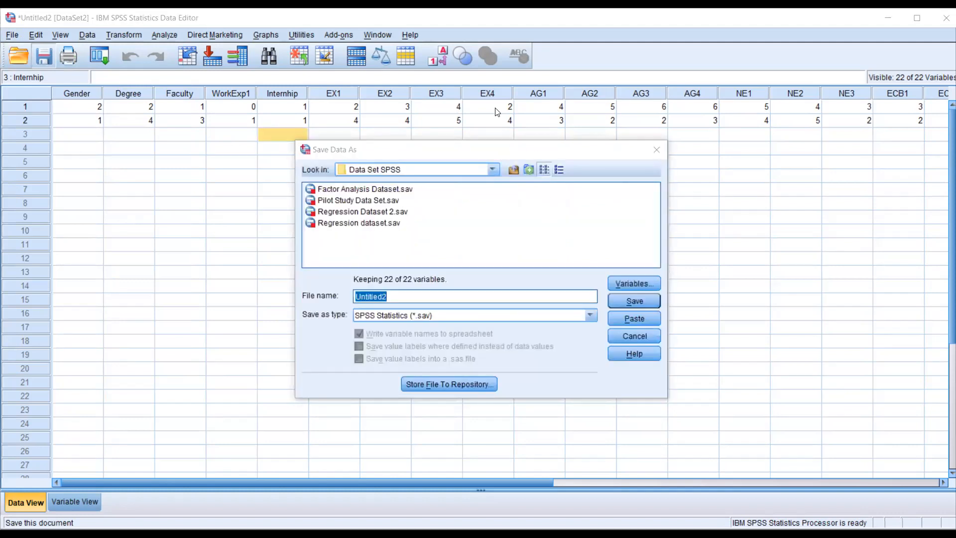
pyautogui.click(487, 127)
pyautogui.click(399, 176)
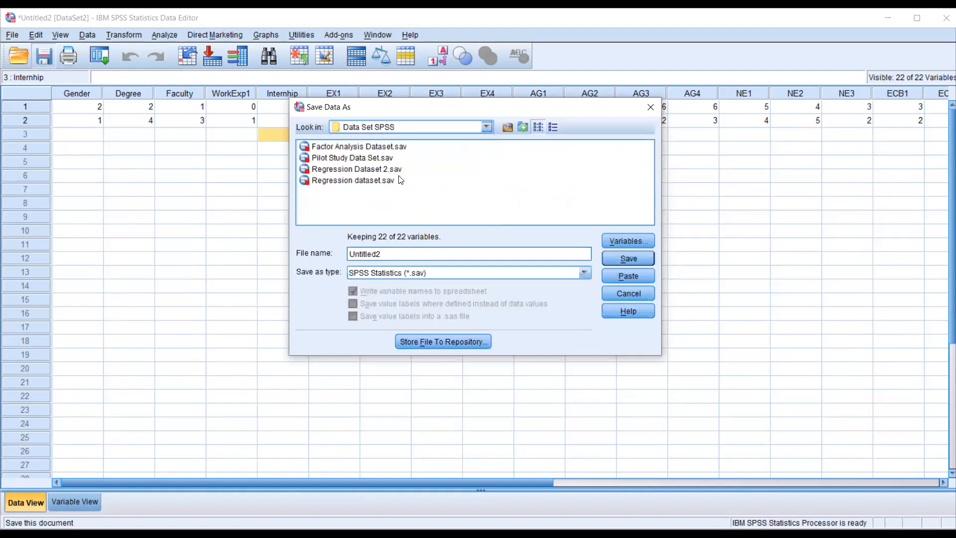
pyautogui.click(486, 128)
pyautogui.click(401, 176)
pyautogui.click(486, 127)
pyautogui.scroll(5, 486, 183)
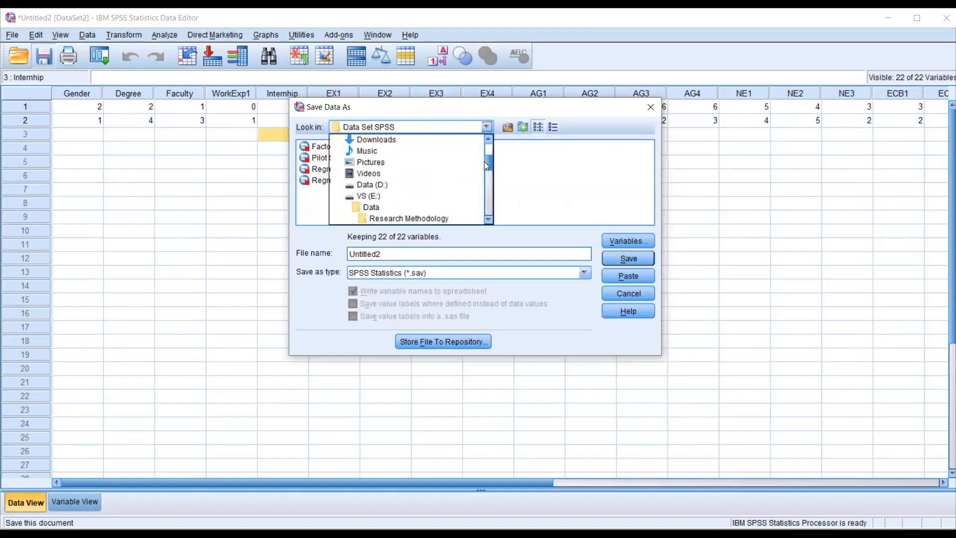
pyautogui.click(377, 178)
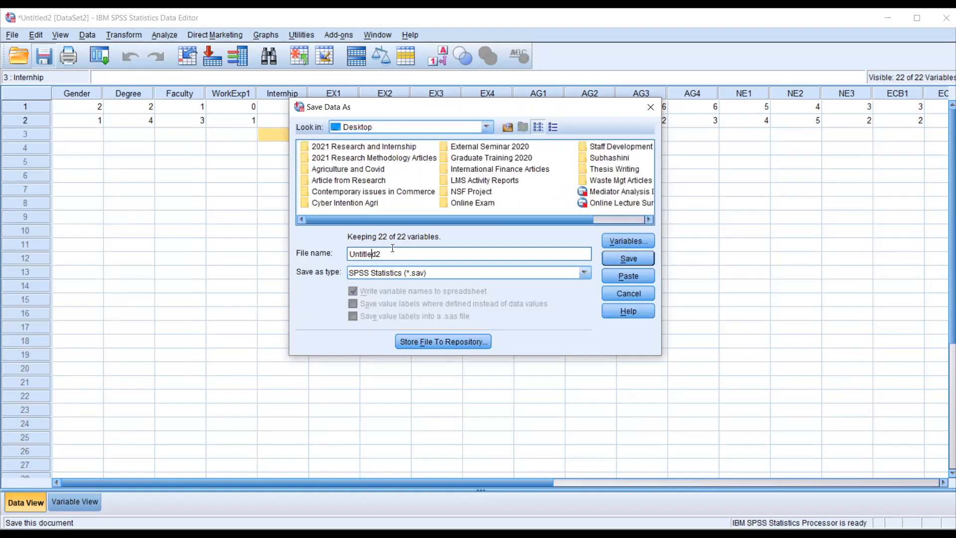
pyautogui.moveTo(388, 252); pyautogui.dragTo(350, 254)
pyautogui.moveTo(408, 257)
pyautogui.mouseDown()
pyautogui.moveTo(401, 288)
pyautogui.moveTo(431, 262)
pyautogui.moveTo(403, 256)
pyautogui.moveTo(457, 282)
pyautogui.mouseUp()
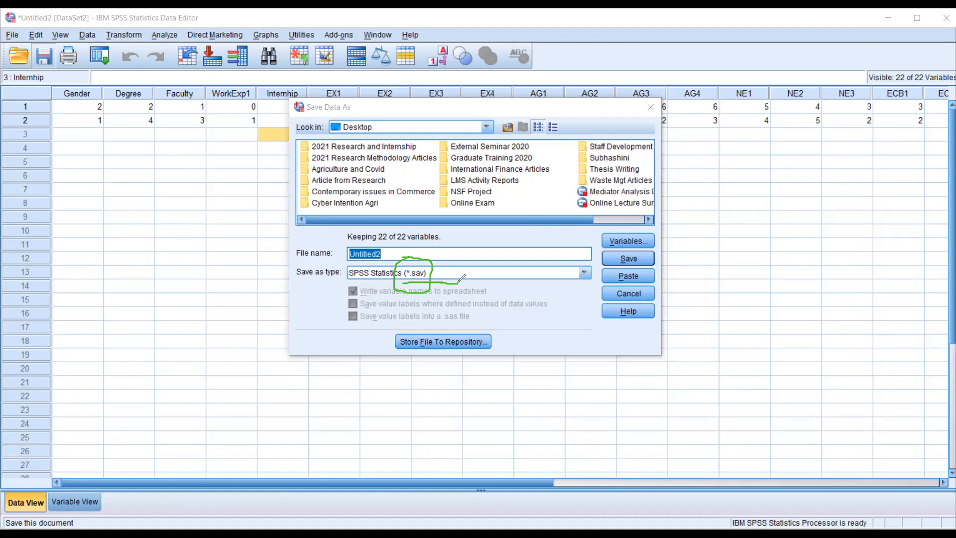
pyautogui.press('e')
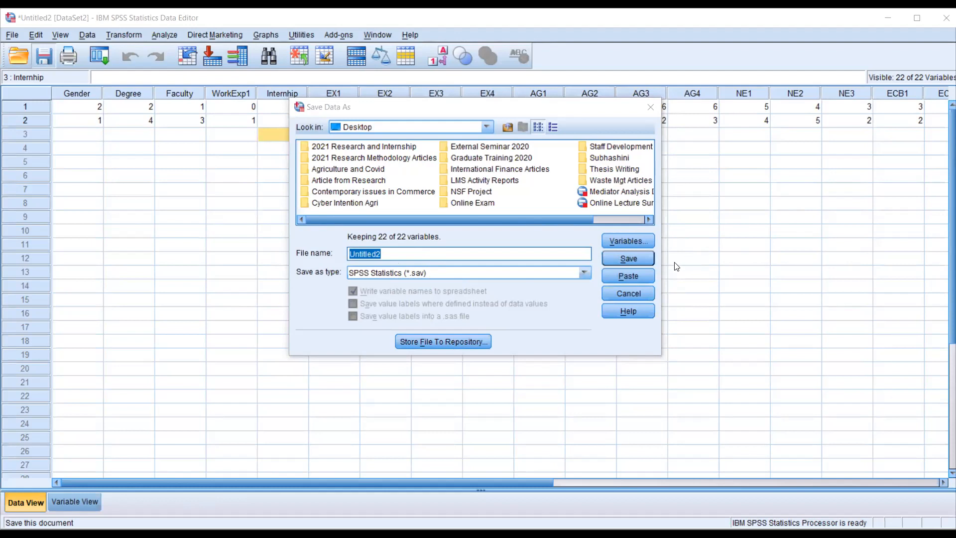
pyautogui.press('Escape')
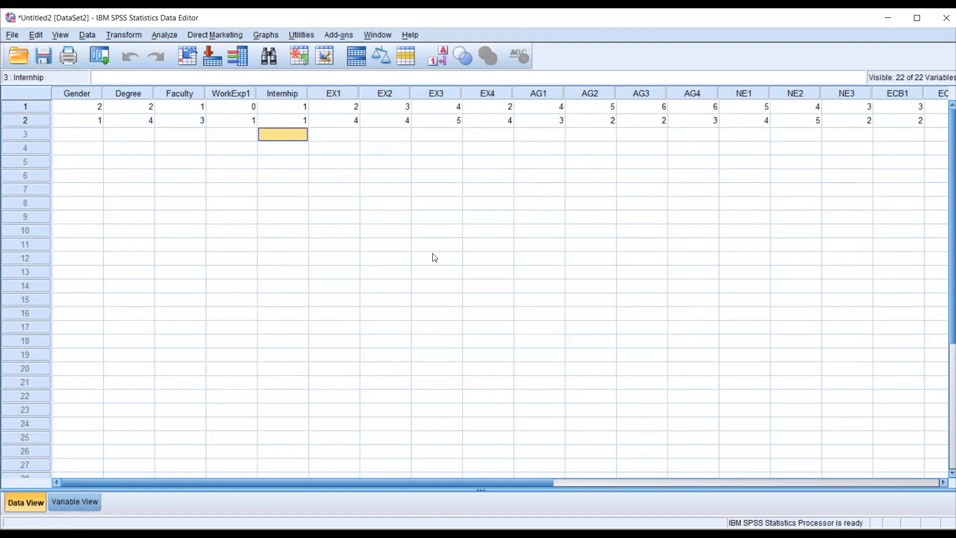
# - Switch to the Pilot Study Data Set.sav window and review the definitions of all its variables
pyautogui.hotkey('alt', 'Tab')
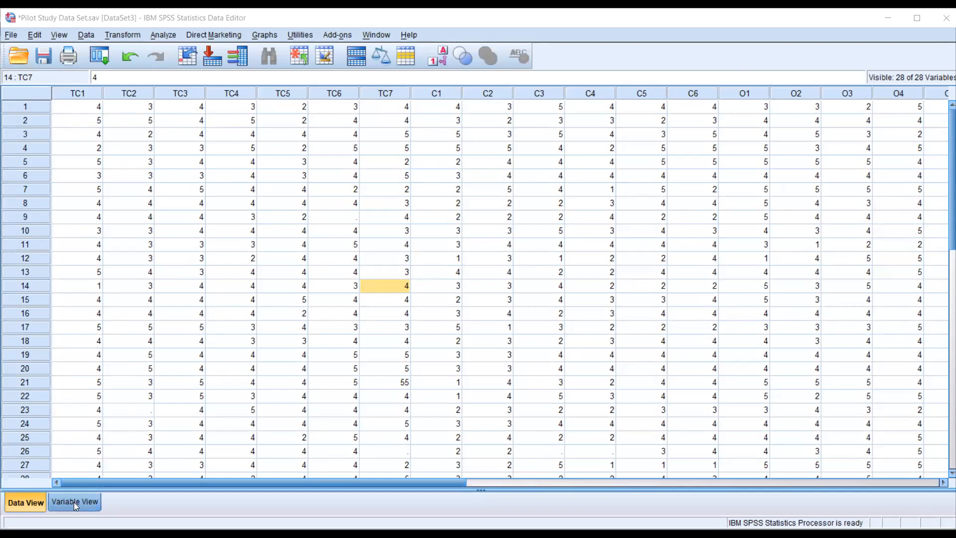
pyautogui.click(88, 497)
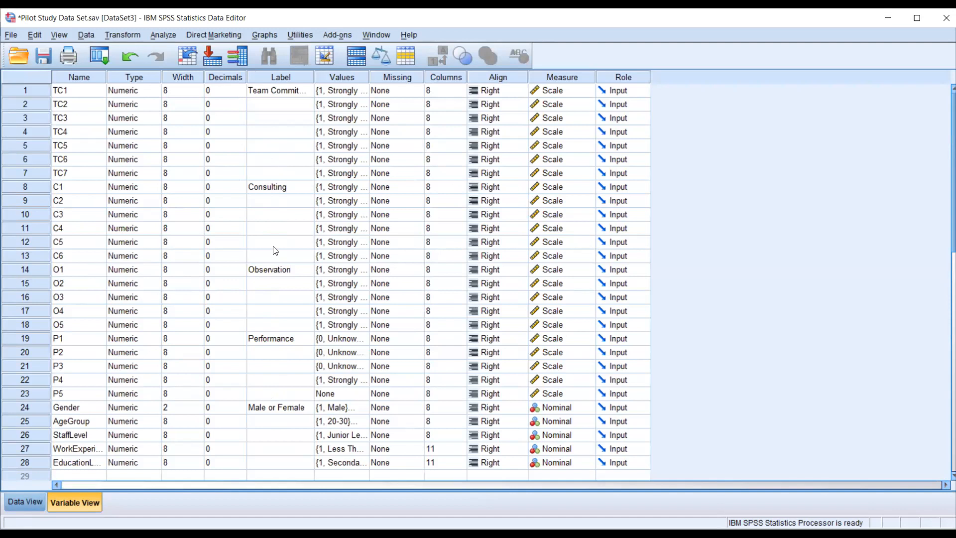
pyautogui.scroll(-3, 284, 354)
pyautogui.scroll(-1, 284, 354)
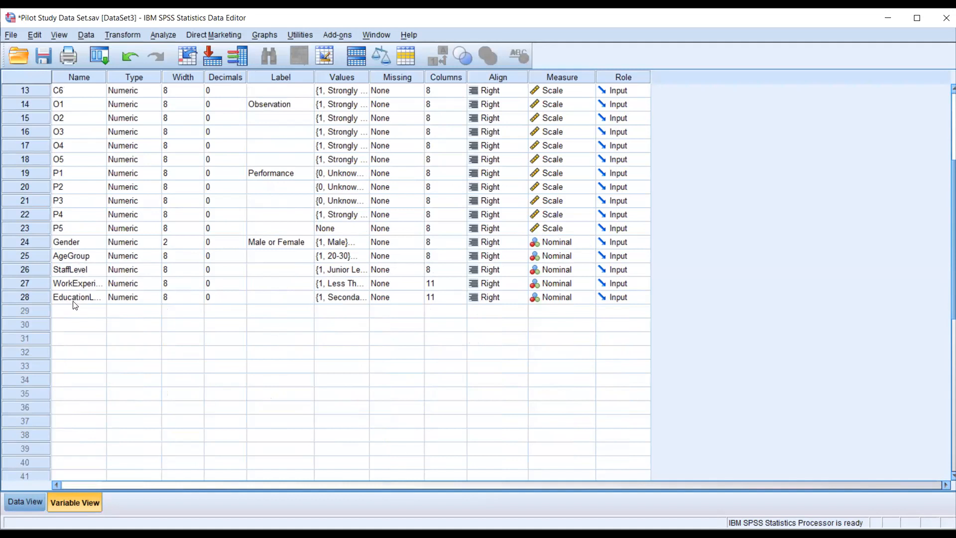
pyautogui.scroll(4, 75, 305)
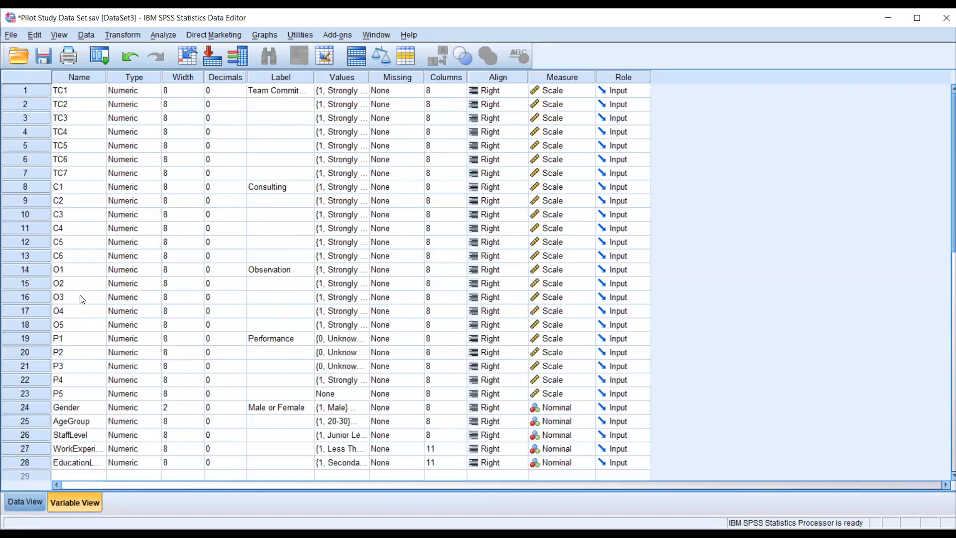
# - Return to the data grid and review the respondent records, selecting rows 1 to 30 and clearing the selection
pyautogui.click(29, 500)
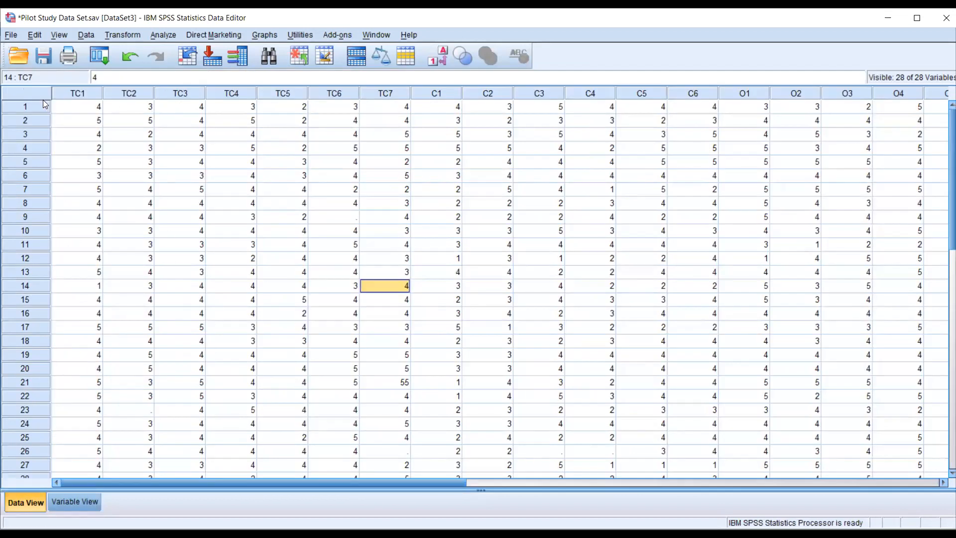
pyautogui.moveTo(371, 484); pyautogui.dragTo(347, 486)
pyautogui.scroll(-5, 188, 374)
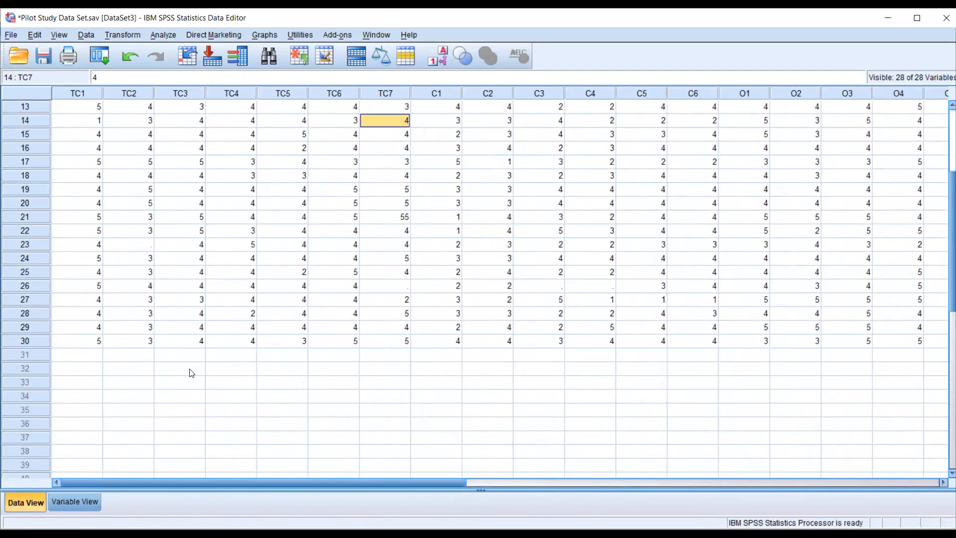
pyautogui.click(40, 299)
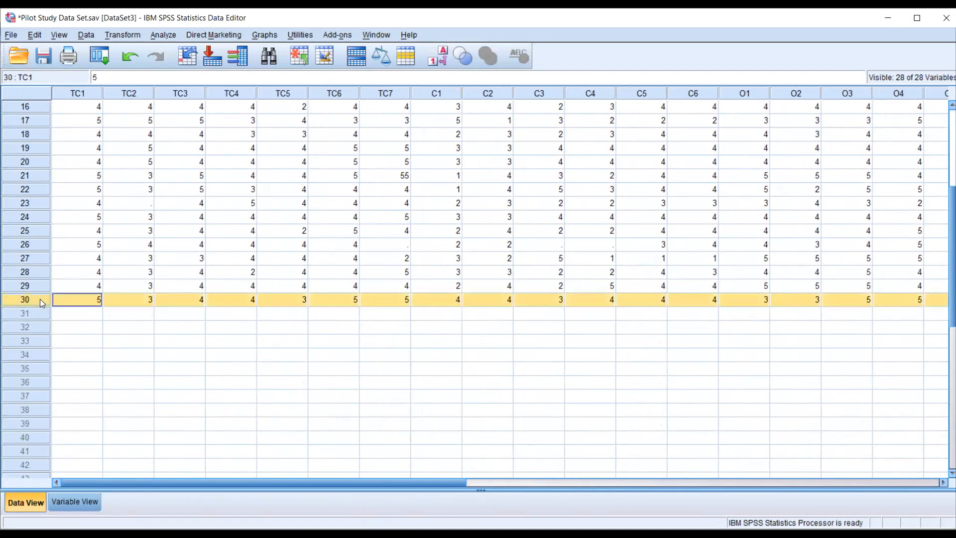
pyautogui.scroll(5, 40, 299)
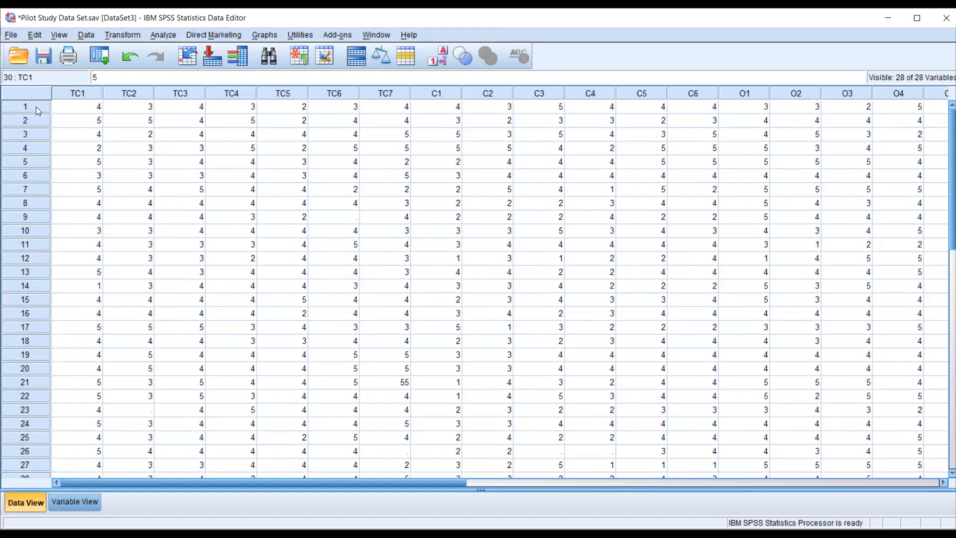
pyautogui.moveTo(36, 107); pyautogui.dragTo(43, 297)
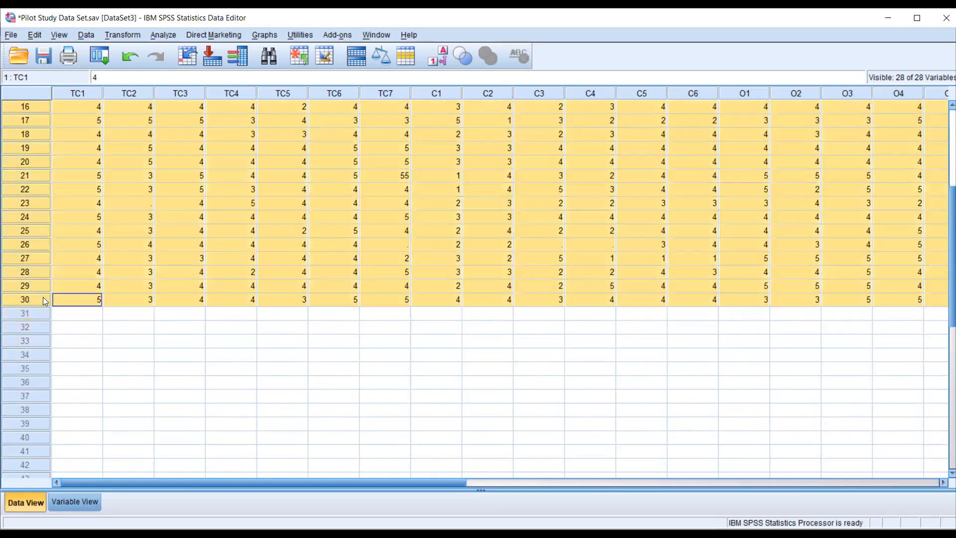
pyautogui.click(129, 341)
pyautogui.scroll(5, 131, 346)
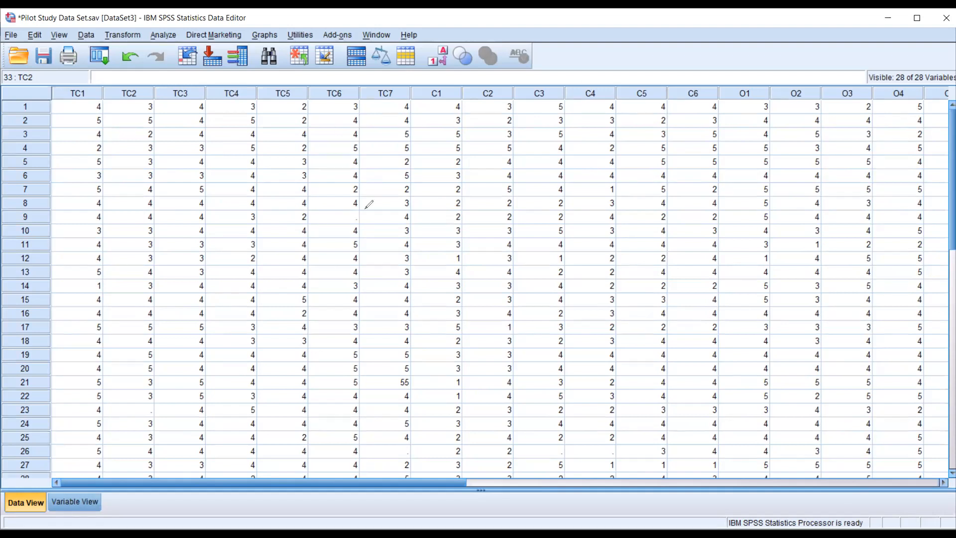
# - Examine the pilot study responses across all rows for missing answers and out-of-range entries
pyautogui.moveTo(344, 226)
pyautogui.mouseDown()
pyautogui.moveTo(364, 203)
pyautogui.moveTo(334, 204)
pyautogui.mouseUp()
pyautogui.moveTo(136, 394)
pyautogui.mouseDown()
pyautogui.moveTo(130, 427)
pyautogui.moveTo(165, 380)
pyautogui.moveTo(122, 387)
pyautogui.mouseUp()
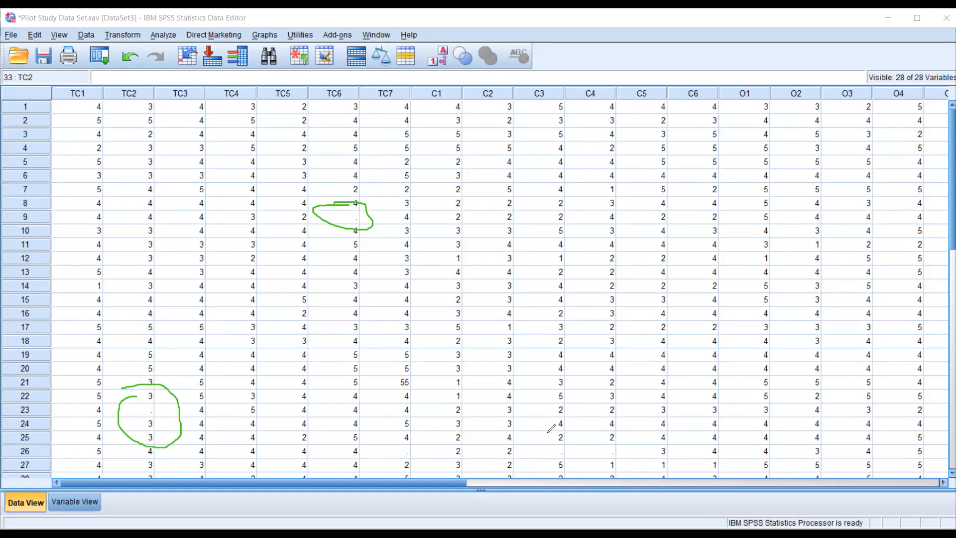
pyautogui.moveTo(538, 440)
pyautogui.mouseDown()
pyautogui.moveTo(531, 450)
pyautogui.moveTo(590, 433)
pyautogui.moveTo(522, 442)
pyautogui.mouseUp()
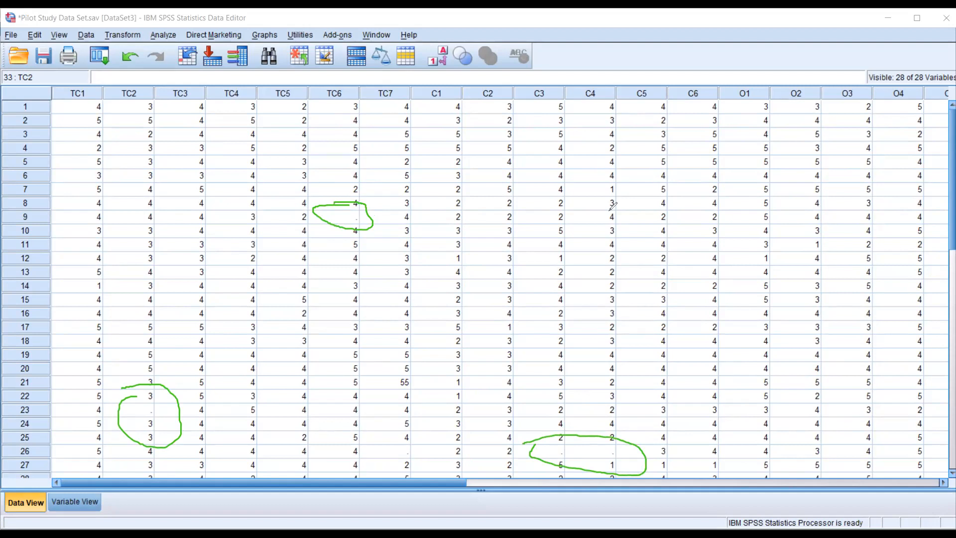
pyautogui.press('e')
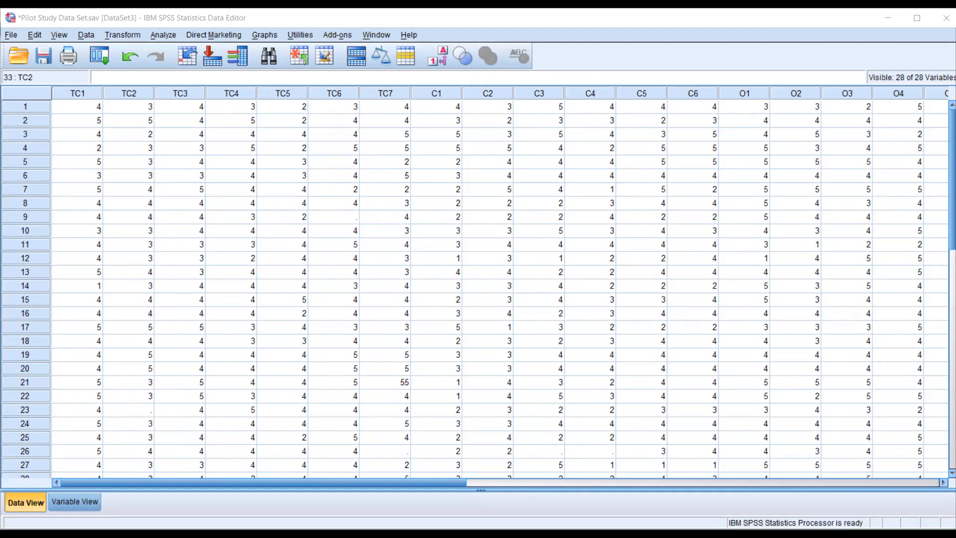
pyautogui.moveTo(394, 369)
pyautogui.mouseDown()
pyautogui.moveTo(425, 386)
pyautogui.moveTo(396, 366)
pyautogui.mouseUp()
pyautogui.click(661, 109)
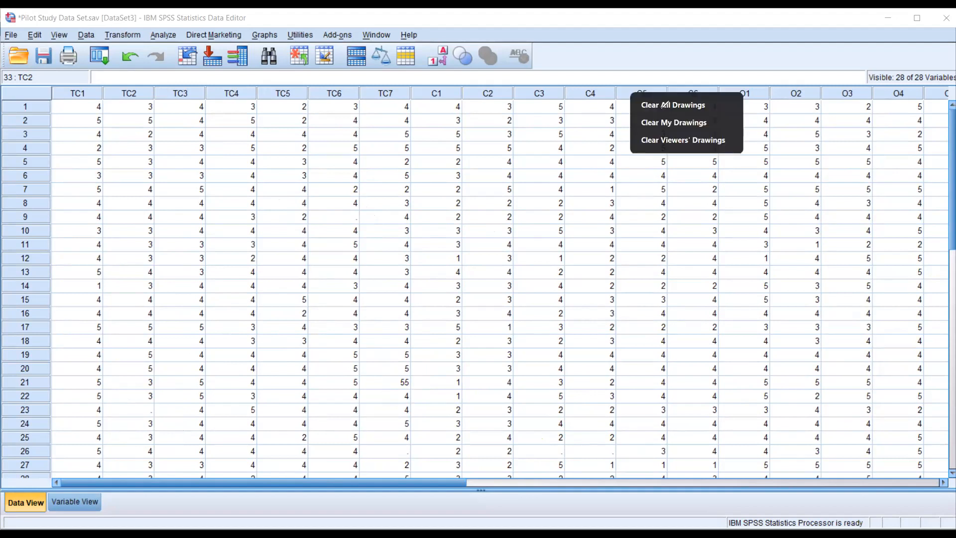
pyautogui.scroll(-4, 457, 369)
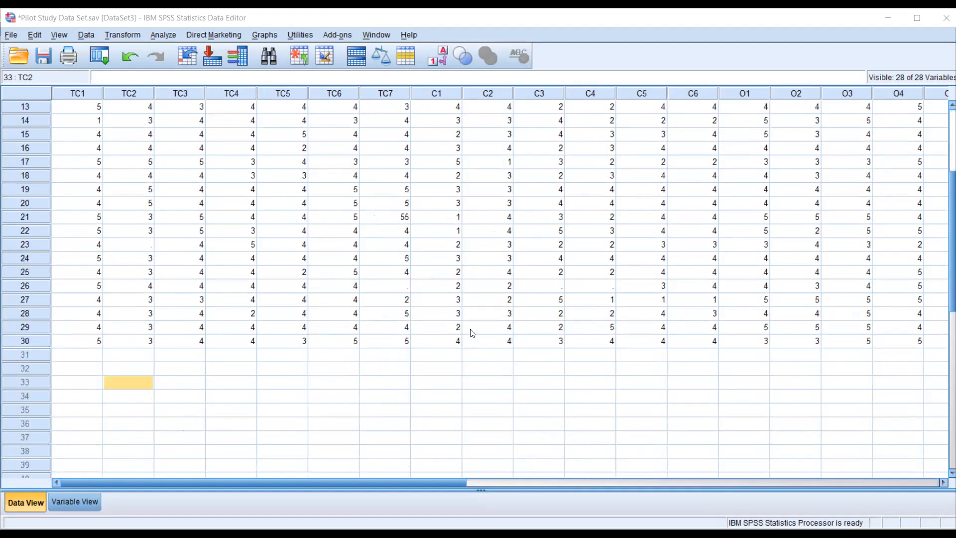
pyautogui.scroll(3, 470, 330)
pyautogui.scroll(-9, 251, 356)
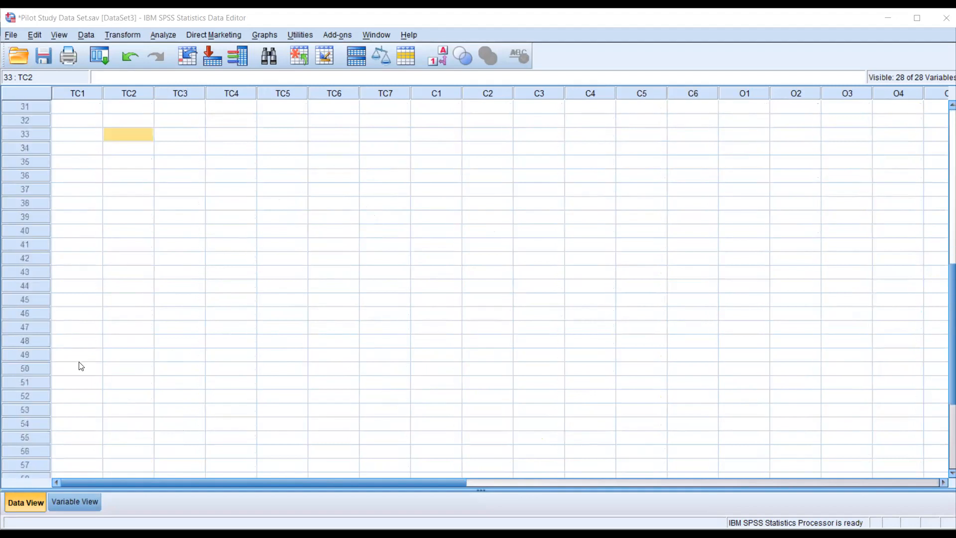
pyautogui.scroll(2, 99, 196)
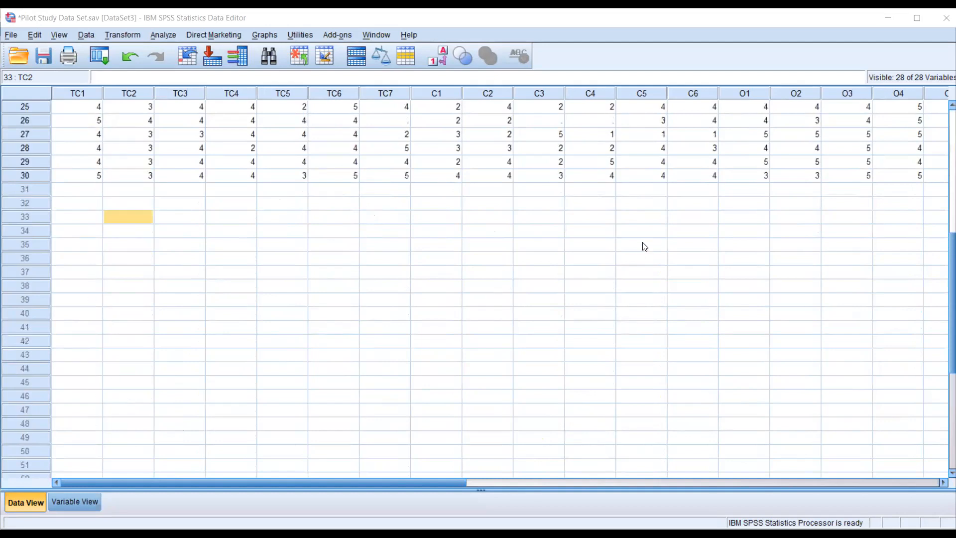
pyautogui.scroll(8, 643, 247)
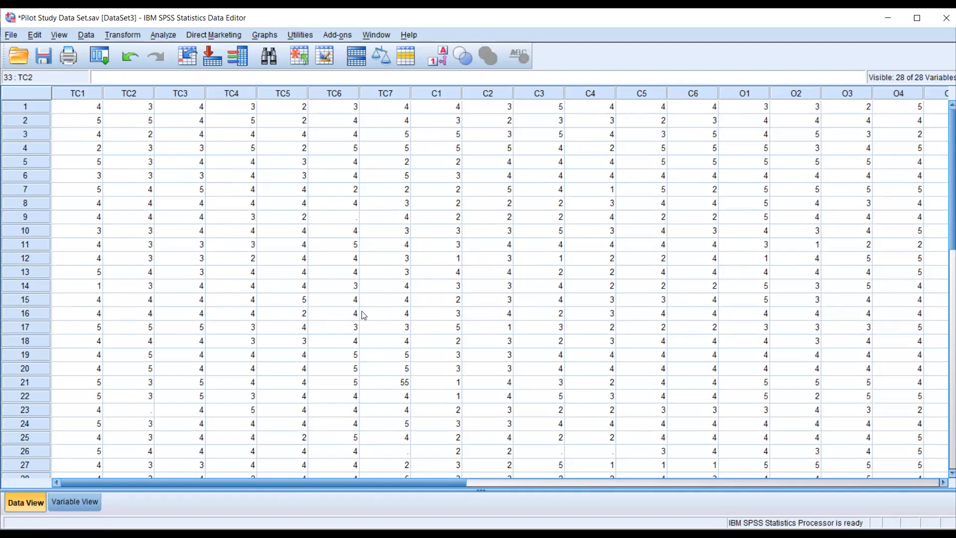
pyautogui.scroll(-2, 363, 314)
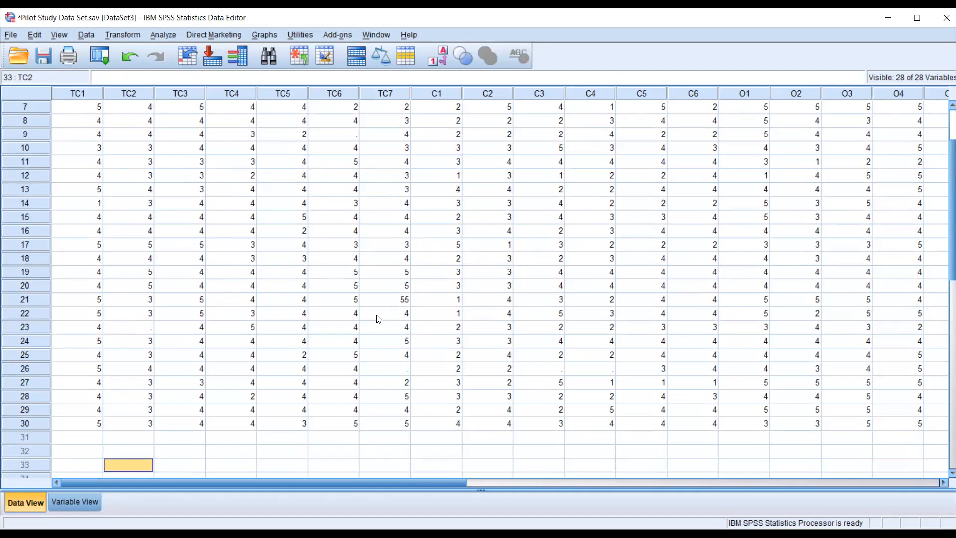
pyautogui.scroll(2, 378, 320)
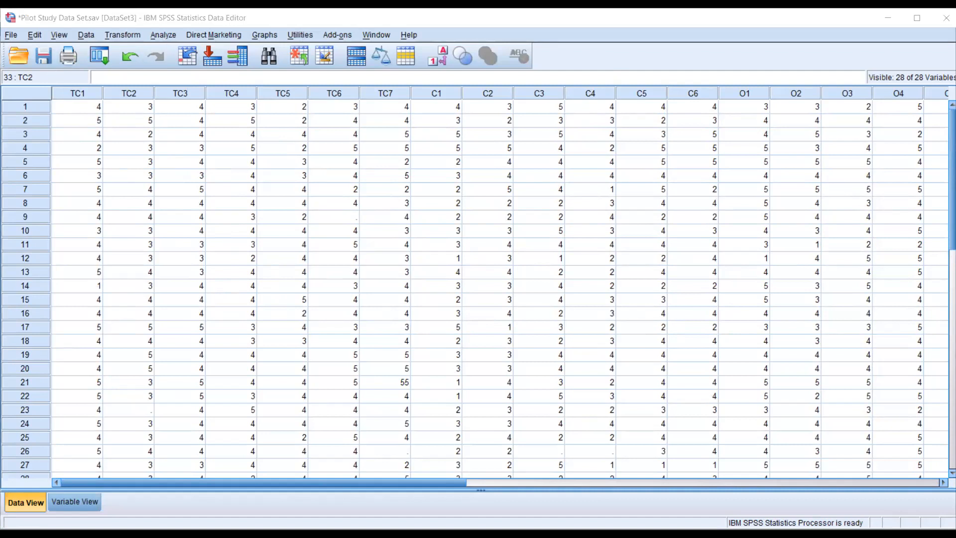
# - Open the Frequencies dialog for the pilot study data, reposition it and enlarge it to show more of the variable list
pyautogui.moveTo(143, 18)
pyautogui.mouseDown()
pyautogui.moveTo(157, 66)
pyautogui.moveTo(188, 52)
pyautogui.moveTo(174, 31)
pyautogui.moveTo(132, 21)
pyautogui.mouseUp()
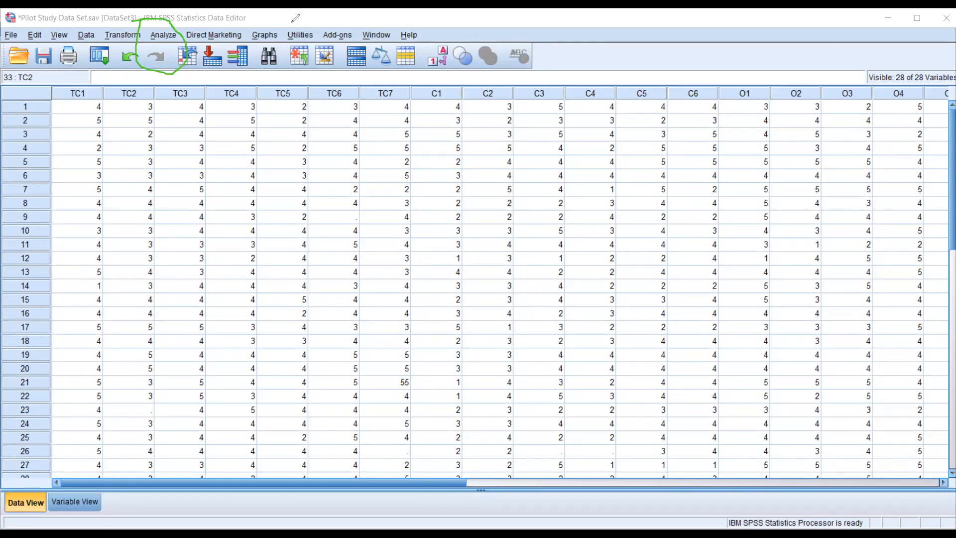
pyautogui.hotkey('ctrl', 'z')
pyautogui.click(168, 31)
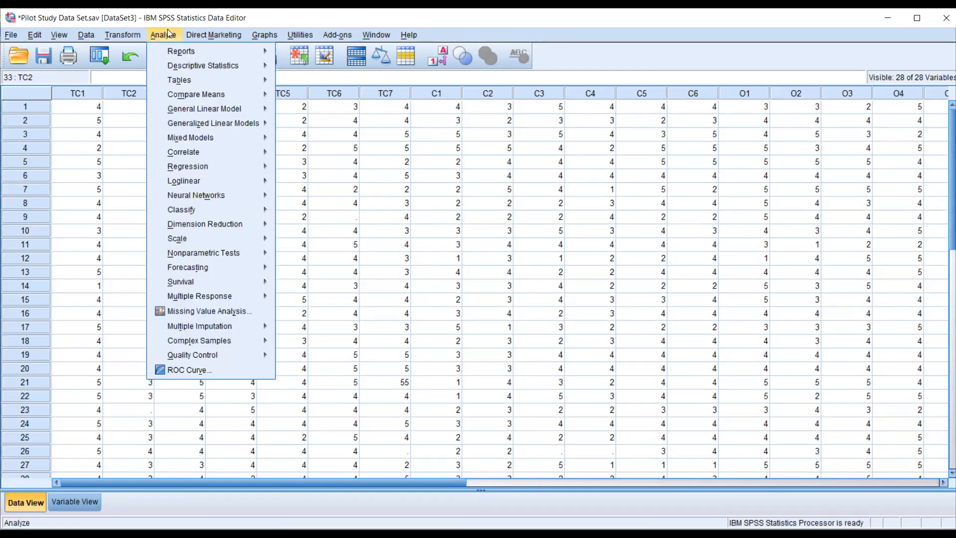
pyautogui.moveTo(157, 66)
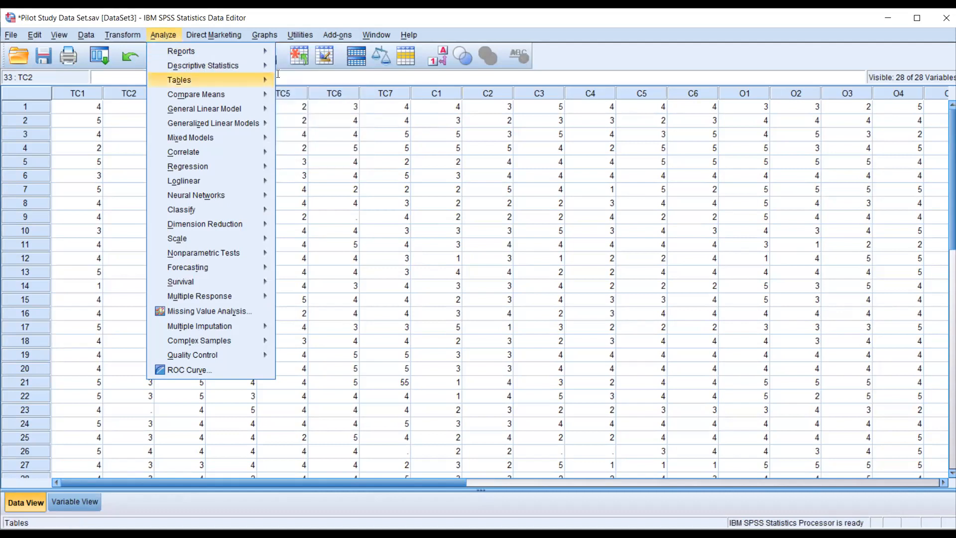
pyautogui.moveTo(259, 65)
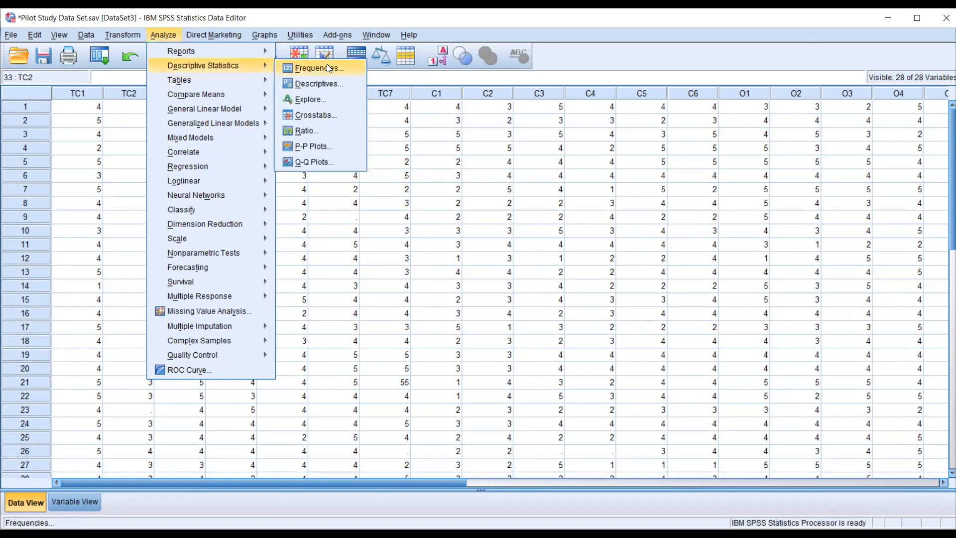
pyautogui.click(357, 67)
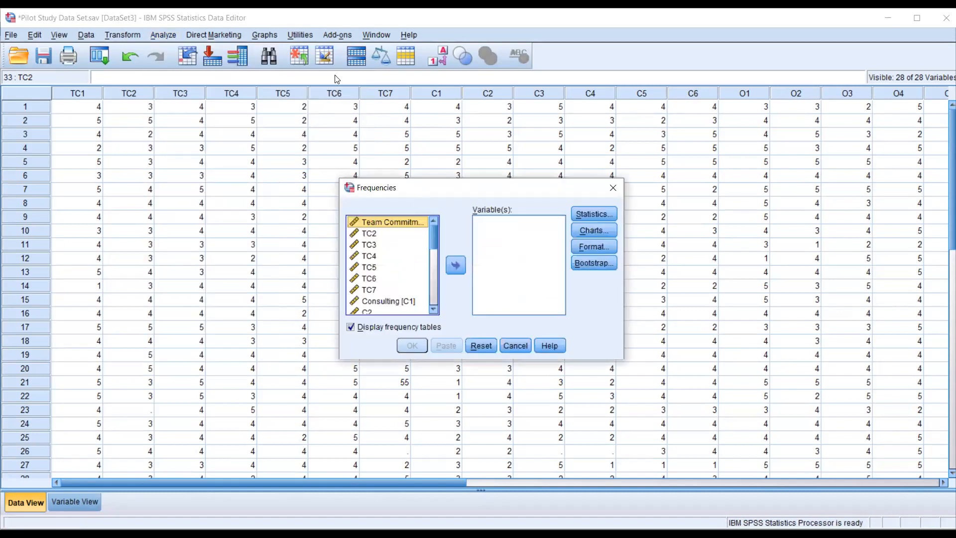
pyautogui.moveTo(424, 188); pyautogui.dragTo(335, 76)
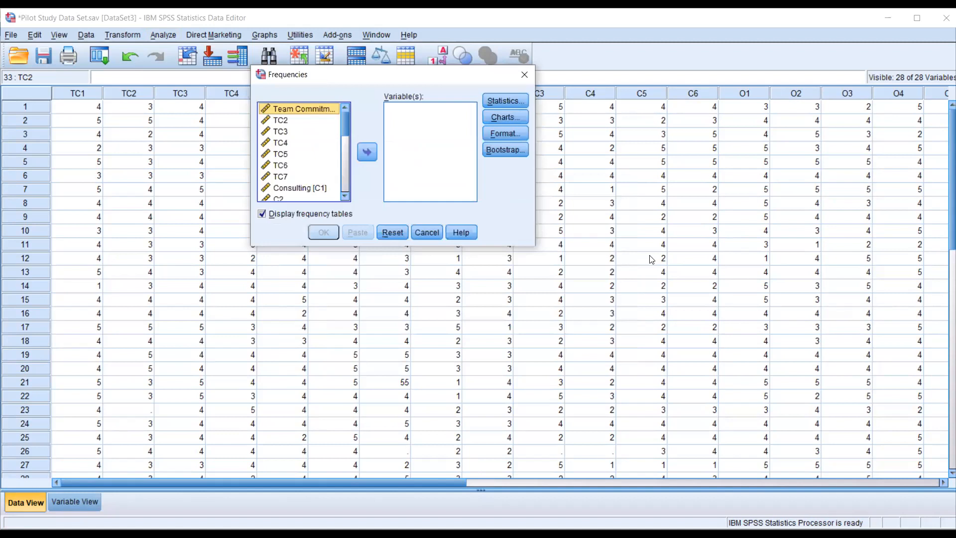
pyautogui.moveTo(535, 238); pyautogui.dragTo(670, 239)
pyautogui.moveTo(601, 249); pyautogui.dragTo(602, 359)
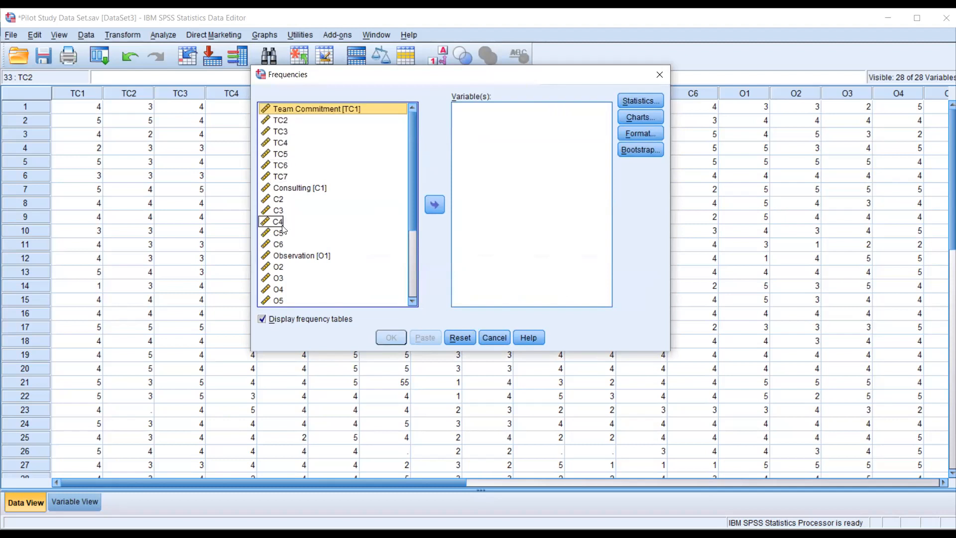
# - Select all the source variables from Team Commitment [TC1] through EducationLevel
pyautogui.scroll(-3, 291, 297)
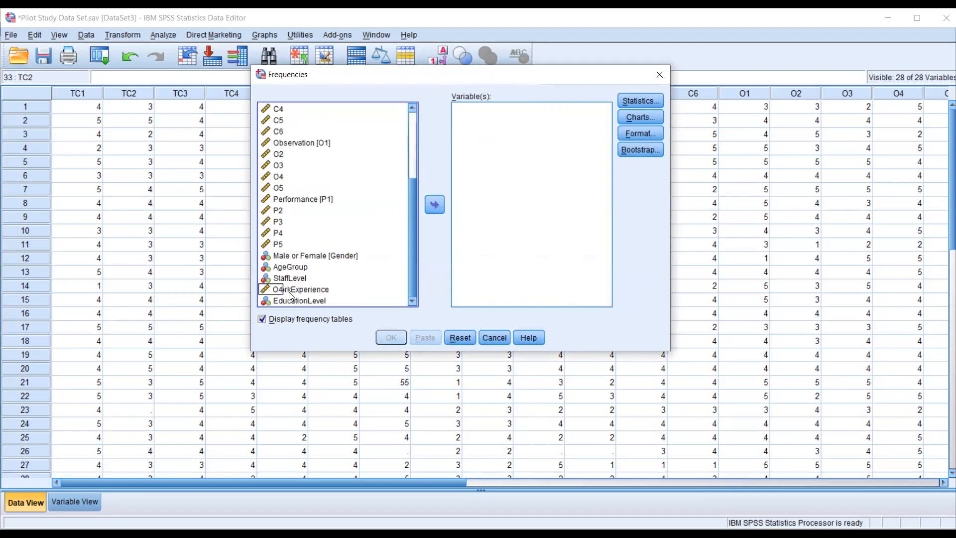
pyautogui.scroll(3, 302, 164)
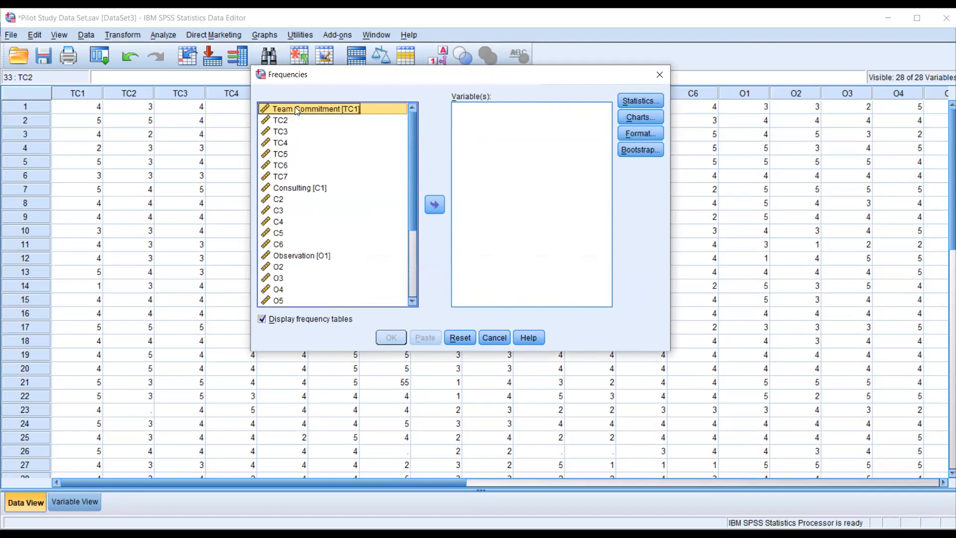
pyautogui.scroll(-3, 297, 134)
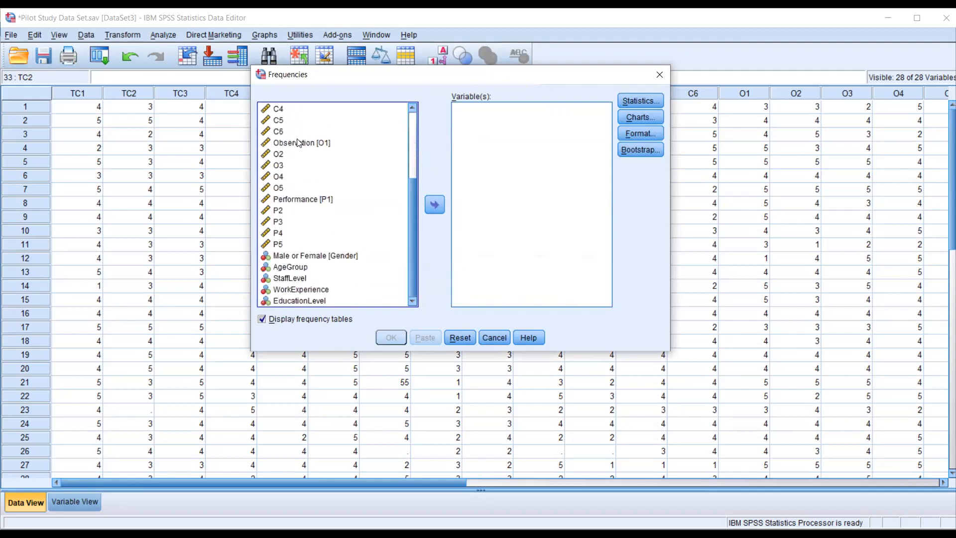
pyautogui.keyDown('shift'); pyautogui.click(286, 297); pyautogui.keyUp('shift')
pyautogui.scroll(3, 298, 286)
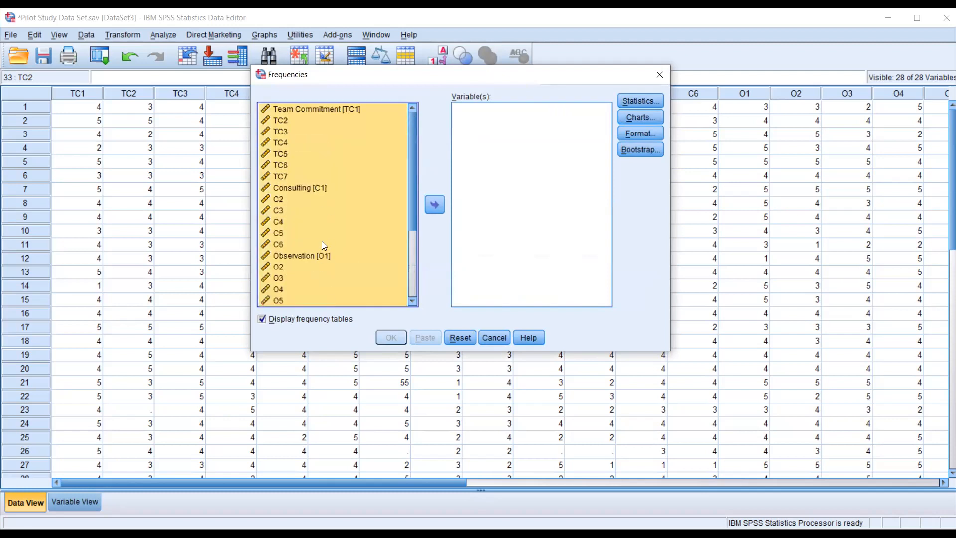
# - Add Team Commitment [TC1] and TC2 one at a time to the analysis variables and move both back out
pyautogui.click(297, 106)
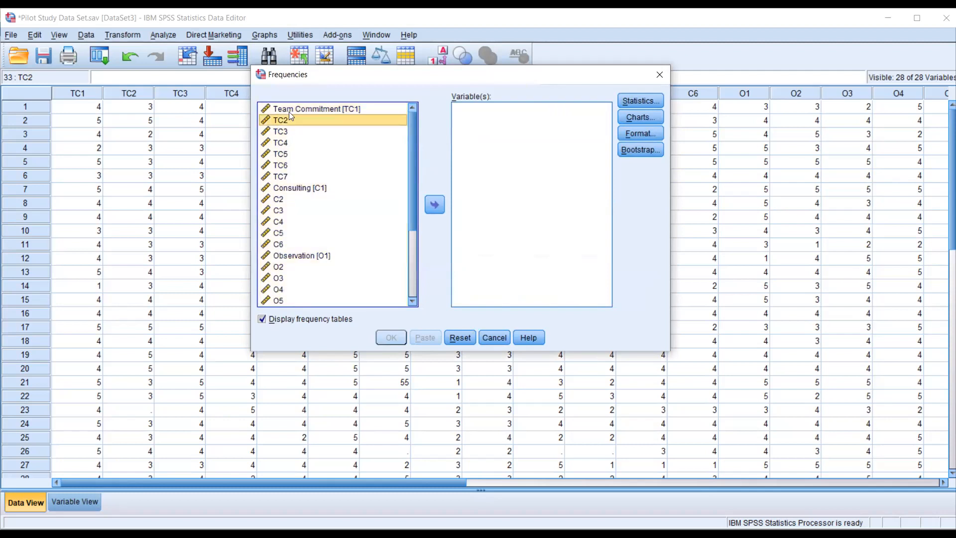
pyautogui.click(435, 204)
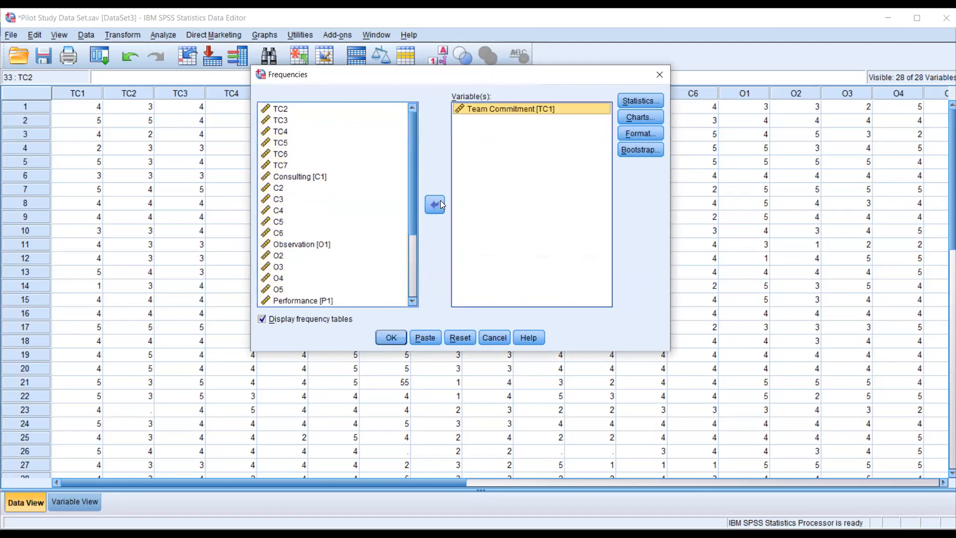
pyautogui.click(283, 110)
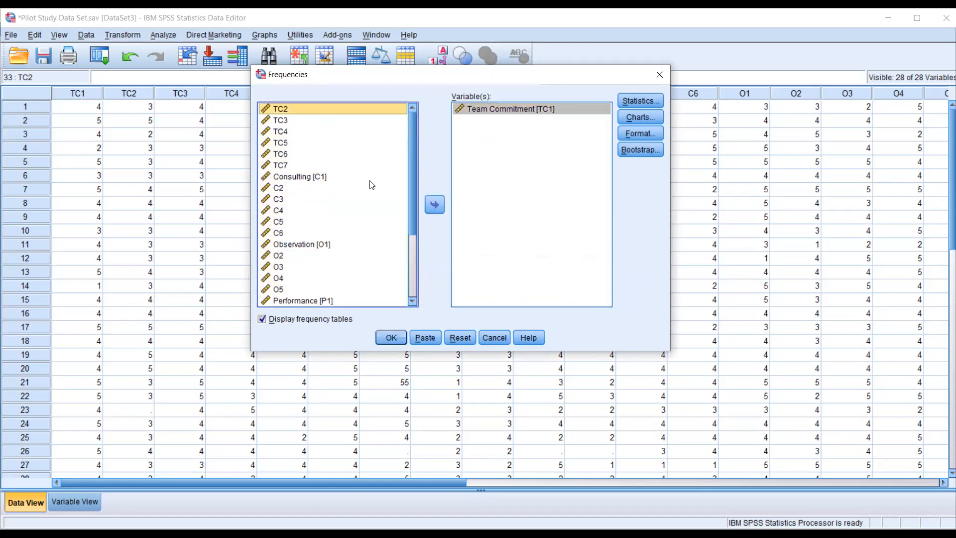
pyautogui.click(428, 204)
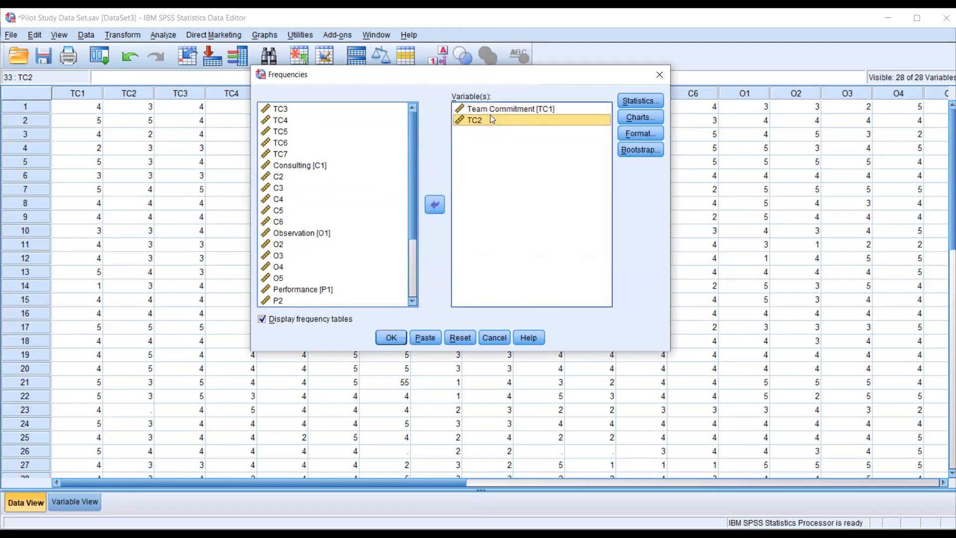
pyautogui.click(435, 206)
pyautogui.click(476, 107)
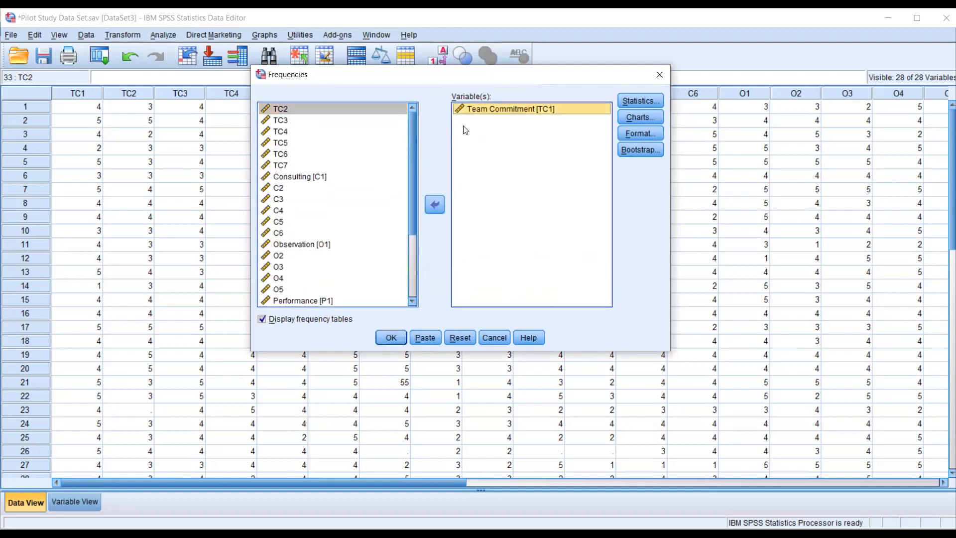
pyautogui.click(436, 205)
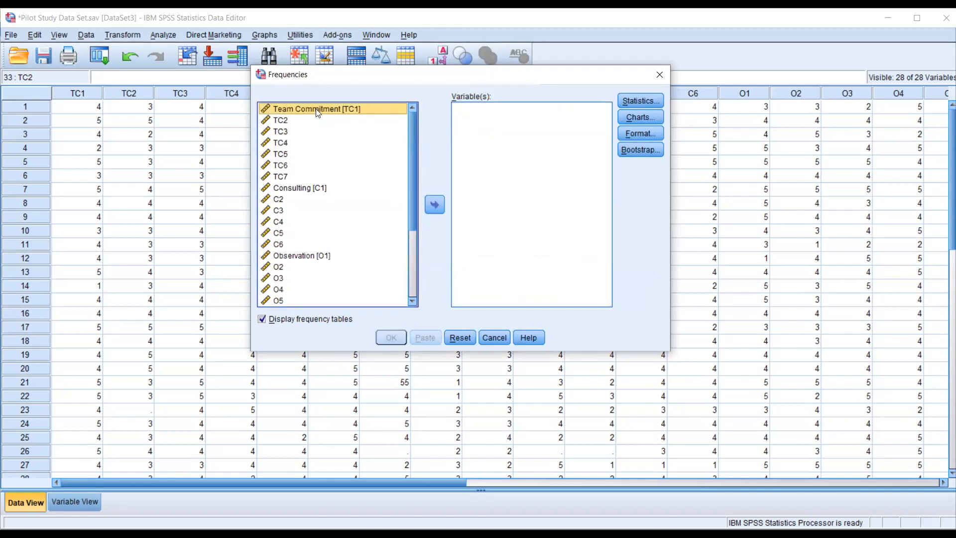
# - Run Frequencies with frequency tables on all variables from Team Commitment [TC1] through EducationLevel
pyautogui.scroll(-3, 319, 199)
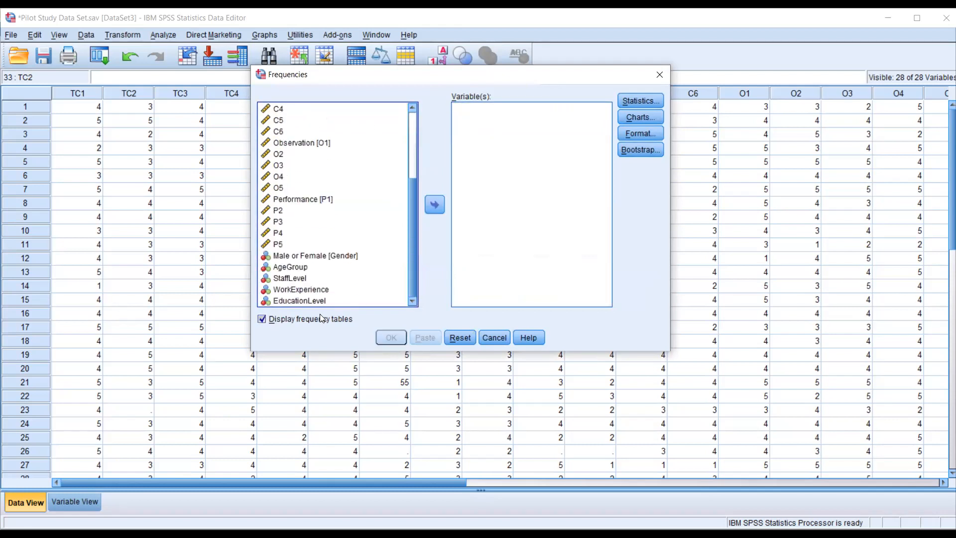
pyautogui.click(313, 300)
pyautogui.keyDown('shift'); pyautogui.click(312, 298); pyautogui.keyUp('shift')
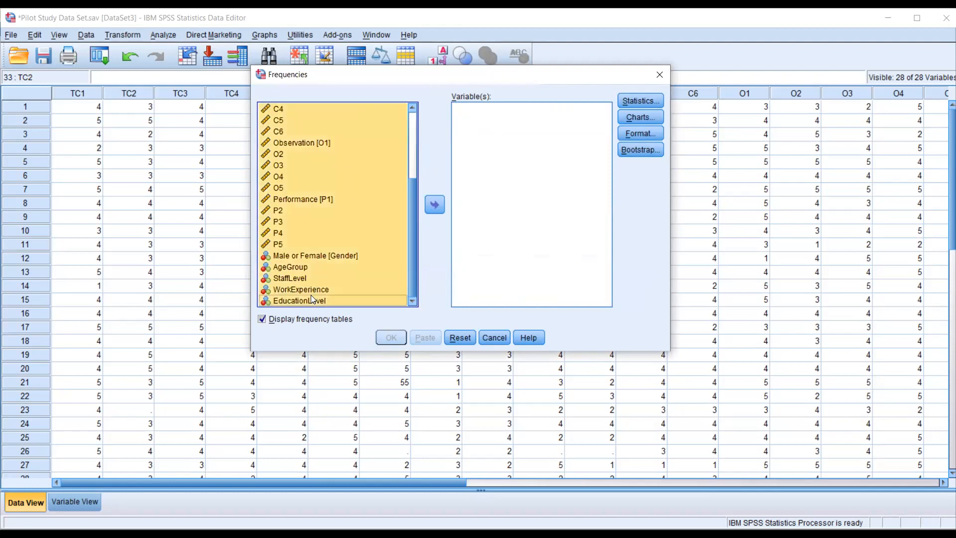
pyautogui.scroll(3, 311, 294)
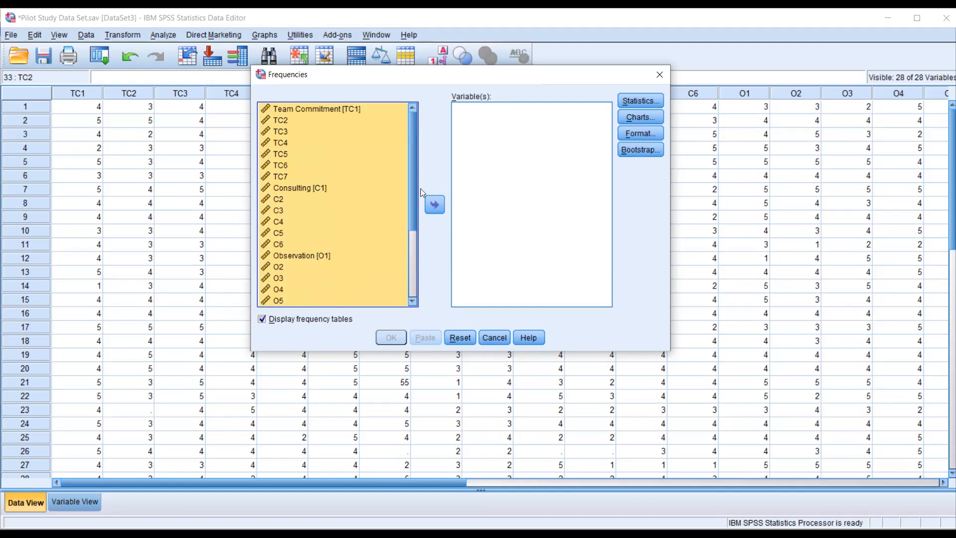
pyautogui.click(435, 206)
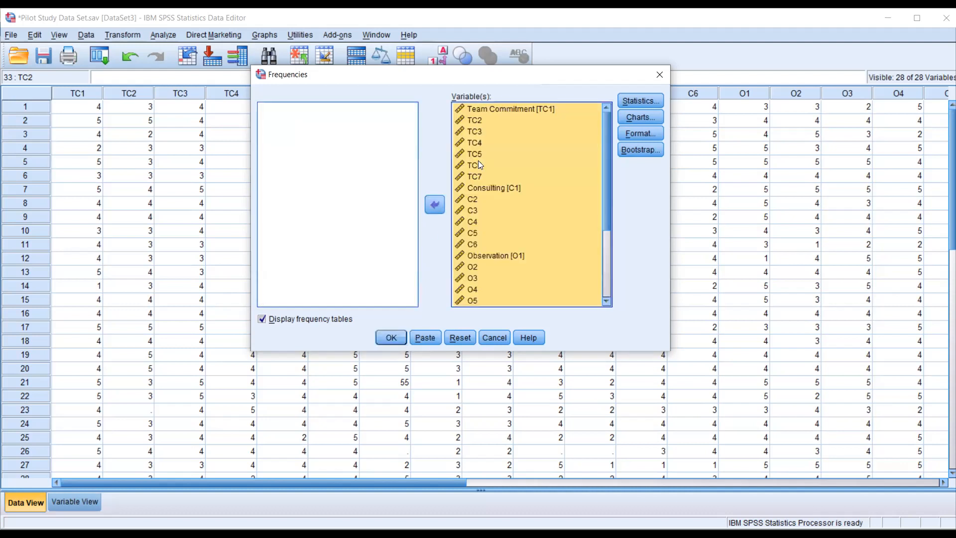
pyautogui.click(500, 172)
pyautogui.click(386, 342)
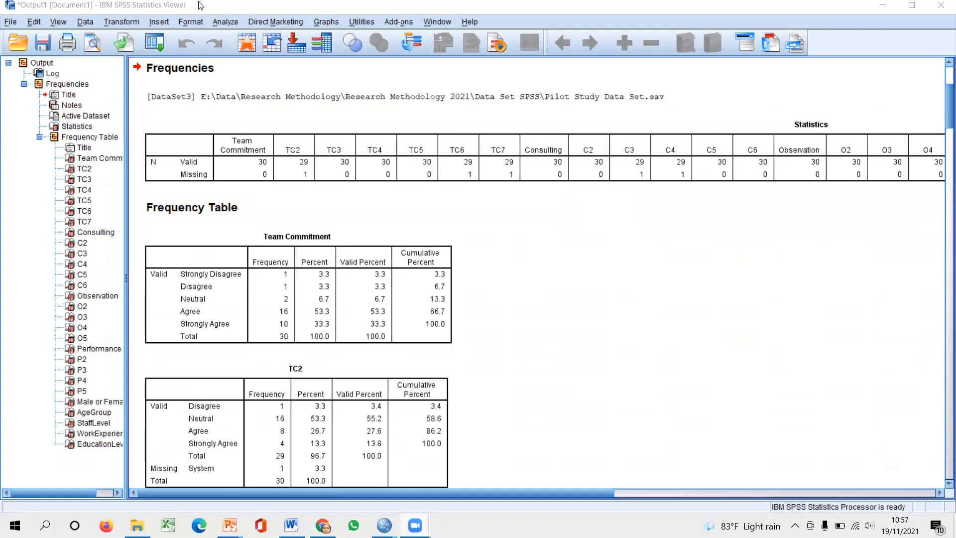
# - Bring the Output1 viewer to the front, maximize it and narrow its outline pane to widen the results area
pyautogui.moveTo(209, 9); pyautogui.dragTo(262, 44)
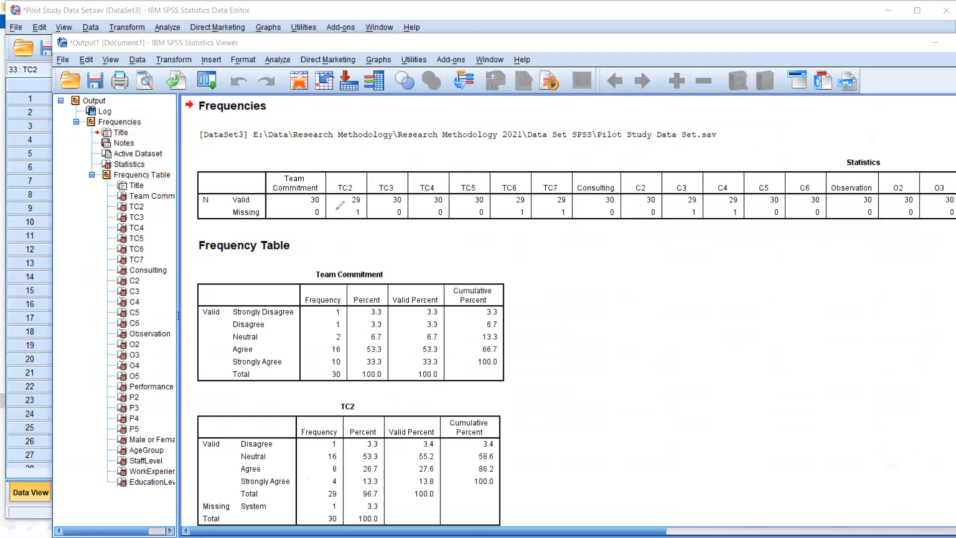
pyautogui.moveTo(66, 25)
pyautogui.mouseDown()
pyautogui.moveTo(95, 66)
pyautogui.moveTo(126, 38)
pyautogui.moveTo(70, 28)
pyautogui.mouseUp()
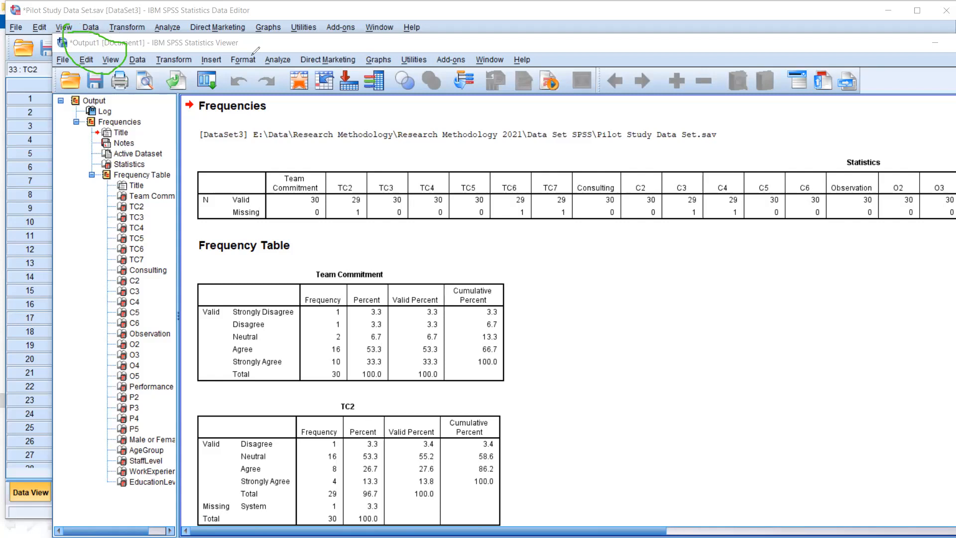
pyautogui.press('Escape')
pyautogui.click(285, 47)
pyautogui.doubleClick(286, 46)
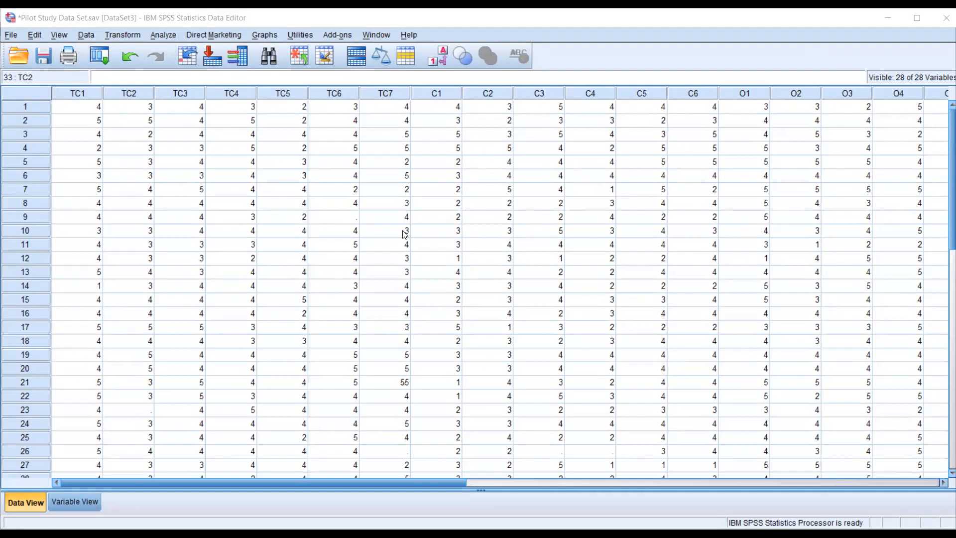
pyautogui.hotkey('alt', 'Tab')
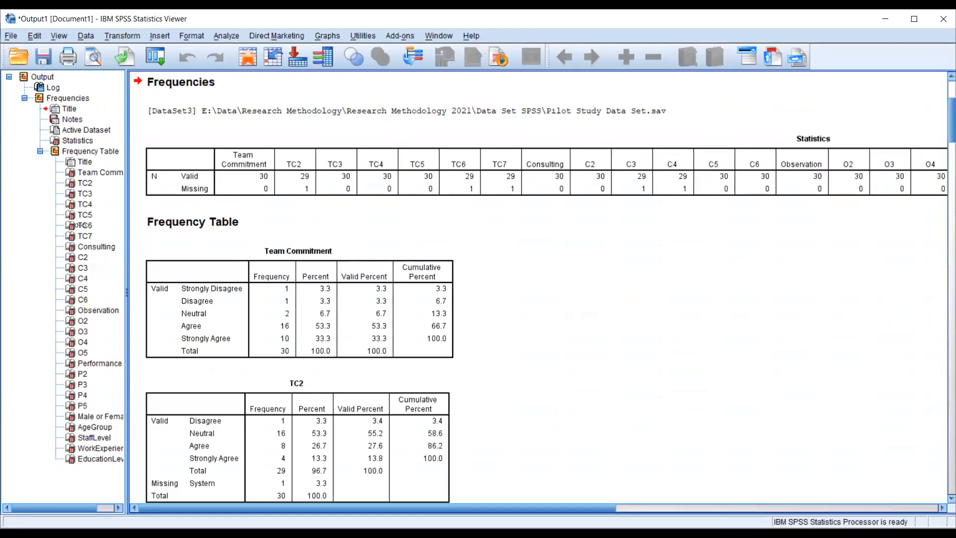
pyautogui.moveTo(81, 225); pyautogui.dragTo(50, 217)
# - Review the Frequencies syntax log and check the Statistics table for valid and missing counts per variable
pyautogui.scroll(3, 180, 249)
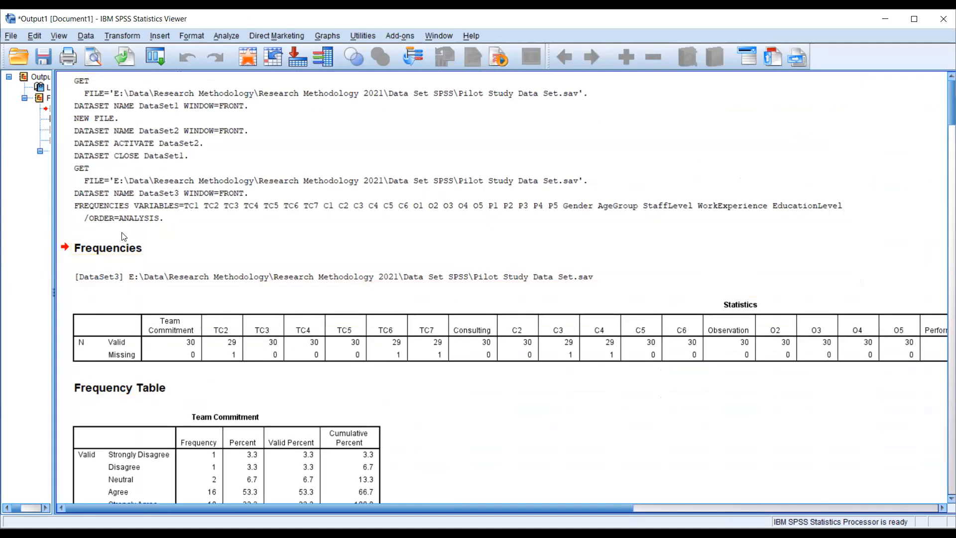
pyautogui.scroll(-3, 264, 256)
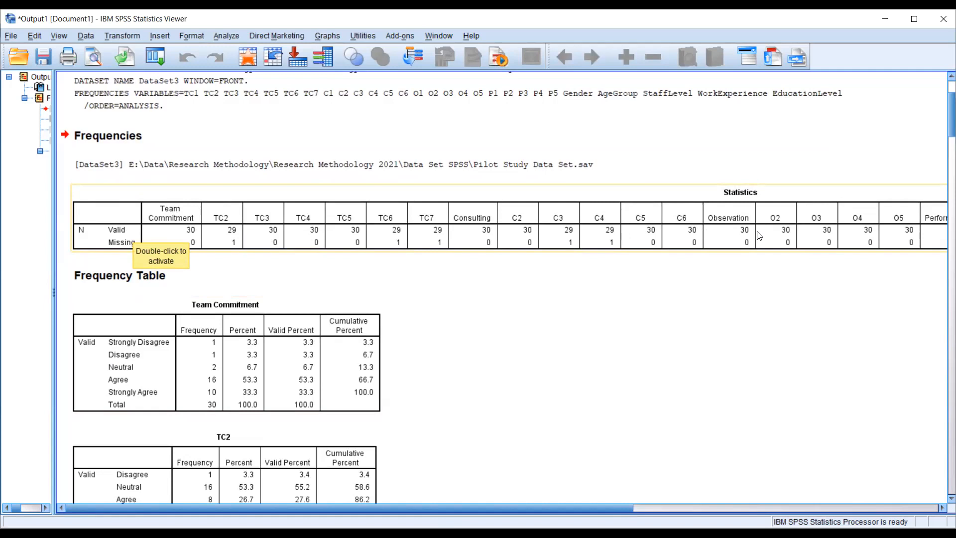
pyautogui.moveTo(552, 508); pyautogui.dragTo(504, 494)
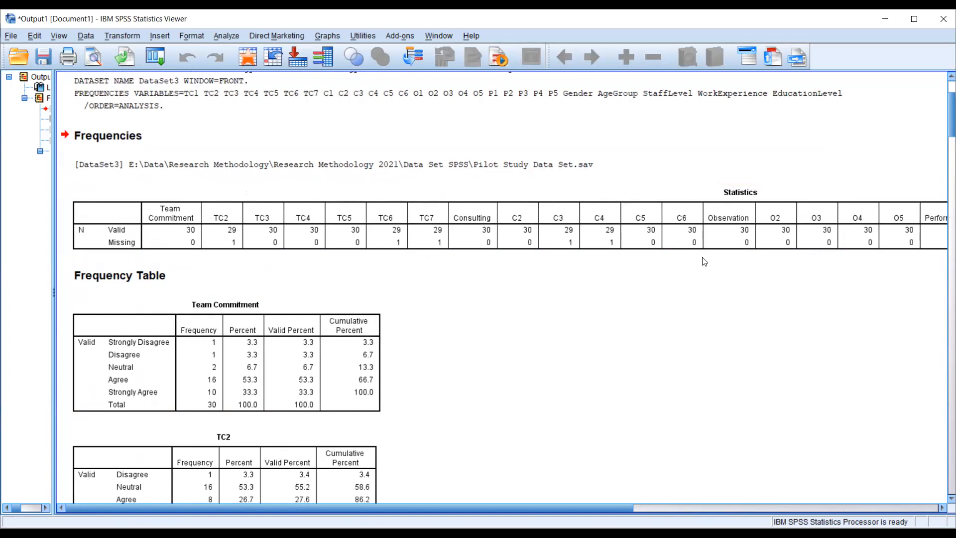
# - Examine the frequency tables from Team Commitment through TC7 for missing entries and values outside the response scale
pyautogui.scroll(-2, 704, 261)
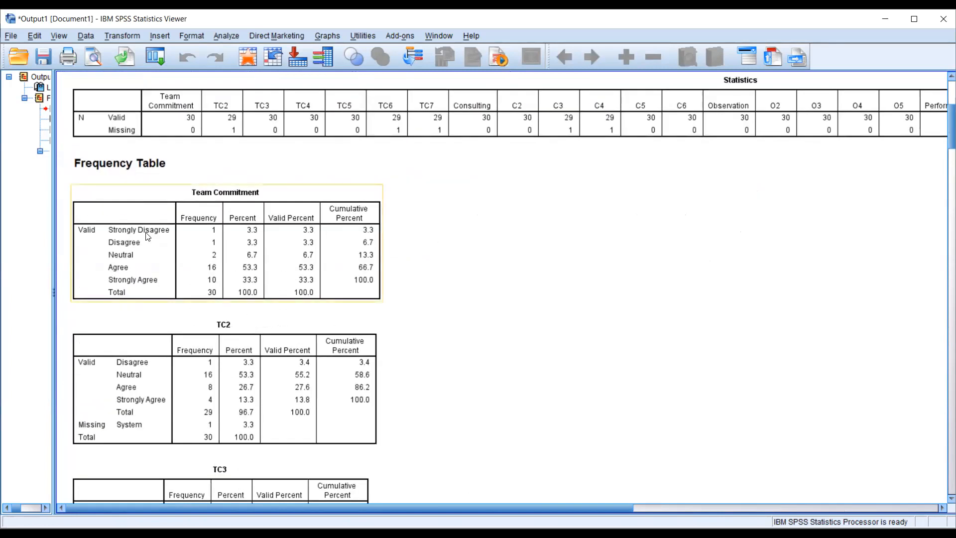
pyautogui.scroll(-1, 148, 237)
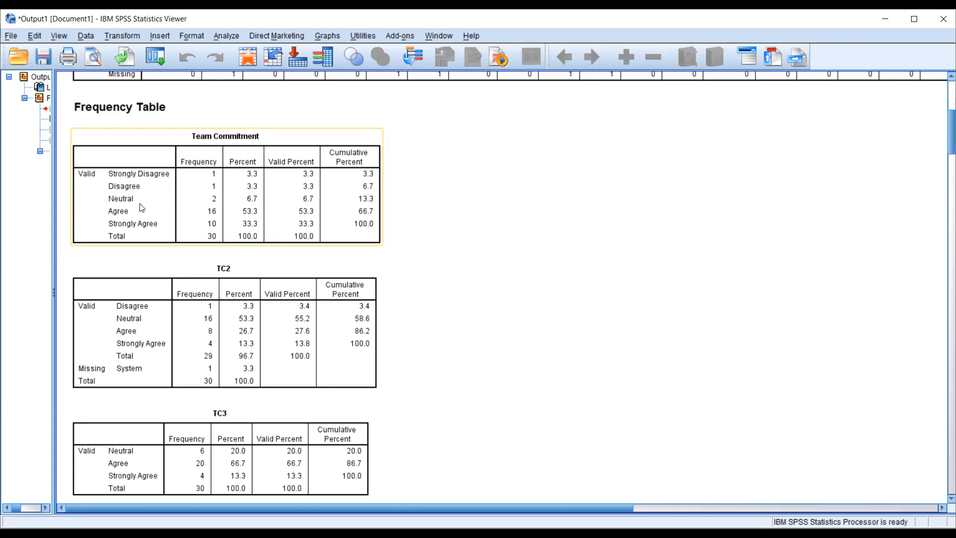
pyautogui.scroll(-3, 142, 225)
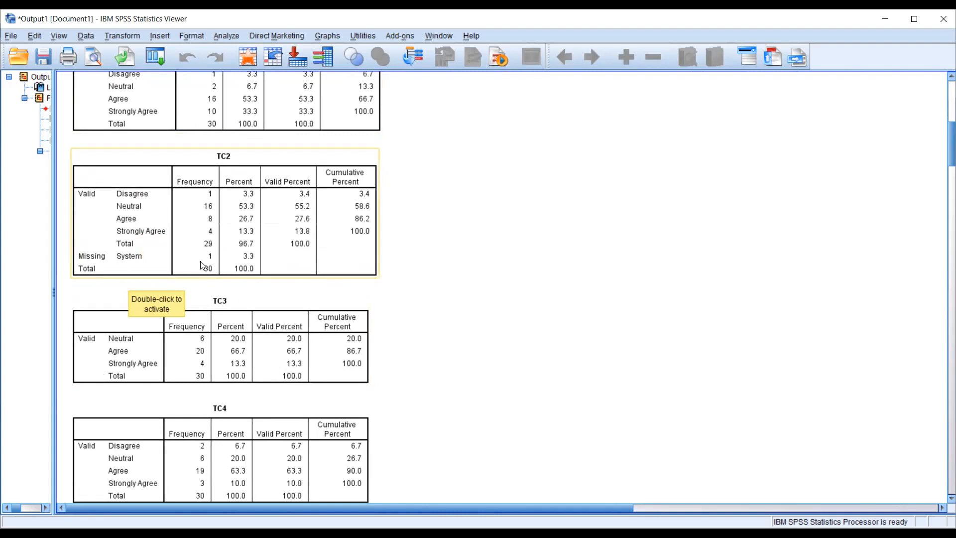
pyautogui.scroll(-3, 602, 272)
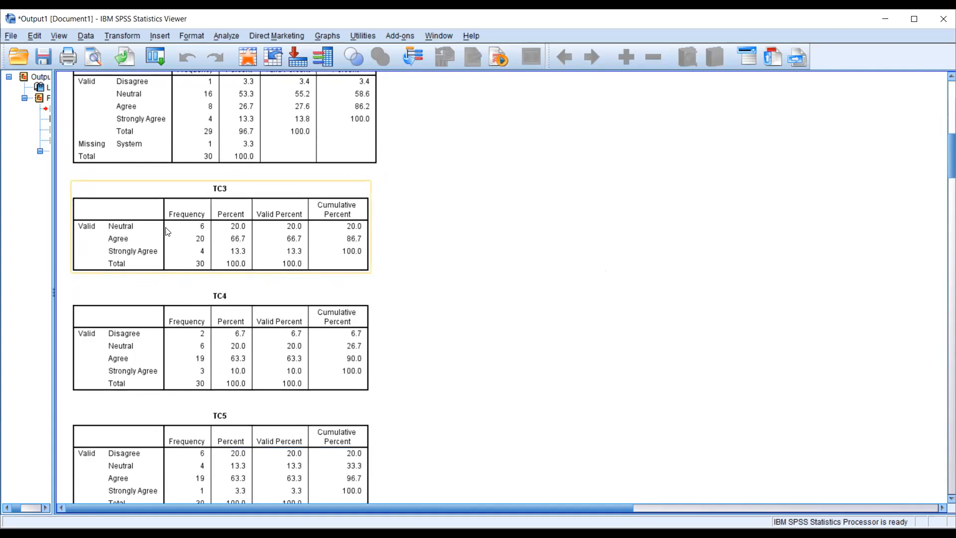
pyautogui.scroll(-3, 201, 266)
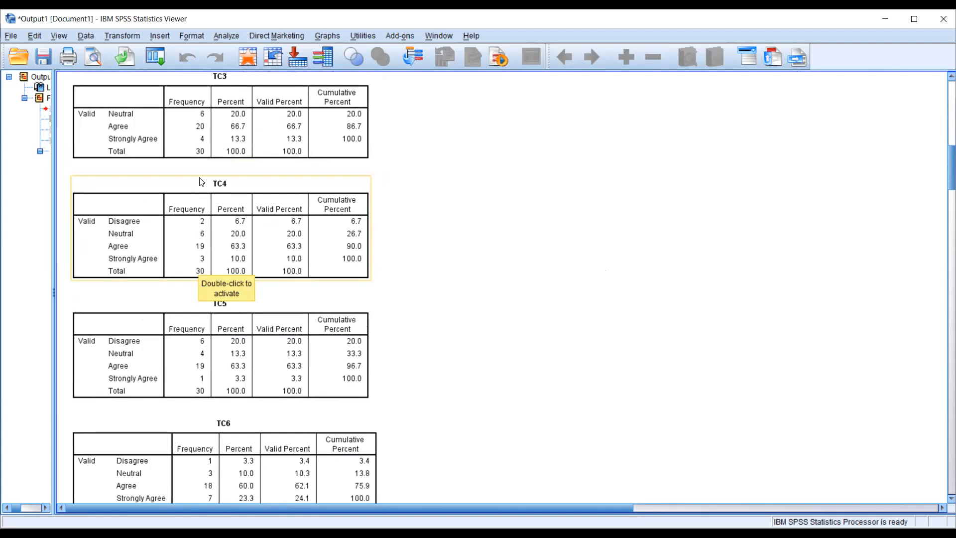
pyautogui.scroll(-2, 200, 196)
pyautogui.scroll(-1, 199, 193)
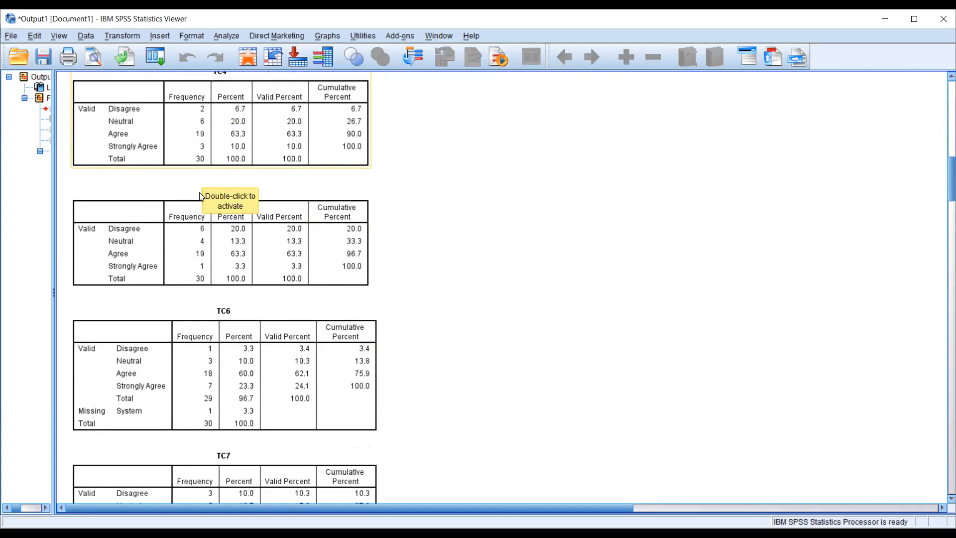
pyautogui.scroll(-1, 183, 269)
pyautogui.scroll(-1, 182, 272)
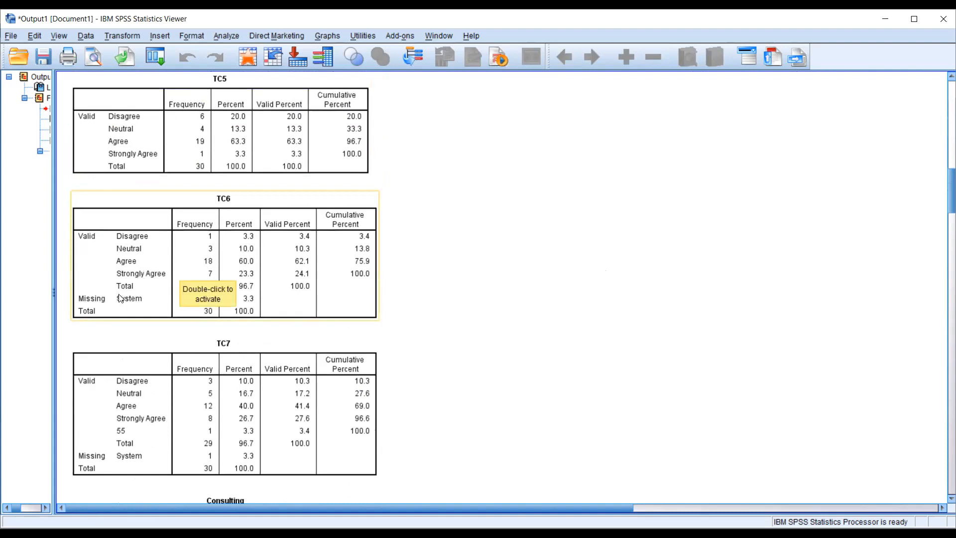
pyautogui.scroll(-2, 120, 298)
pyautogui.scroll(-2, 180, 246)
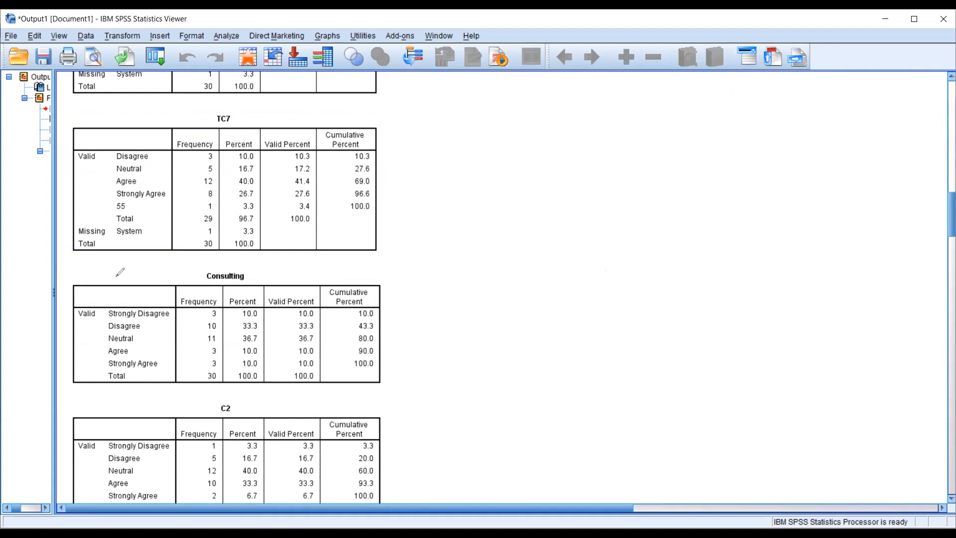
pyautogui.moveTo(112, 198)
pyautogui.mouseDown()
pyautogui.moveTo(128, 215)
pyautogui.moveTo(147, 200)
pyautogui.moveTo(103, 198)
pyautogui.moveTo(110, 213)
pyautogui.mouseUp()
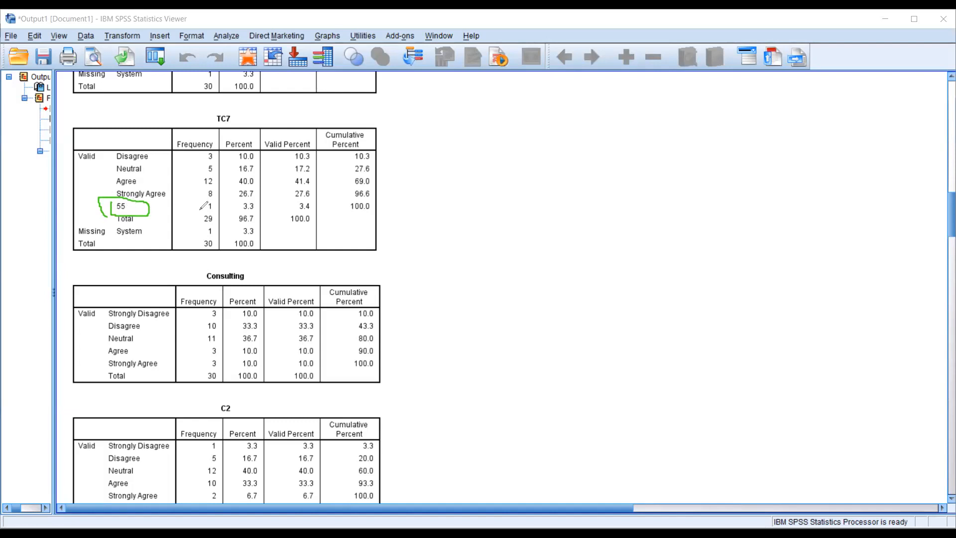
pyautogui.moveTo(199, 211)
pyautogui.mouseDown()
pyautogui.moveTo(216, 211)
pyautogui.moveTo(216, 236)
pyautogui.mouseUp()
# - Examine the remaining frequency tables from the consulting items through EducationLevel for missing and out-of-range values
pyautogui.scroll(-10, 528, 226)
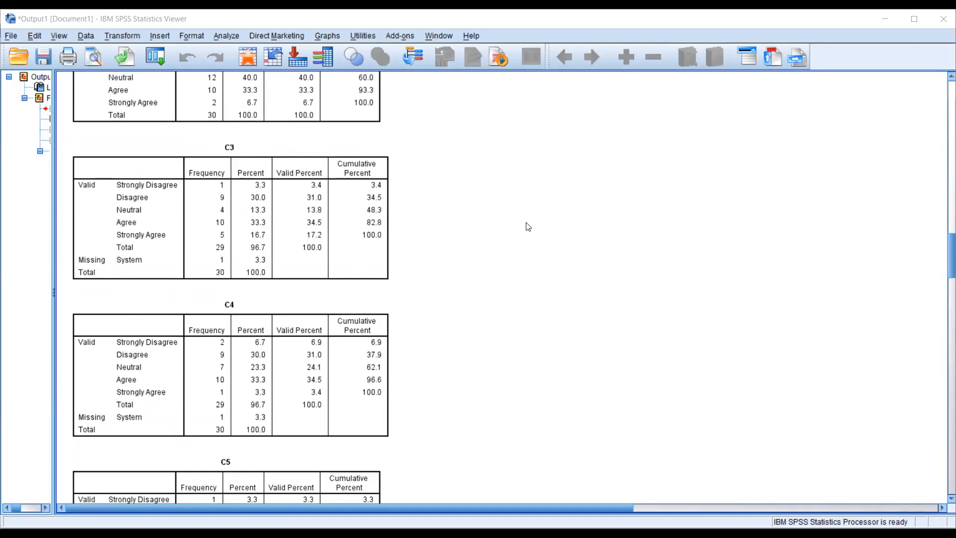
pyautogui.scroll(-3, 527, 227)
pyautogui.scroll(-3, 220, 298)
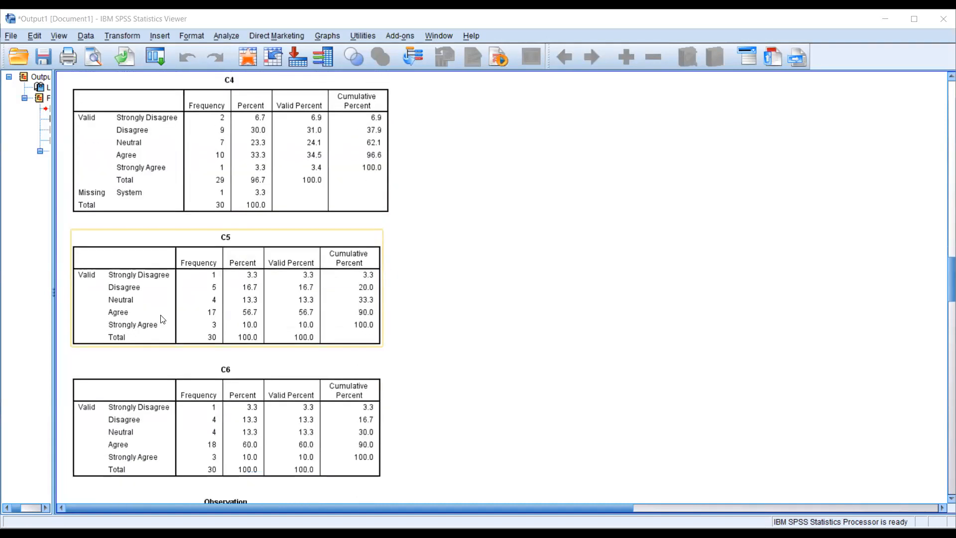
pyautogui.scroll(-3, 162, 319)
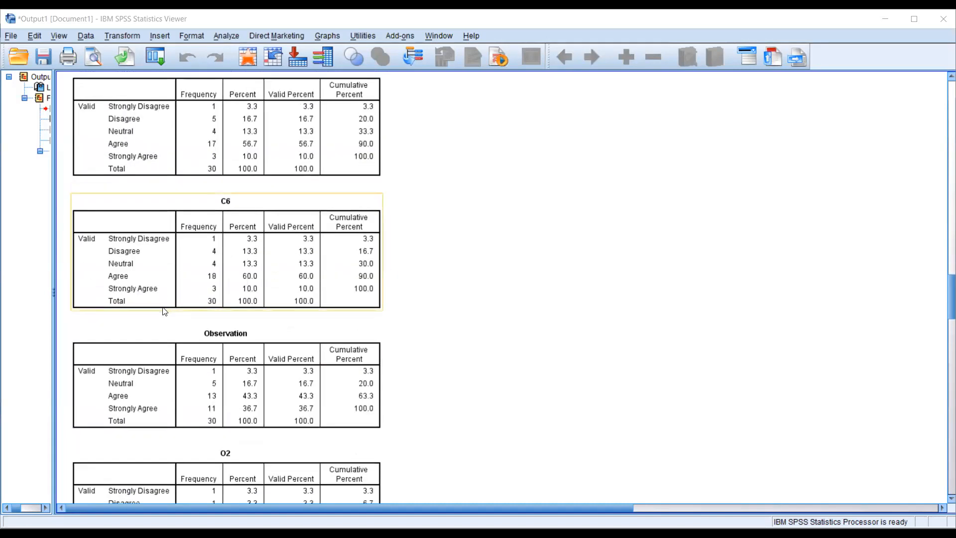
pyautogui.scroll(-3, 165, 311)
pyautogui.scroll(-4, 165, 311)
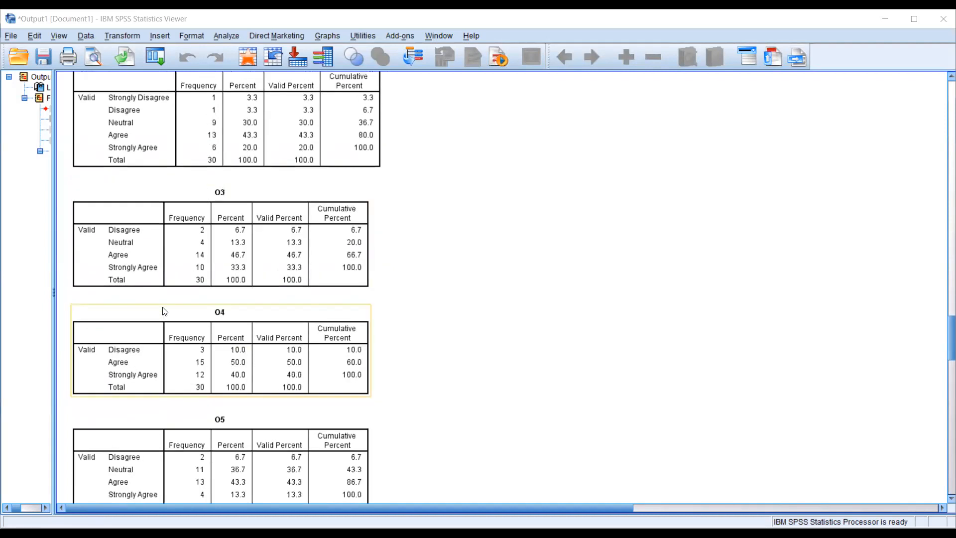
pyautogui.scroll(-8, 165, 312)
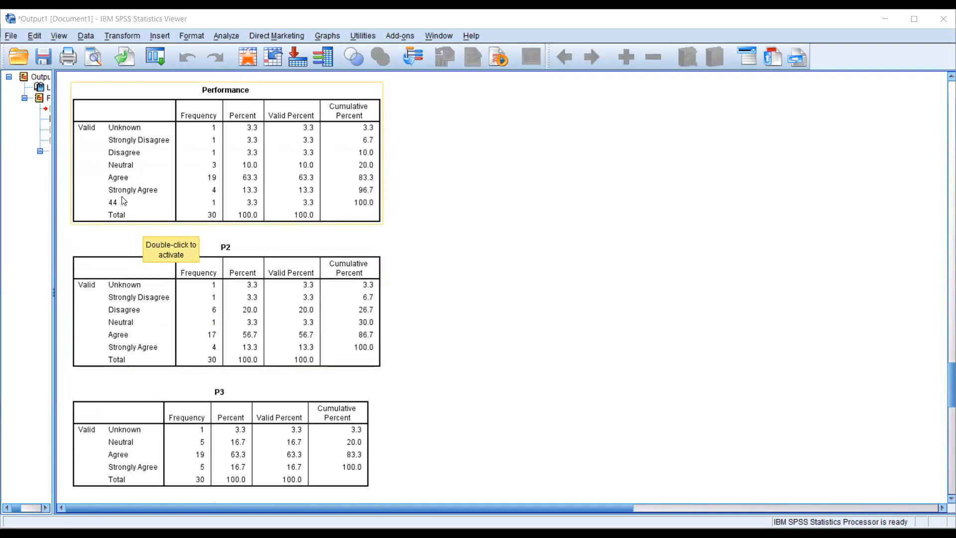
pyautogui.scroll(-4, 496, 319)
pyautogui.scroll(-6, 496, 319)
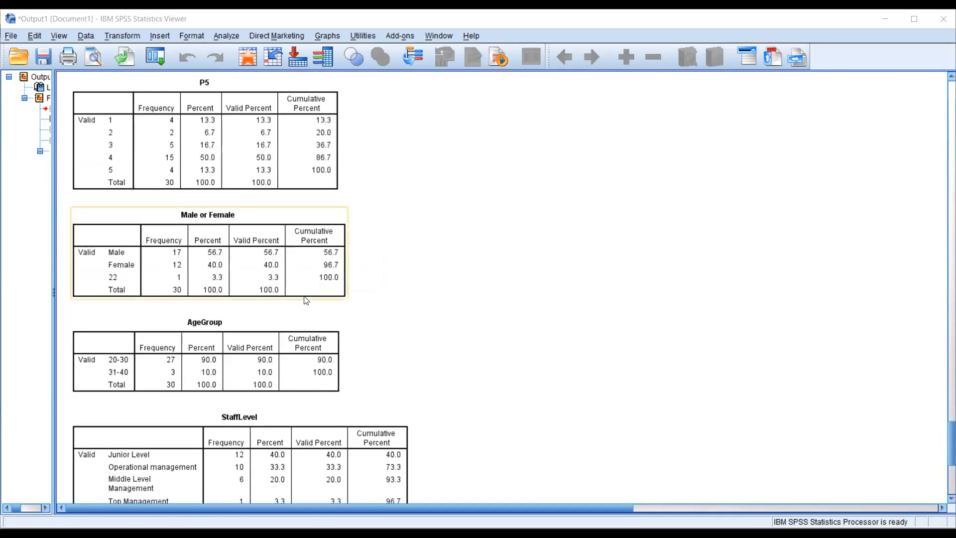
pyautogui.scroll(-2, 307, 300)
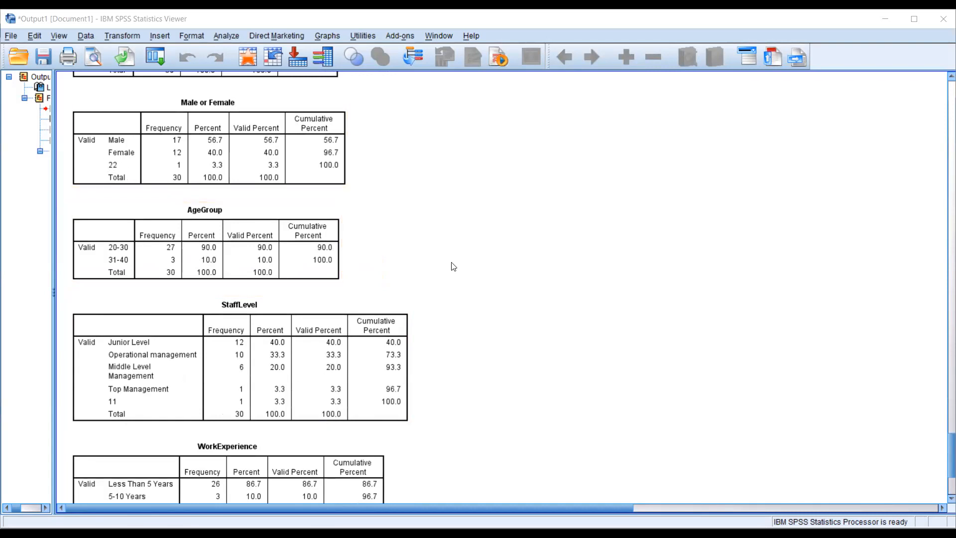
pyautogui.scroll(-3, 452, 265)
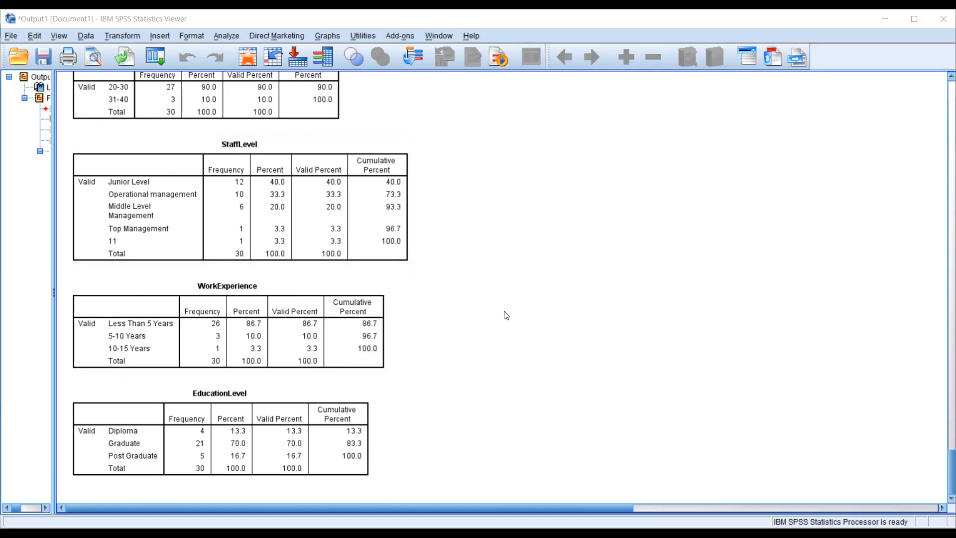
# - Return to the Statistics table at the start of the output and recheck which variables have missing values
pyautogui.scroll(20, 512, 315)
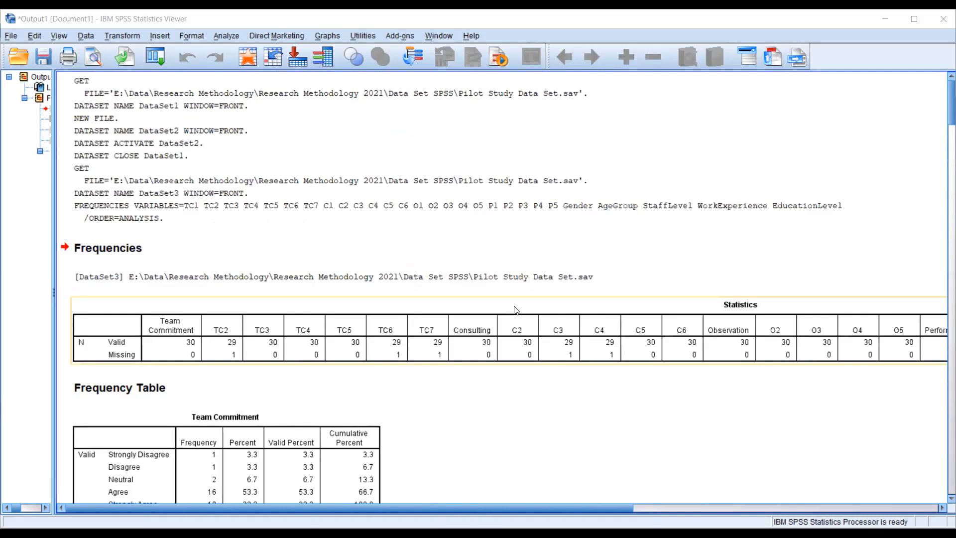
pyautogui.scroll(-6, 407, 314)
pyautogui.scroll(6, 407, 314)
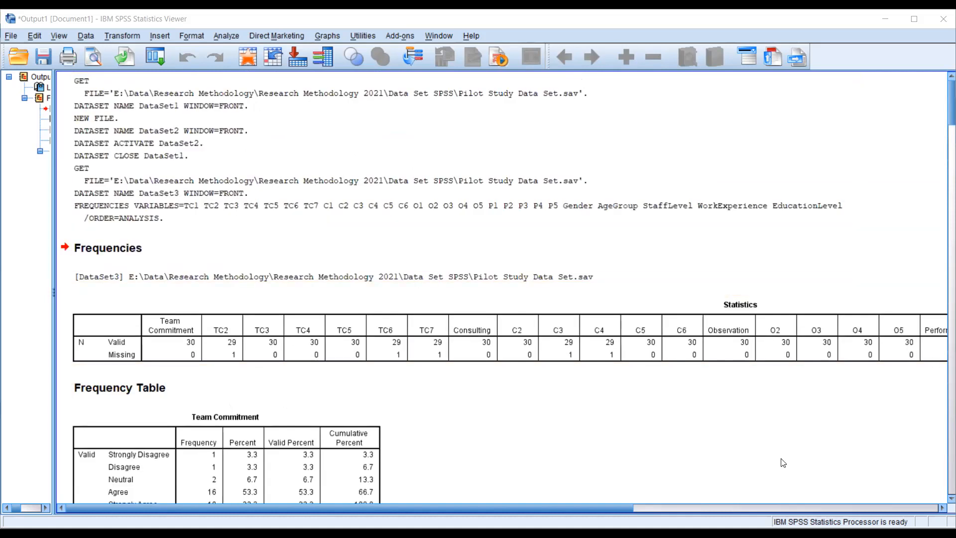
# - Switch to the Data Editor with the Pilot Study Data Set and sort the cases by TC2 in descending order
pyautogui.hotkey('alt', 'Tab')
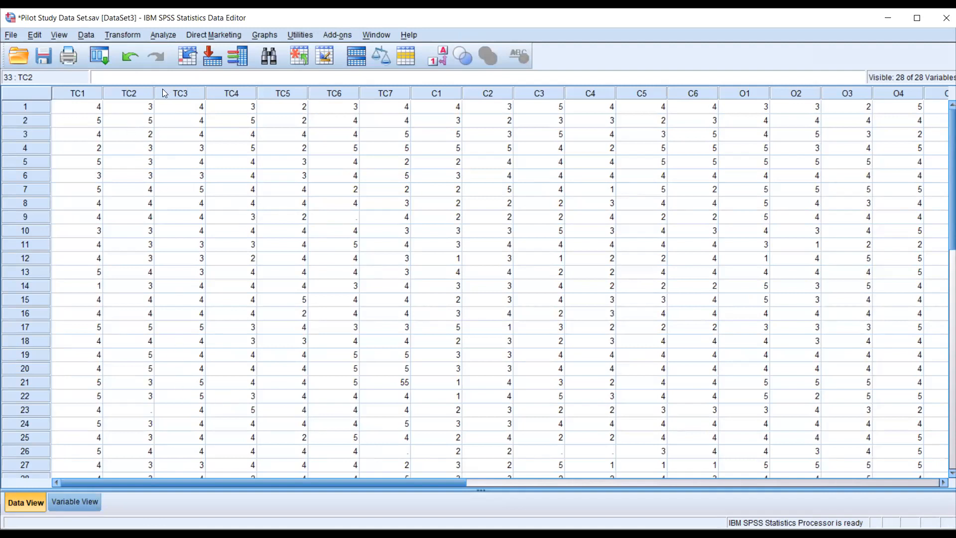
pyautogui.click(138, 96)
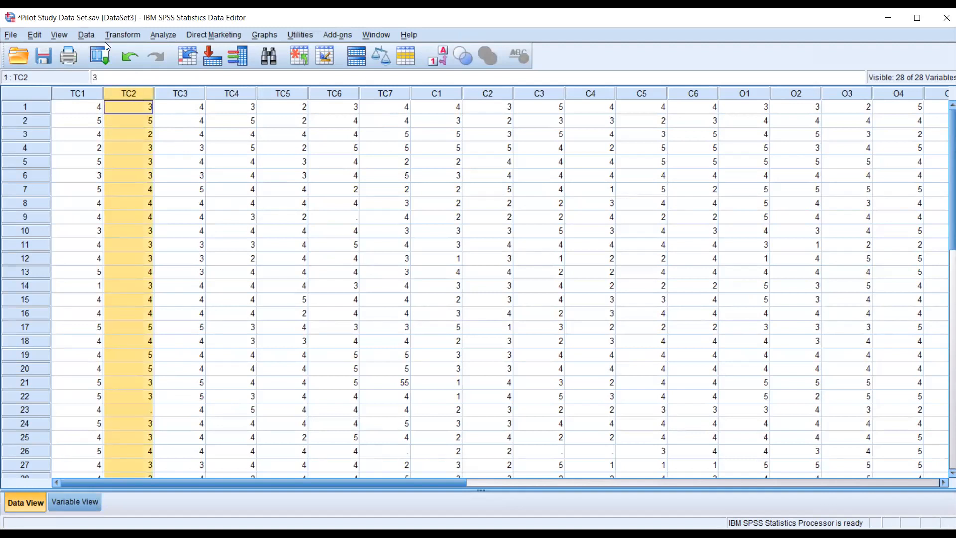
pyautogui.rightClick(142, 96)
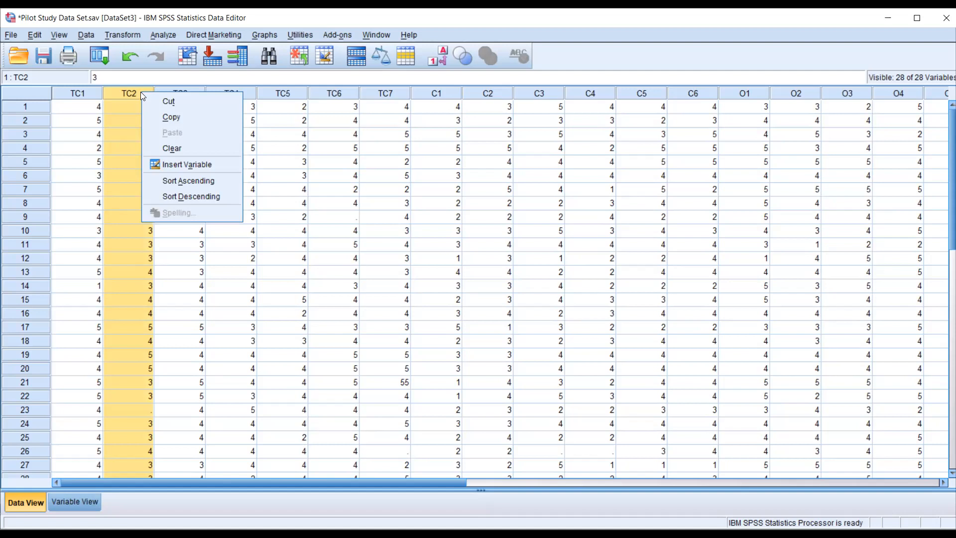
pyautogui.click(196, 194)
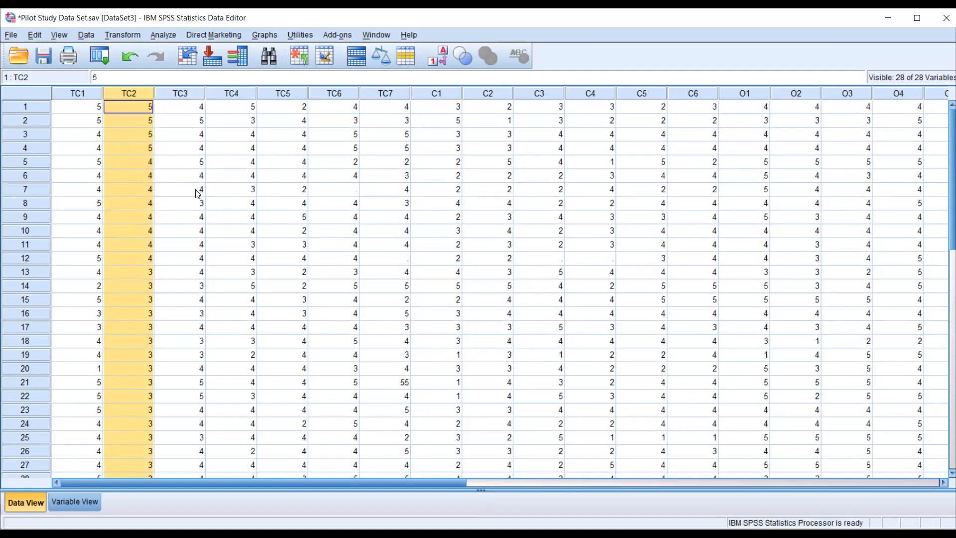
# - Sort the cases by TC2 in ascending order and select the missing TC2 value in the first case
pyautogui.rightClick(140, 95)
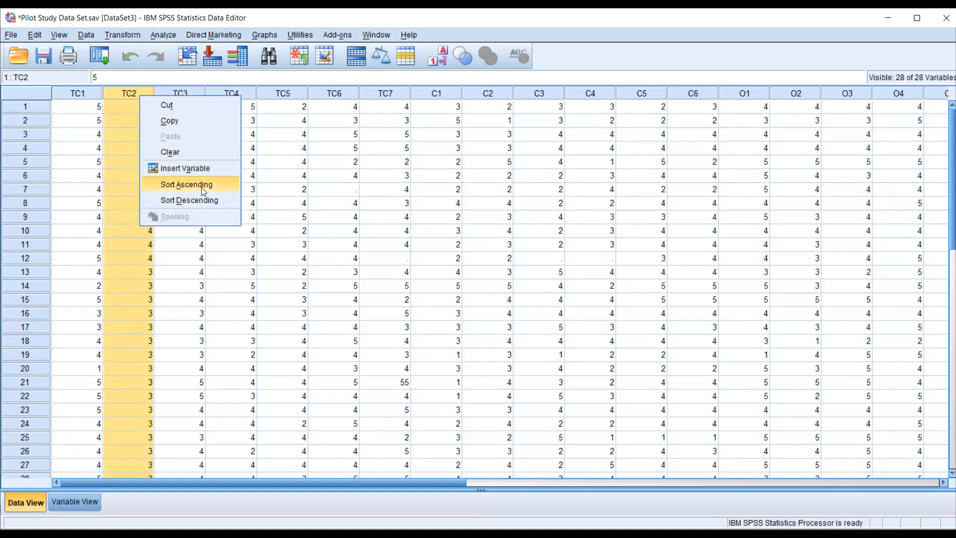
pyautogui.click(201, 187)
pyautogui.click(134, 108)
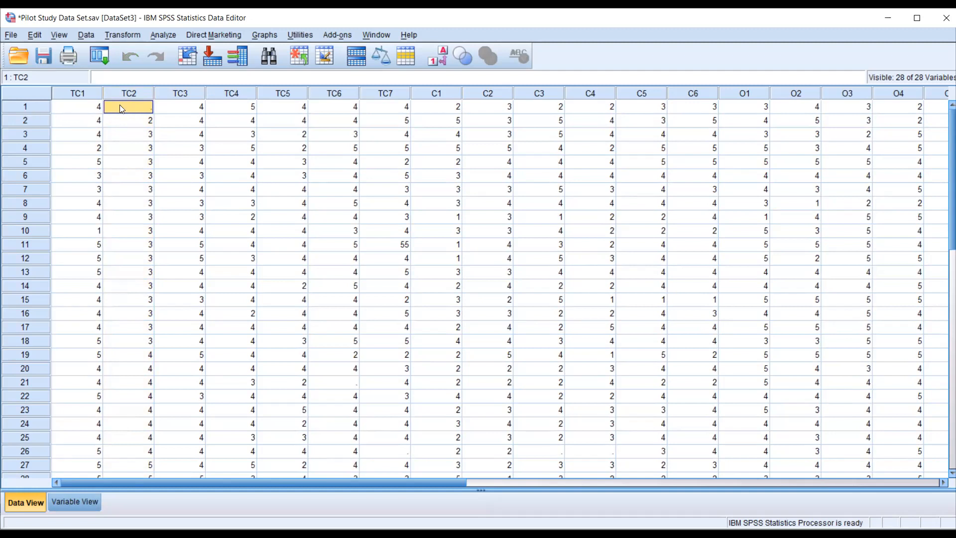
# - Sort the cases by TC2 in descending order again and check the end of the column for the missing value
pyautogui.rightClick(132, 91)
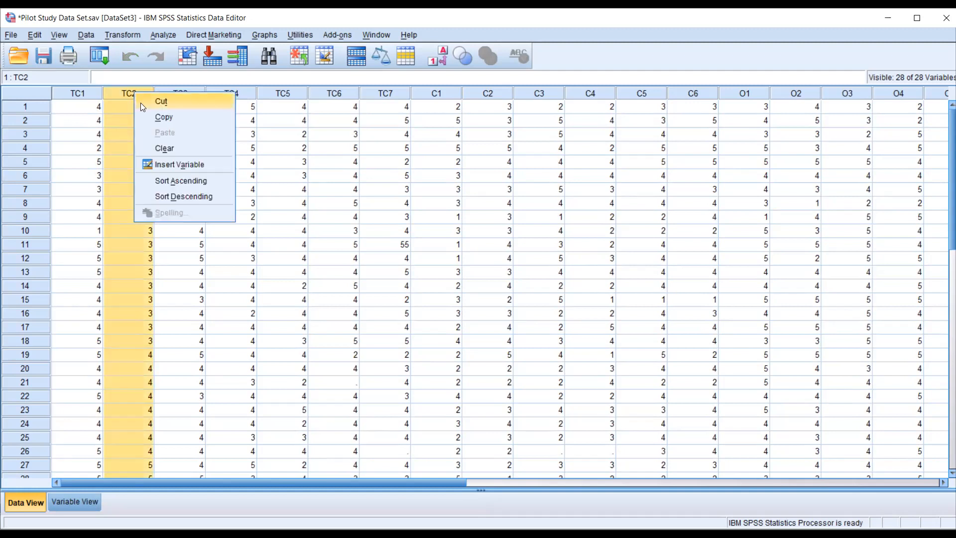
pyautogui.click(165, 195)
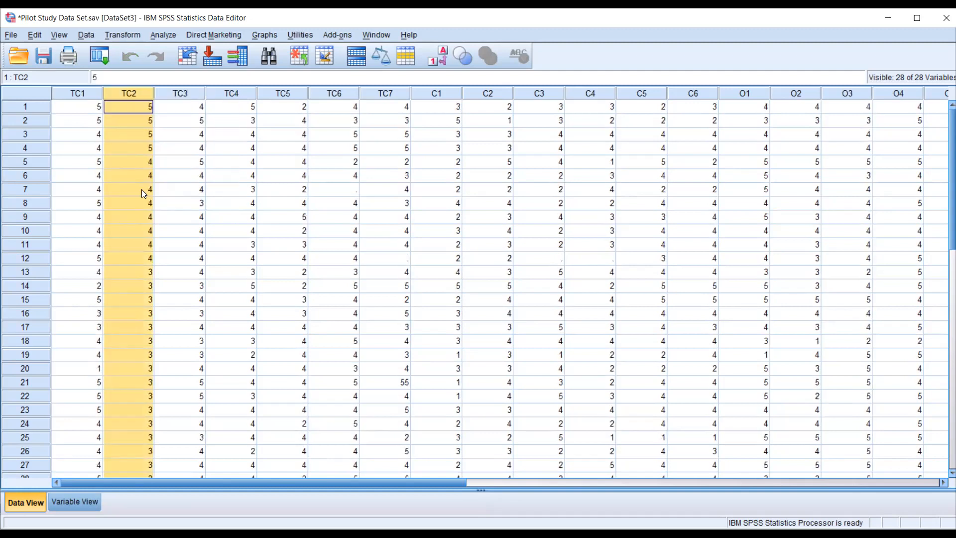
pyautogui.scroll(-4, 141, 189)
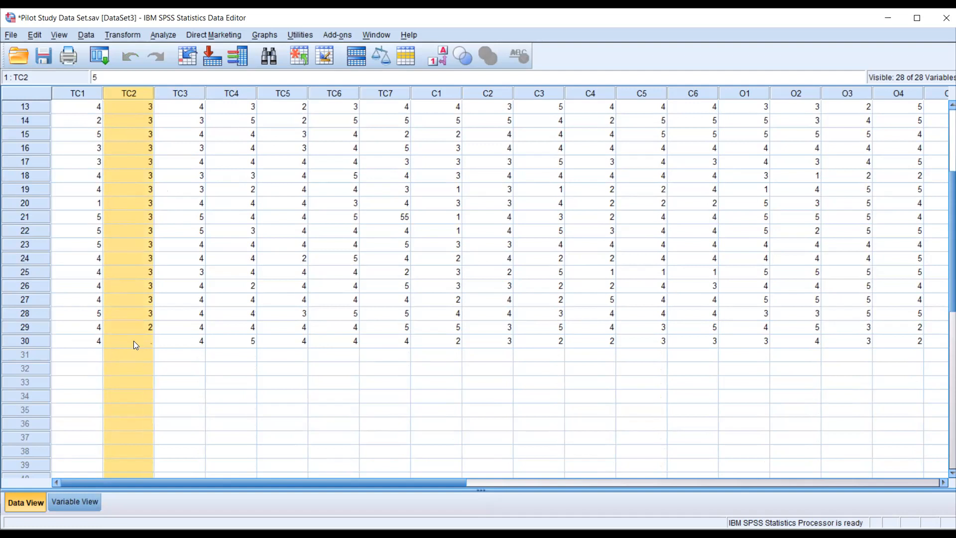
pyautogui.scroll(4, 133, 341)
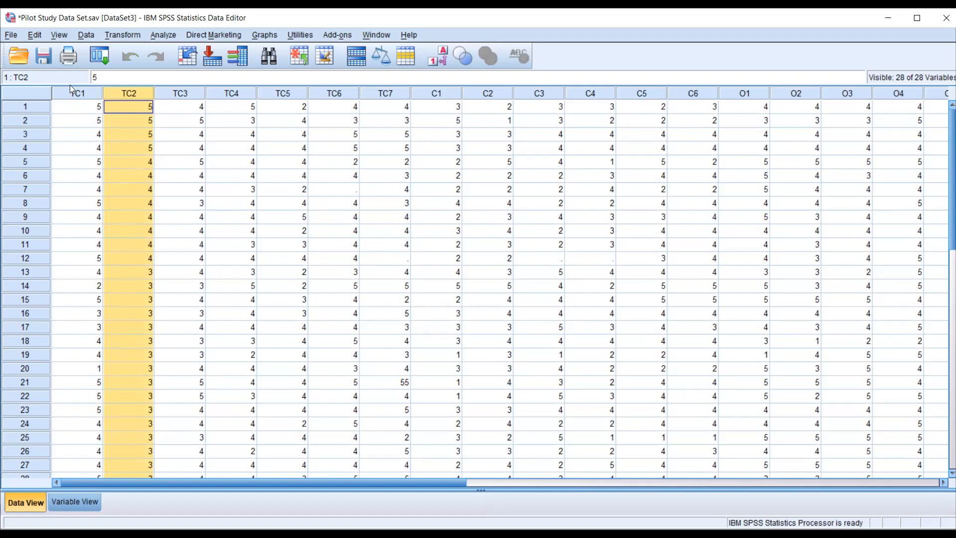
# - Insert a new variable before TC1 in the variable definitions and name it QuesNo
pyautogui.click(78, 501)
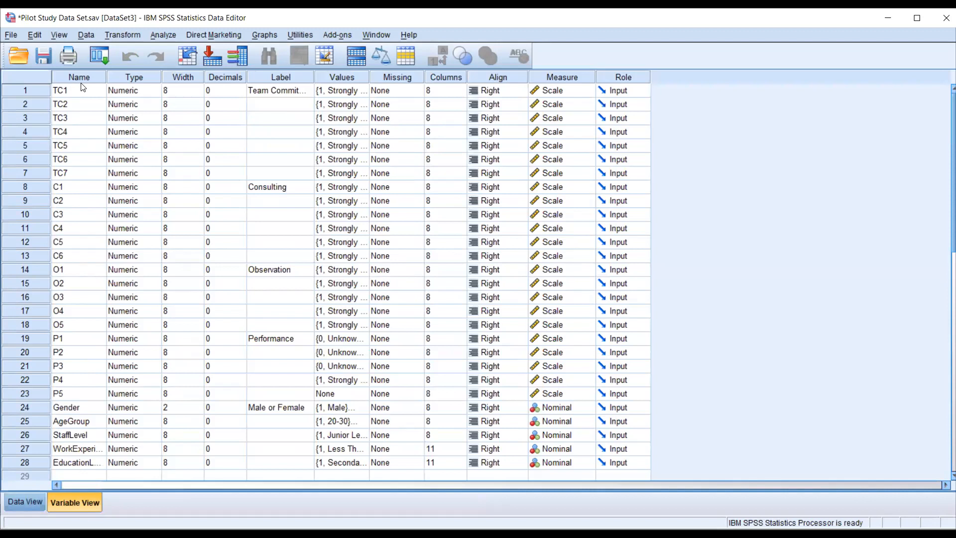
pyautogui.rightClick(41, 90)
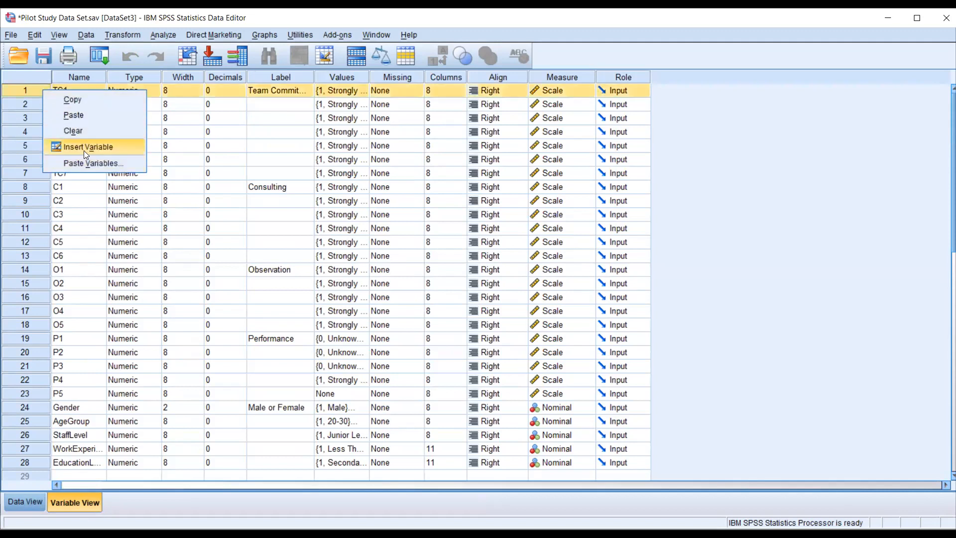
pyautogui.click(84, 147)
pyautogui.click(76, 94)
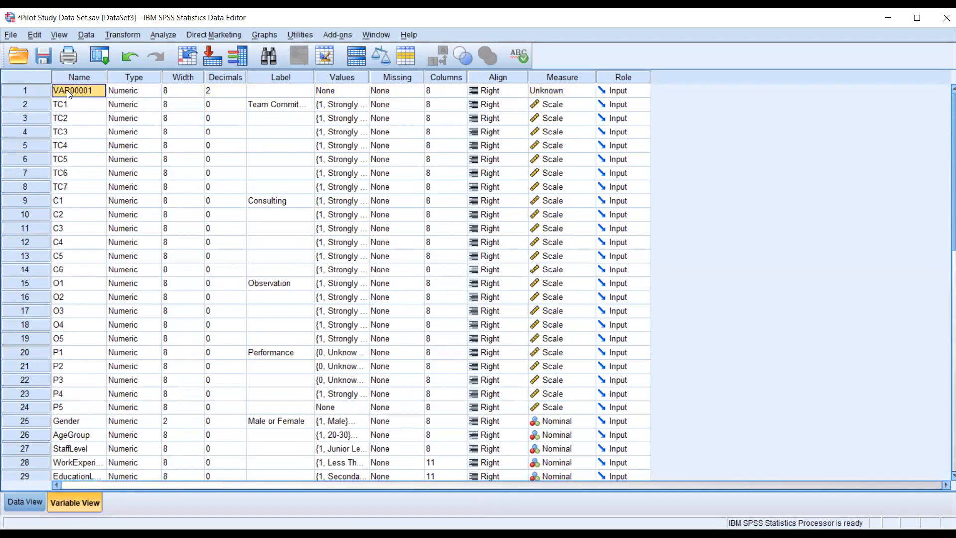
pyautogui.write('Qu')
pyautogui.write('es-N')
pyautogui.press('BackSpace')
pyautogui.press('BackSpace')
pyautogui.write('No')
# - Give QuesNo the label Questionnaire Number, Nominal measure and 0 decimals, and return to the data values
pyautogui.click(284, 89)
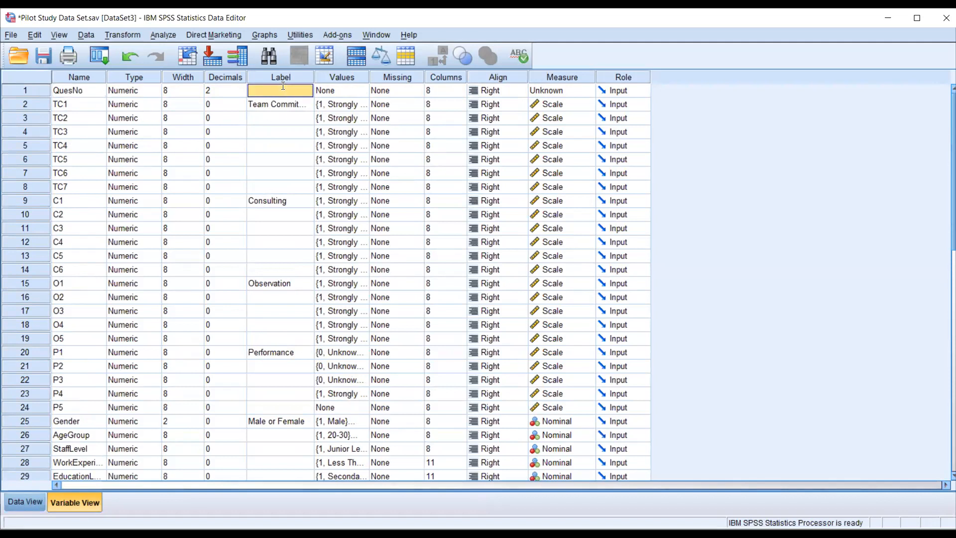
pyautogui.write('Questionnaire')
pyautogui.write(' Number')
pyautogui.click(572, 91)
pyautogui.click(571, 130)
pyautogui.click(238, 90)
pyautogui.click(240, 93)
pyautogui.click(240, 93)
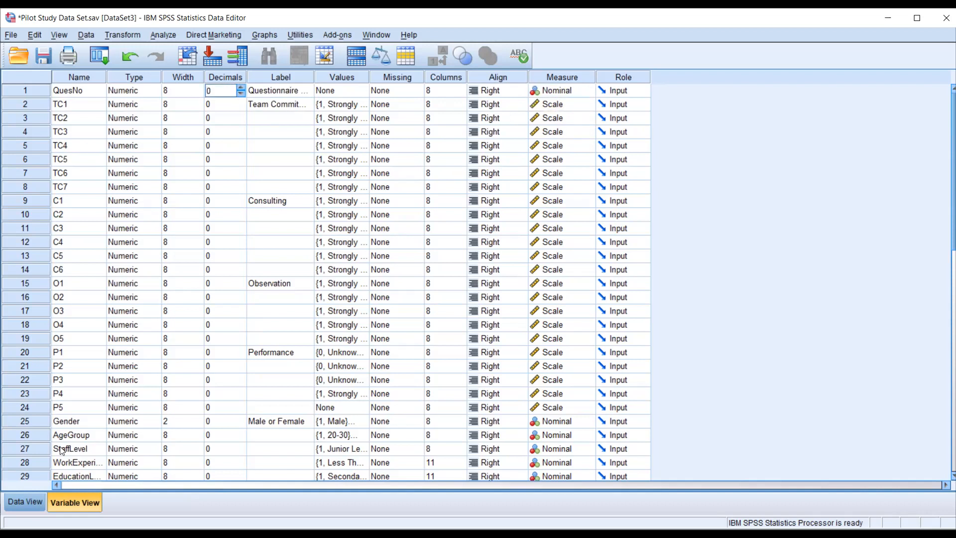
pyautogui.click(13, 503)
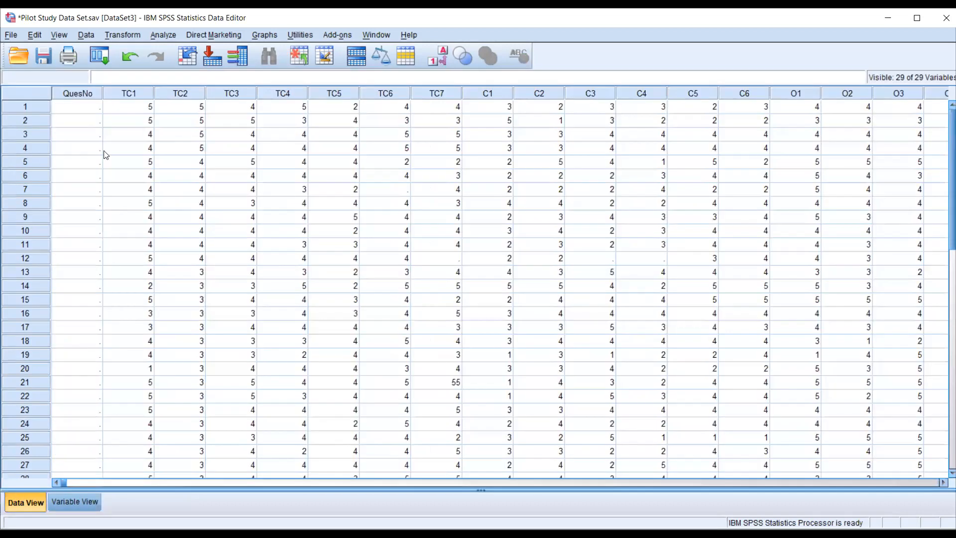
pyautogui.click(80, 100)
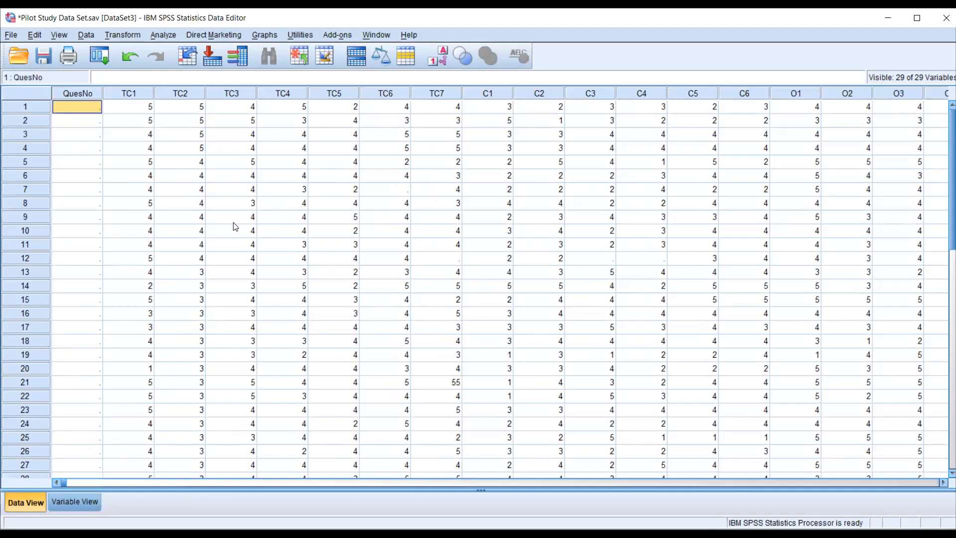
pyautogui.scroll(-3, 235, 228)
pyautogui.scroll(3, 235, 229)
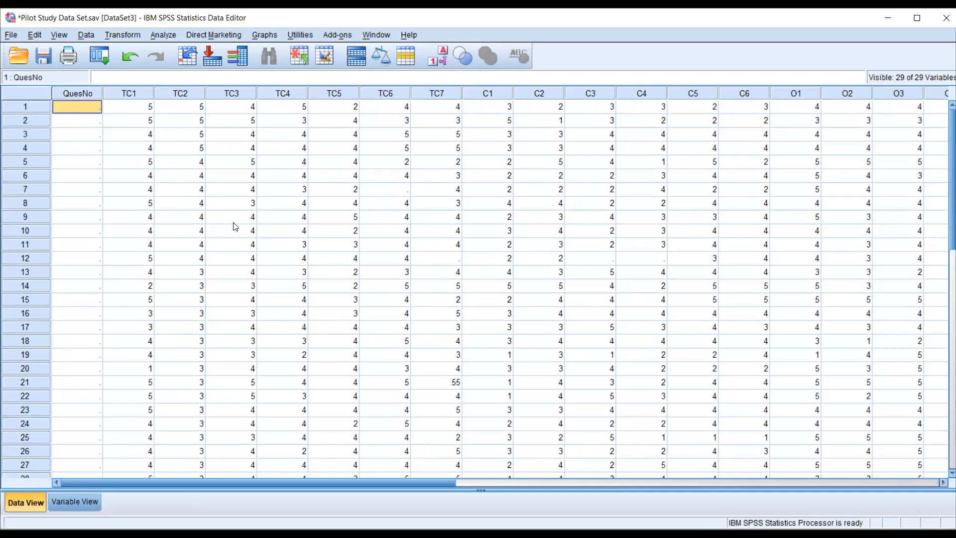
pyautogui.click(183, 96)
pyautogui.rightClick(184, 95)
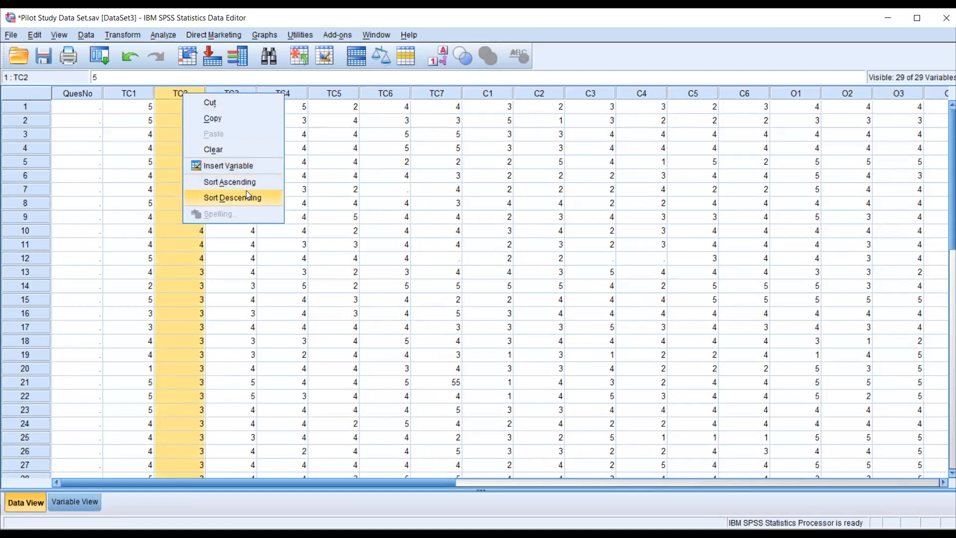
# - Number the first nine cases in the QuesNo column consecutively from 1 to 9
pyautogui.click(96, 91)
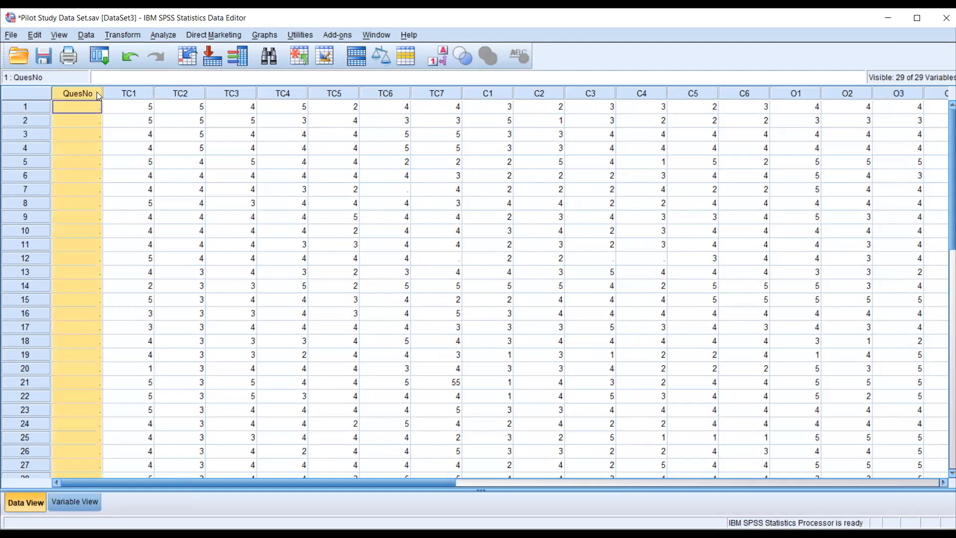
pyautogui.write('1')
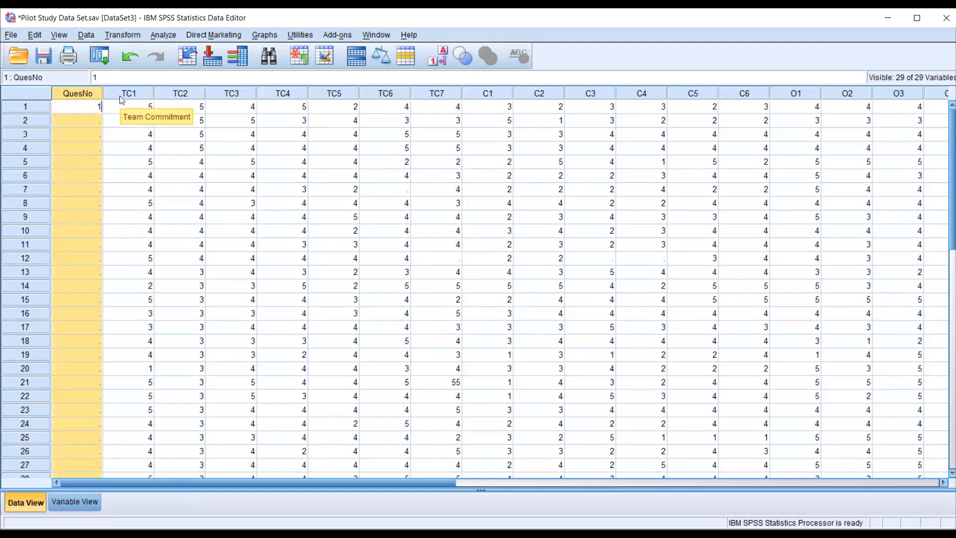
pyautogui.press('Return')
pyautogui.write('2')
pyautogui.press('Return')
pyautogui.write('3')
pyautogui.press('Return')
pyautogui.write('4')
pyautogui.press('Return')
pyautogui.write('5')
pyautogui.press('Return')
pyautogui.write('6')
pyautogui.press('Return')
pyautogui.write('7')
# - Continue the QuesNo numbering with 10 to 16 for cases 10 to 16
pyautogui.press('Return')
pyautogui.write('8')
pyautogui.press('Return')
pyautogui.write('9')
pyautogui.press('Return')
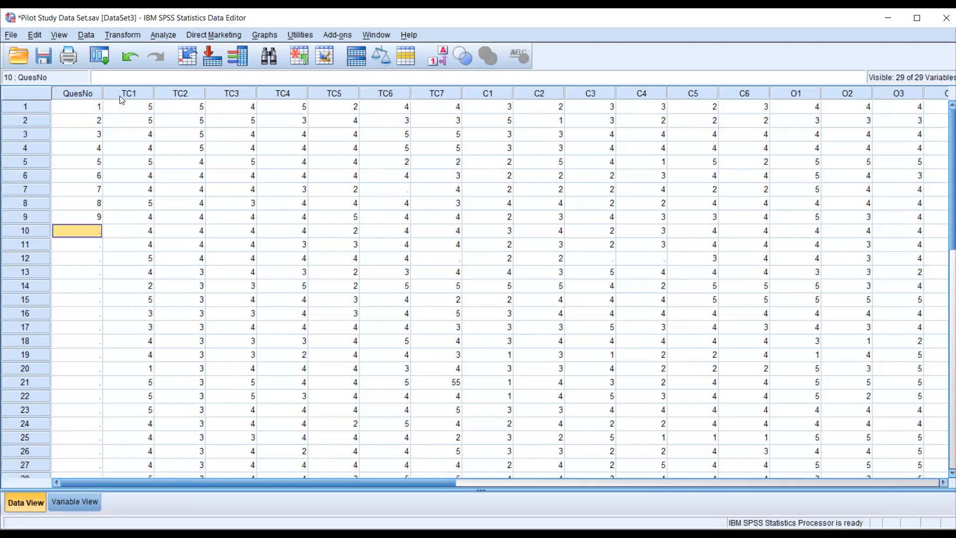
pyautogui.write('10')
pyautogui.press('Return')
pyautogui.write('11')
pyautogui.press('Return')
pyautogui.write('2')
pyautogui.press('BackSpace')
pyautogui.write('12')
pyautogui.press('Return')
pyautogui.write('13')
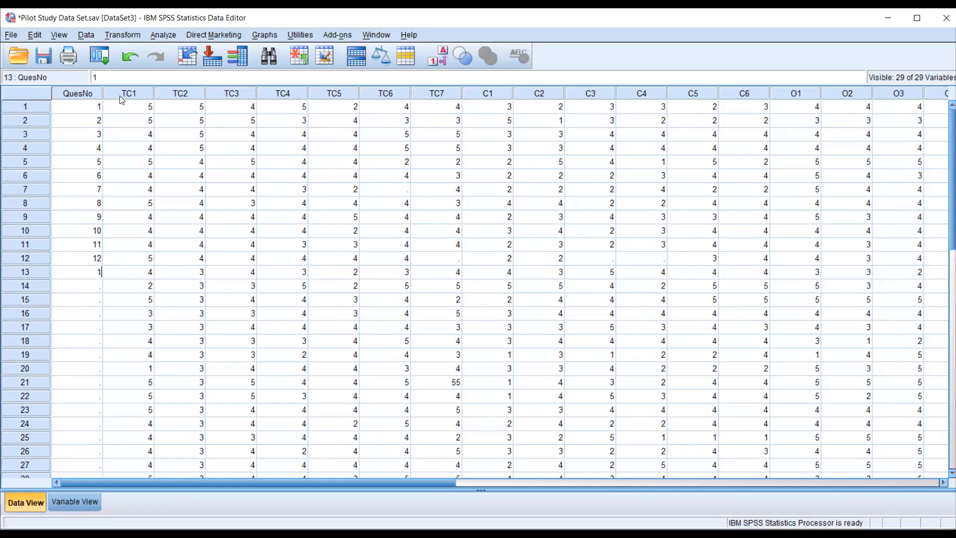
pyautogui.press('Return')
pyautogui.write('14')
pyautogui.press('Return')
pyautogui.write('15')
pyautogui.press('Return')
pyautogui.write('16')
pyautogui.press('Return')
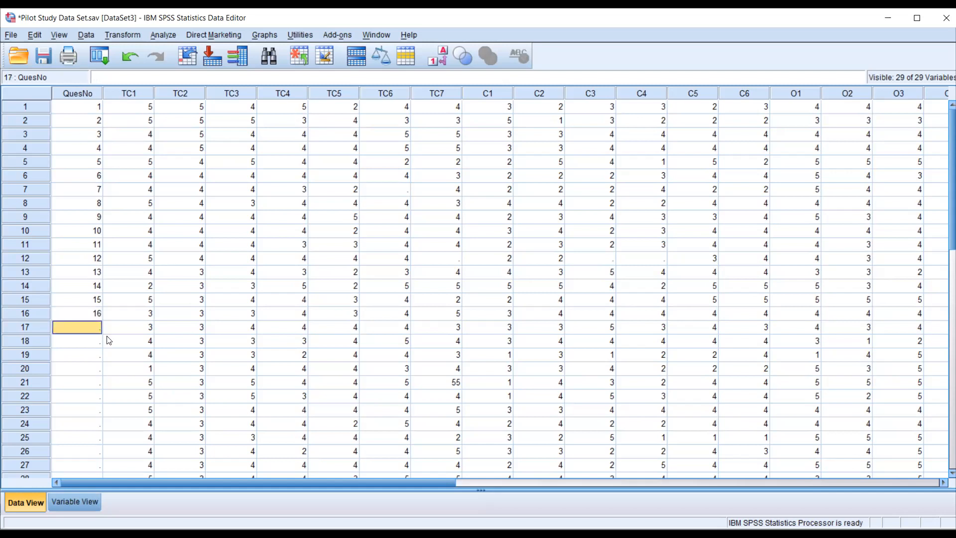
# - Enter 30 as the QuesNo value of the last case in the data set
pyautogui.scroll(-4, 107, 344)
pyautogui.click(82, 341)
pyautogui.write('30')
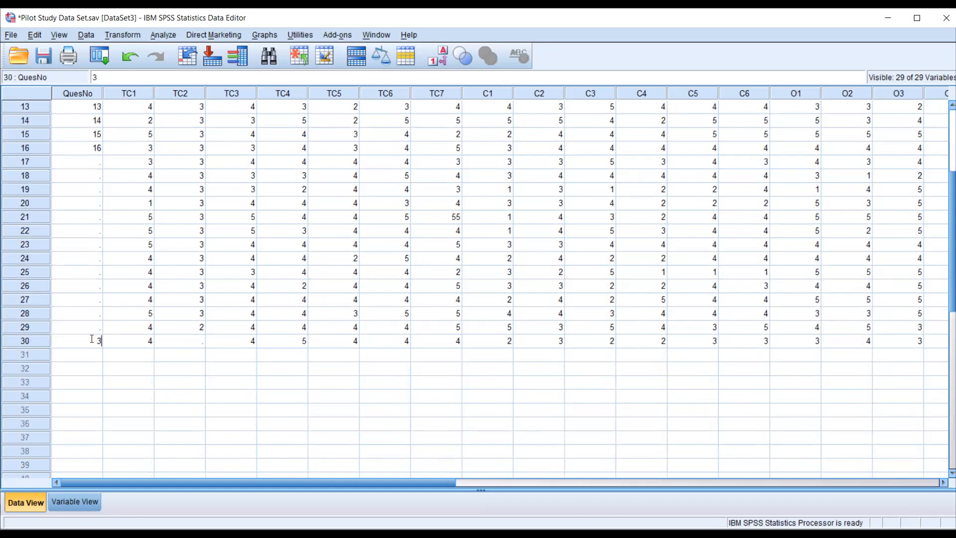
# - Fill in the QuesNo values 17 to 20 for cases 17 to 20
pyautogui.click(83, 161)
pyautogui.write('17')
pyautogui.press('Return')
pyautogui.write('18')
pyautogui.press('Return')
pyautogui.write('191')
pyautogui.press('BackSpace')
pyautogui.press('Return')
pyautogui.write('20')
pyautogui.press('Return')
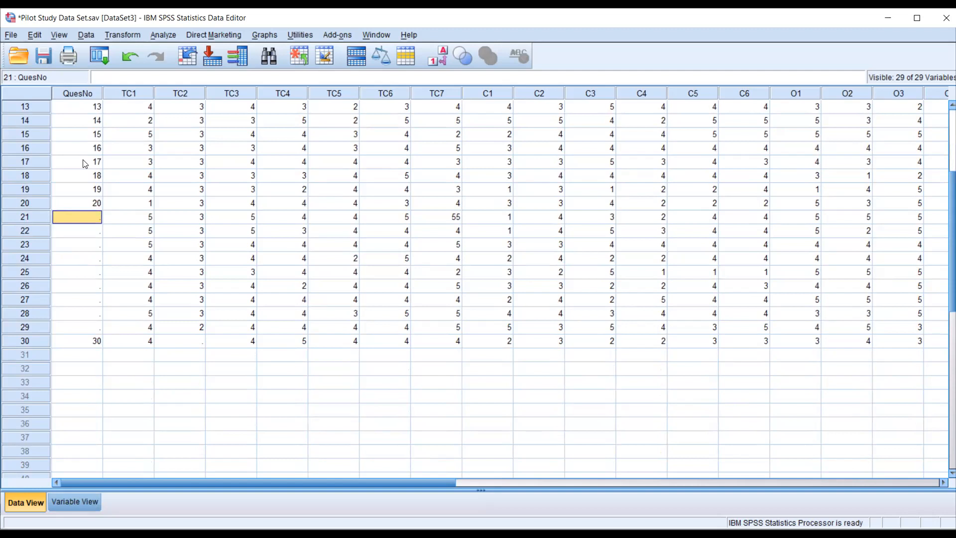
# - Enter the QuesNo values 21, 22 and 23 for cases 21 to 23, correcting any mistyped number
pyautogui.write('21')
pyautogui.press('Return')
pyautogui.write('22')
pyautogui.press('Return')
pyautogui.write('26')
pyautogui.press('Return')
pyautogui.write('2')
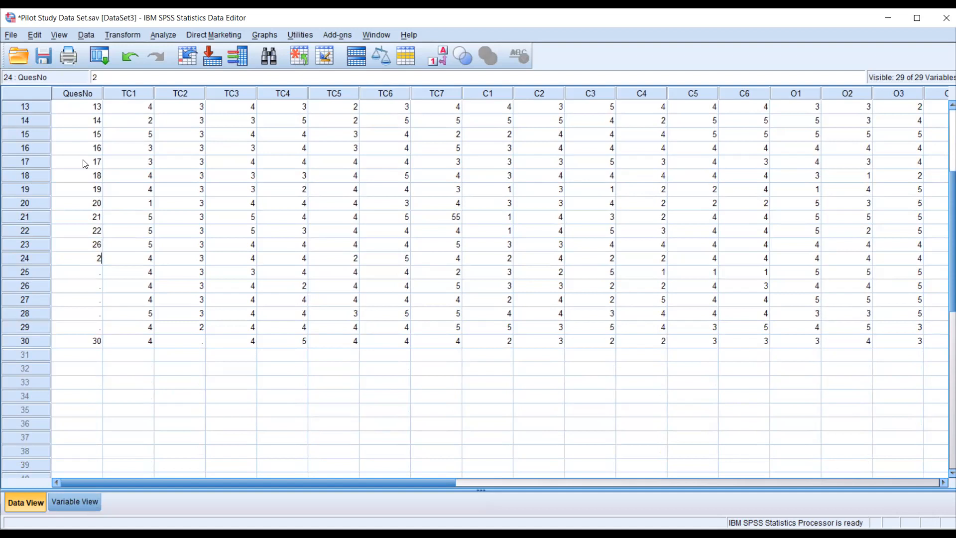
pyautogui.press('Up')
pyautogui.write('23')
pyautogui.press('Return')
# - Complete the QuesNo column with 24 to 29 for cases 24 to 29 and select the missing TC2 value in case 30
pyautogui.write('24')
pyautogui.press('Return')
pyautogui.write('25')
pyautogui.press('Return')
pyautogui.write('26')
pyautogui.press('Return')
pyautogui.write('27')
pyautogui.press('Return')
pyautogui.write('28')
pyautogui.press('Return')
pyautogui.write('29')
pyautogui.click(179, 342)
# - Sort the cases by TC2 in ascending order to bring the questionnaire with the missing value to the first row
pyautogui.scroll(4, 221, 347)
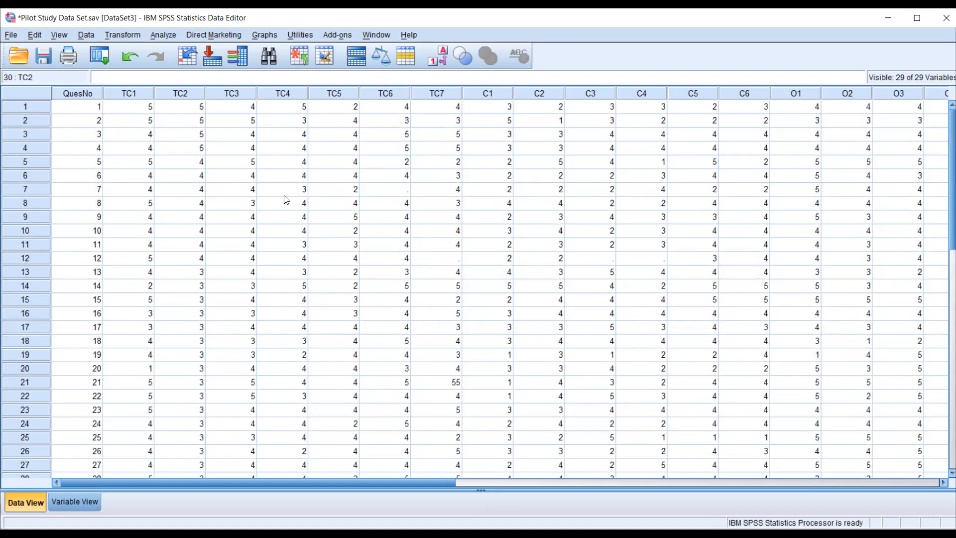
pyautogui.click(184, 93)
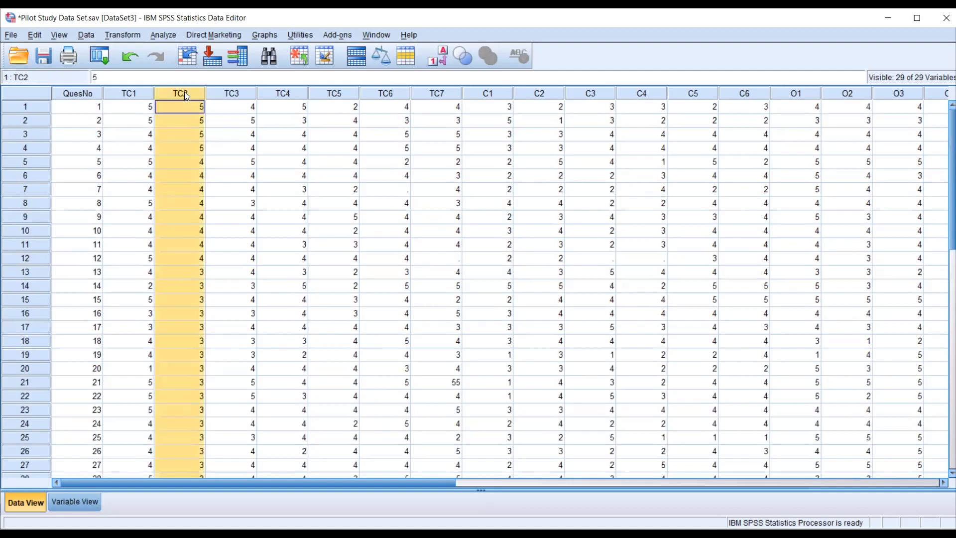
pyautogui.rightClick(184, 93)
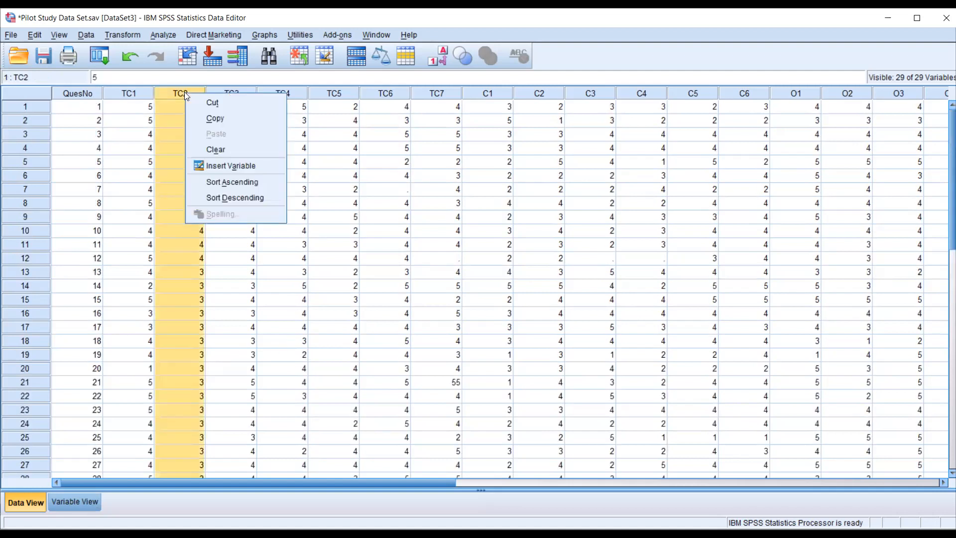
pyautogui.click(224, 185)
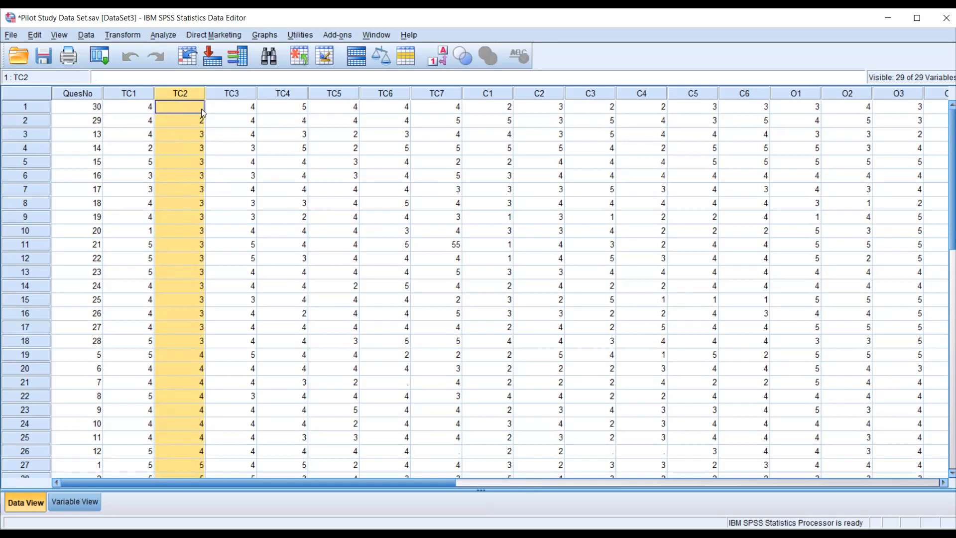
# - Fill in the missing TC2 value of questionnaire 30 with 4
pyautogui.click(184, 108)
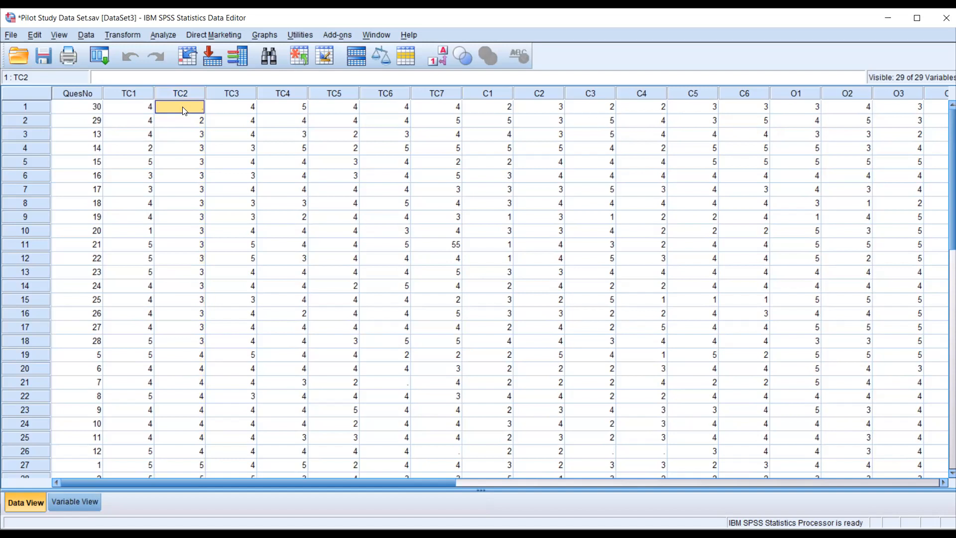
pyautogui.write('4')
pyautogui.click(385, 383)
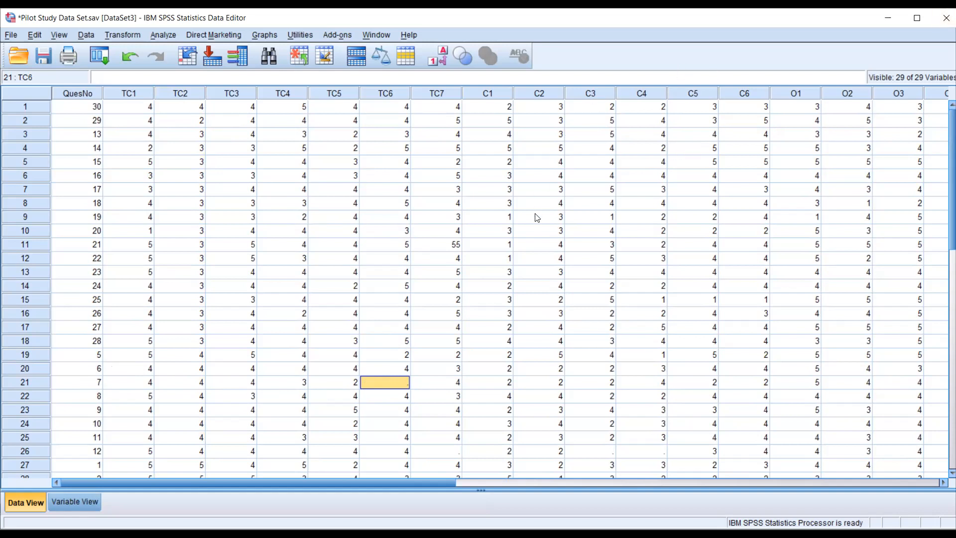
# - Sort the cases by TC7 in descending order to bring the out-of-range entry to the first row
pyautogui.click(441, 248)
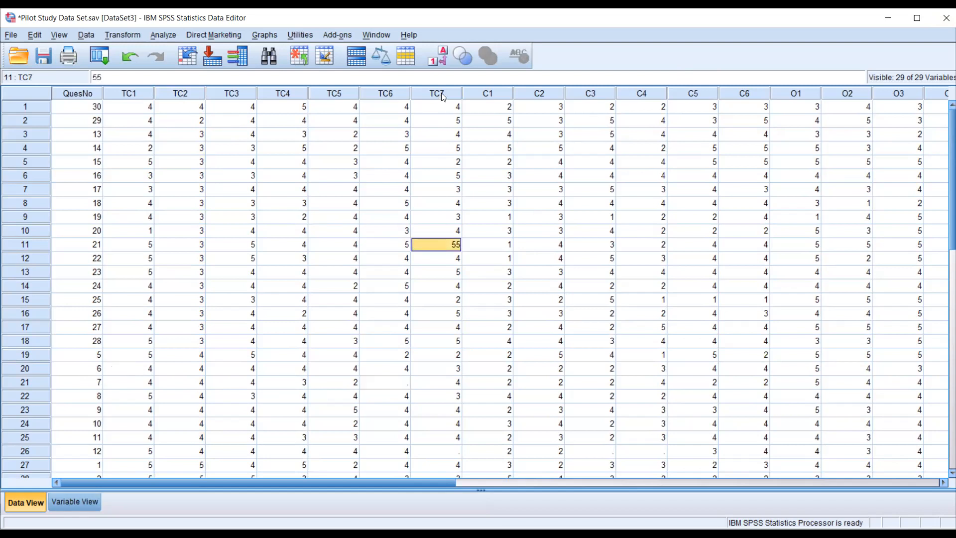
pyautogui.click(441, 93)
pyautogui.rightClick(441, 93)
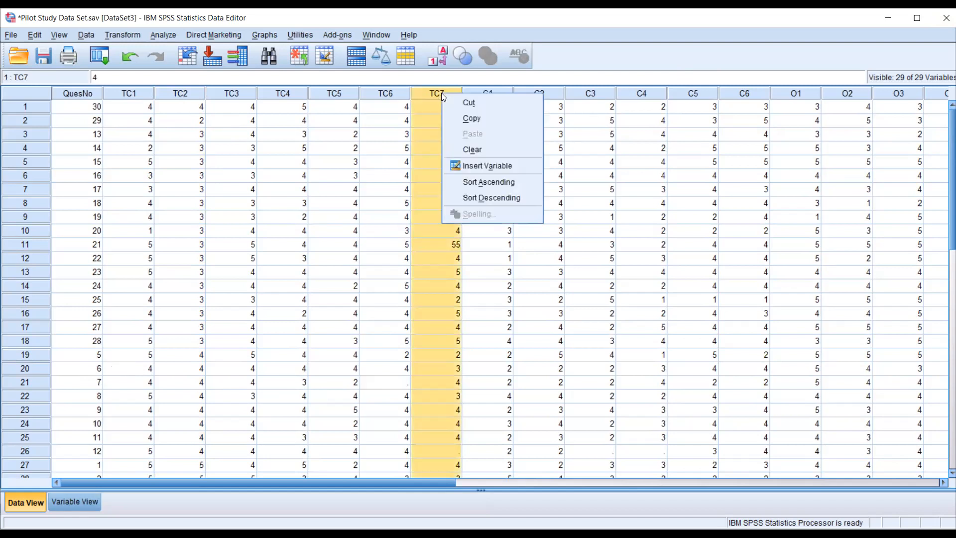
pyautogui.click(490, 197)
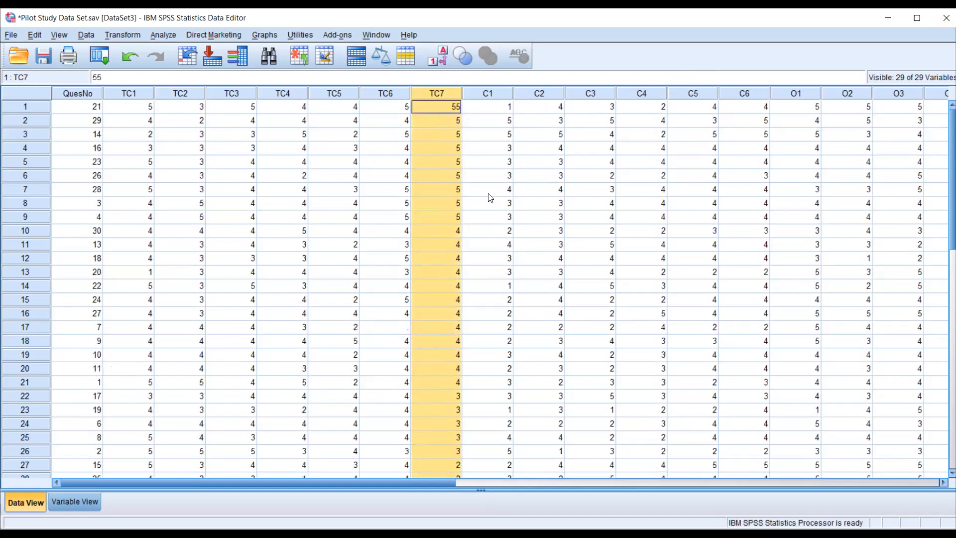
# - Correct the out-of-range TC7 value of questionnaire 21 to 5
pyautogui.click(432, 109)
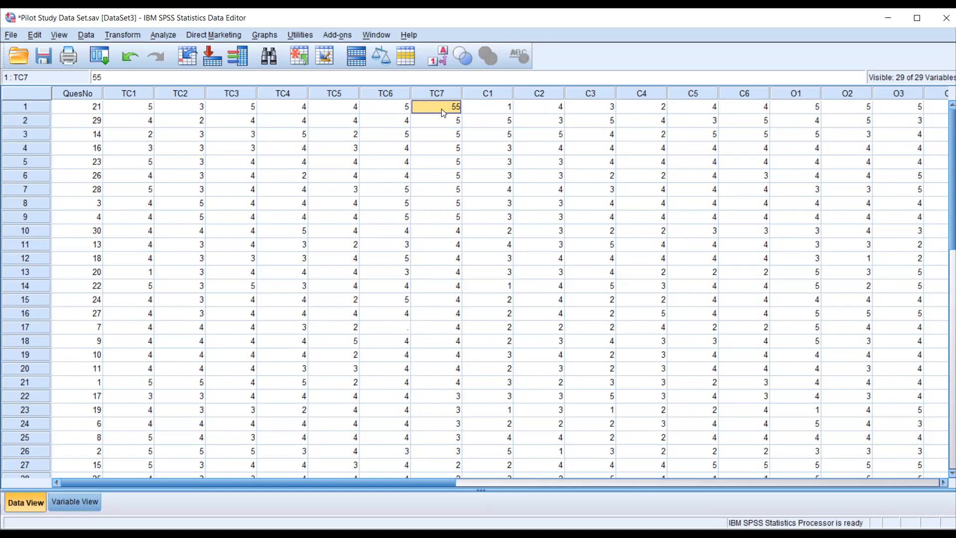
pyautogui.write('5')
pyautogui.press('Return')
pyautogui.click(427, 132)
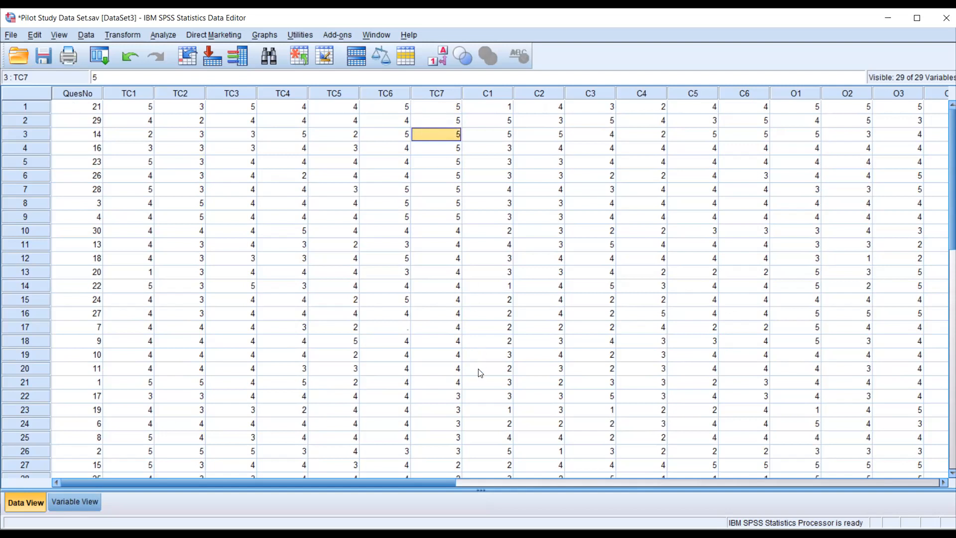
# - Sort the cases by C1 in descending order and check the column for out-of-range values
pyautogui.click(498, 91)
pyautogui.rightClick(498, 91)
pyautogui.click(534, 195)
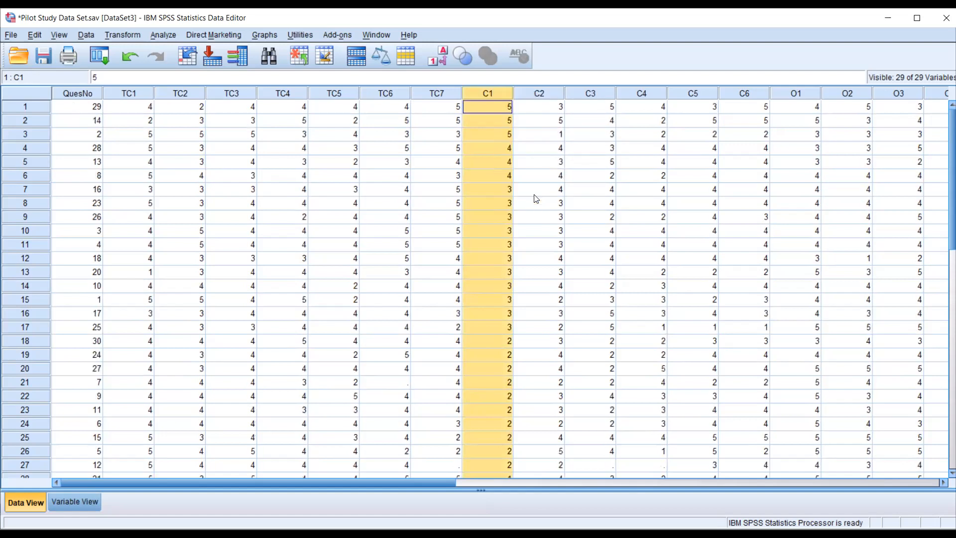
pyautogui.scroll(-4, 581, 371)
pyautogui.scroll(4, 581, 370)
# - Sort the cases by Gender in descending order and select the out-of-range value in the first row
pyautogui.moveTo(409, 482); pyautogui.dragTo(766, 492)
pyautogui.click(584, 94)
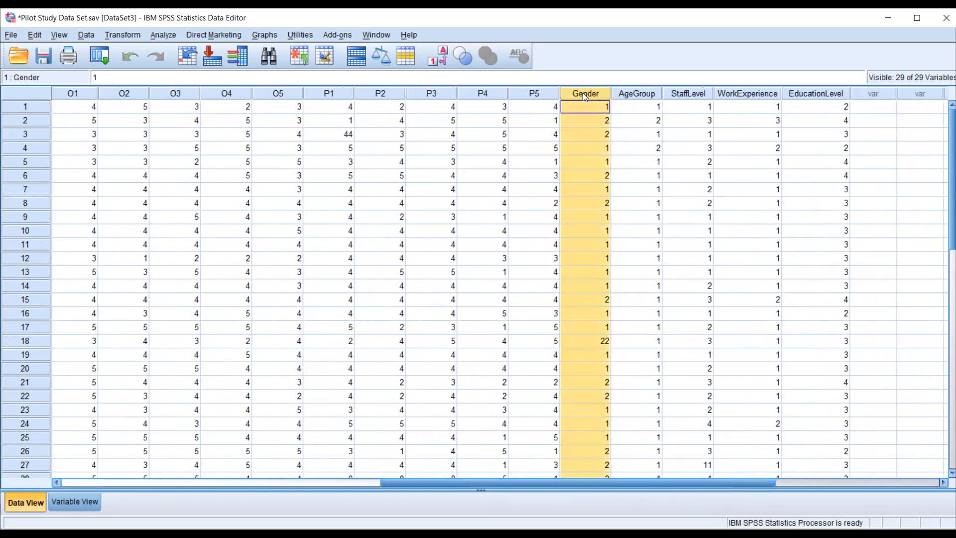
pyautogui.rightClick(583, 93)
pyautogui.click(609, 194)
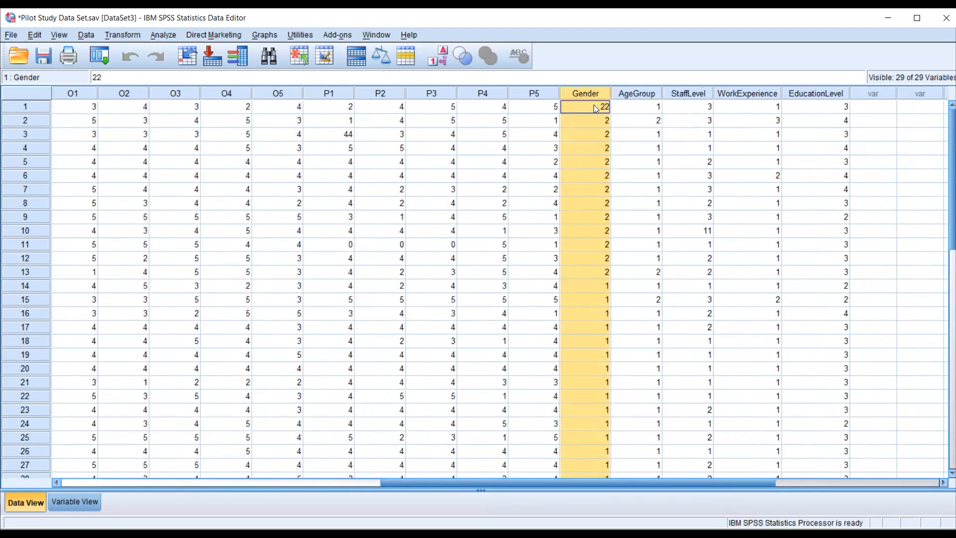
pyautogui.click(594, 105)
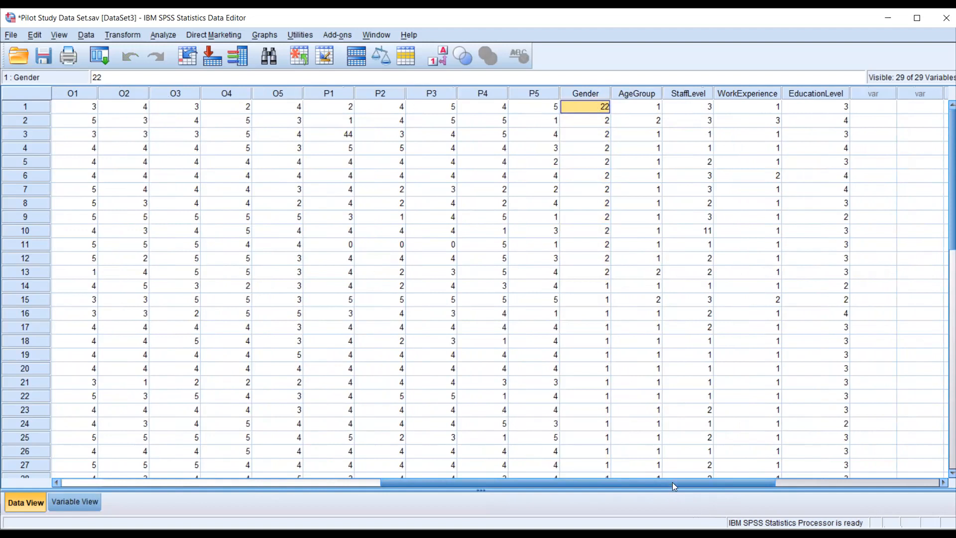
# - Trace the first row's questionnaire number, correct its Gender value to 2, and correct the out-of-range StaffLevel value in row 10 to 1
pyautogui.click(45, 108)
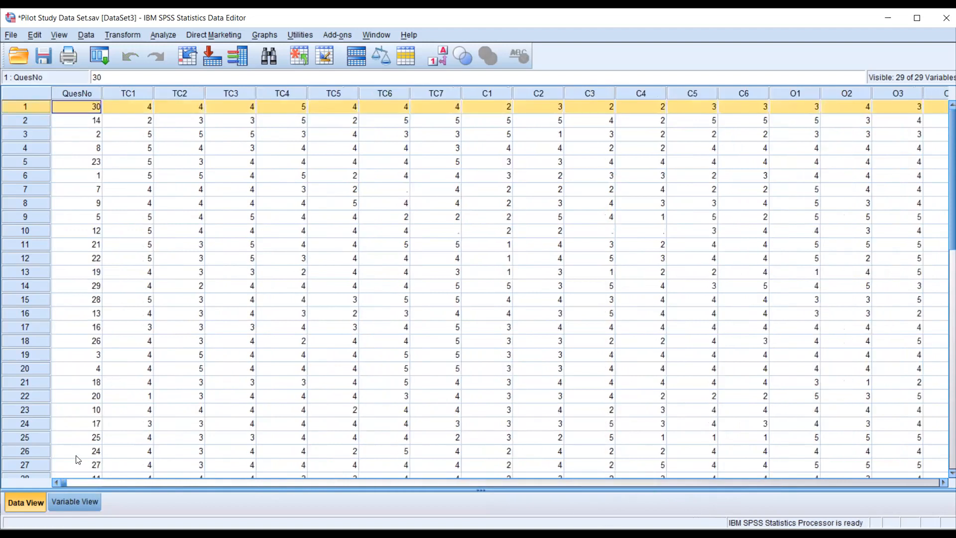
pyautogui.moveTo(64, 483); pyautogui.dragTo(547, 513)
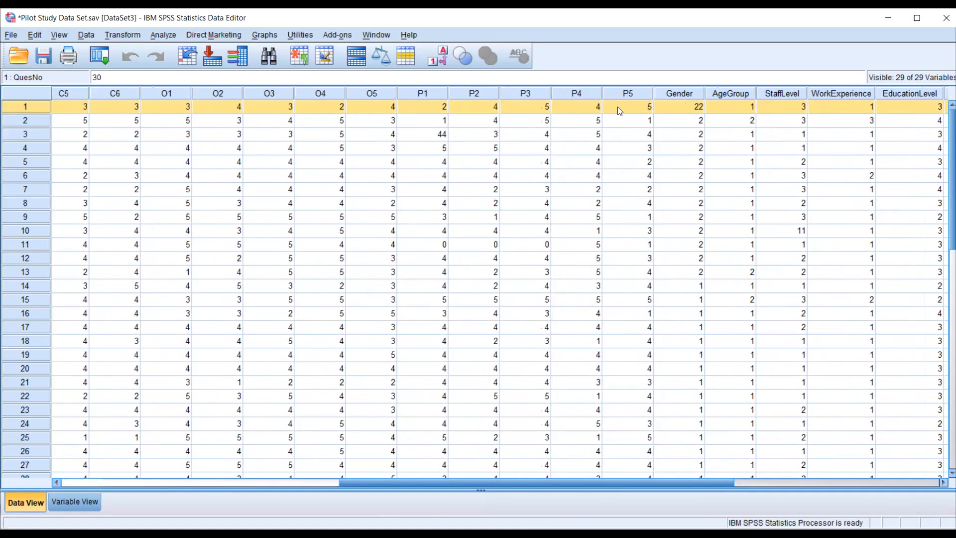
pyautogui.click(673, 103)
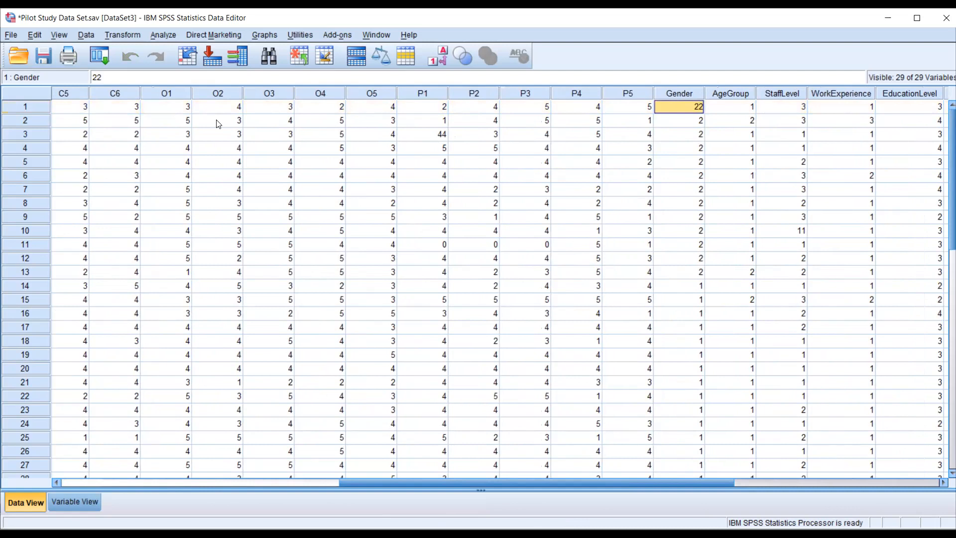
pyautogui.write('2')
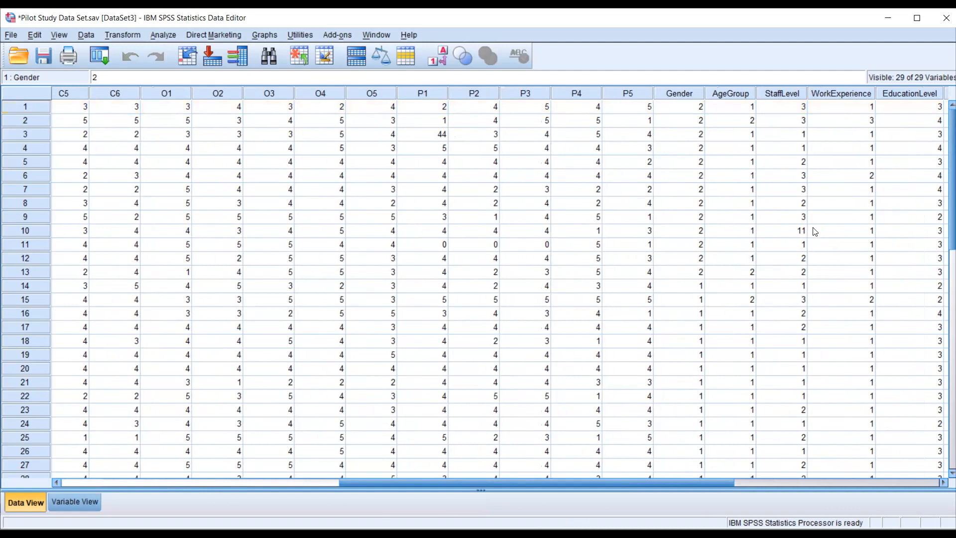
pyautogui.click(799, 234)
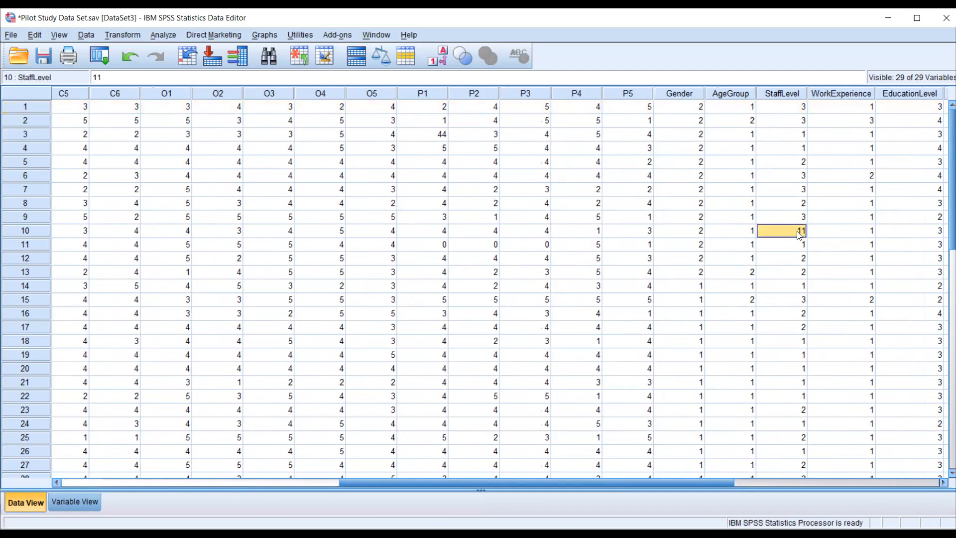
pyautogui.write('1')
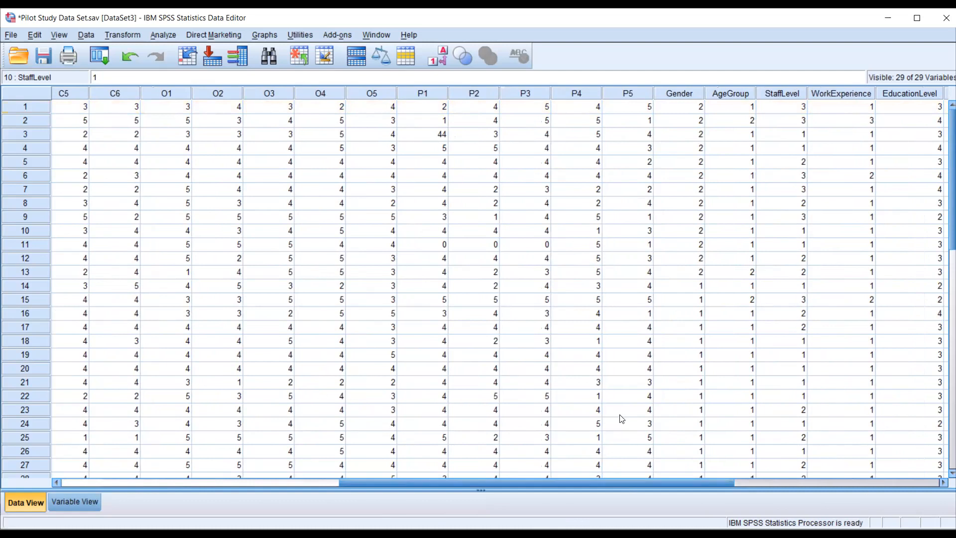
# - Sort the cases by QuesNo in ascending order to restore the questionnaire sequence
pyautogui.moveTo(635, 482); pyautogui.dragTo(227, 438)
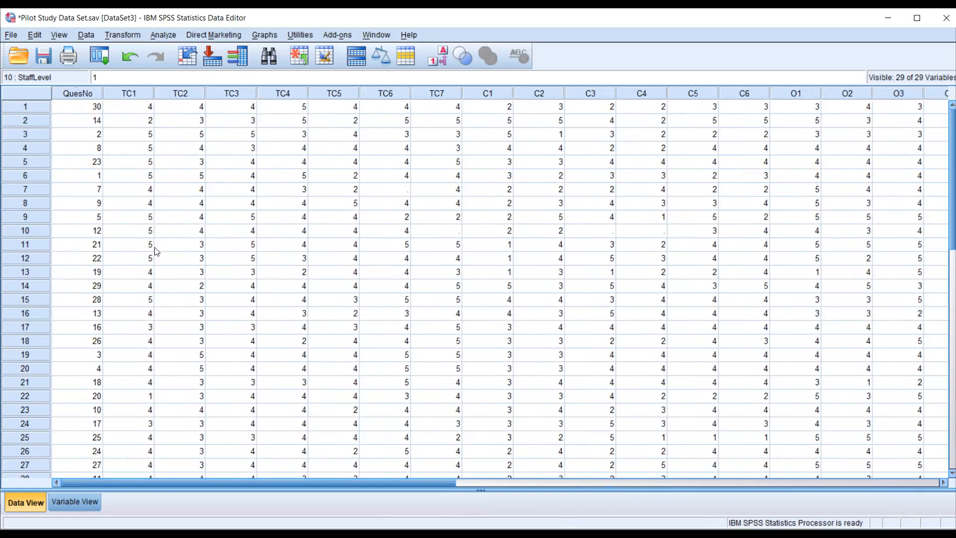
pyautogui.click(83, 90)
pyautogui.rightClick(82, 90)
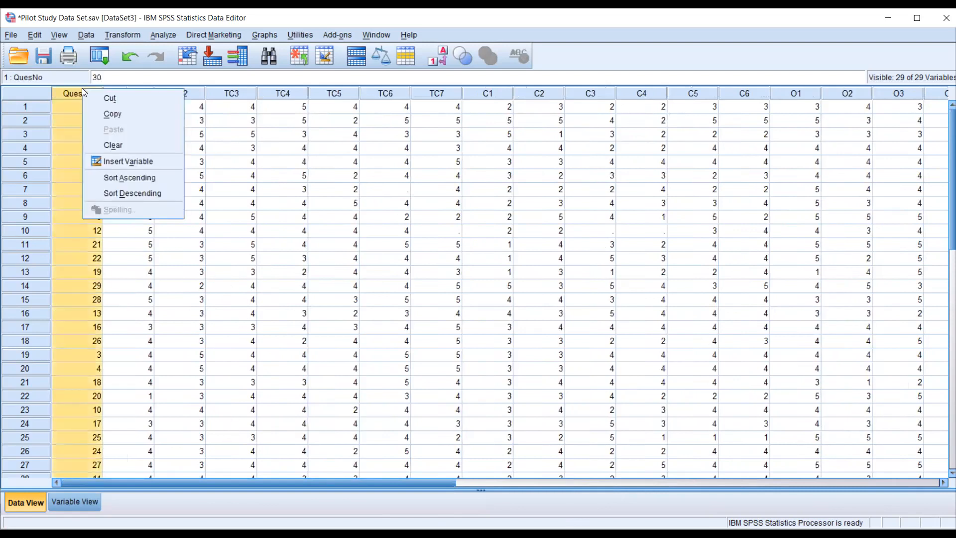
pyautogui.click(122, 177)
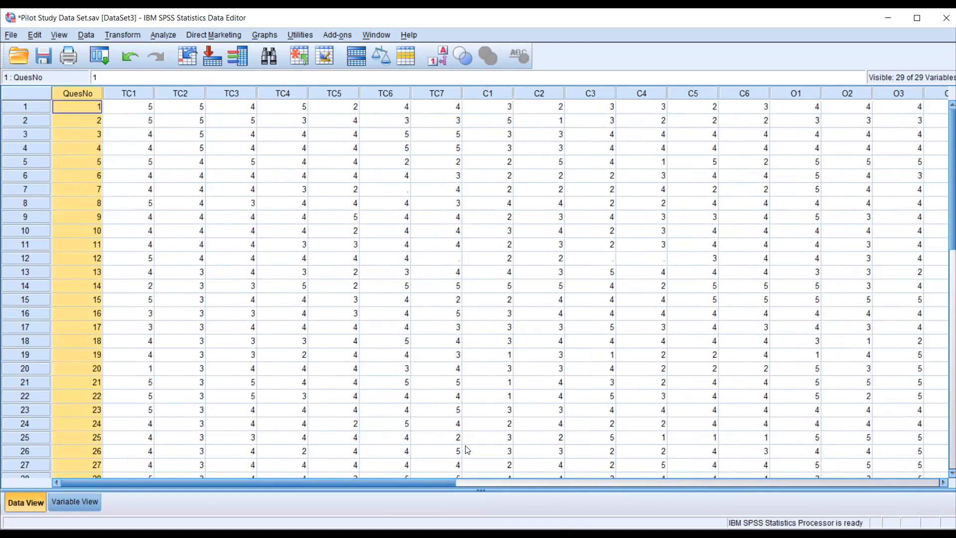
# - Review the re-sorted data across all variables from QuesNo to EducationLevel for remaining missing or out-of-range values
pyautogui.moveTo(367, 479)
pyautogui.mouseDown()
pyautogui.moveTo(734, 479)
pyautogui.moveTo(359, 481)
pyautogui.mouseUp()
pyautogui.moveTo(355, 483); pyautogui.dragTo(668, 493)
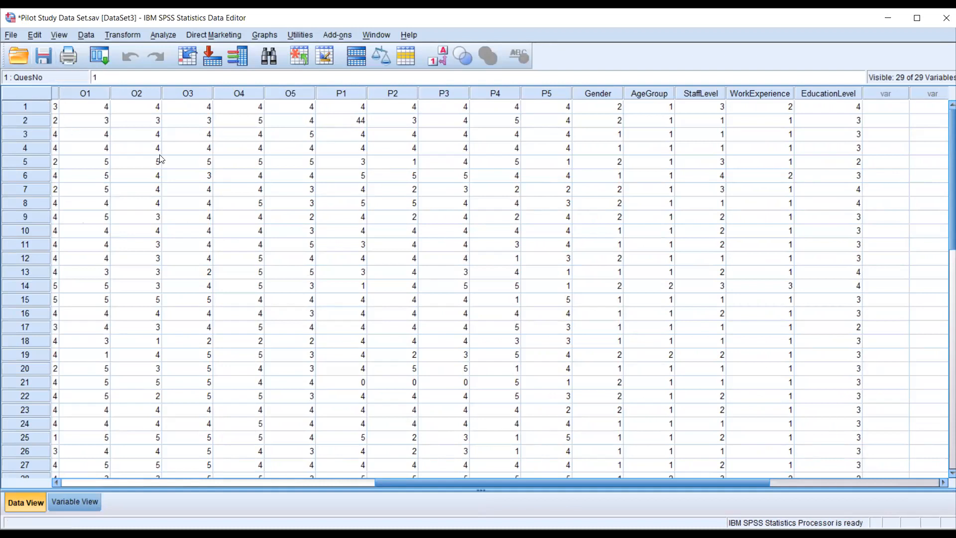
pyautogui.moveTo(485, 482); pyautogui.dragTo(134, 483)
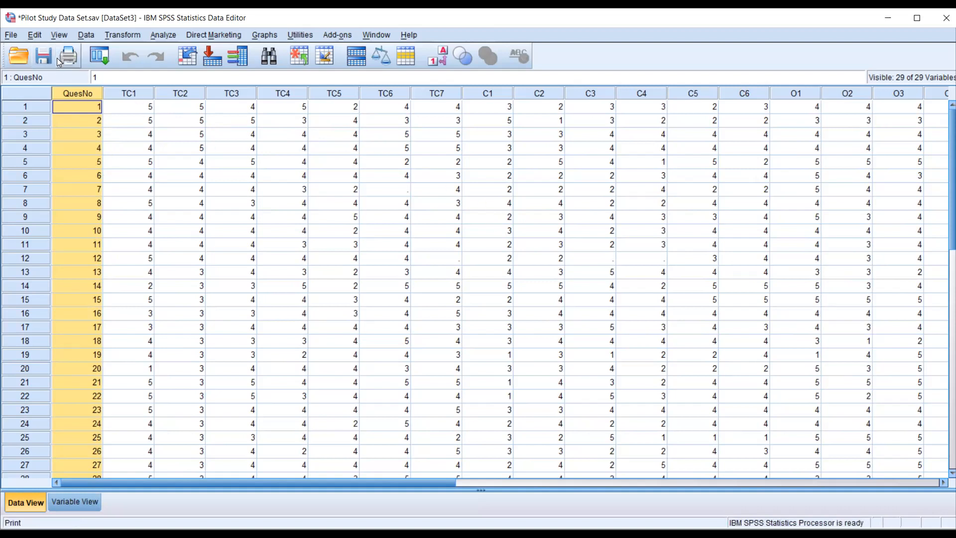
pyautogui.scroll(-5, 132, 209)
pyautogui.scroll(5, 141, 231)
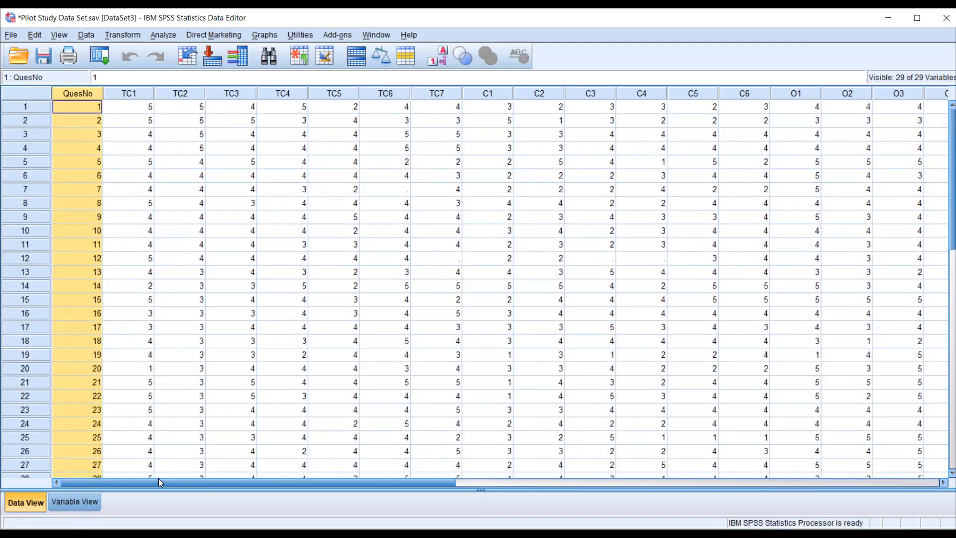
pyautogui.moveTo(161, 480); pyautogui.dragTo(97, 482)
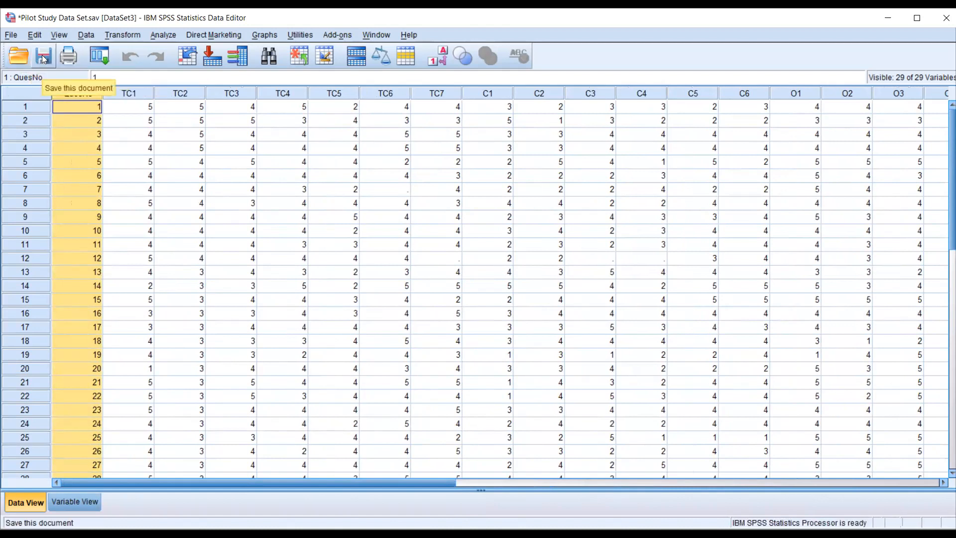
# - Clear the QuesNo column selection and switch to the presentation slide listing the Day 1 topics
pyautogui.click(249, 221)
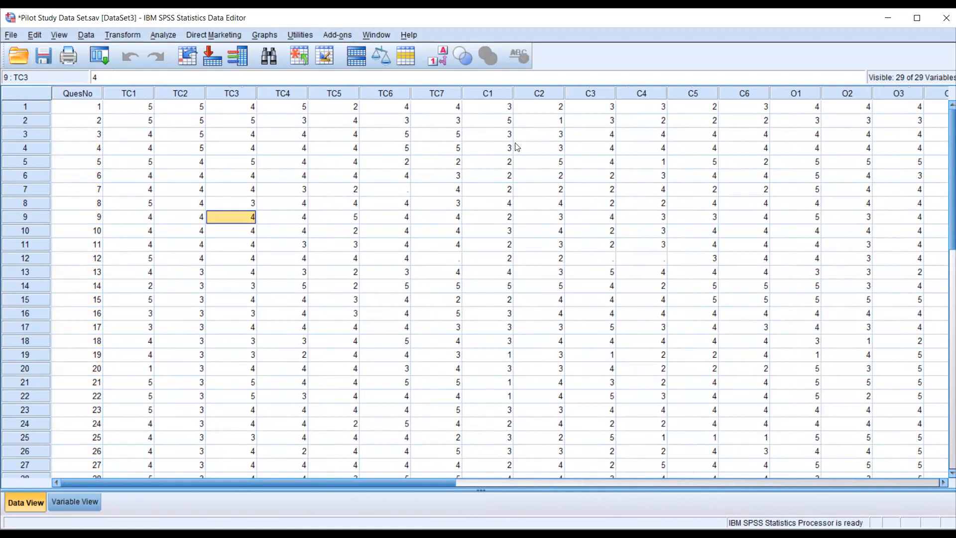
pyautogui.hotkey('alt', 'Tab')
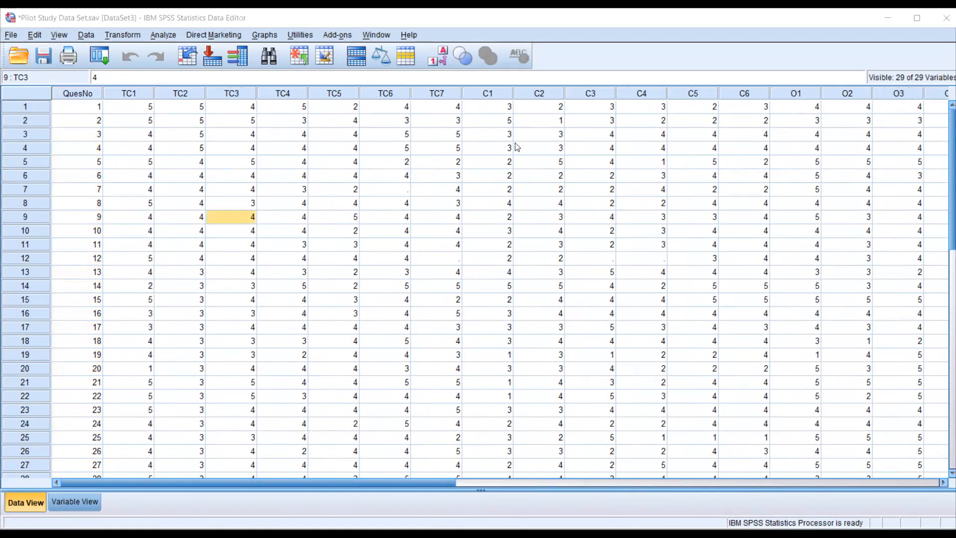
pyautogui.hotkey('alt', 'Tab')
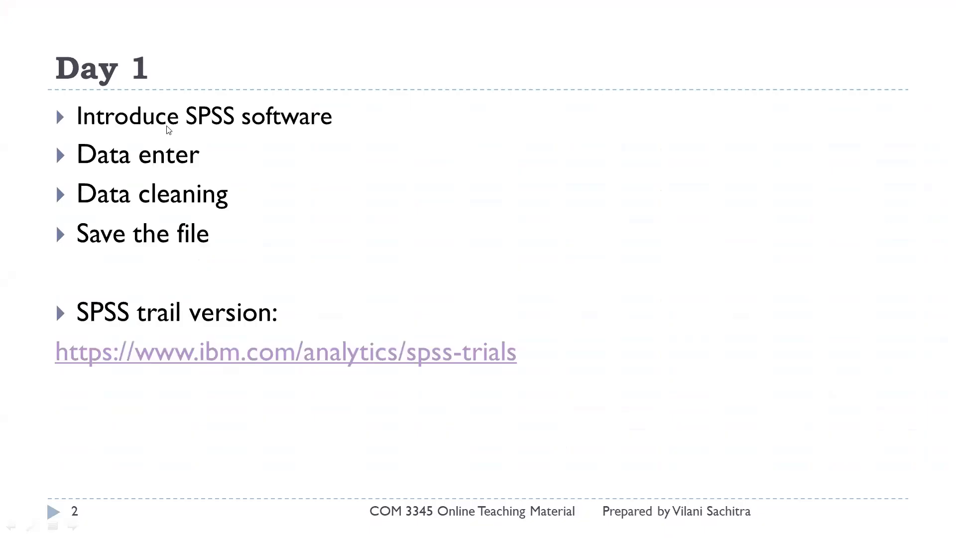